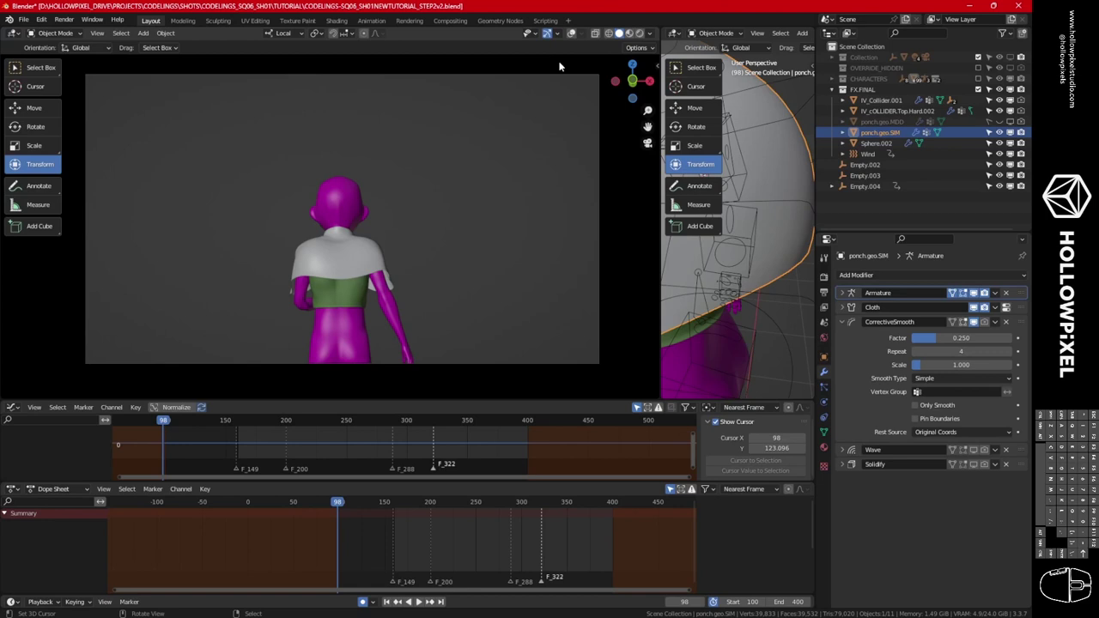
Play the cape animation, stop at frame 310, and restore the viewport overlays.
key("space")
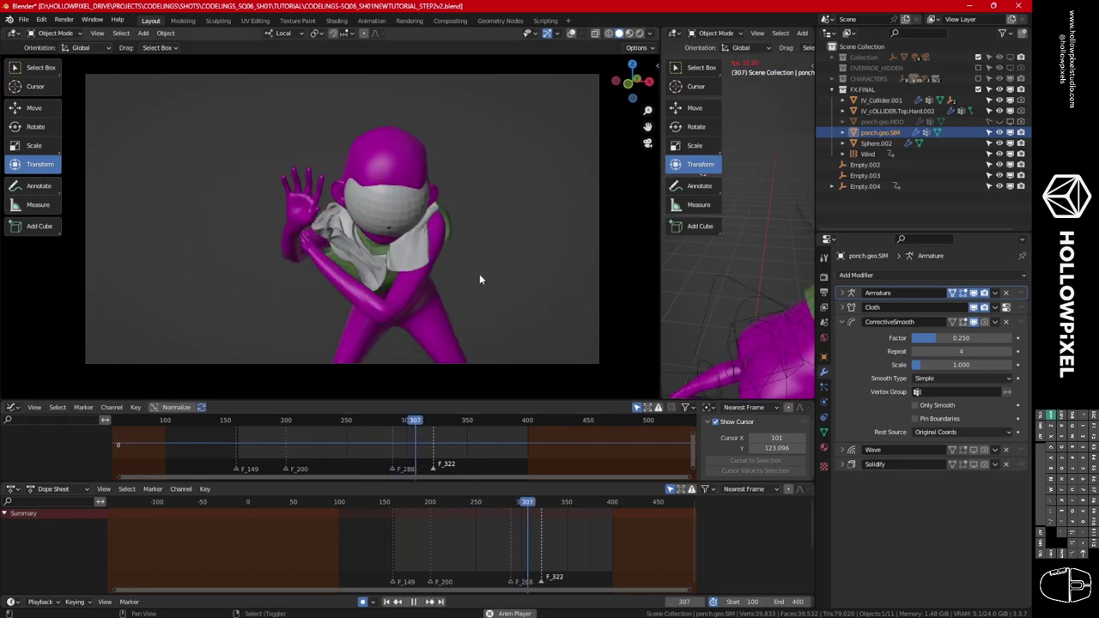
key("space")
key("shift+alt+z")
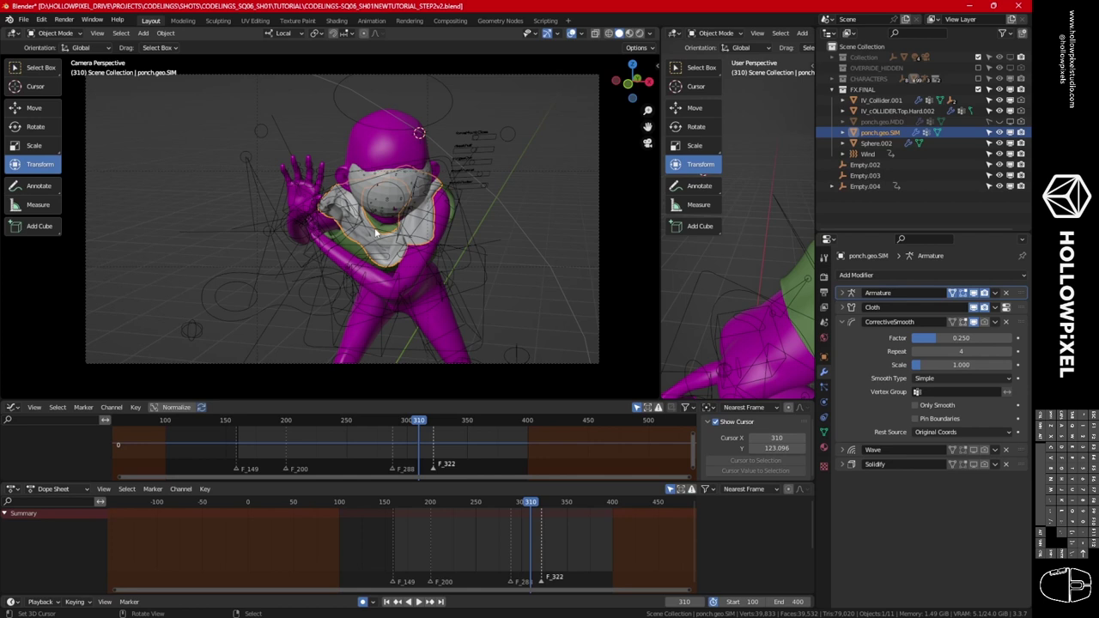
left_click(24, 19)
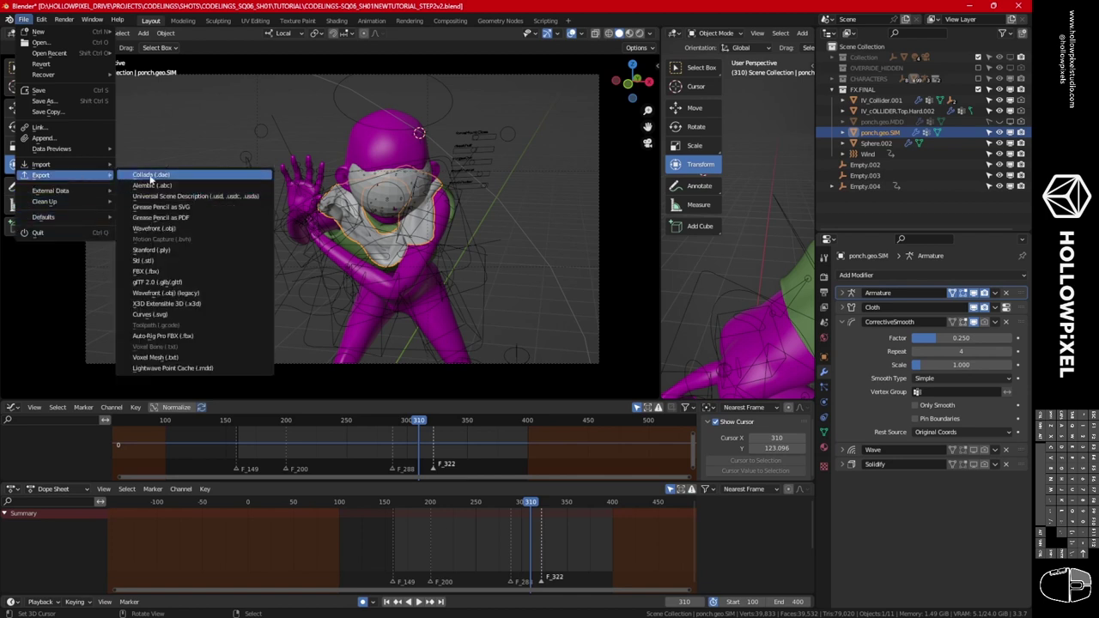
Search the Preferences add-ons for 'mdd', confirm NewTek MDD format is enabled, then close Preferences.
left_click(40, 20)
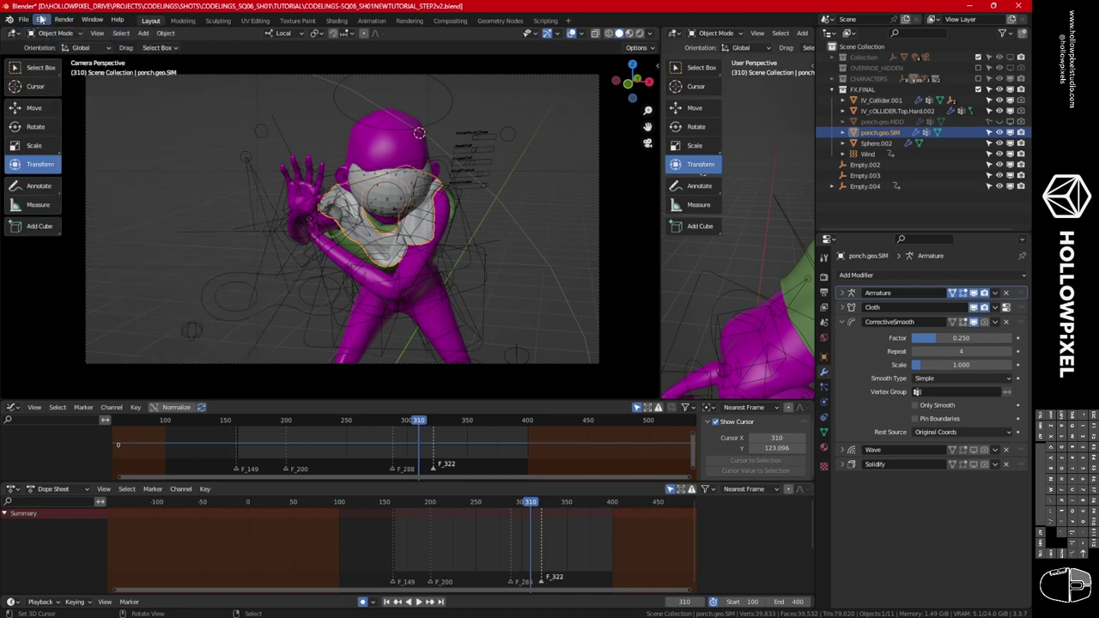
left_click(40, 20)
left_click(40, 20)
left_click(40, 20)
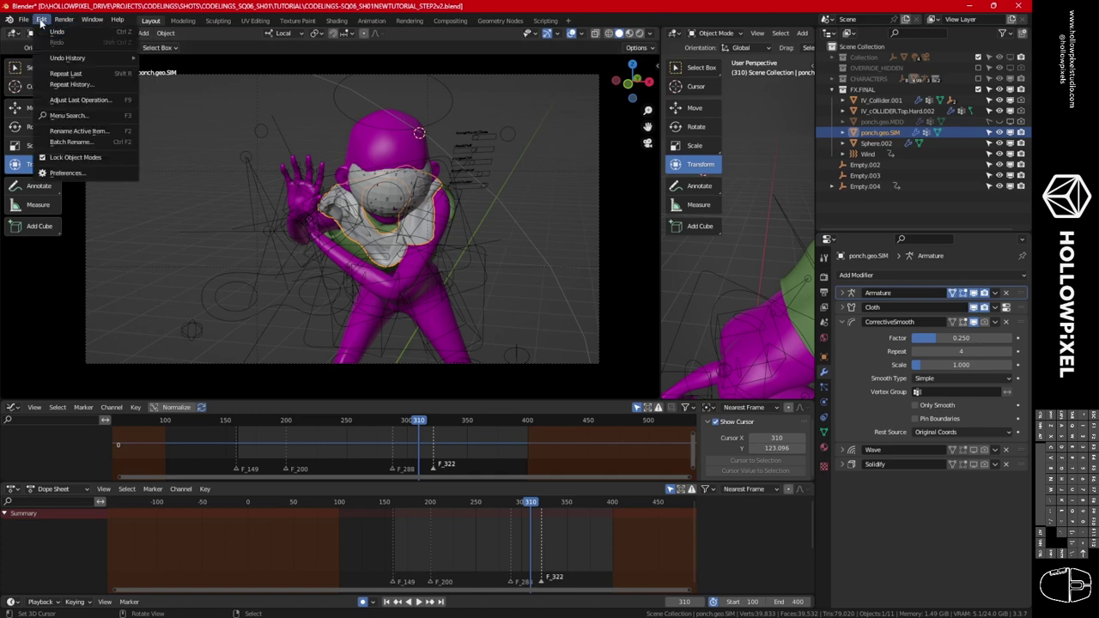
left_click(91, 174)
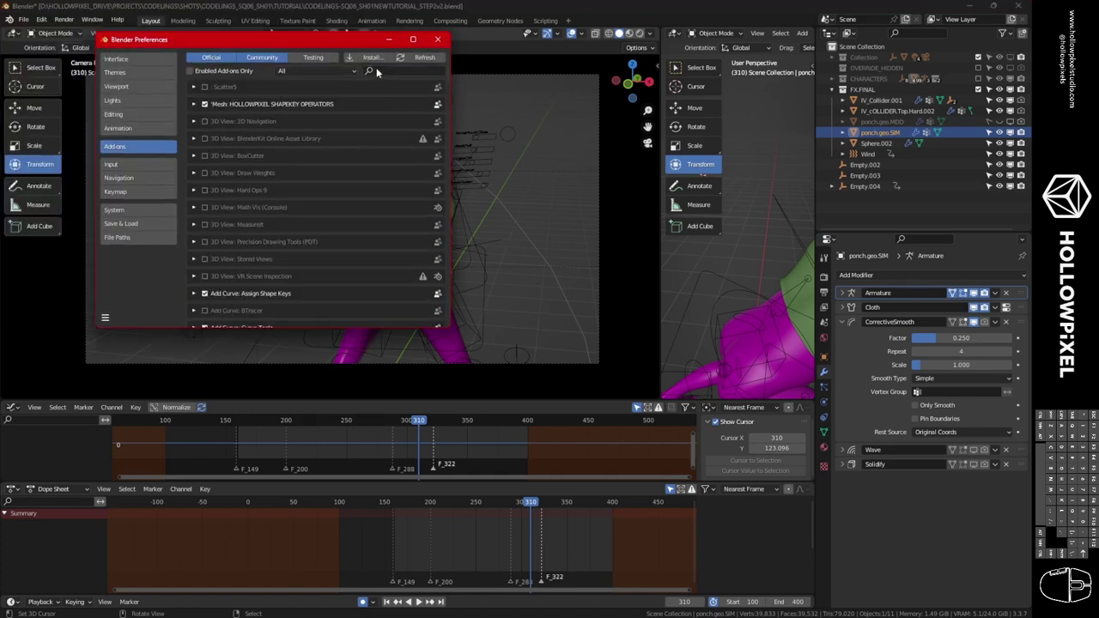
left_click(380, 71)
type("mdd")
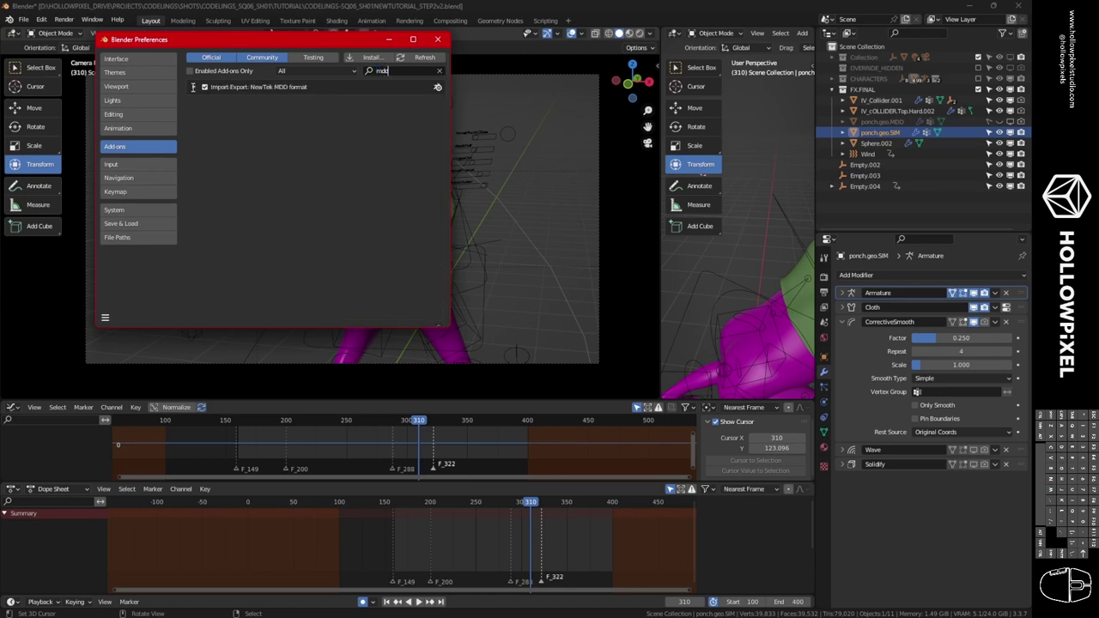
key("Return")
left_click(437, 38)
left_click(23, 19)
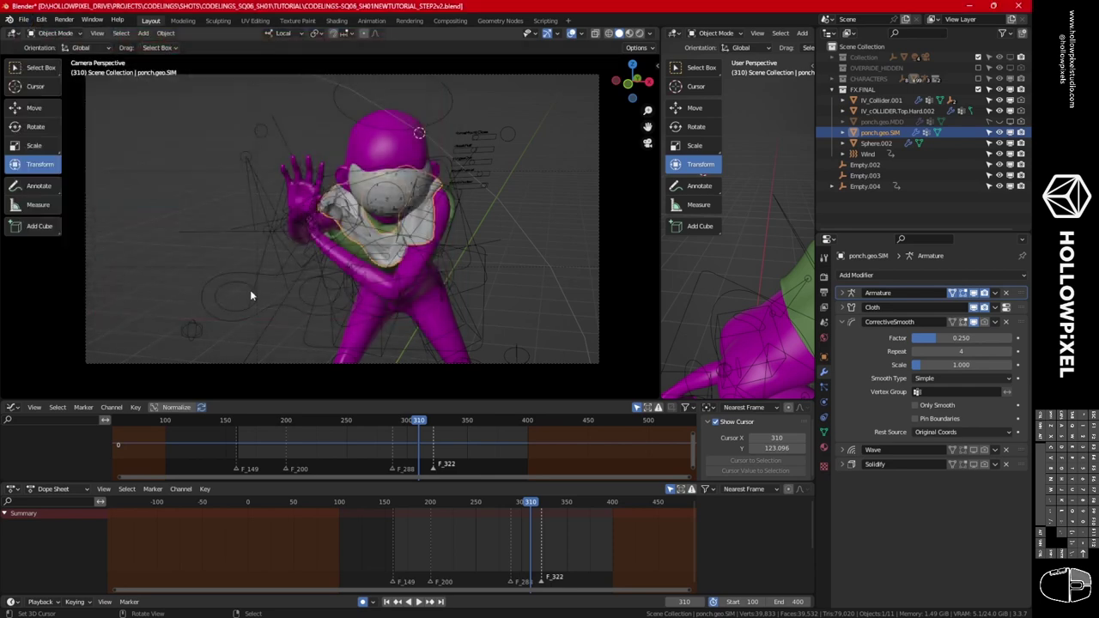
Export the cape as a Lightwave Point Cache (.mdd), naming the file CLOTHSIM1.mdd.
left_click(24, 19)
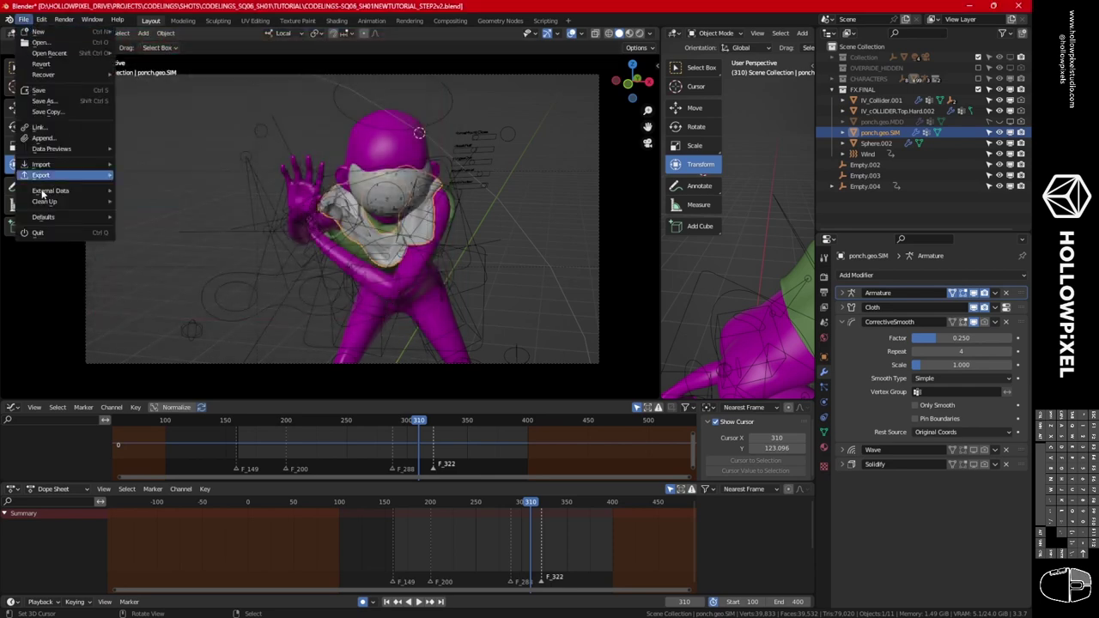
mouse_move(57, 175)
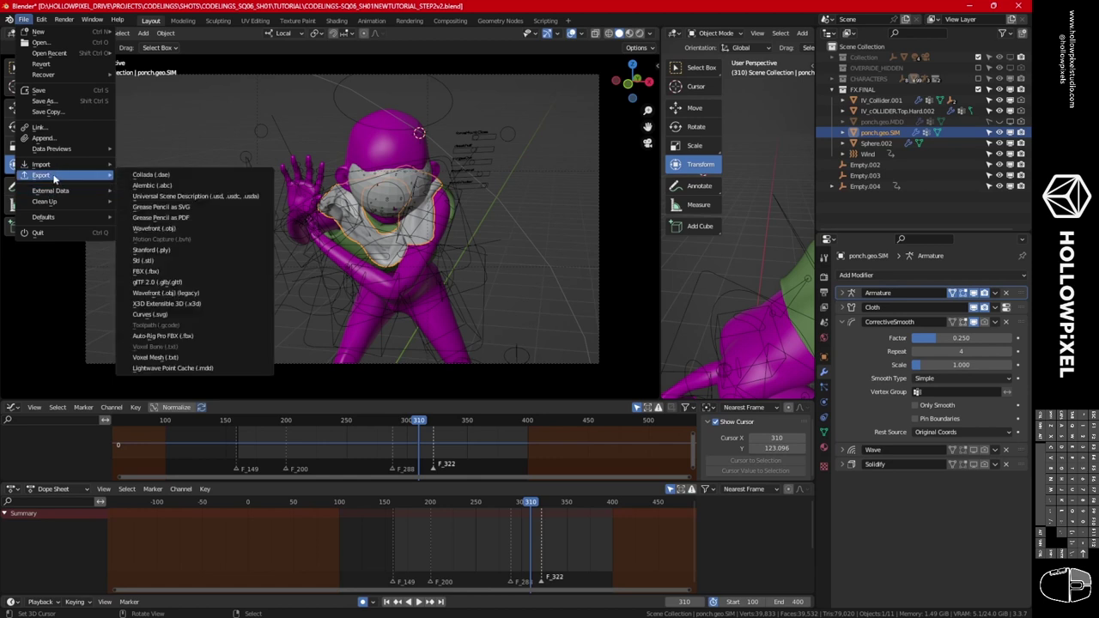
left_click(185, 367)
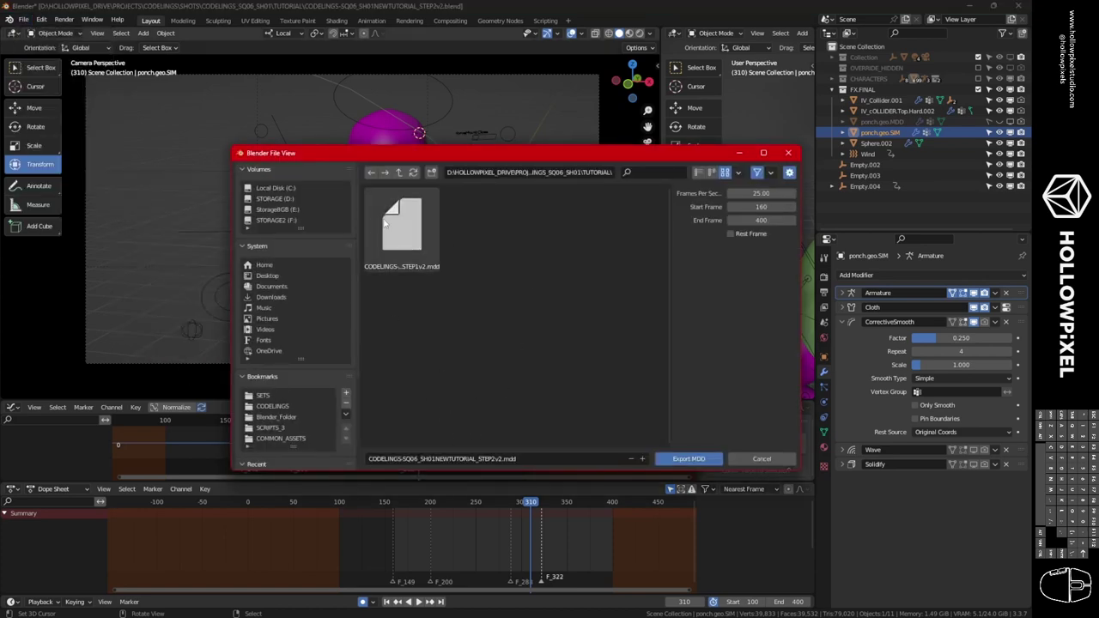
left_click(495, 458)
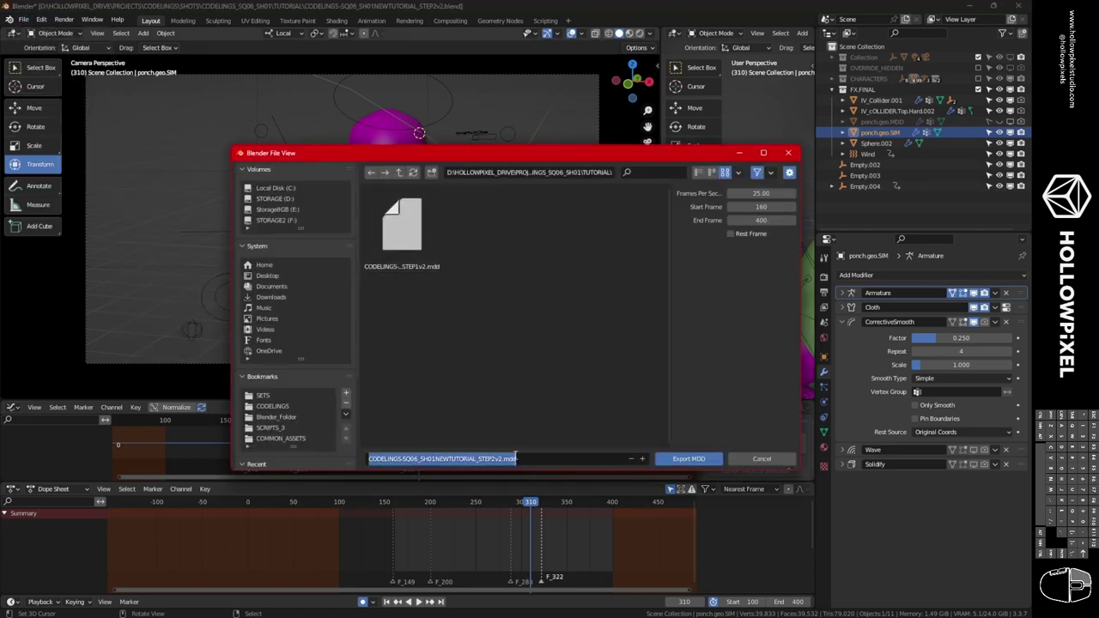
left_click(498, 460)
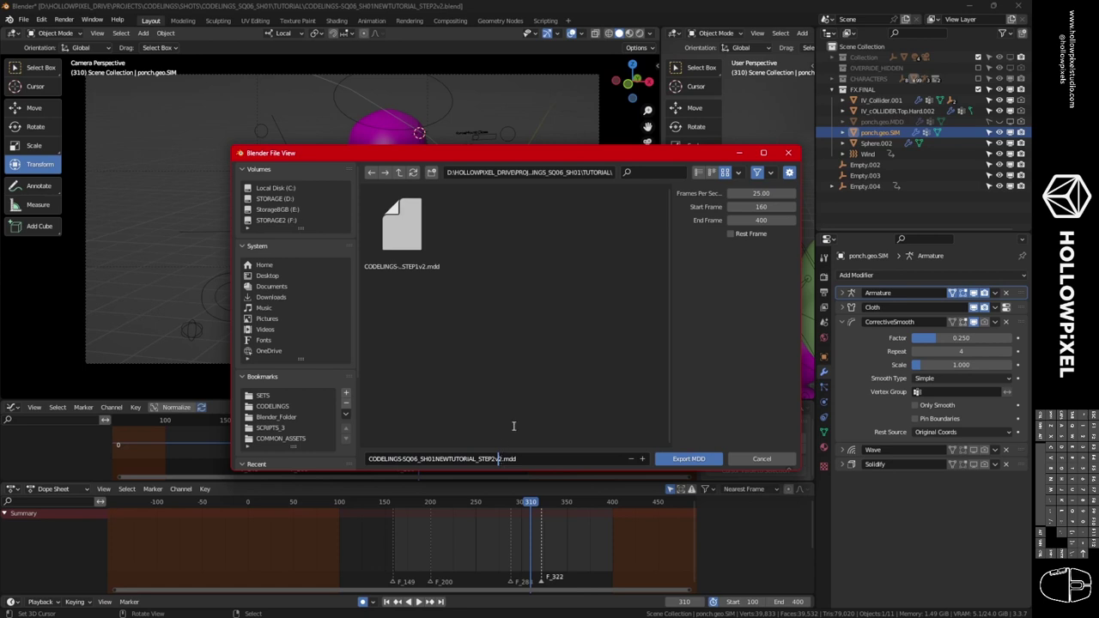
left_click(502, 459)
left_click_drag(502, 458, 371, 458)
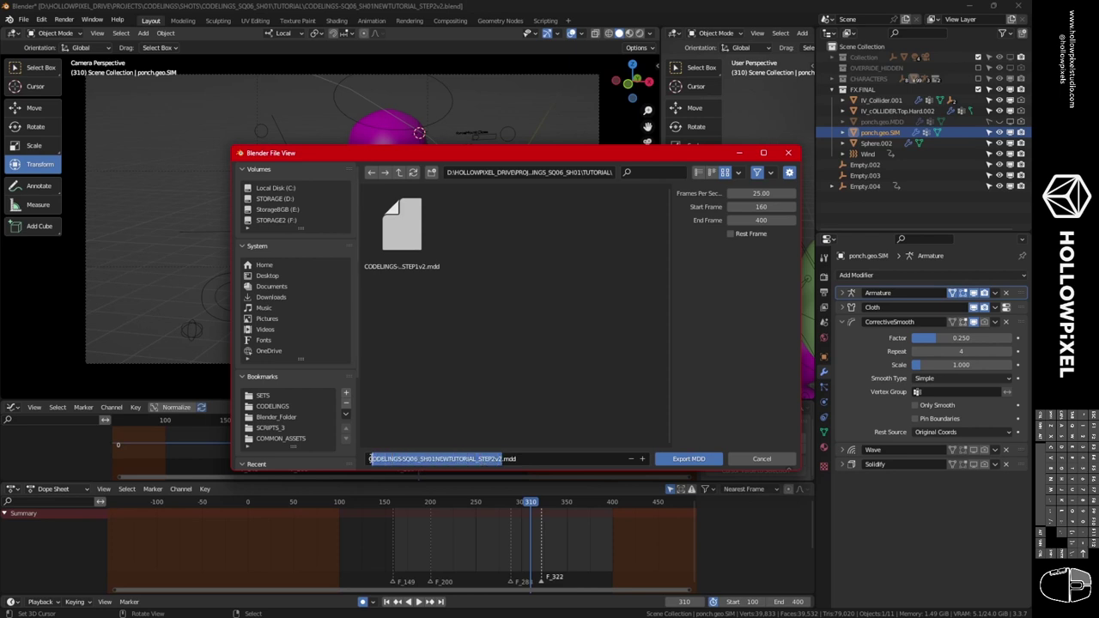
type("CLOTH")
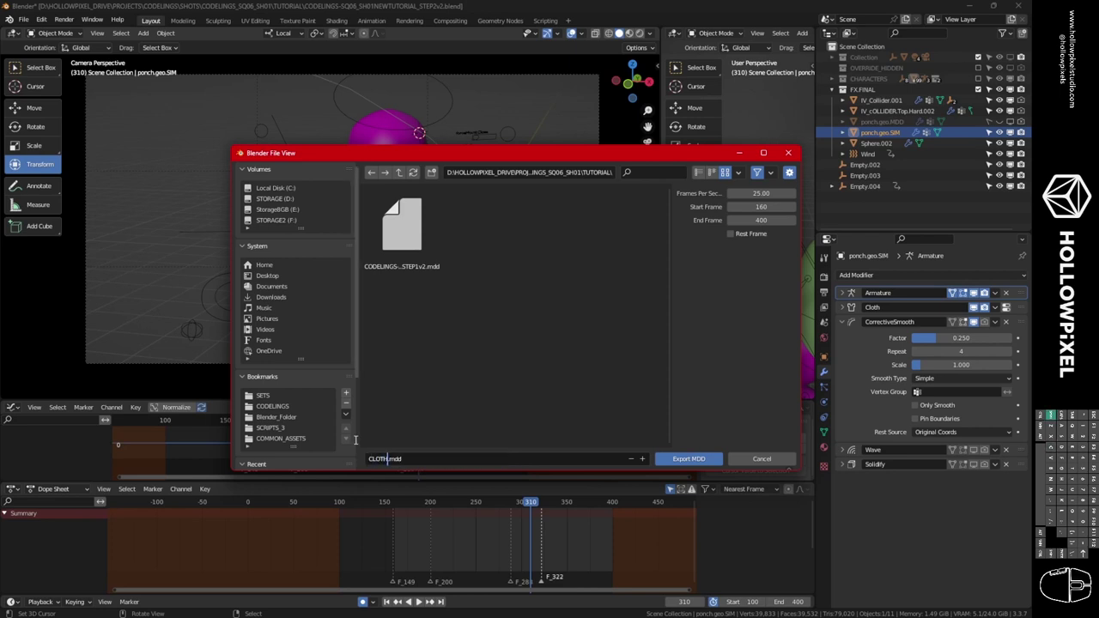
type("SIM1")
Set the export Start Frame to 0 and export the MDD file.
left_click(760, 207)
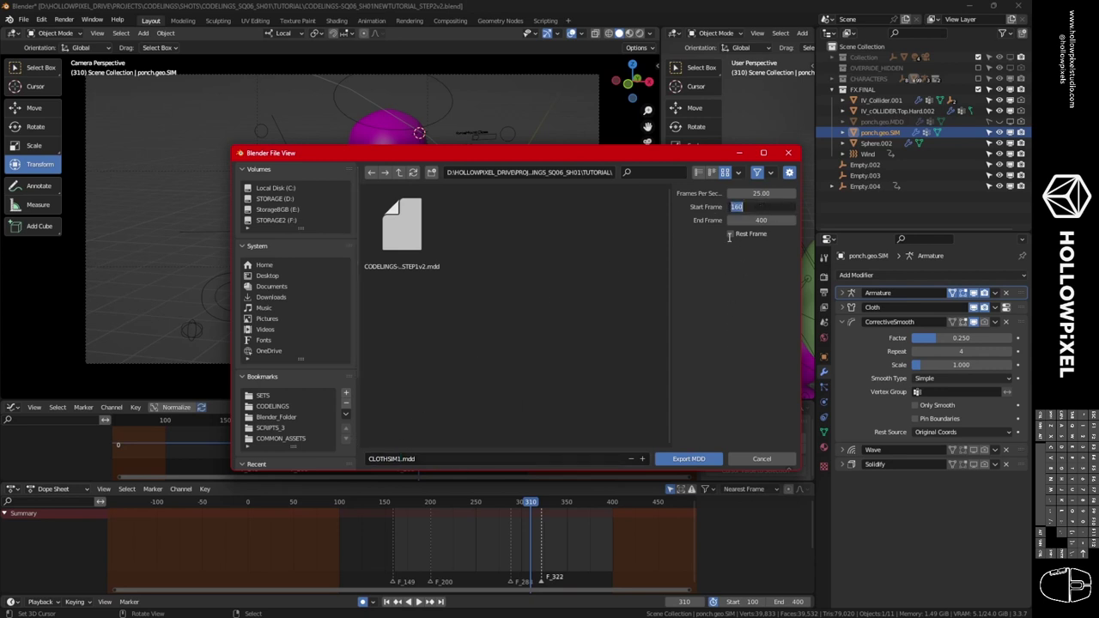
type("0")
key("Return")
left_click(700, 460)
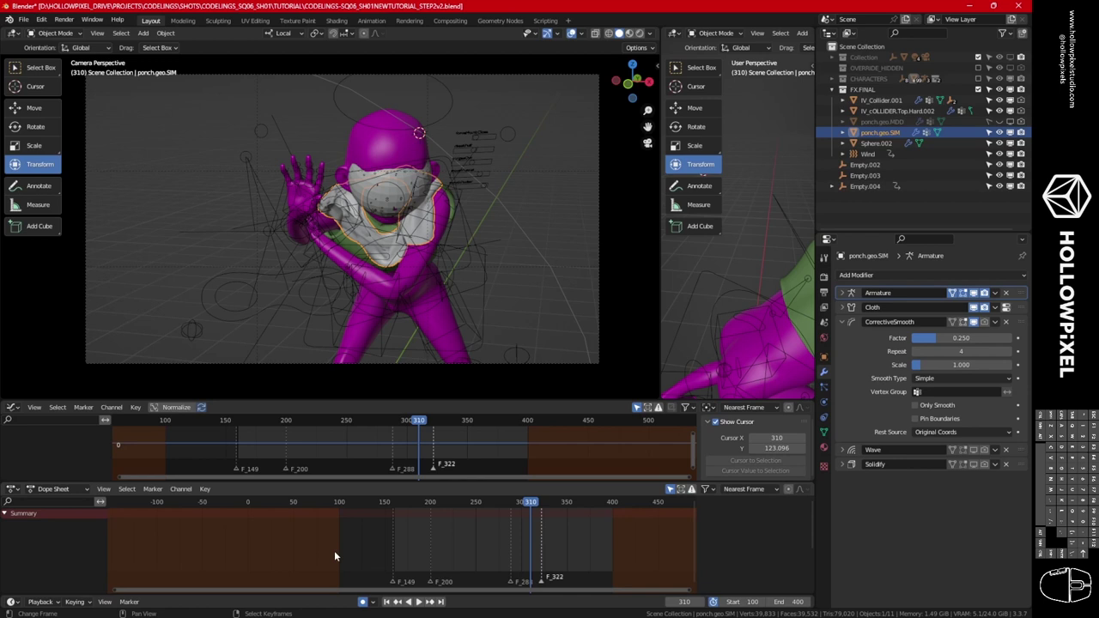
Replay the animation from the start and inspect the cape's mesh data and shape keys.
left_click(250, 505)
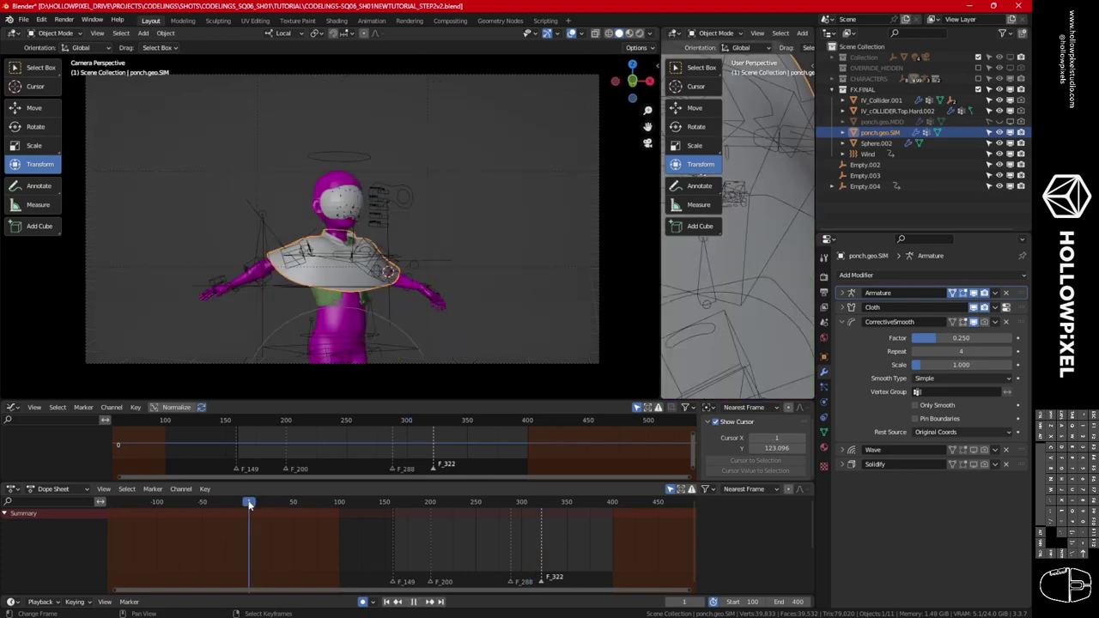
key("space")
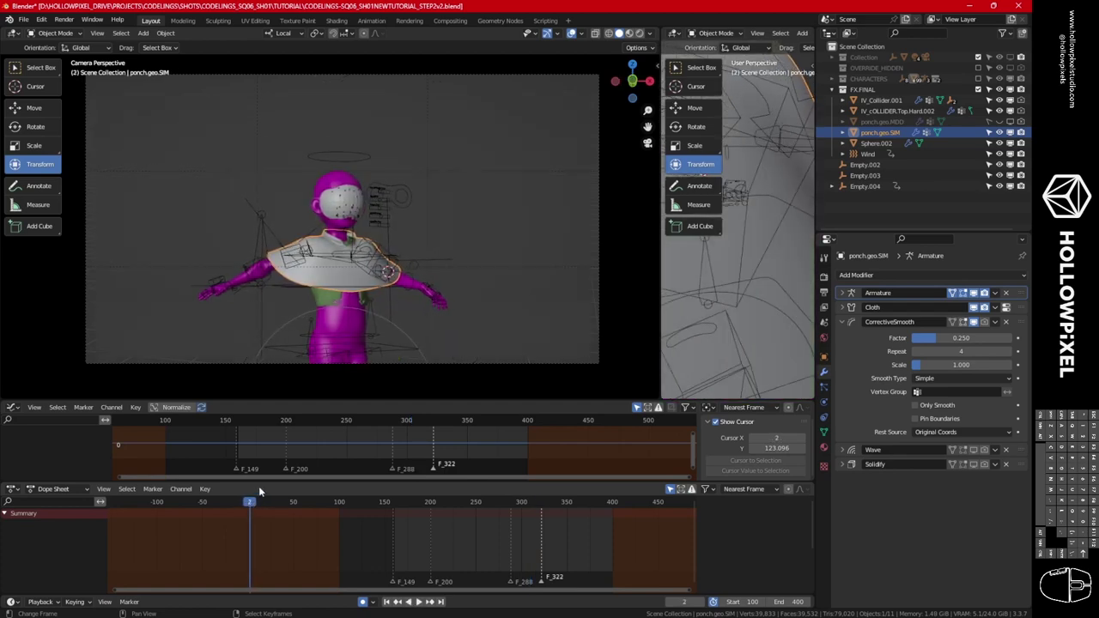
left_click(824, 432)
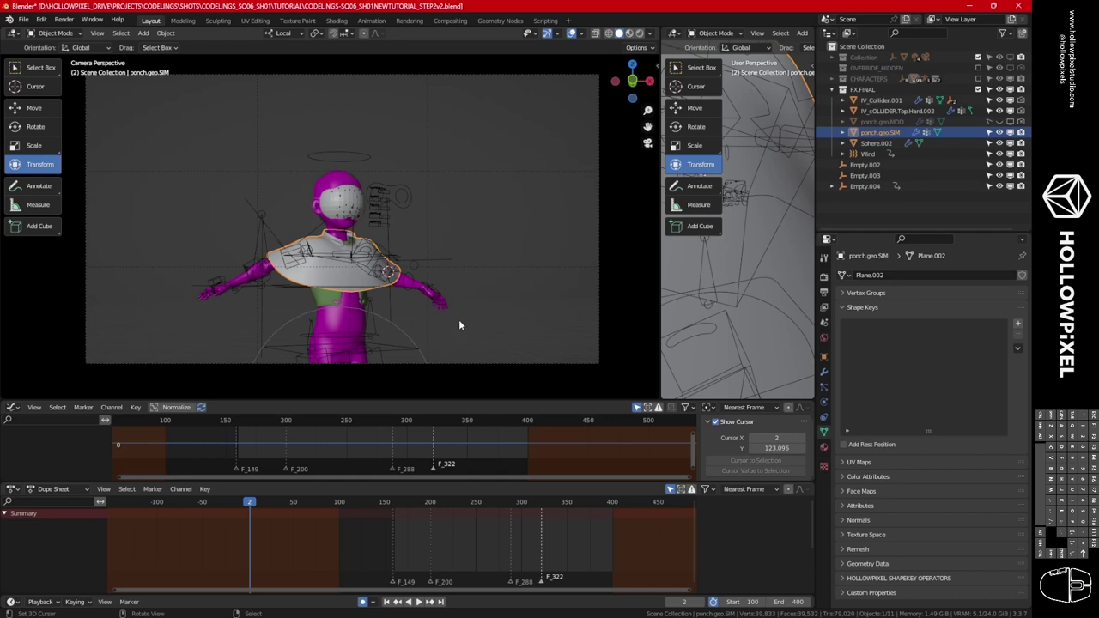
left_click(25, 19)
Duplicate the cape in place and rename the copy ponch.geo.MDD.
mouse_move(60, 165)
key("shift+d")
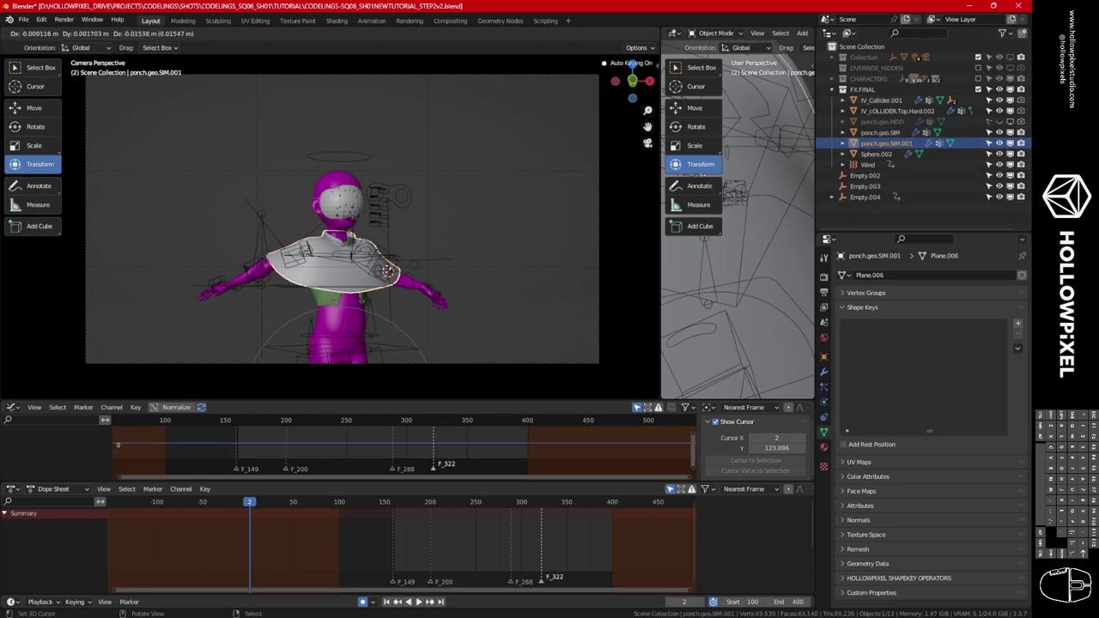
key("Escape")
double_click(880, 142)
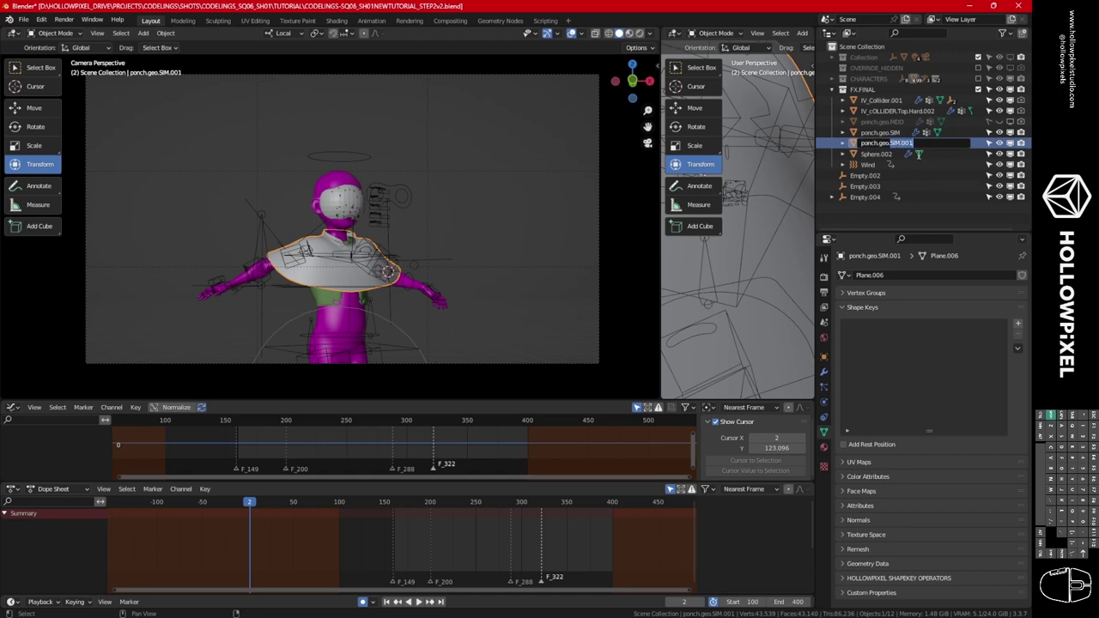
type("M")
key("Return")
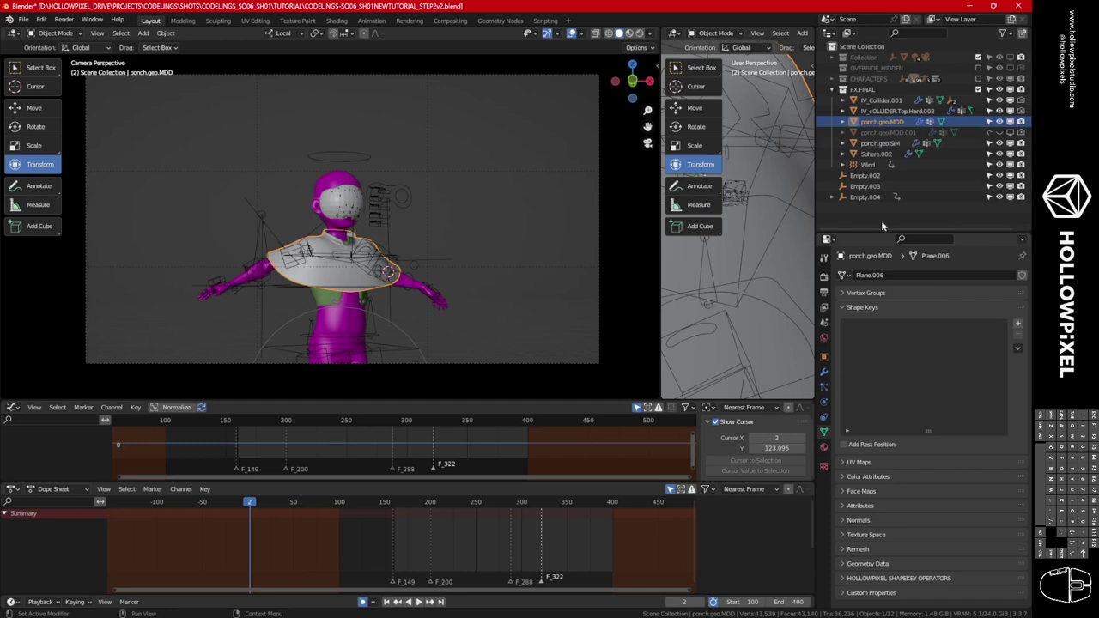
Turn off ponch.geo.MDD's Cloth and Armature modifiers and collapse CorrectiveSmooth.
left_click(824, 372)
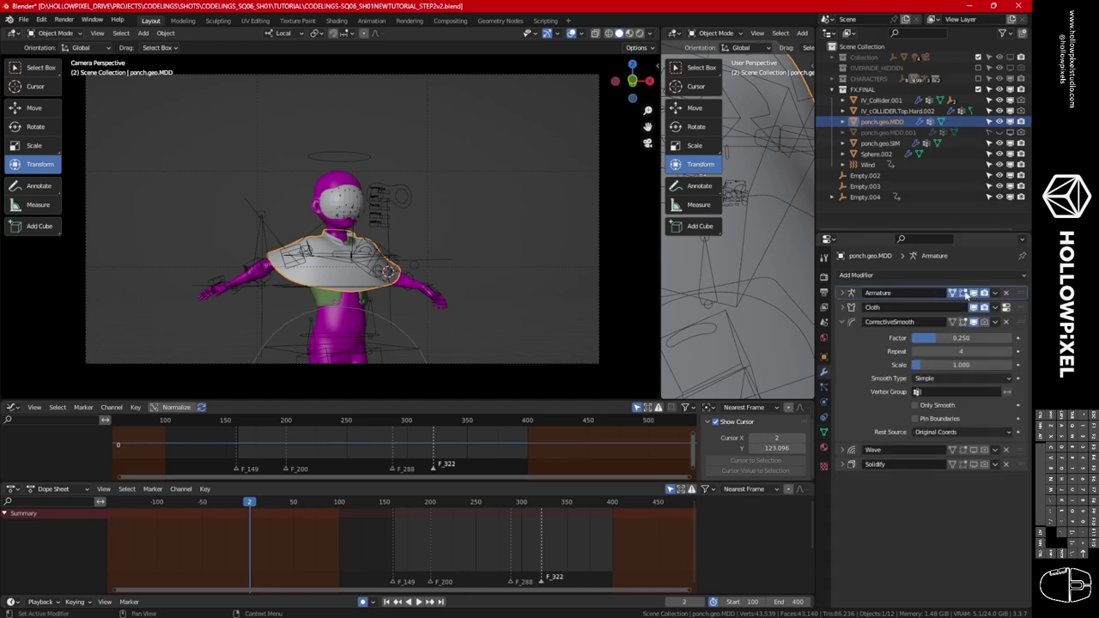
key("Left")
key("Left")
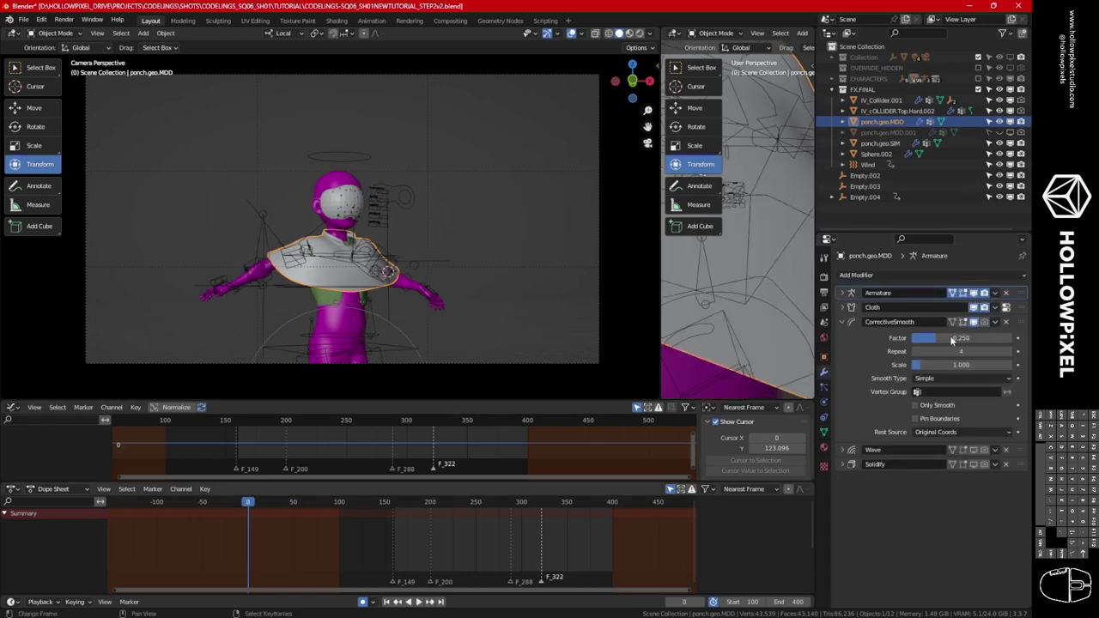
left_click(973, 293)
left_click(984, 306)
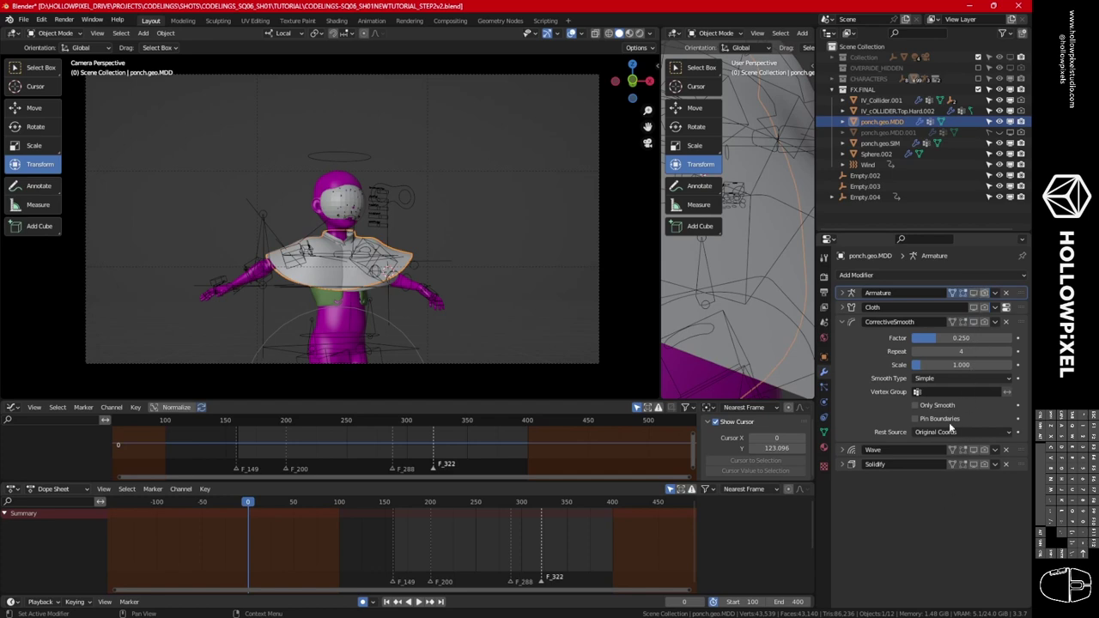
left_click(952, 293)
left_click(842, 322)
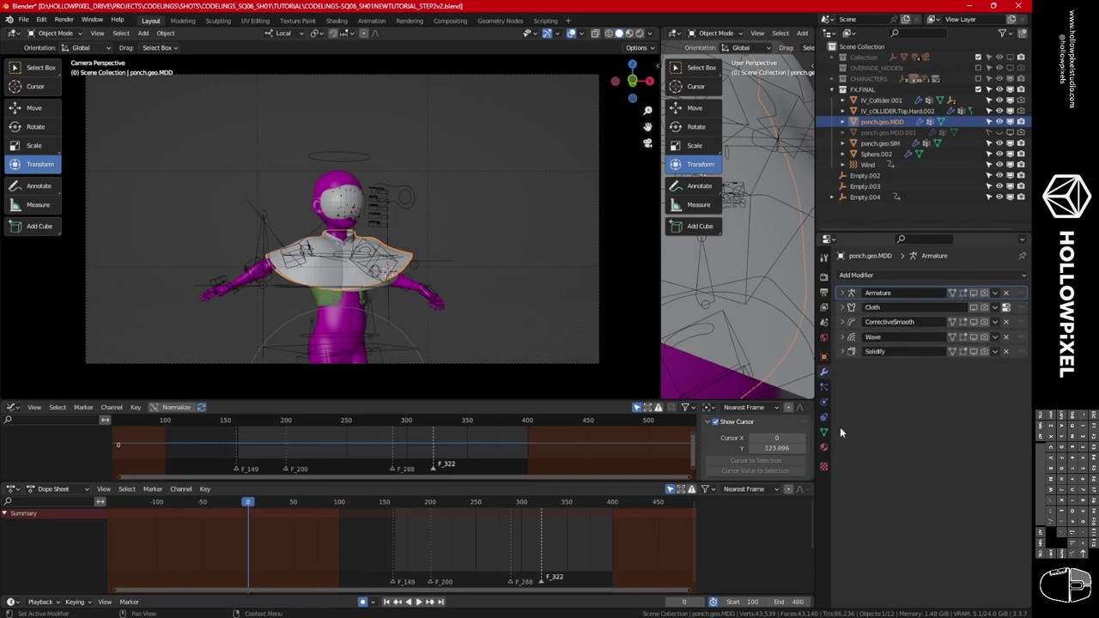
left_click_drag(284, 495, 248, 509)
Hide ponch.geo.SIM and play back to check the duplicate on its own.
left_click(999, 143)
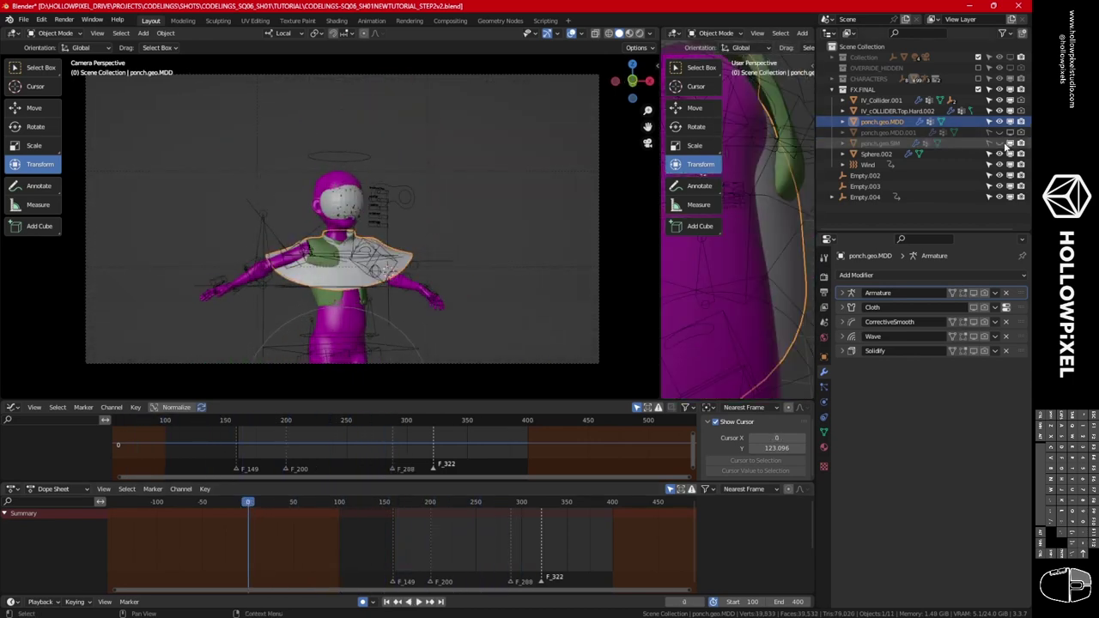
key("space")
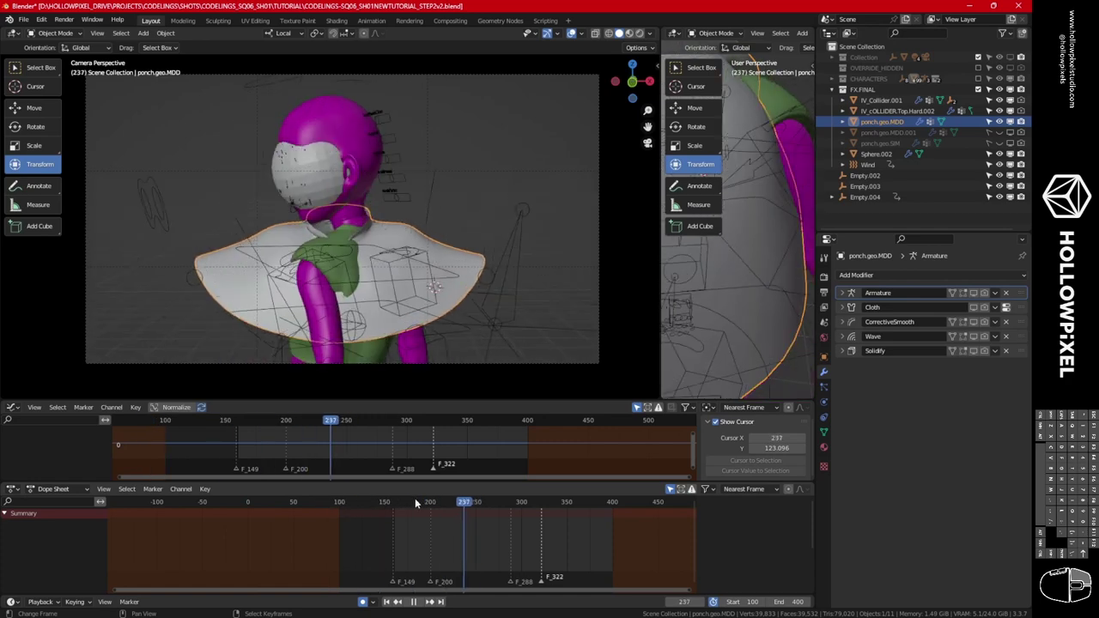
key("Escape")
left_click(24, 19)
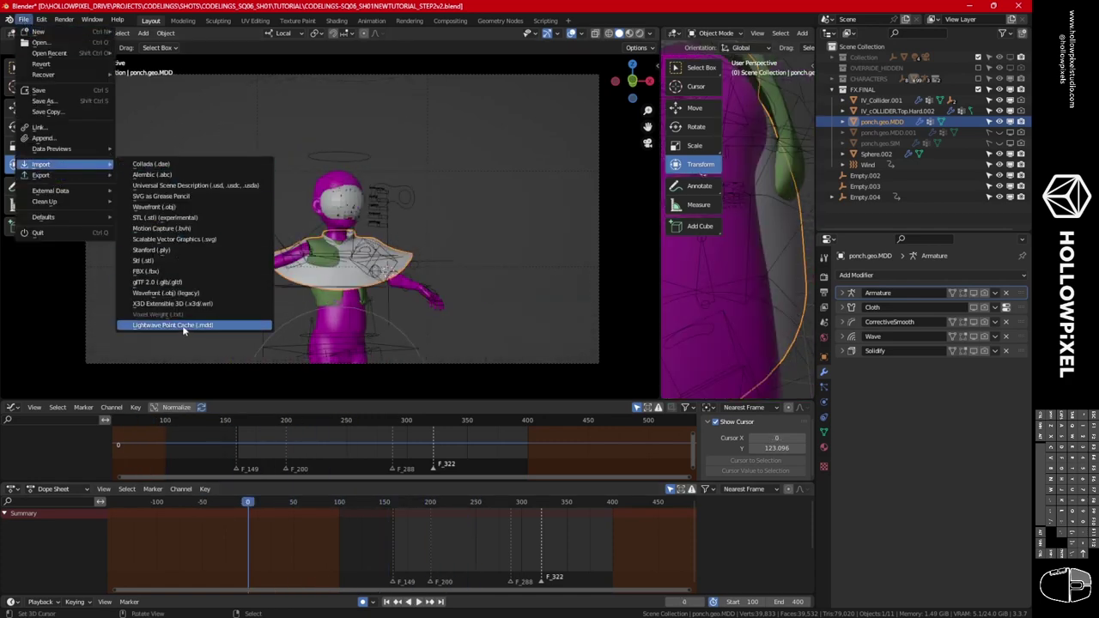
Import the CLOTHSIM1.mdd point cache onto ponch.geo.MDD with Start Frame 0.
left_click(197, 327)
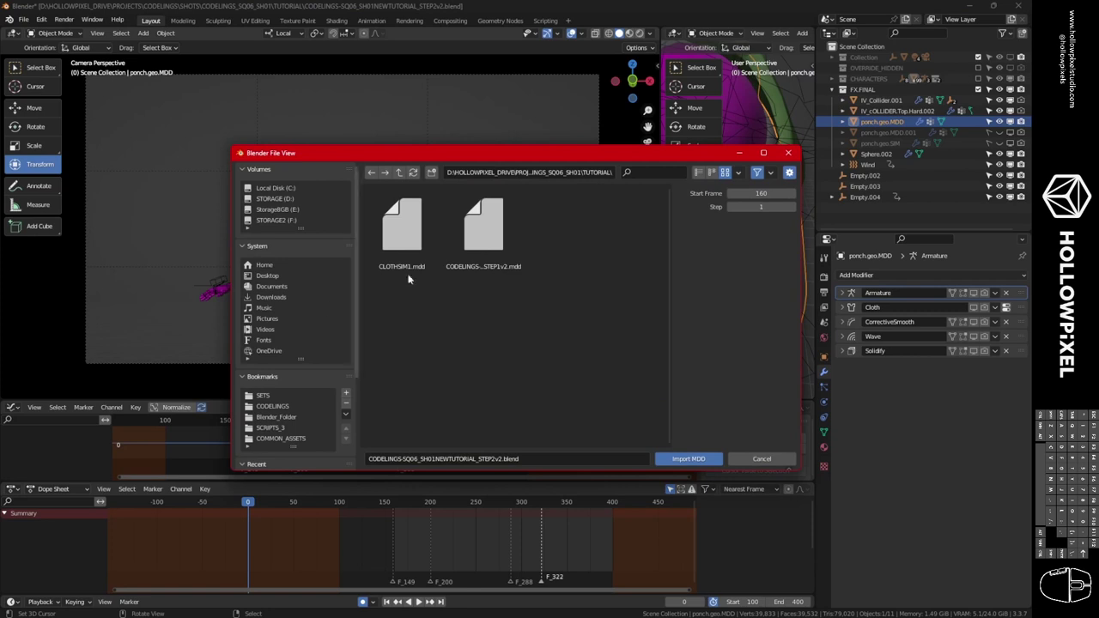
left_click(411, 225)
left_click(752, 194)
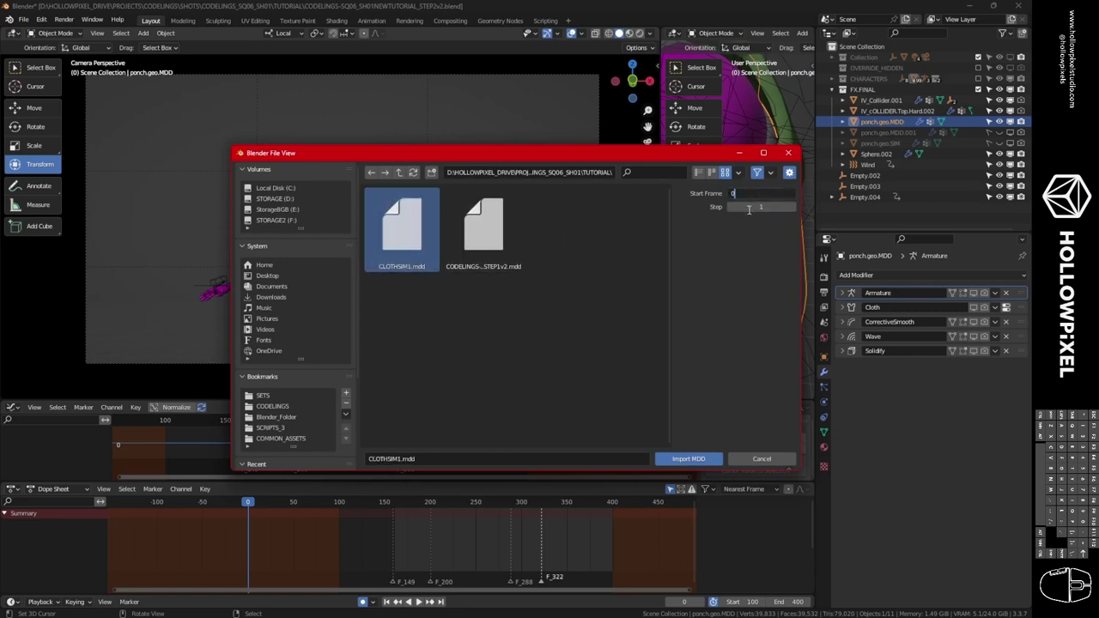
key("Return")
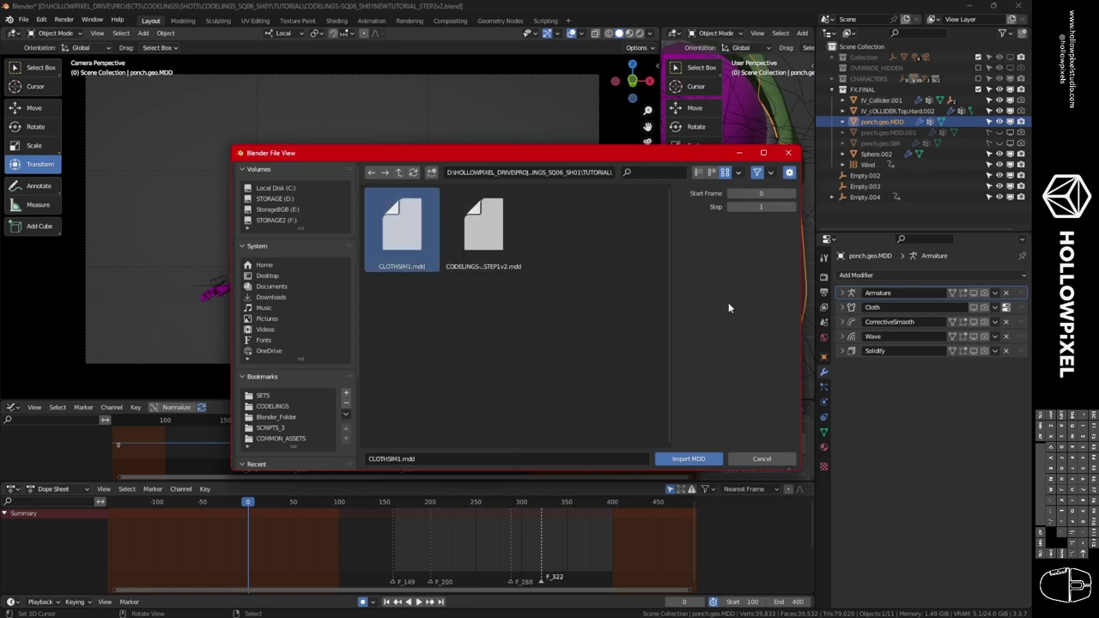
left_click(690, 459)
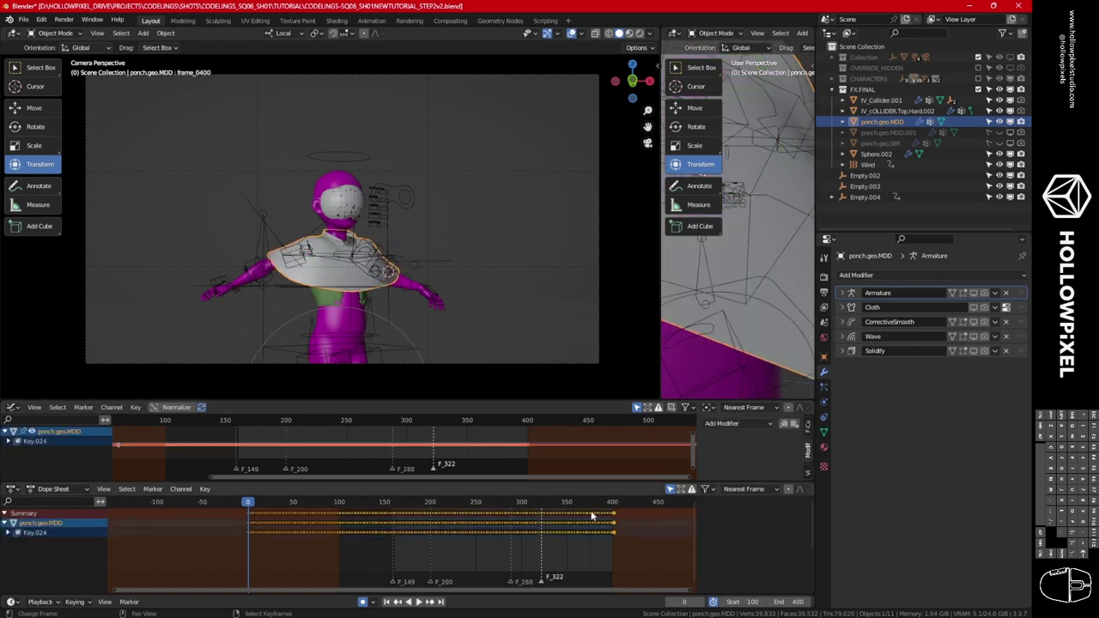
Show ponch.geo.MDD's shape keys, activate frame_0000, and play the imported cache to frame 108.
left_click(824, 432)
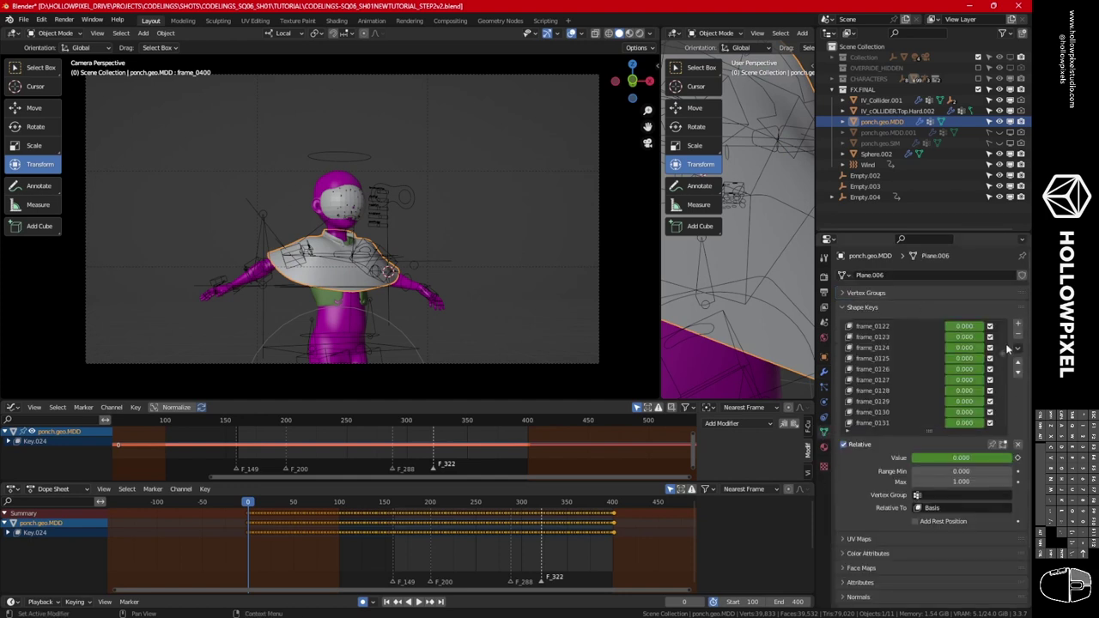
left_click_drag(1006, 349, 1008, 317)
left_click(867, 339)
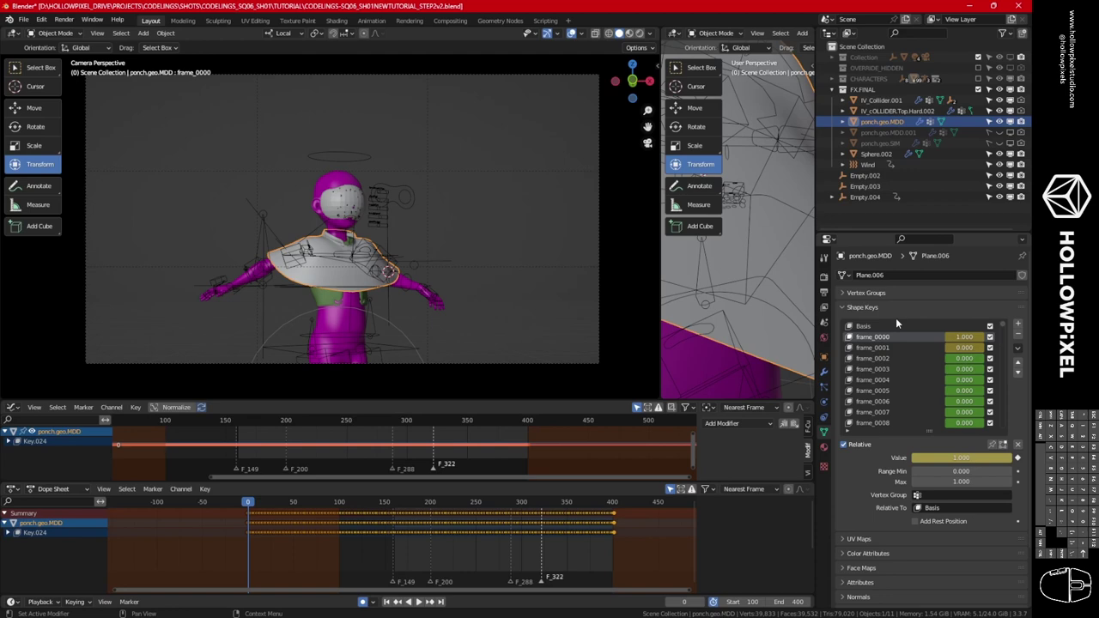
key("space")
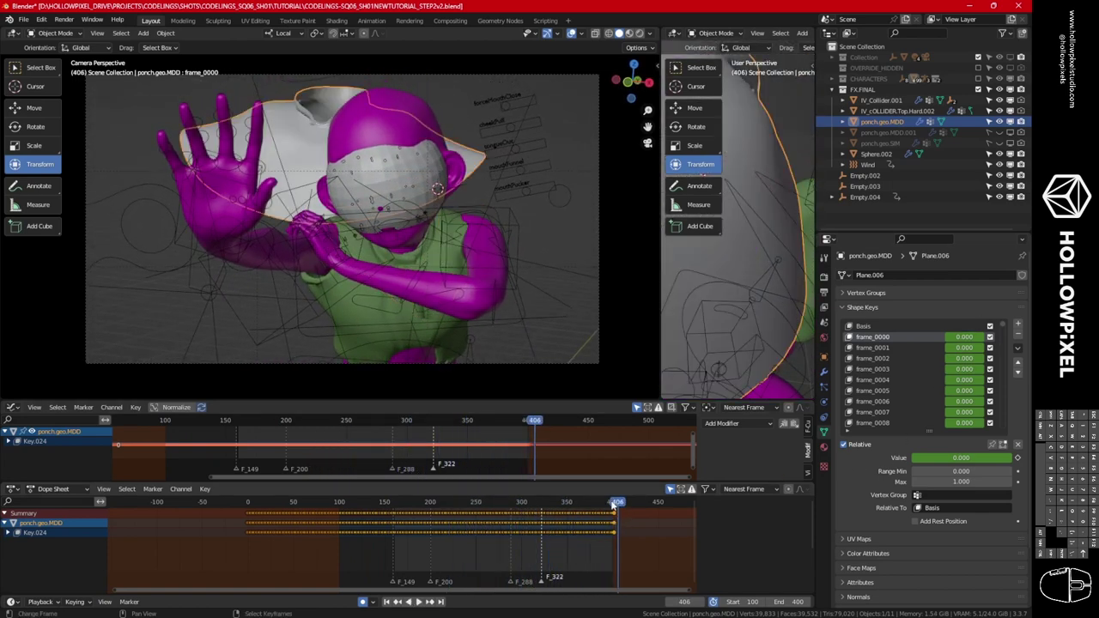
key("Escape")
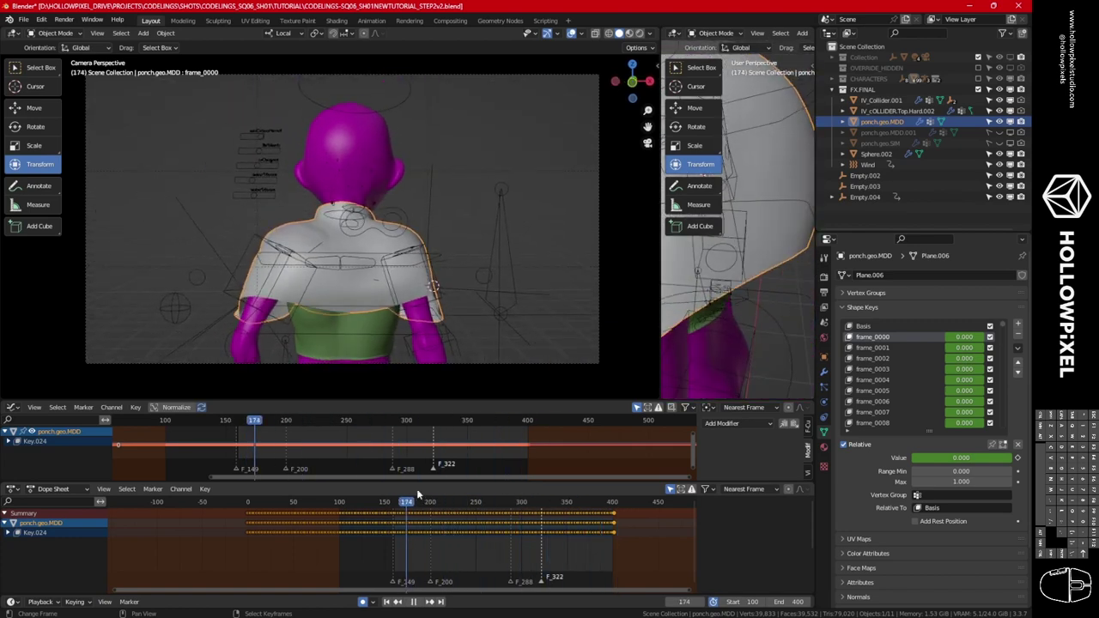
left_click(343, 501)
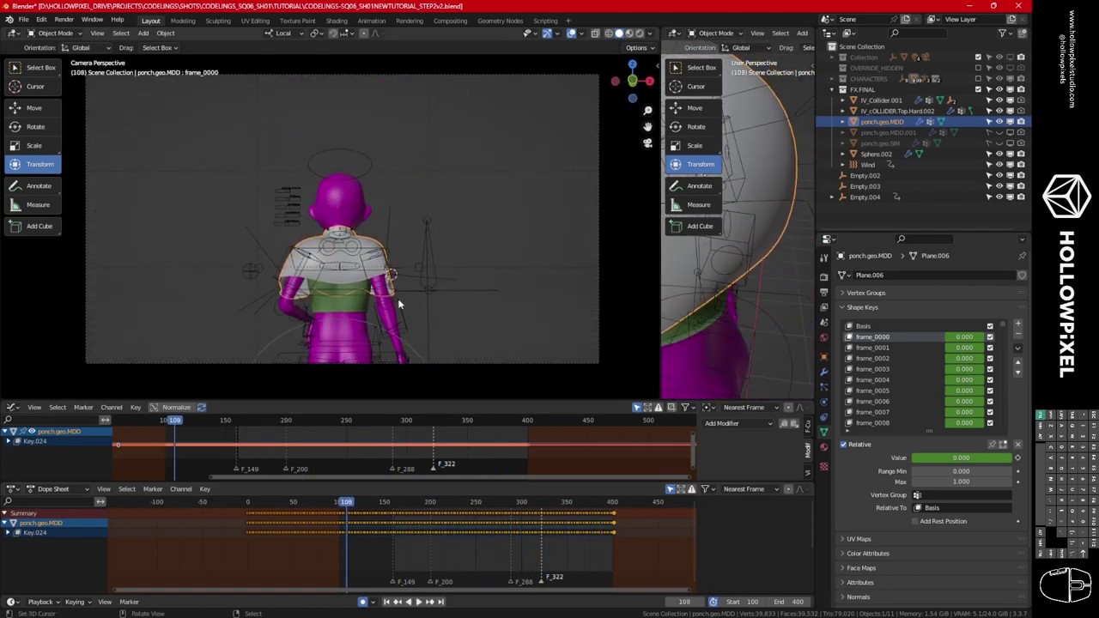
Orbit around the character, undo an accidental cape move, and enlarge the graph editor.
middle_click_drag(452, 261, 601, 283)
scroll(547, 238, "up", 4)
scroll(547, 237, "down", 2)
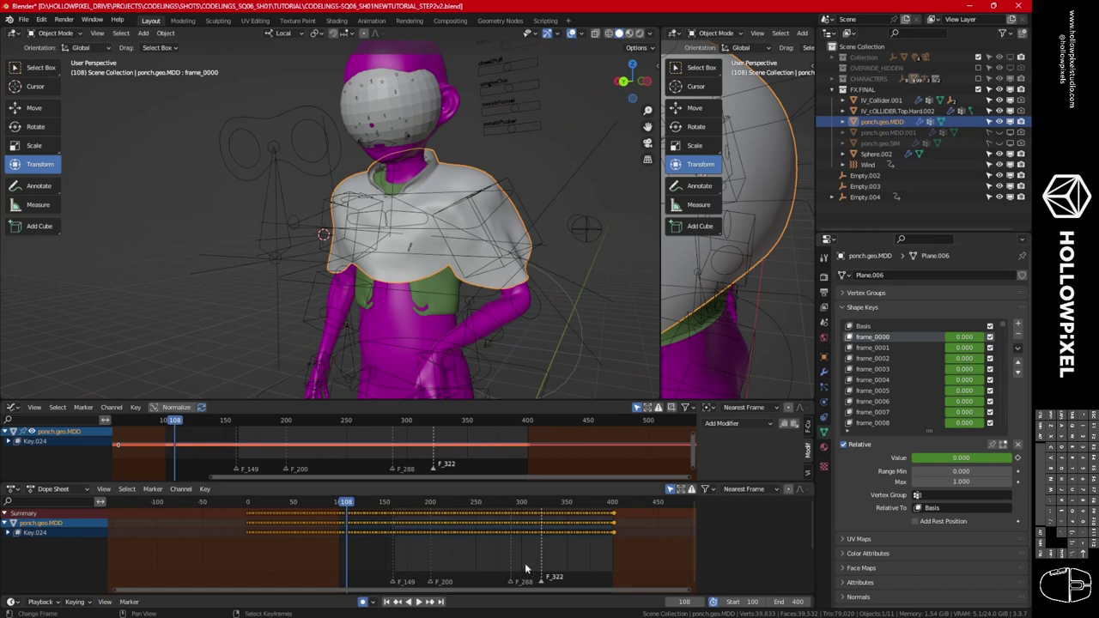
key("g")
left_click(248, 400)
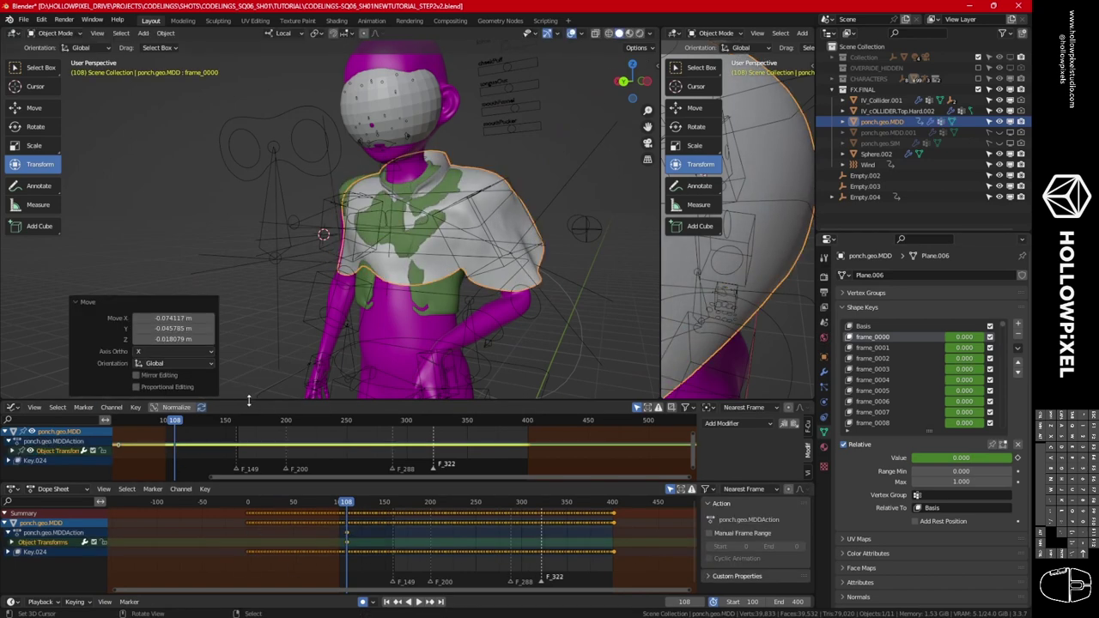
key("ctrl+z")
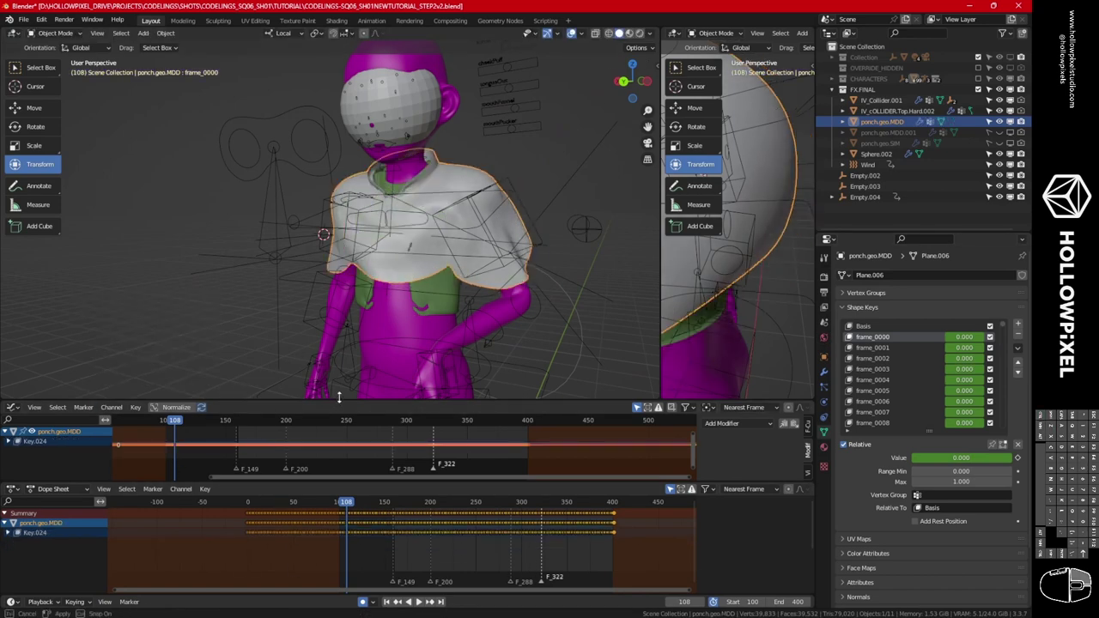
left_click_drag(336, 400, 355, 284)
left_click(24, 19)
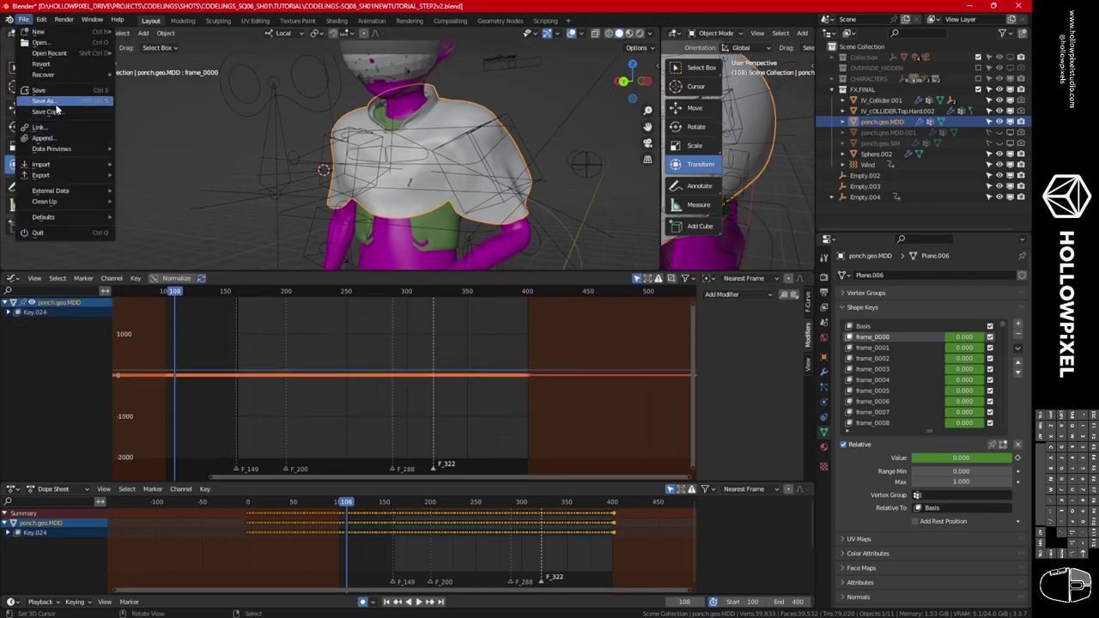
Save the scene under a new name ending in STEP2v3.
left_click(60, 105)
left_click(497, 459)
left_click(500, 459)
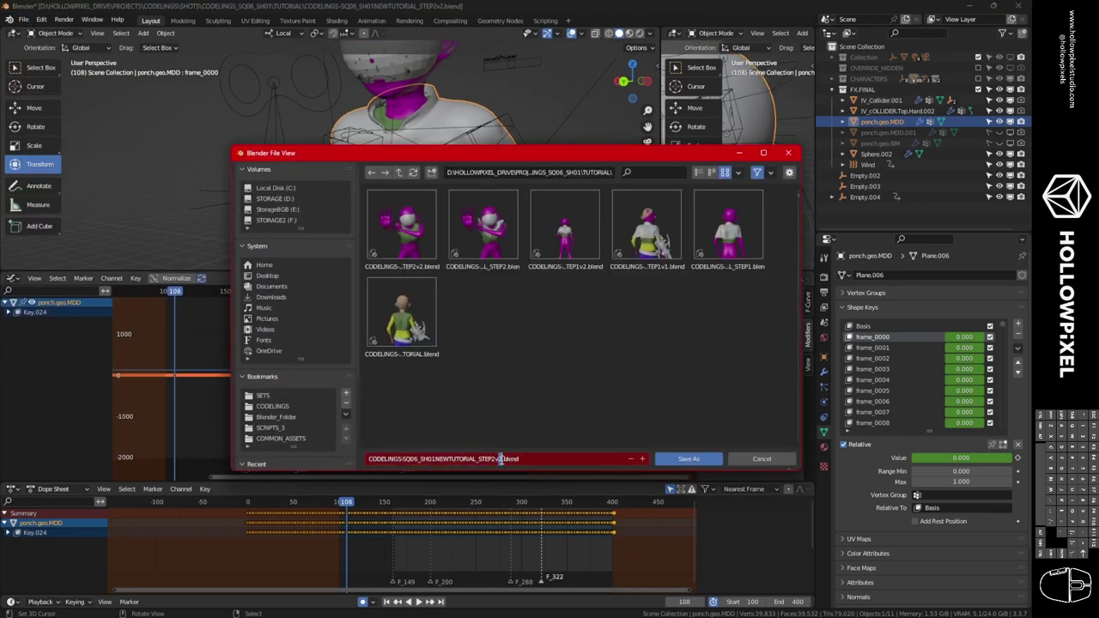
type("v3")
left_click(679, 459)
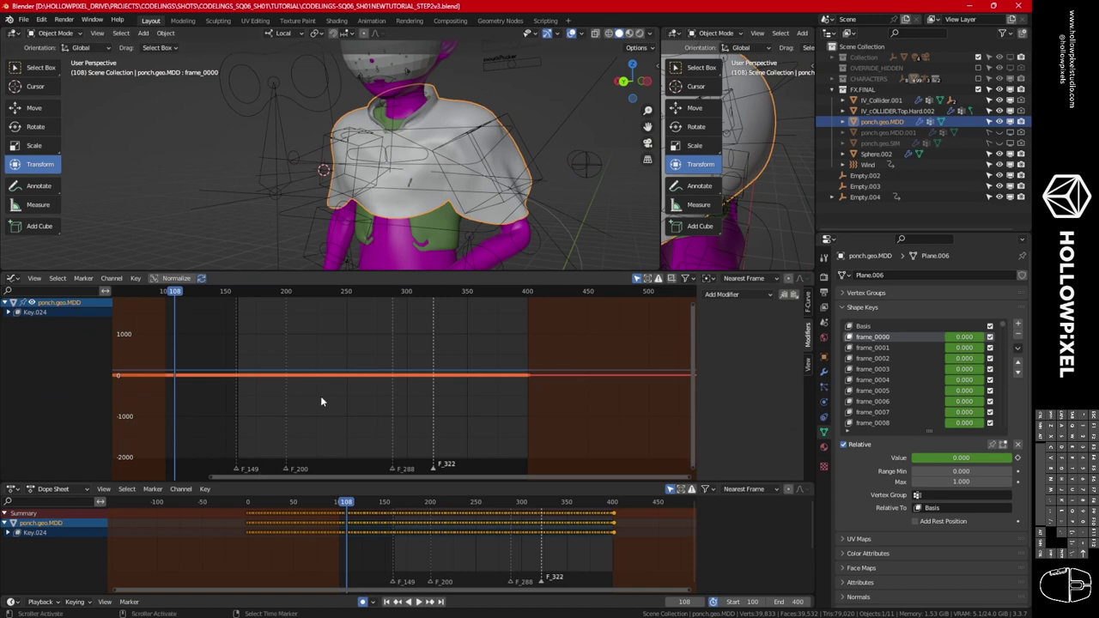
Group all of Key.024's Value channels in the Dope Sheet under BASE_KEYS.
scroll(271, 360, "right", 2, "ctrl")
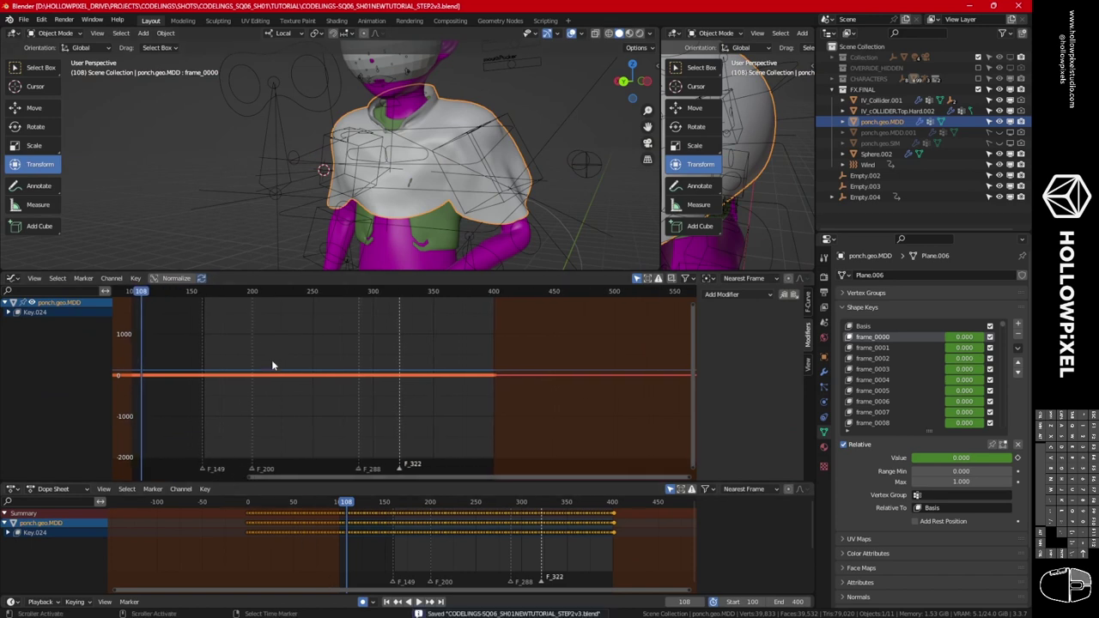
left_click_drag(254, 483, 253, 314)
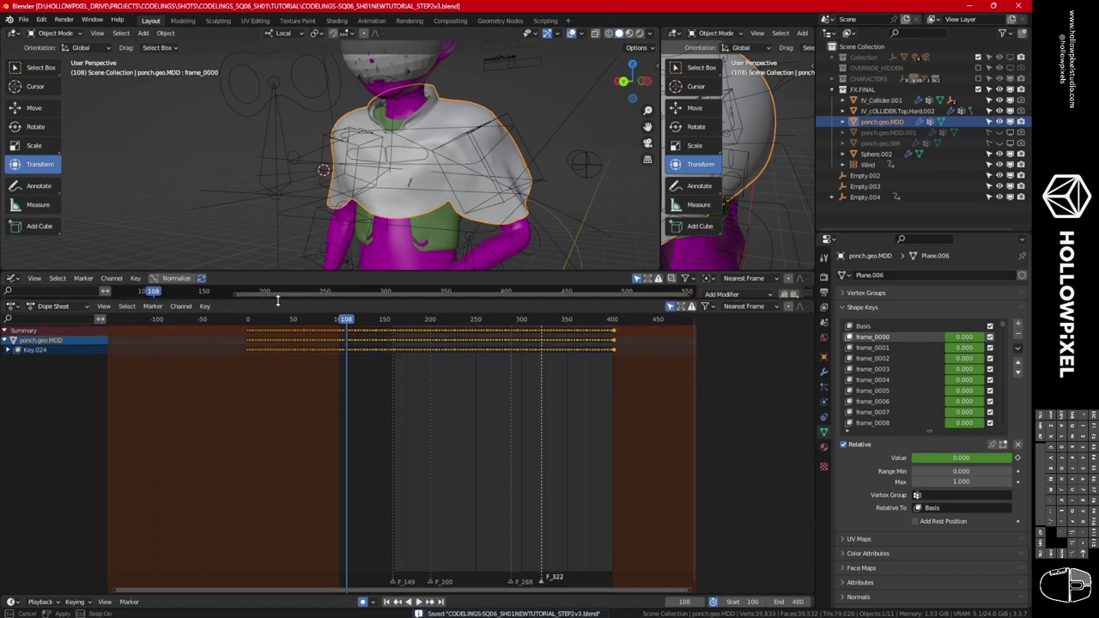
left_click(9, 364)
left_click(38, 374)
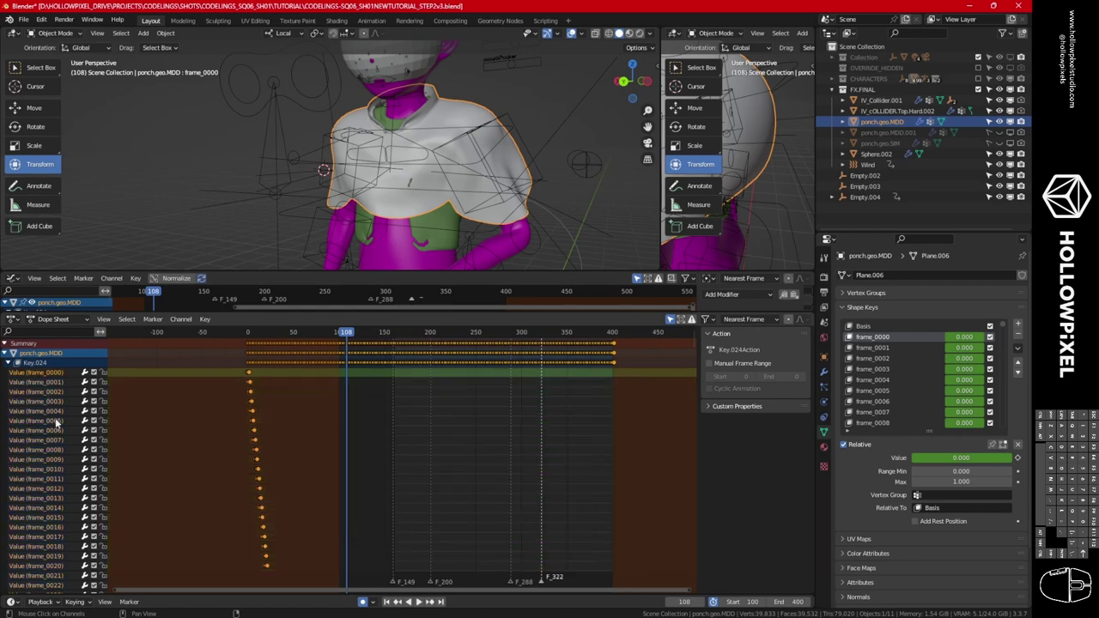
key("a")
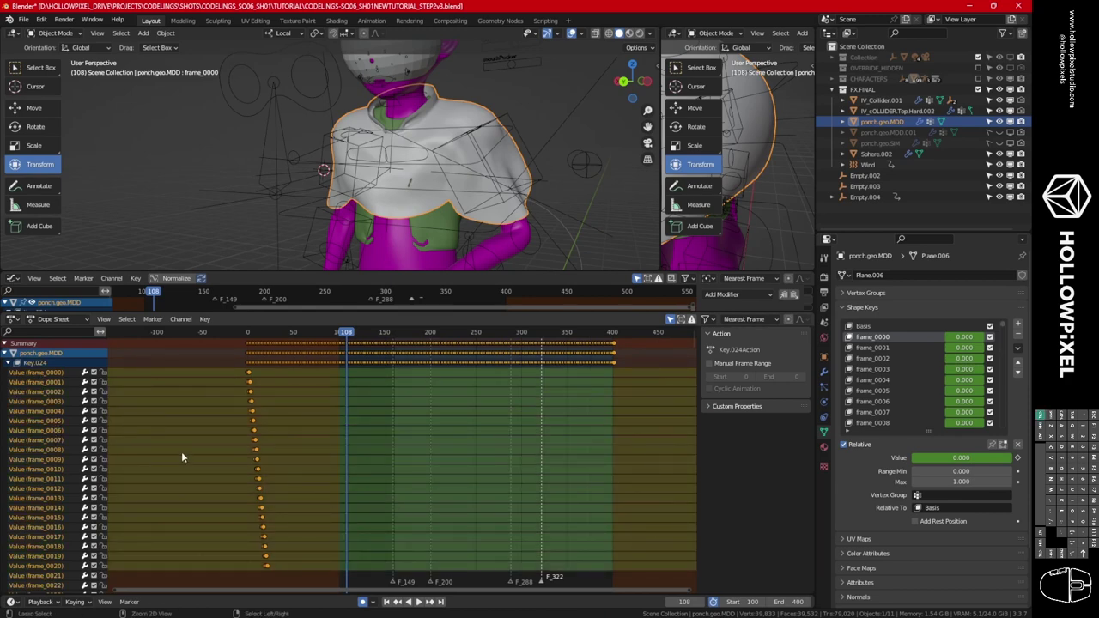
key("ctrl+g")
key("ctrl+g")
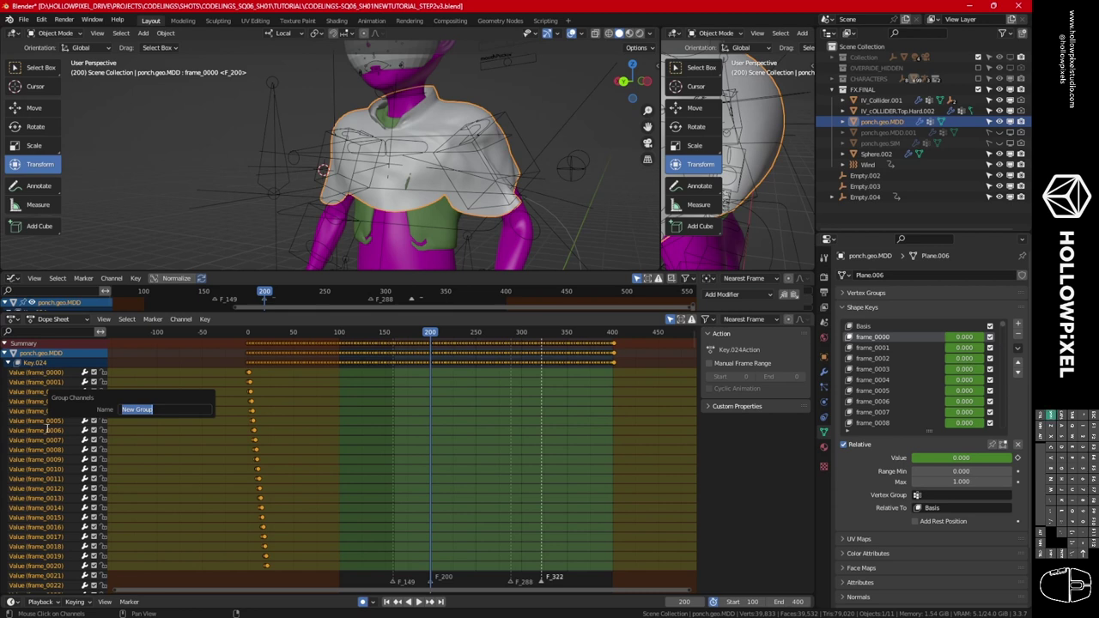
type("BASE_KEYS")
key("Return")
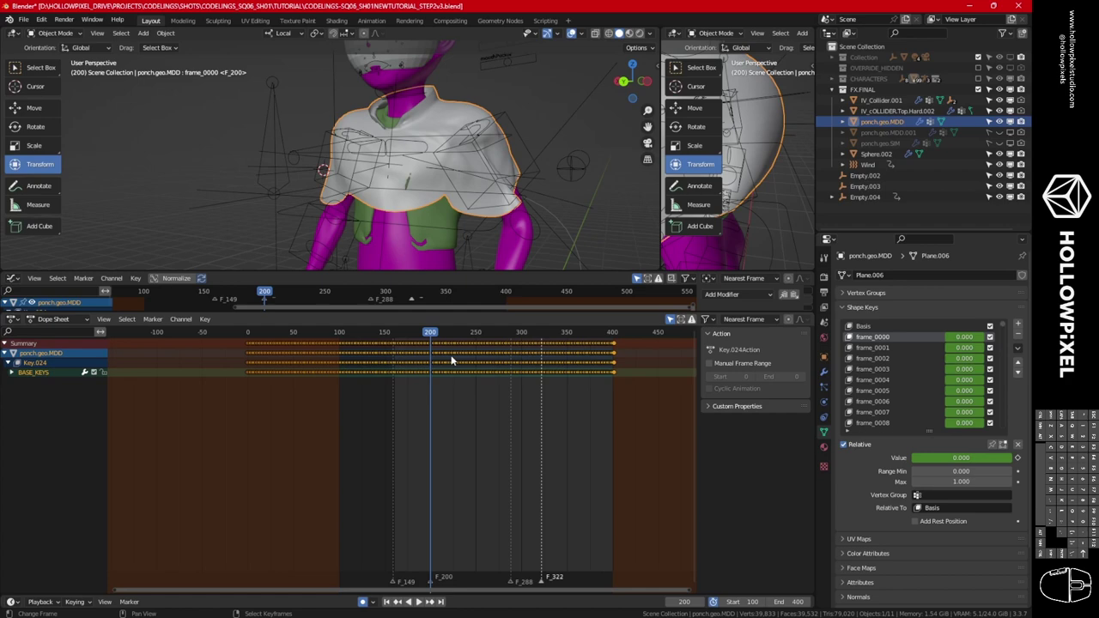
left_click(391, 332)
key("space")
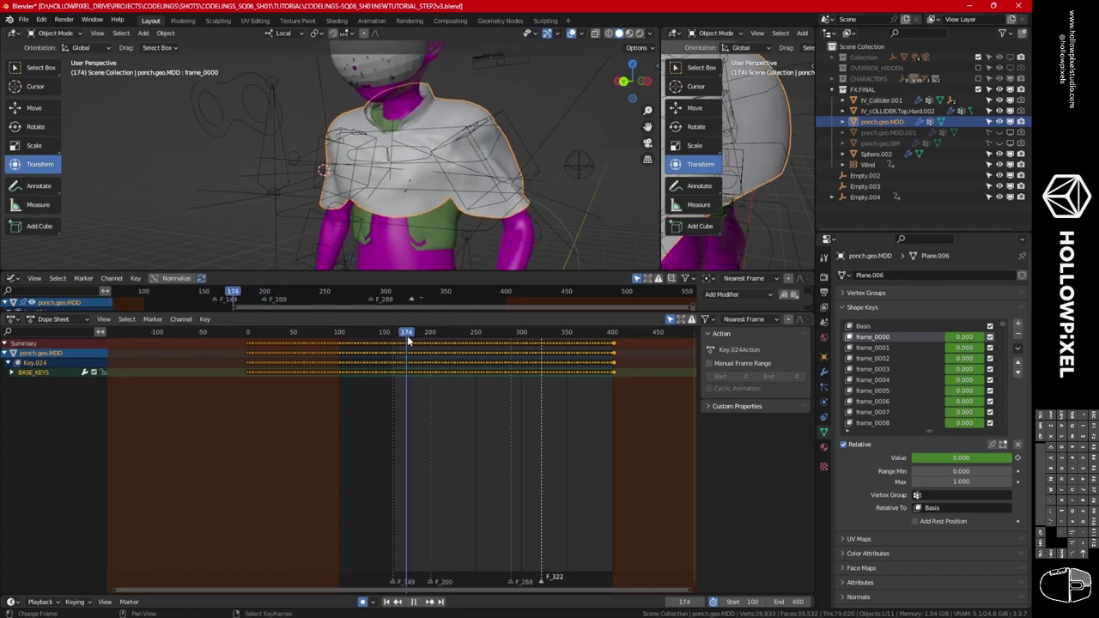
key("KP_0")
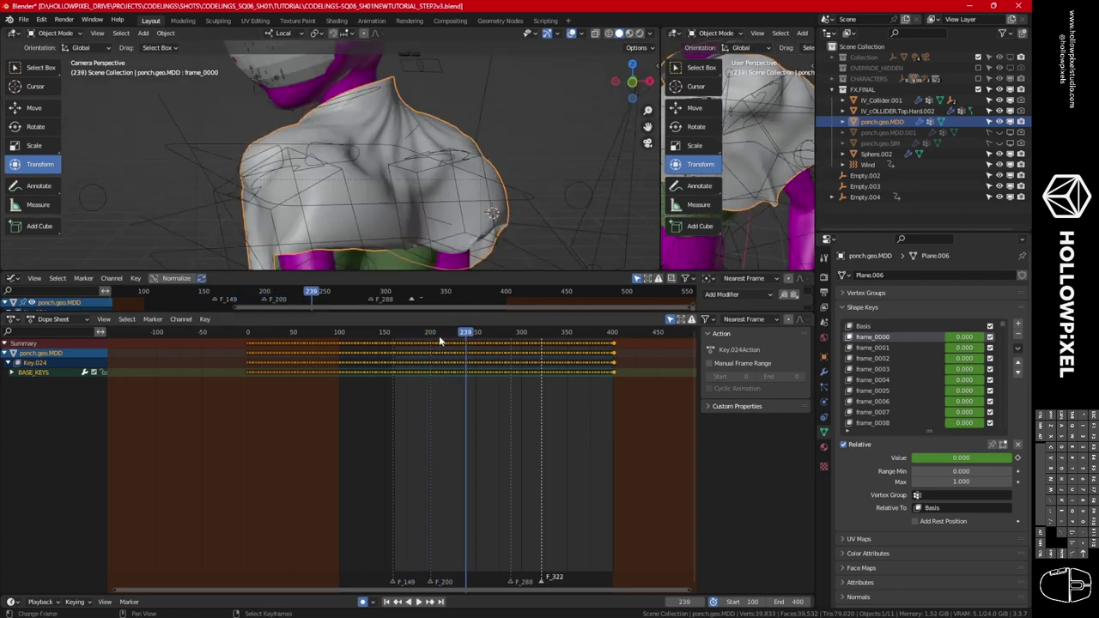
left_click(386, 335)
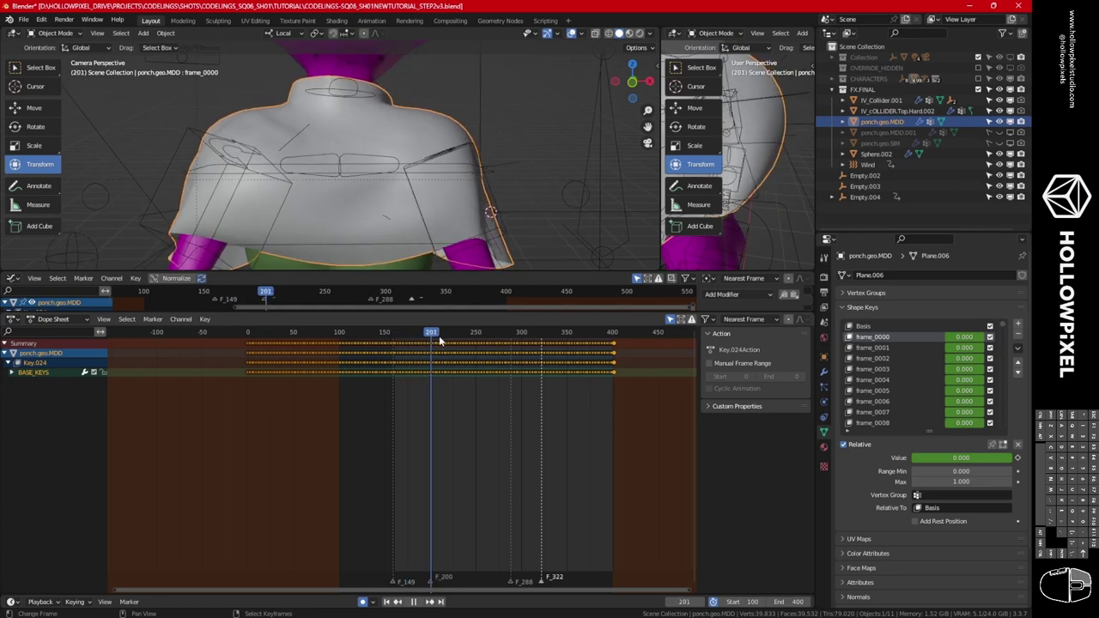
key("space")
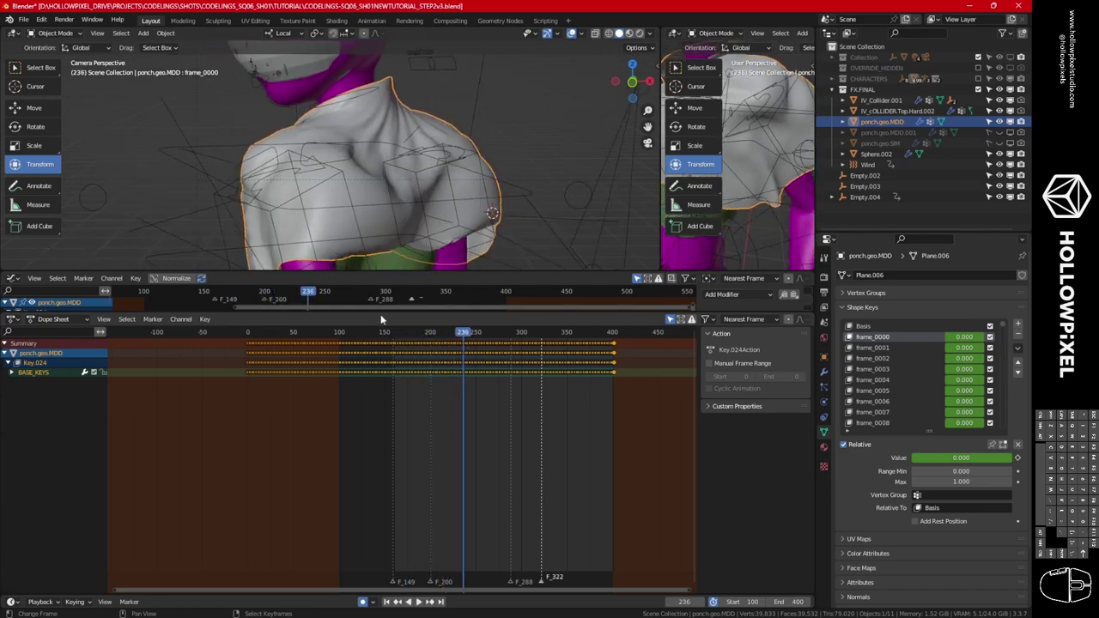
scroll(1001, 340, "down", 2)
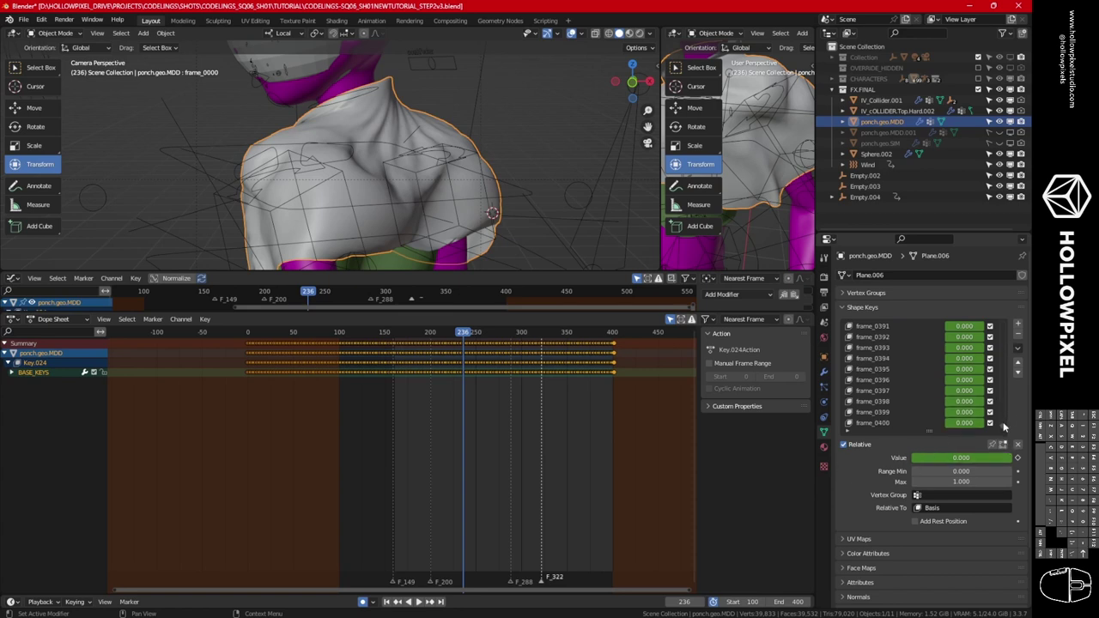
Add a shape key named TWEAKS at value 1.0, shown while editing.
left_click(1017, 323)
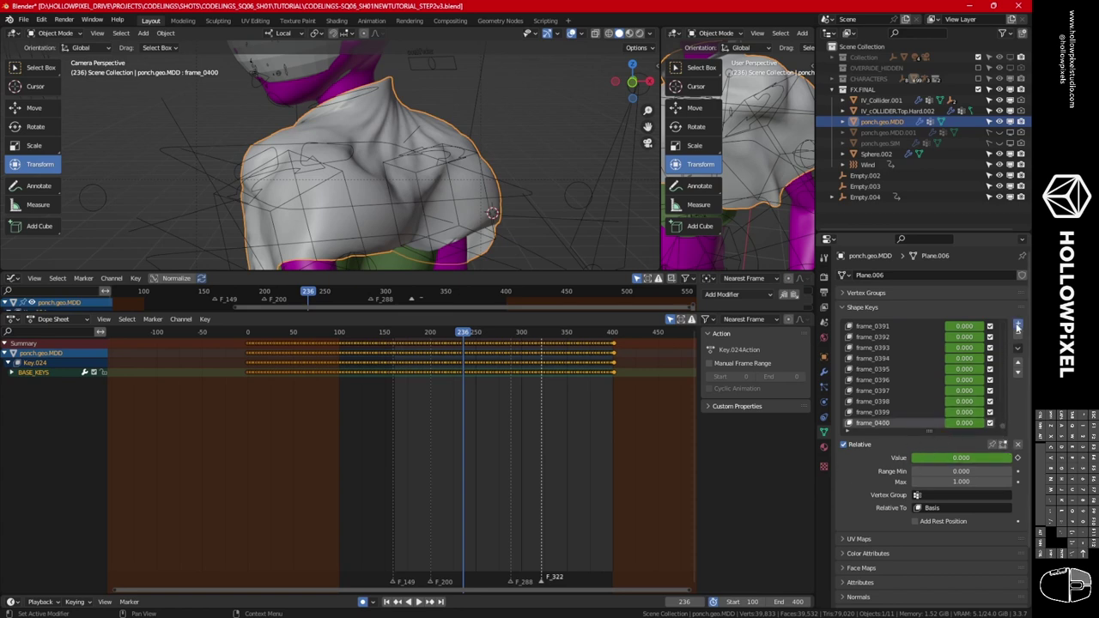
left_click_drag(936, 458, 1011, 457)
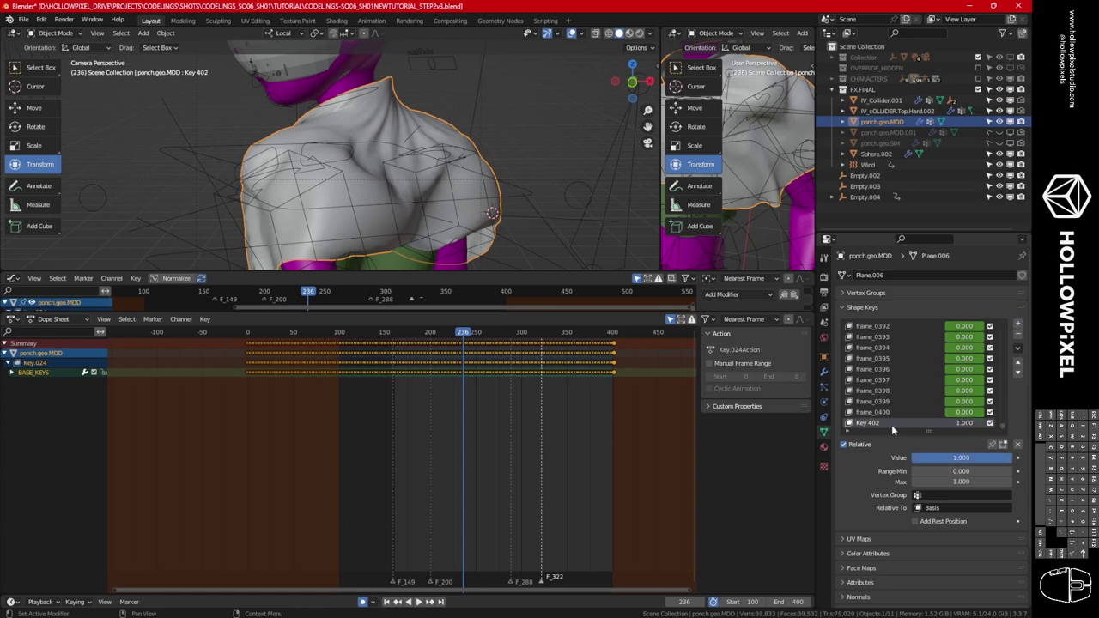
double_click(867, 422)
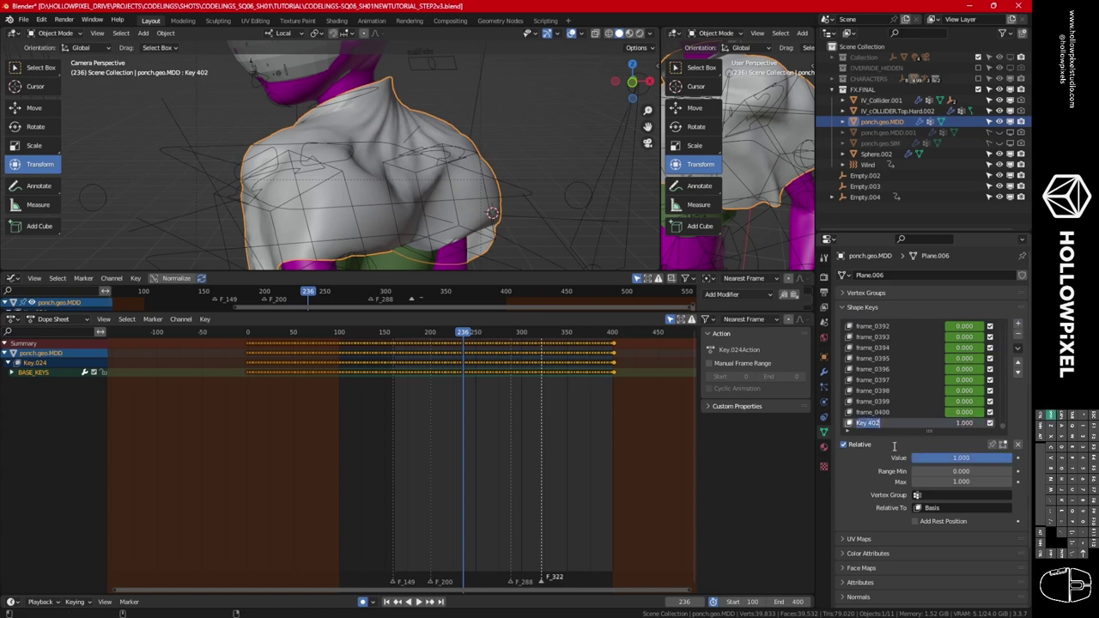
type("TWEAKS")
key("Return")
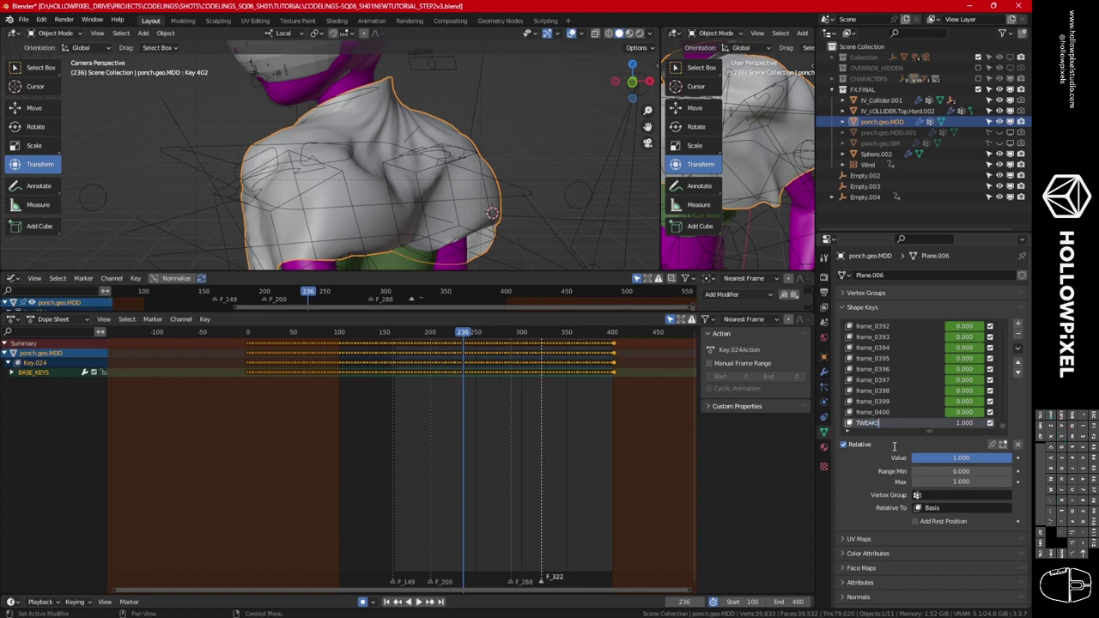
left_click(1001, 445)
Move to frame 238, orbit close on the cape's shoulder, and enter Sculpt Mode.
middle_click_drag(515, 215, 487, 196)
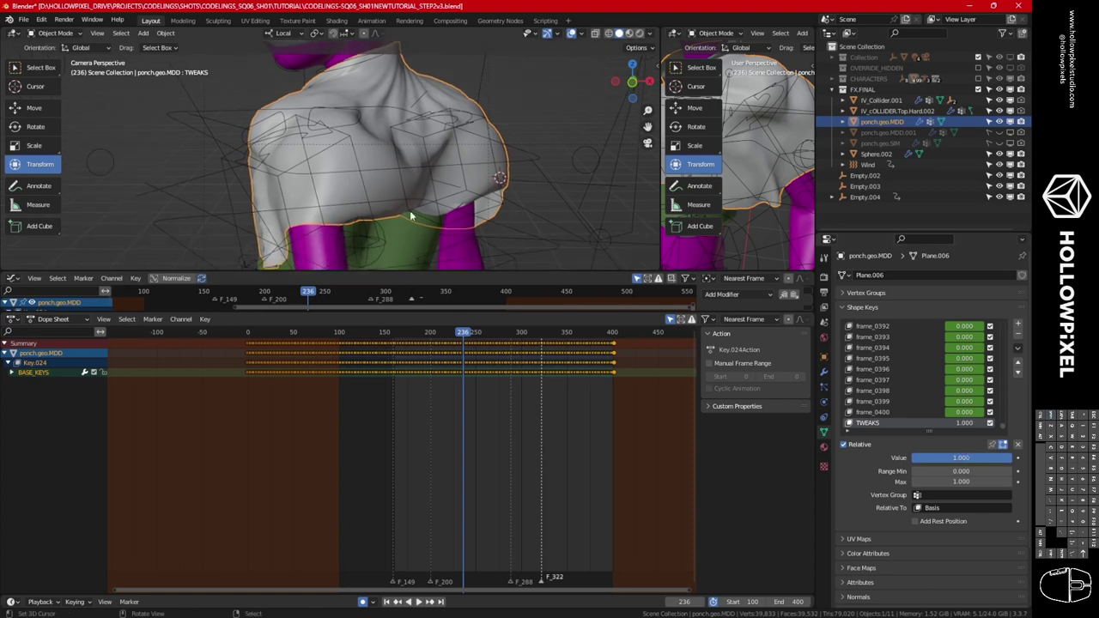
left_click(366, 333)
key("space")
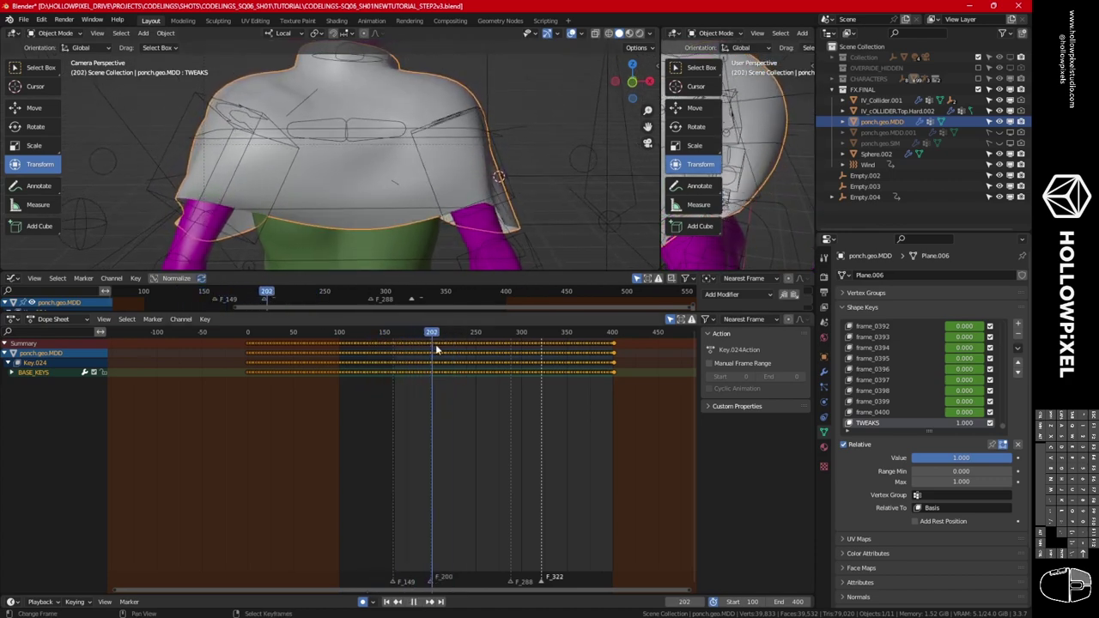
mouse_move(458, 353)
left_mouse_down()
mouse_move(443, 347)
mouse_move(466, 353)
left_mouse_up()
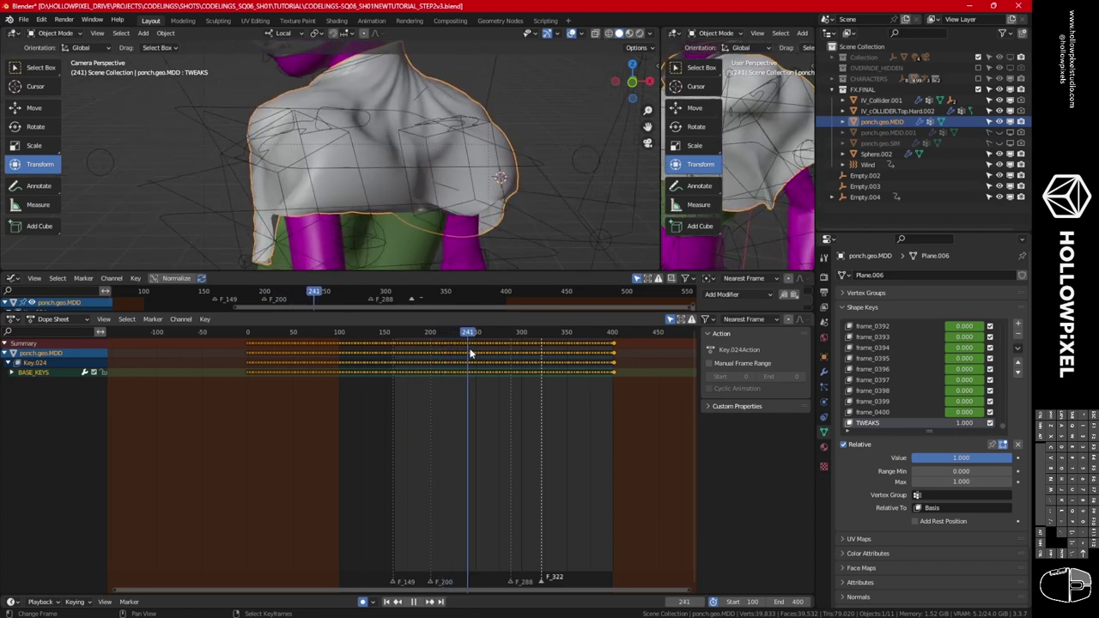
key("space")
mouse_move(473, 223)
middle_mouse_down()
mouse_move(441, 186)
mouse_move(400, 197)
mouse_move(453, 199)
middle_mouse_up()
scroll(417, 189, "up", 4)
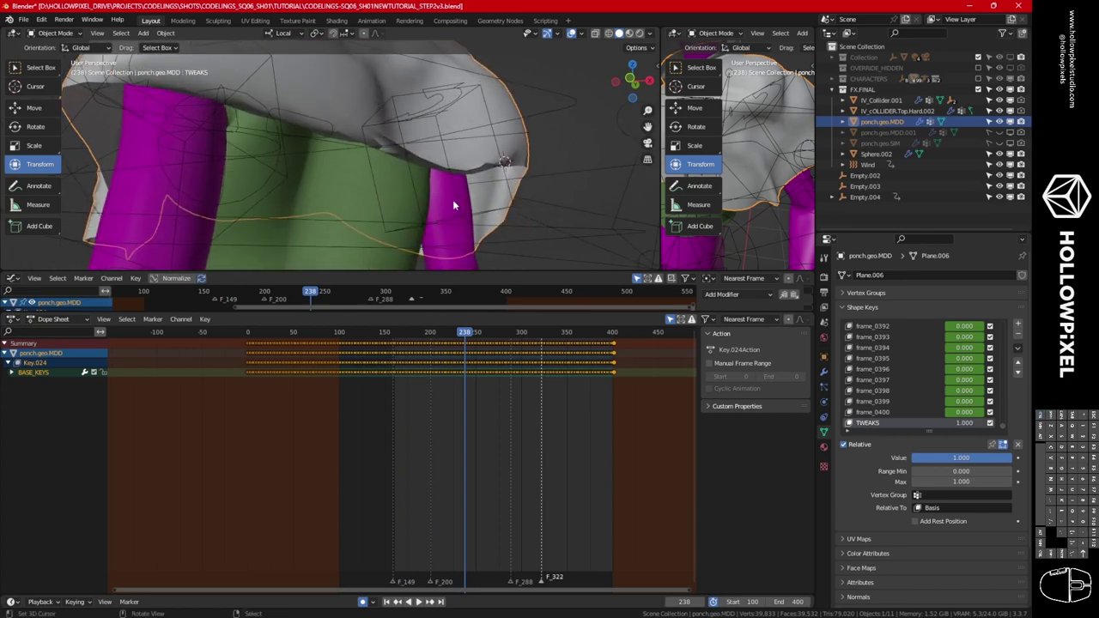
key("ctrl+Tab")
left_click(402, 236)
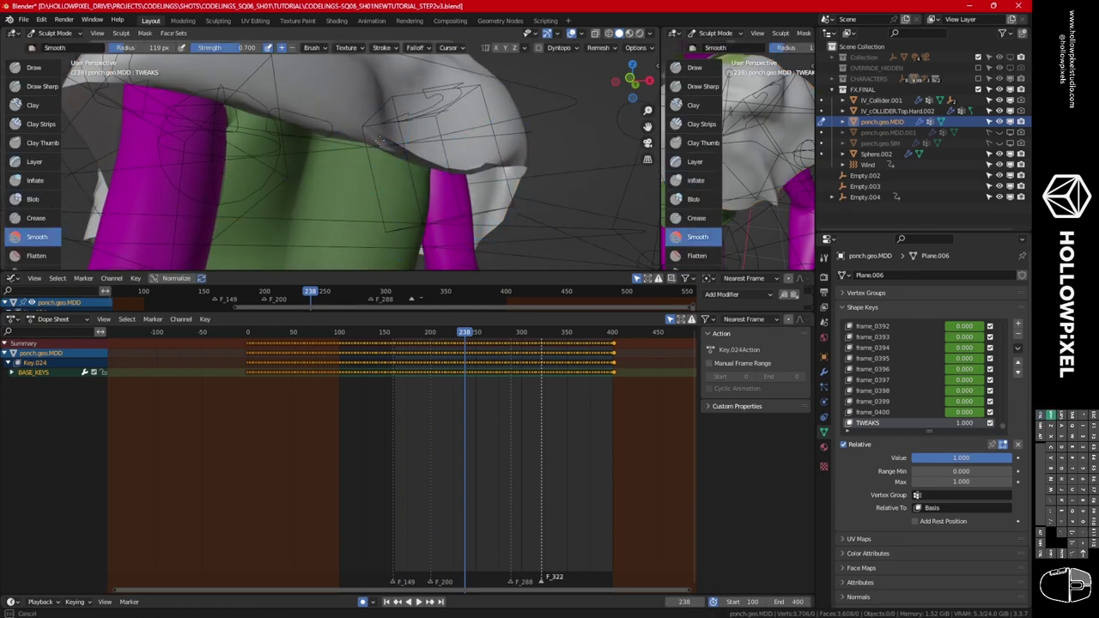
Smooth and sculpt the cape surface over the shoulder.
mouse_move(354, 133)
left_mouse_down("shift")
mouse_move(296, 119)
mouse_move(365, 138)
mouse_move(279, 118)
left_mouse_up("shift")
middle_click_drag(279, 118, 412, 176)
left_click_drag(413, 176, 442, 174)
middle_click_drag(441, 173, 434, 214)
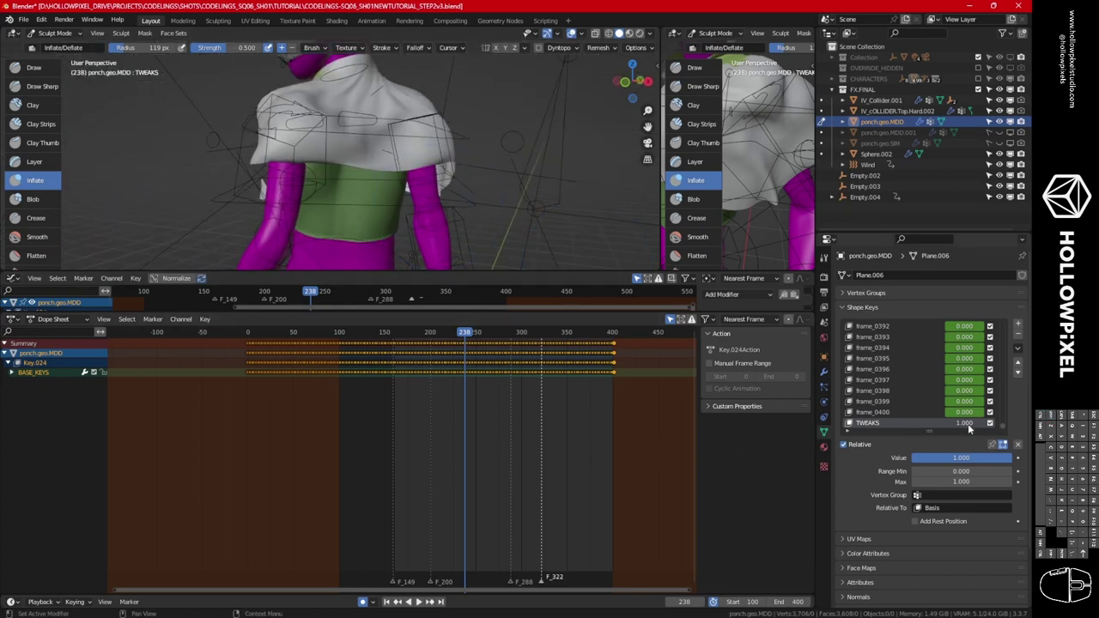
Keyframe TWEAKS at 1 on frame 233 and 0 on frame 219, then compare on playback.
key("i")
left_click_drag(463, 333, 448, 337)
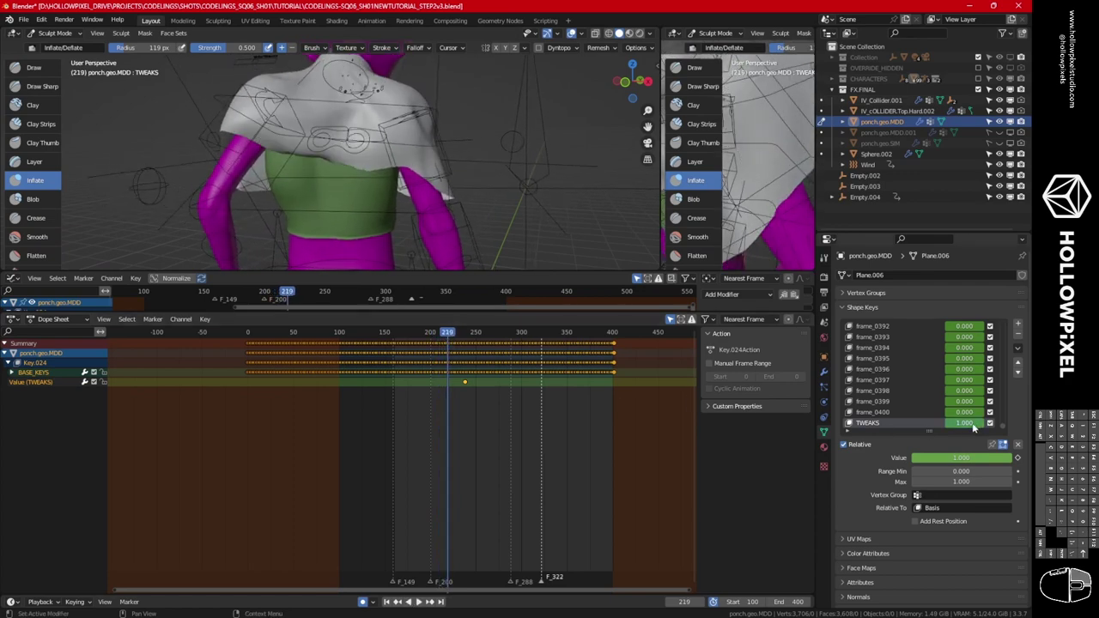
left_click_drag(972, 424, 923, 423)
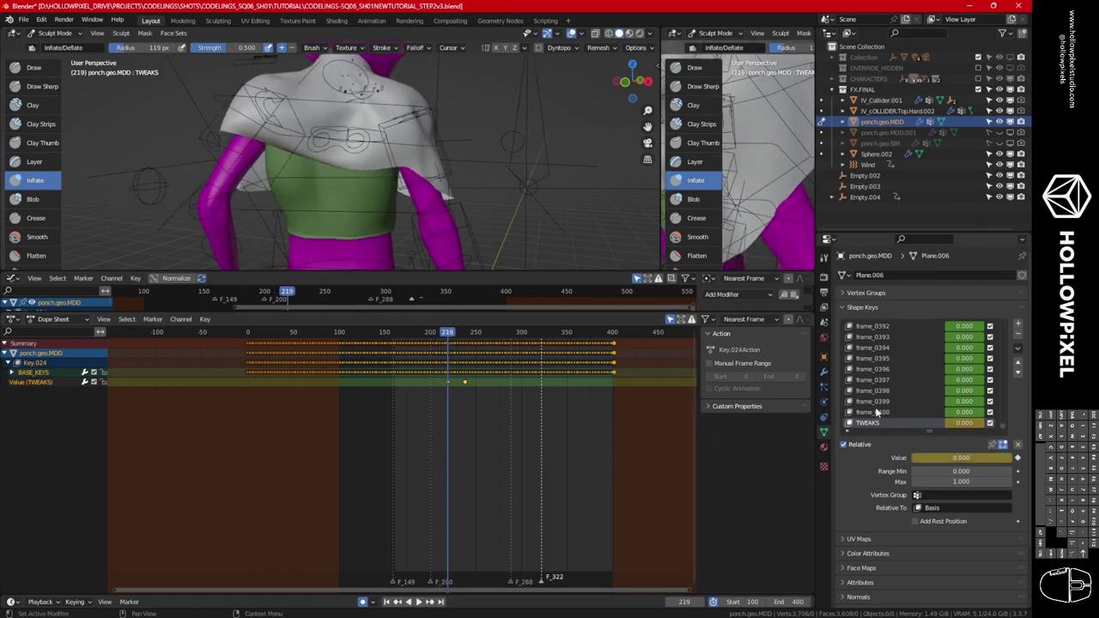
key("space")
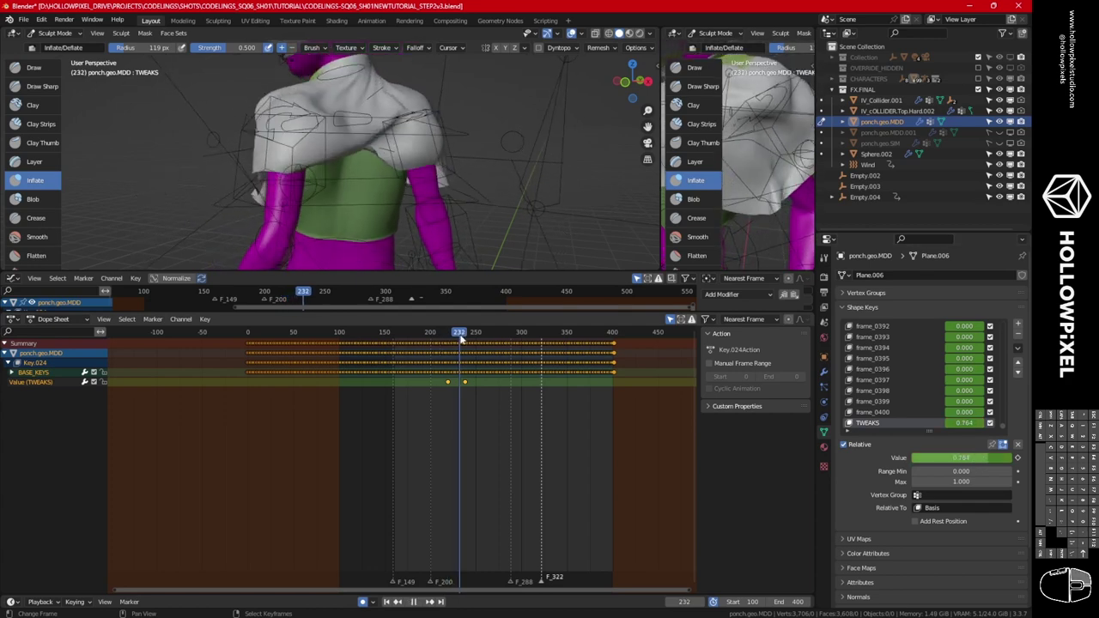
key("space")
key("Left")
key("Left")
key("Left")
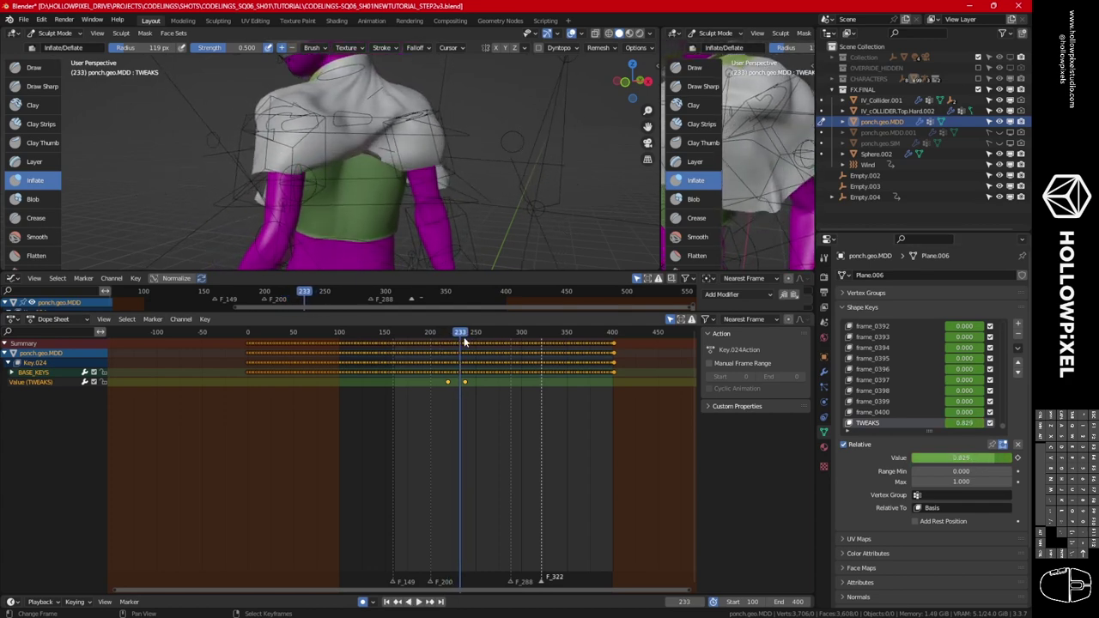
left_click_drag(972, 424, 928, 431)
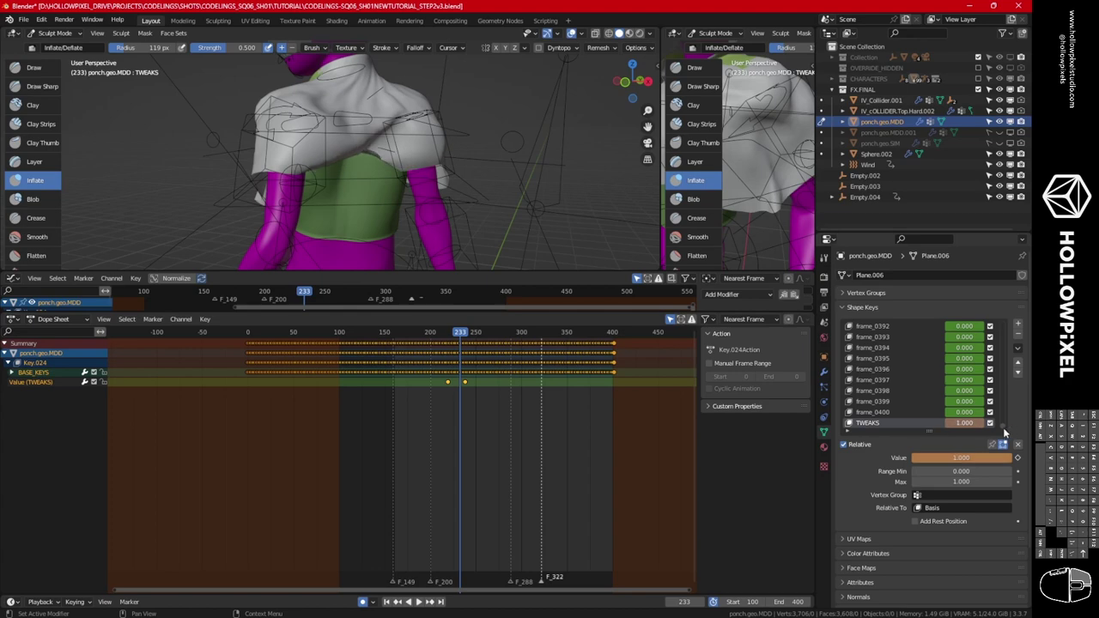
Smooth the cloth edge at the shoulder and review the animation, returning to frame 233.
scroll(373, 176, "up", 6)
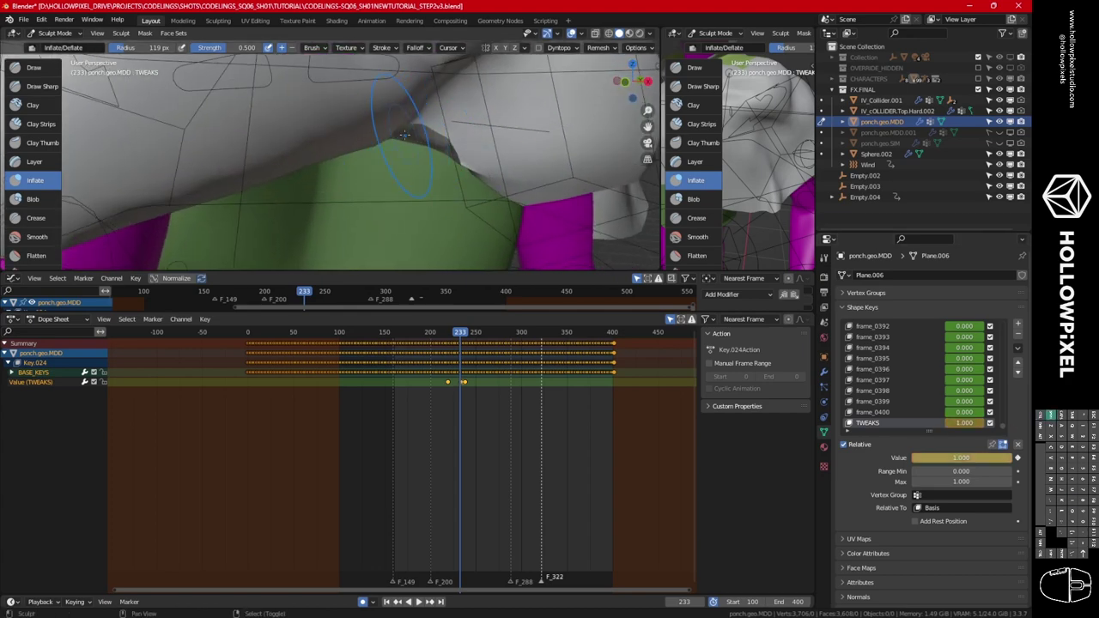
mouse_move(407, 137)
left_mouse_down("shift")
mouse_move(390, 129)
mouse_move(369, 146)
mouse_move(430, 144)
mouse_move(485, 167)
left_mouse_up("shift")
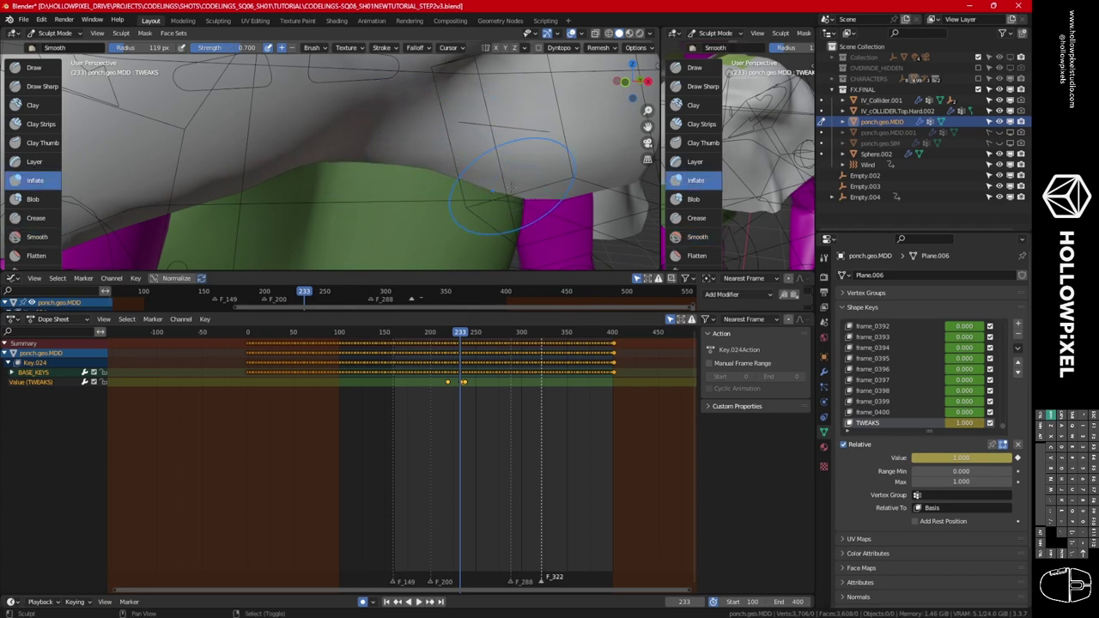
scroll(358, 151, "down", 4)
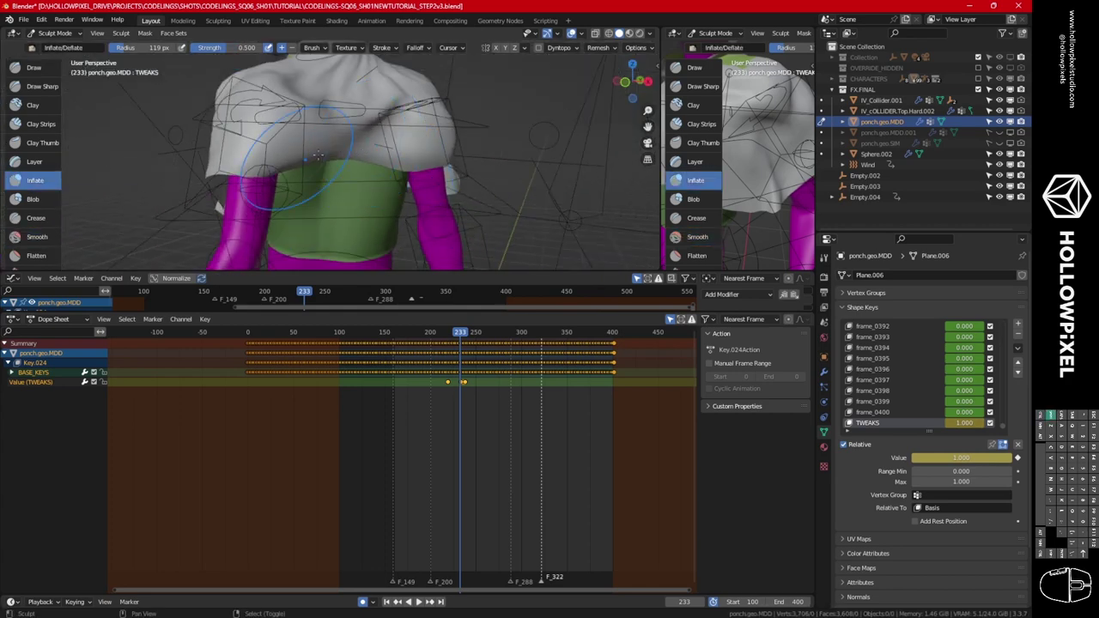
key("space")
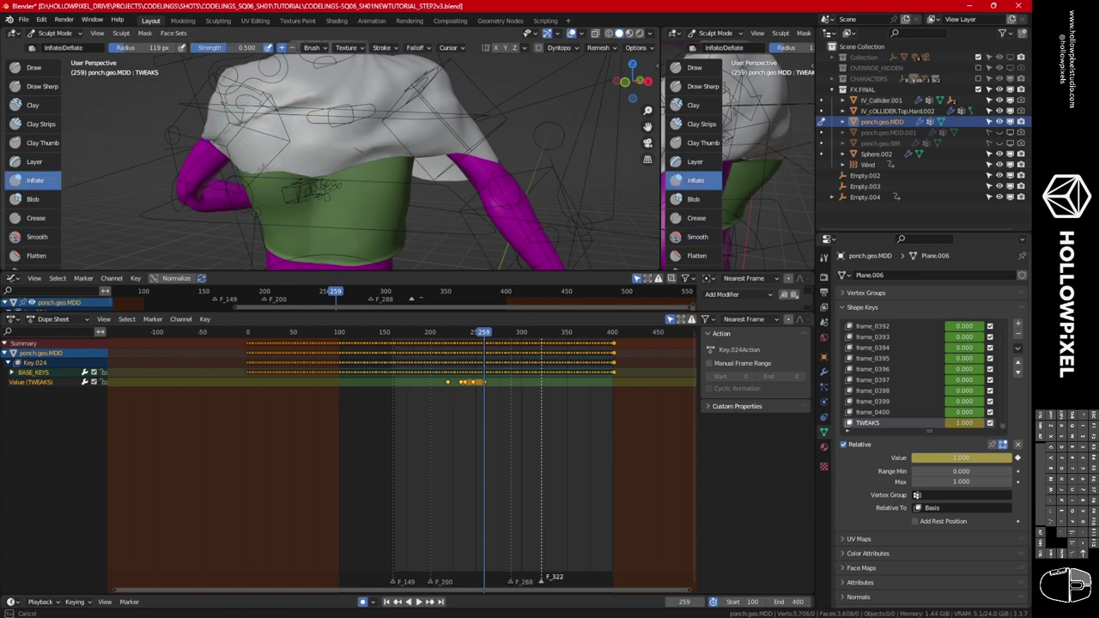
mouse_move(485, 335)
left_mouse_down()
mouse_move(461, 342)
mouse_move(485, 352)
left_mouse_up()
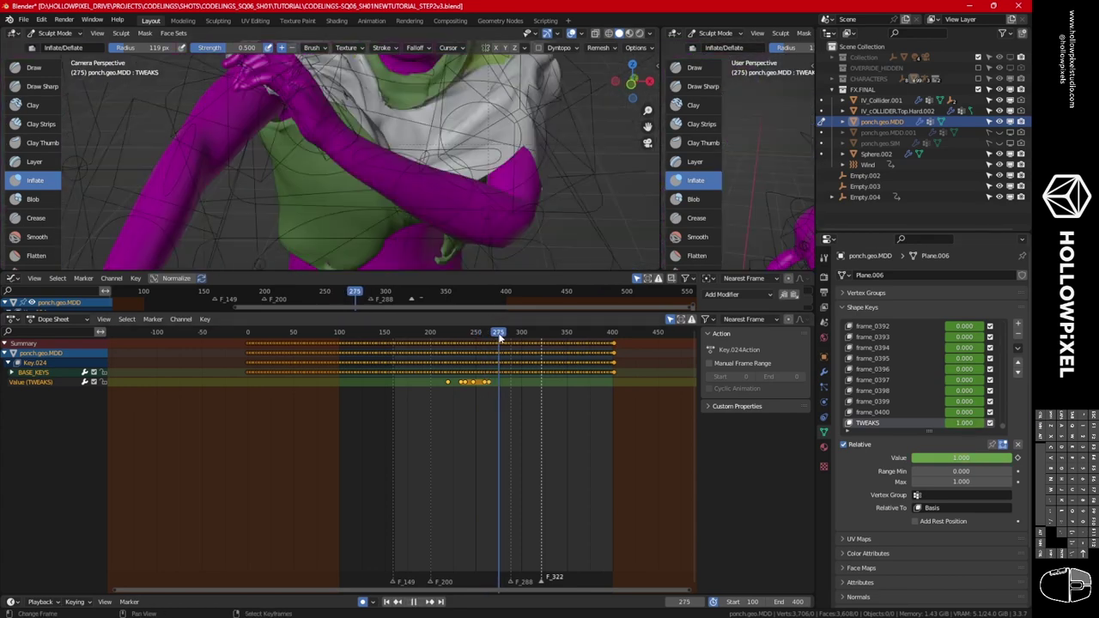
Add corrective shape keys TWEAK1 and TWEAK2 on the cape and keyframe their values.
key("s")
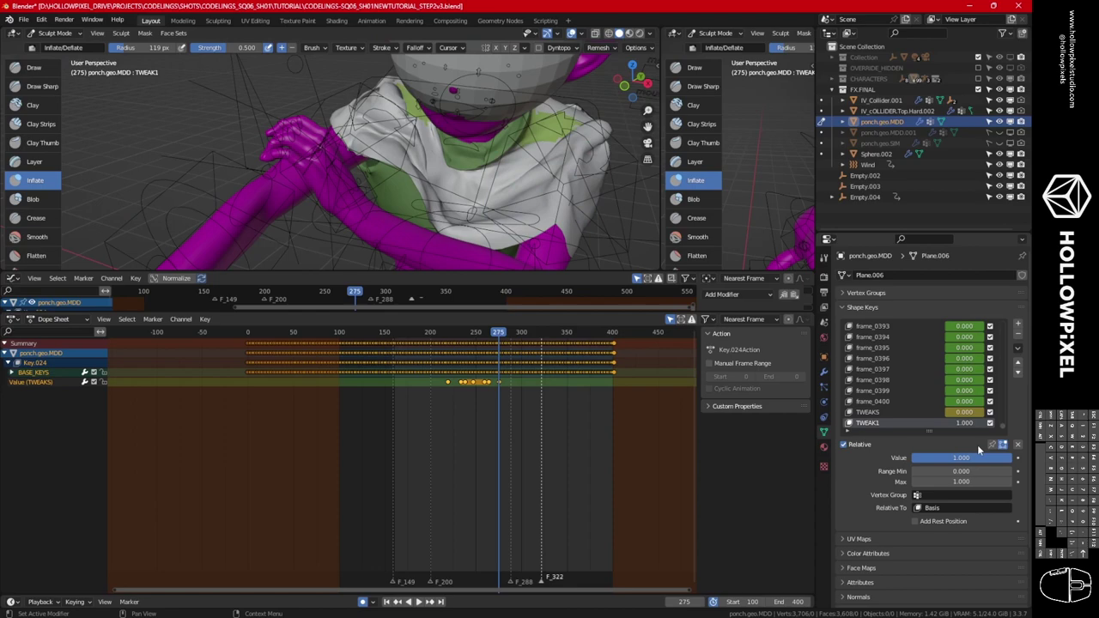
key("i")
middle_click_drag(378, 137, 422, 120)
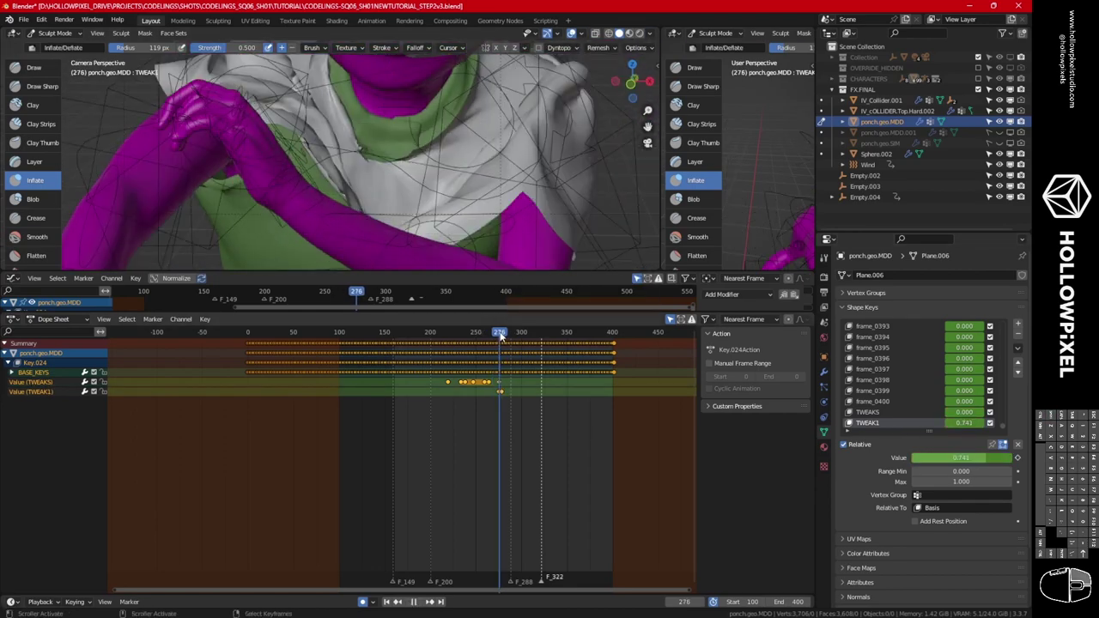
left_click(824, 408)
left_click(824, 396)
left_click(824, 431)
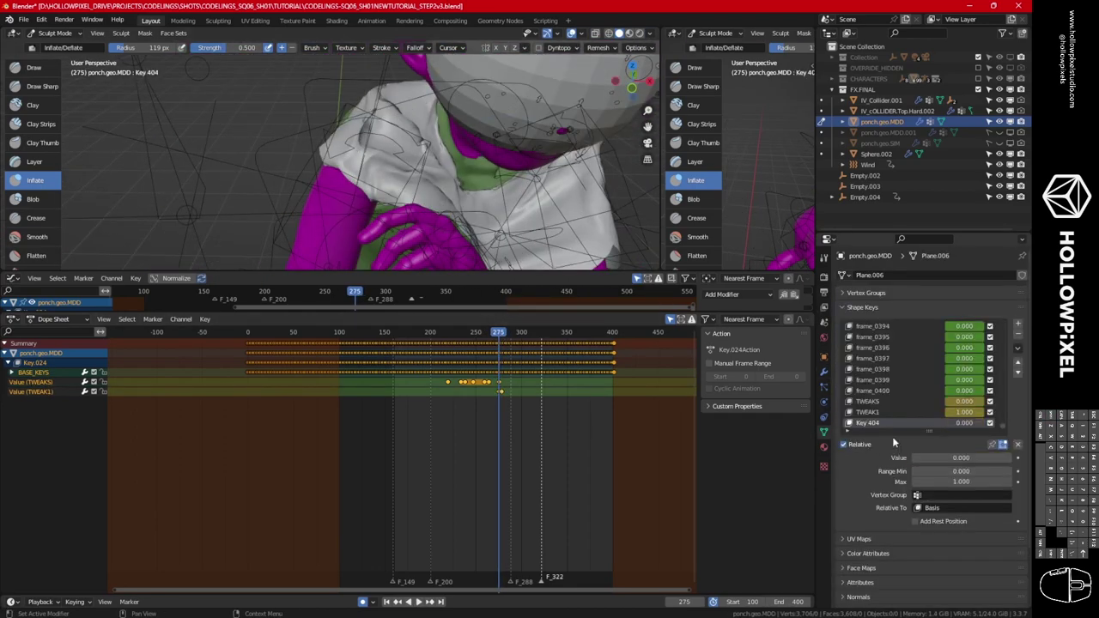
key("i")
Review the cape through the scene camera from frame 270 to 371, scrubbing frames 320–360.
left_click_drag(499, 332, 494, 335)
key("KP_0")
key("space")
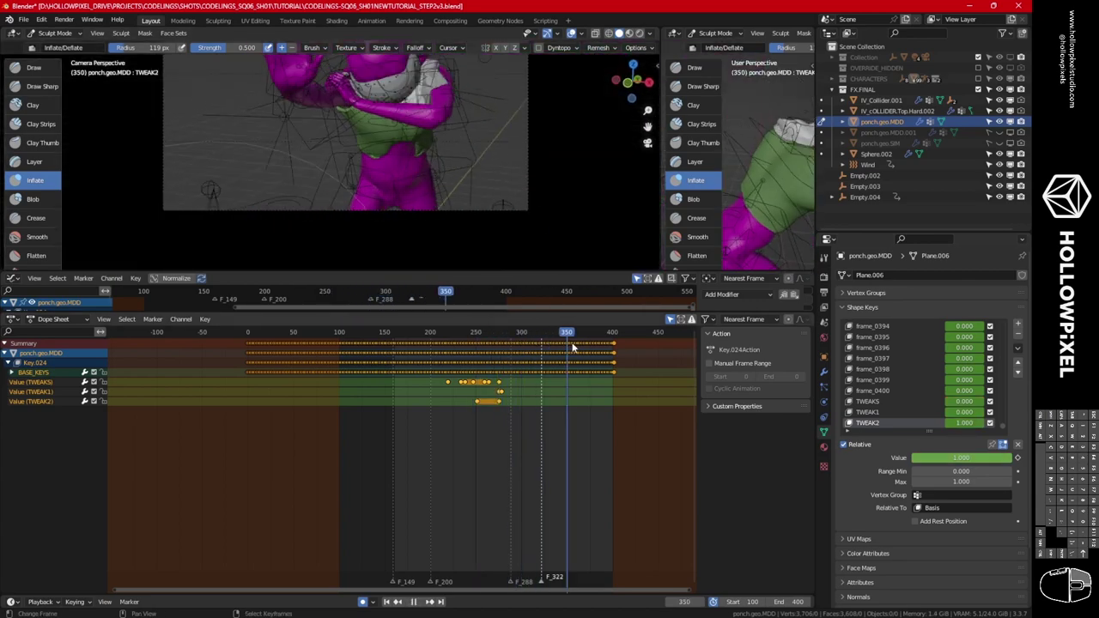
key("space")
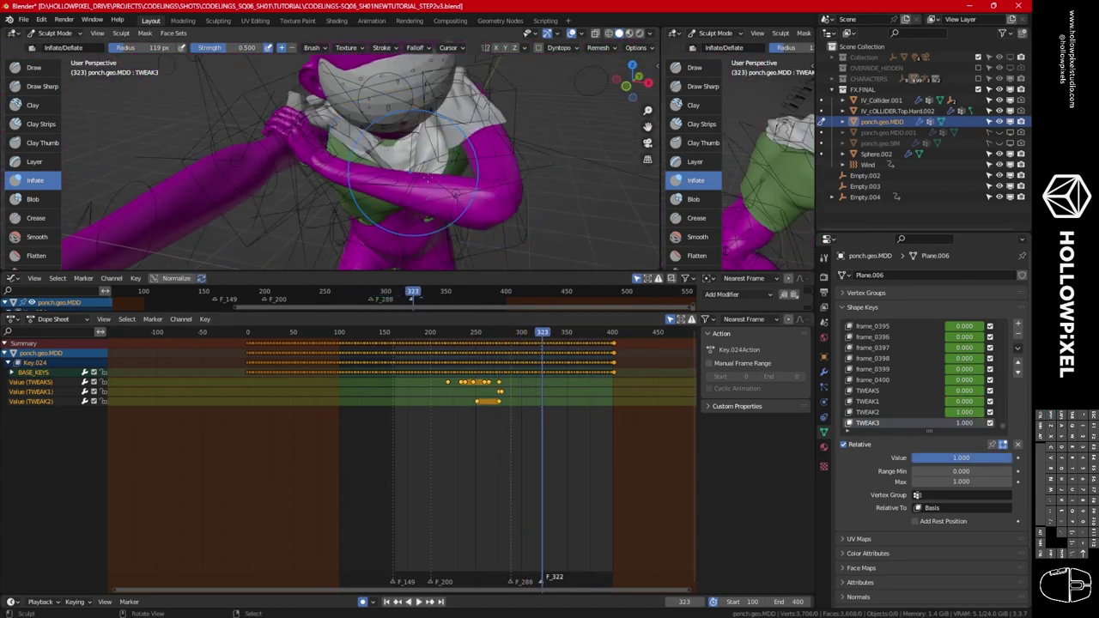
key("space")
key("KP_0")
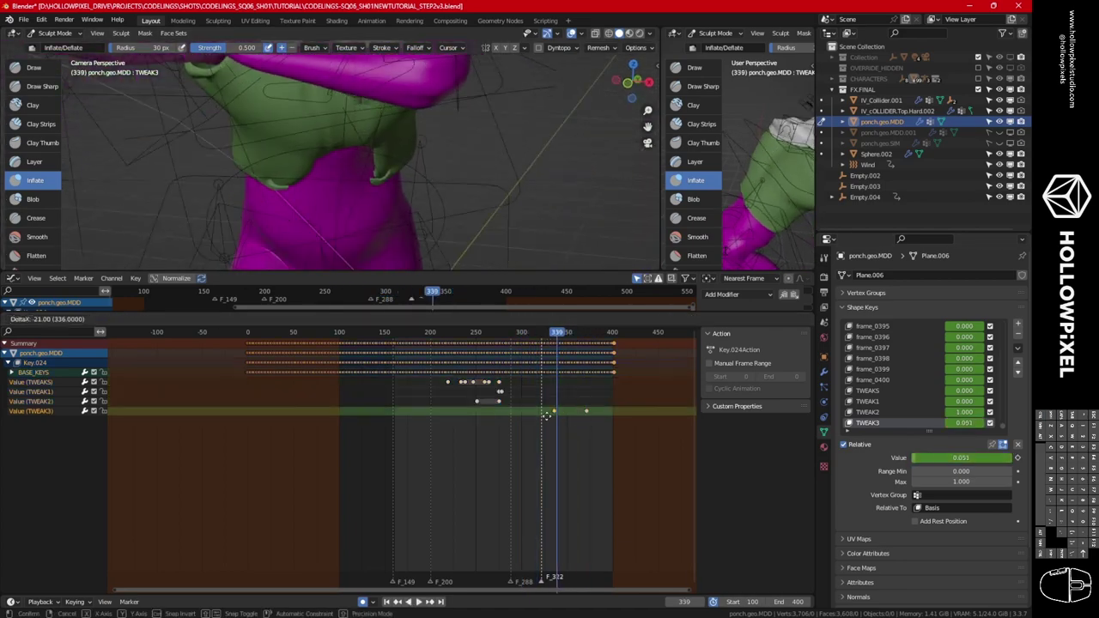
left_click_drag(547, 333, 575, 339)
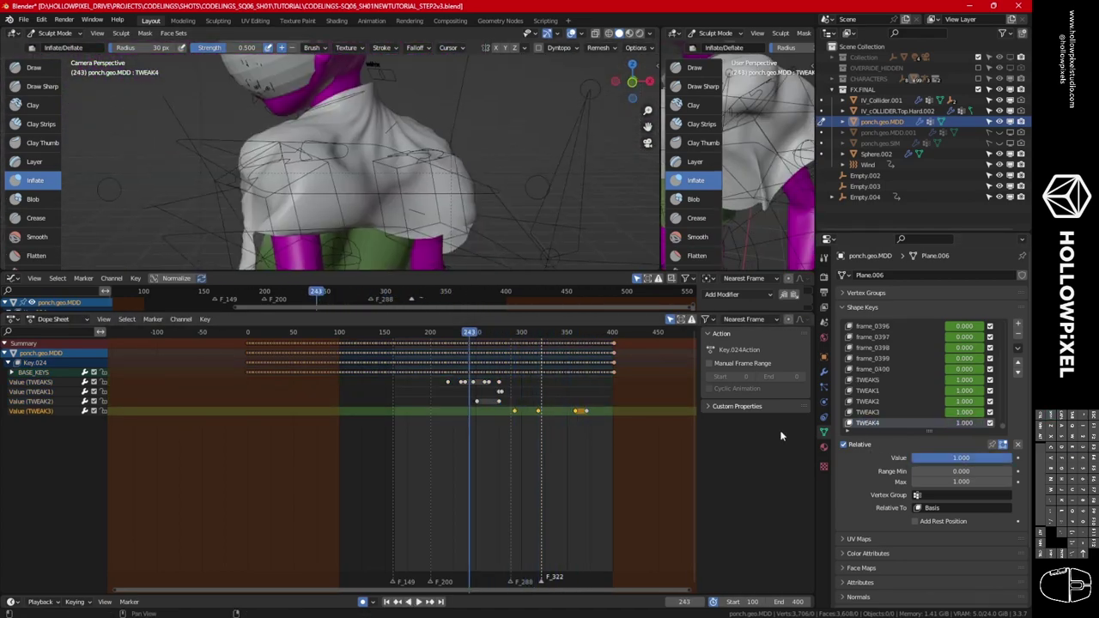
Move the cape's shoulder vertices with proportional falloff in Edit Mode.
key("KP_0")
key("Tab")
key("g")
left_click(428, 159)
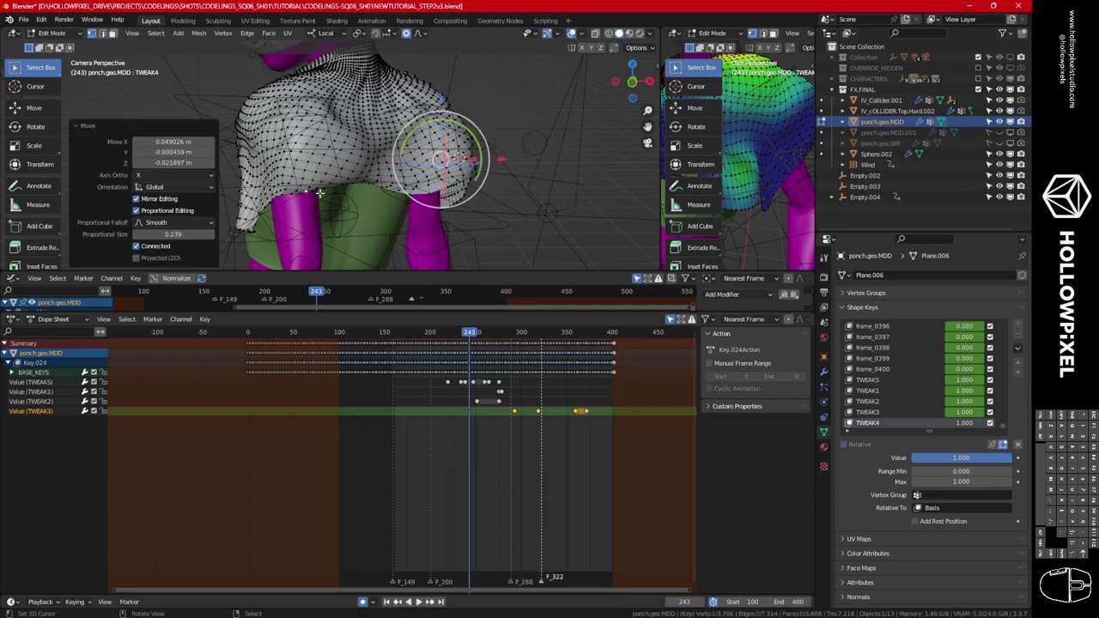
scroll(427, 160, "up", 3)
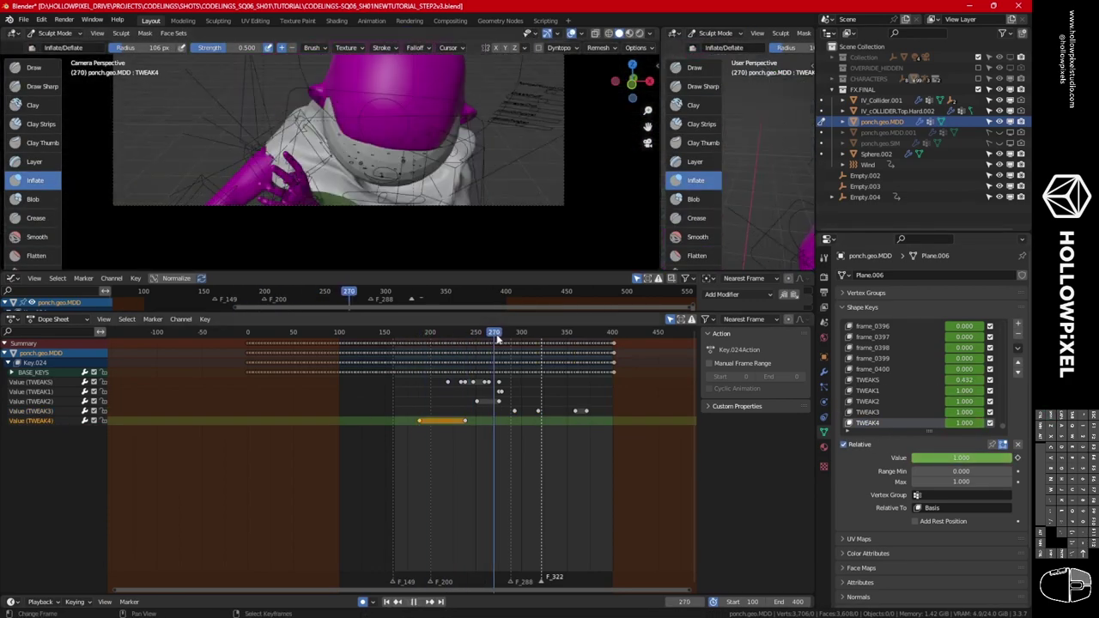
Dismiss the tablet driver warning and play back the cape around frames 227–257.
left_click(517, 362)
left_click(473, 333)
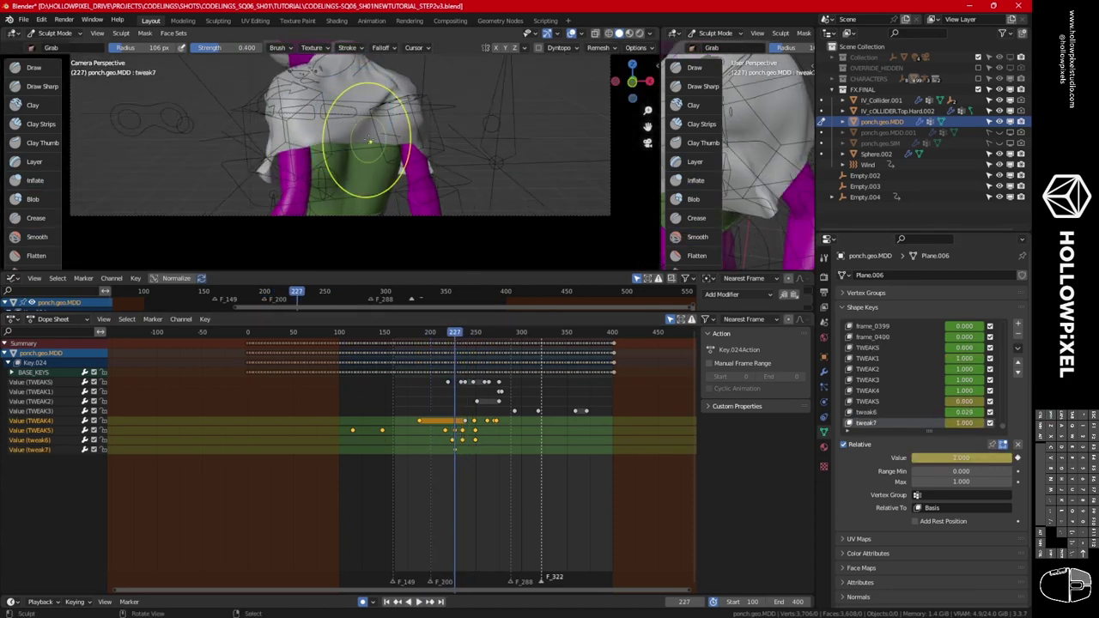
key("space")
key("space")
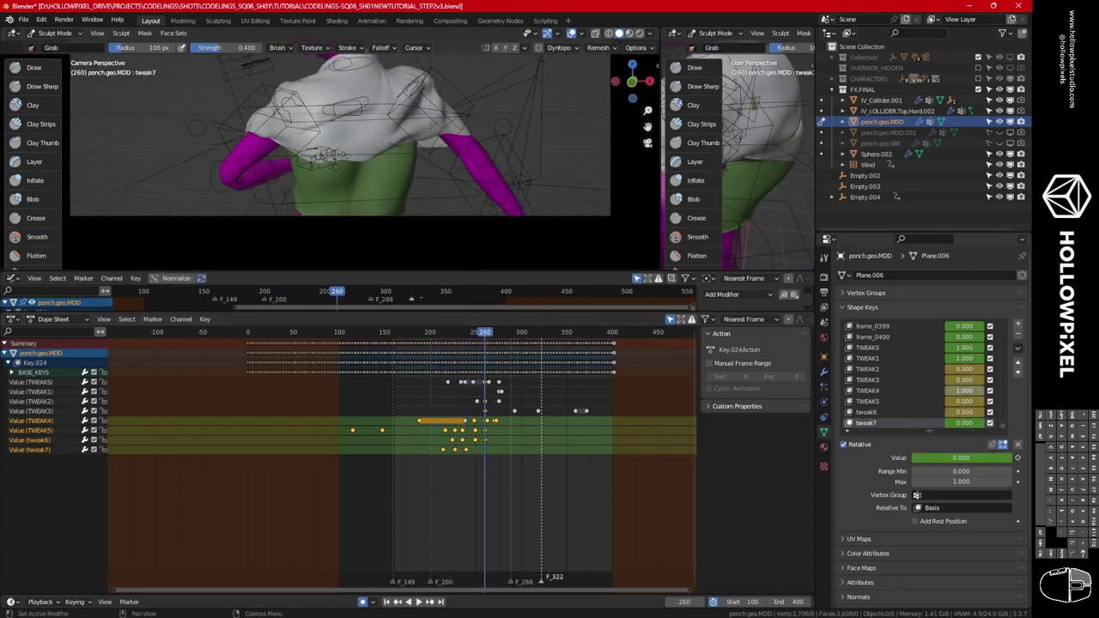
key("Left")
key("Left")
key("Left")
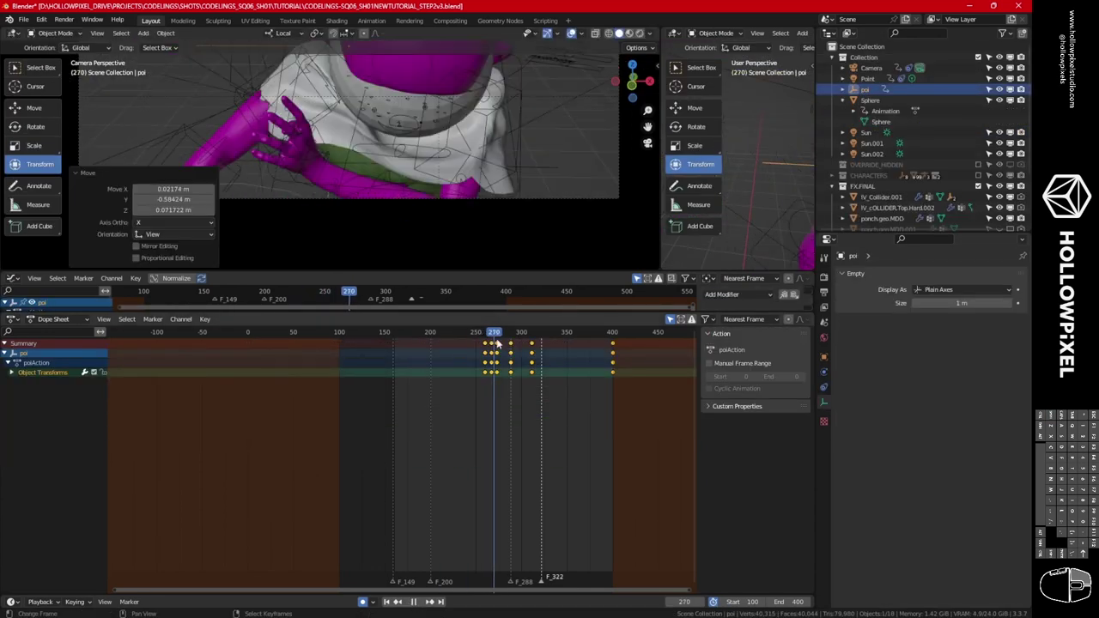
key("space")
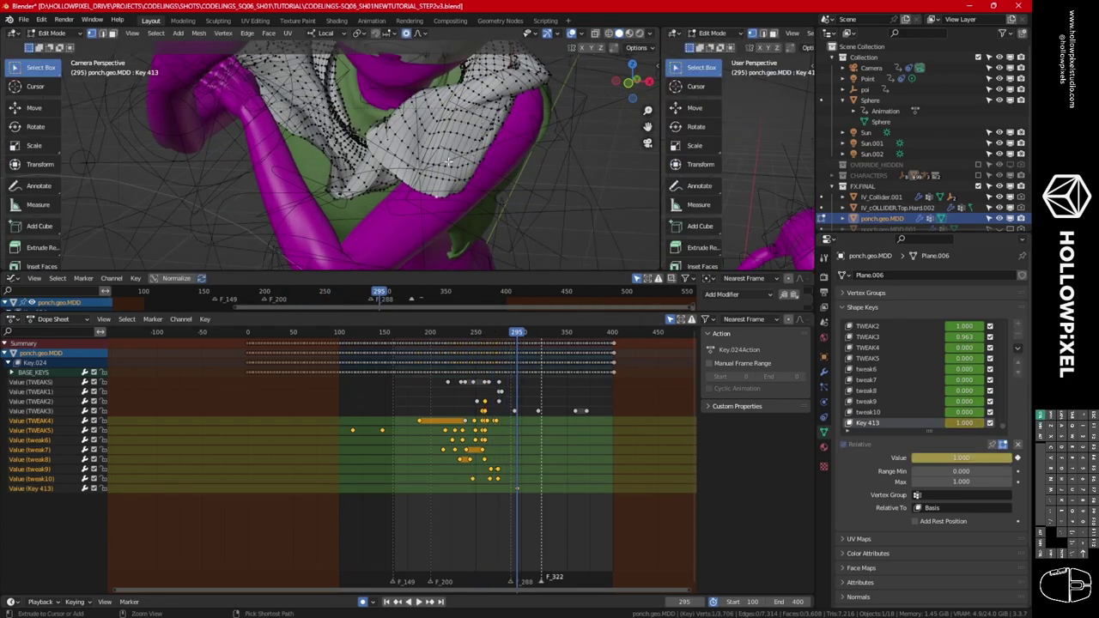
Pull cape vertices with smooth falloff for another fix and play back from frame 314.
key("g")
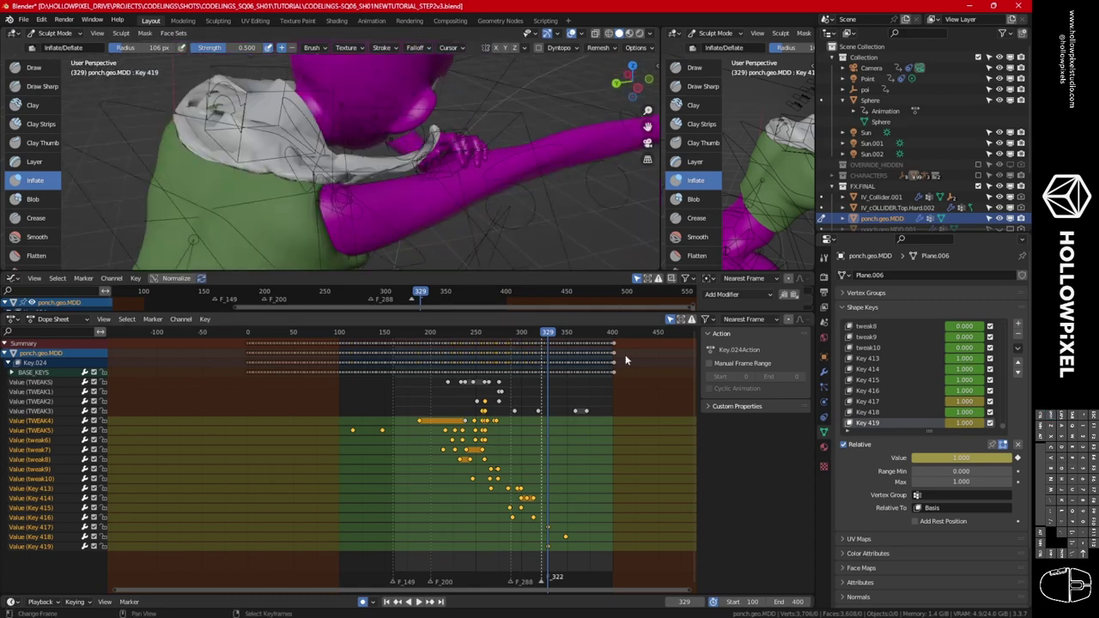
left_click(535, 334)
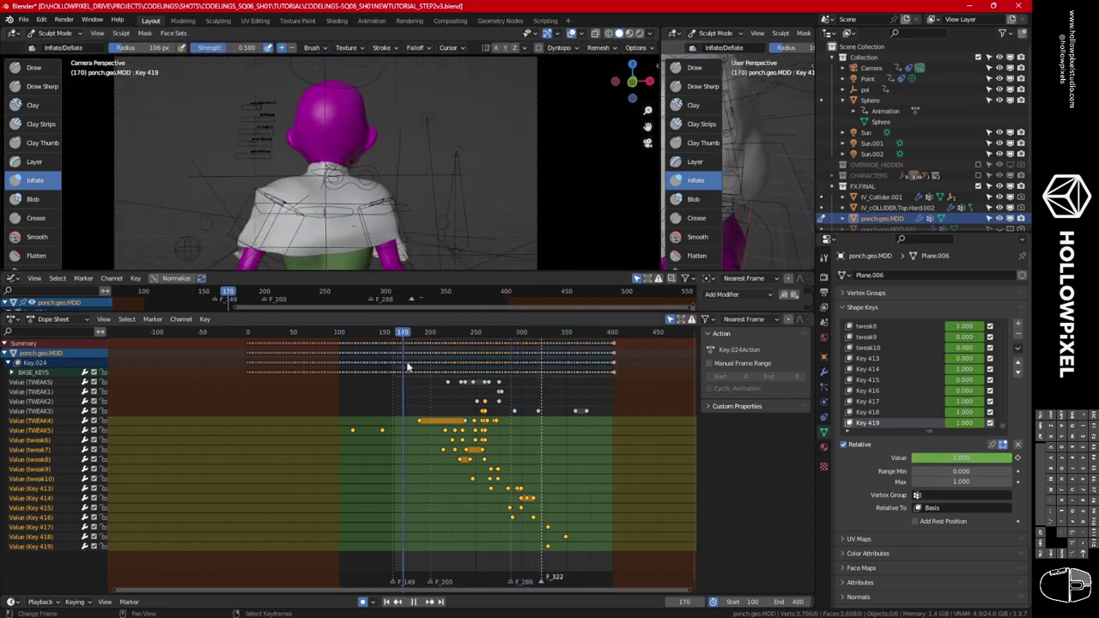
key("space")
Save the file as STEP3v3.blend and return the cape to Object Mode with its modifiers shown.
key("ctrl+shift+s")
key("Return")
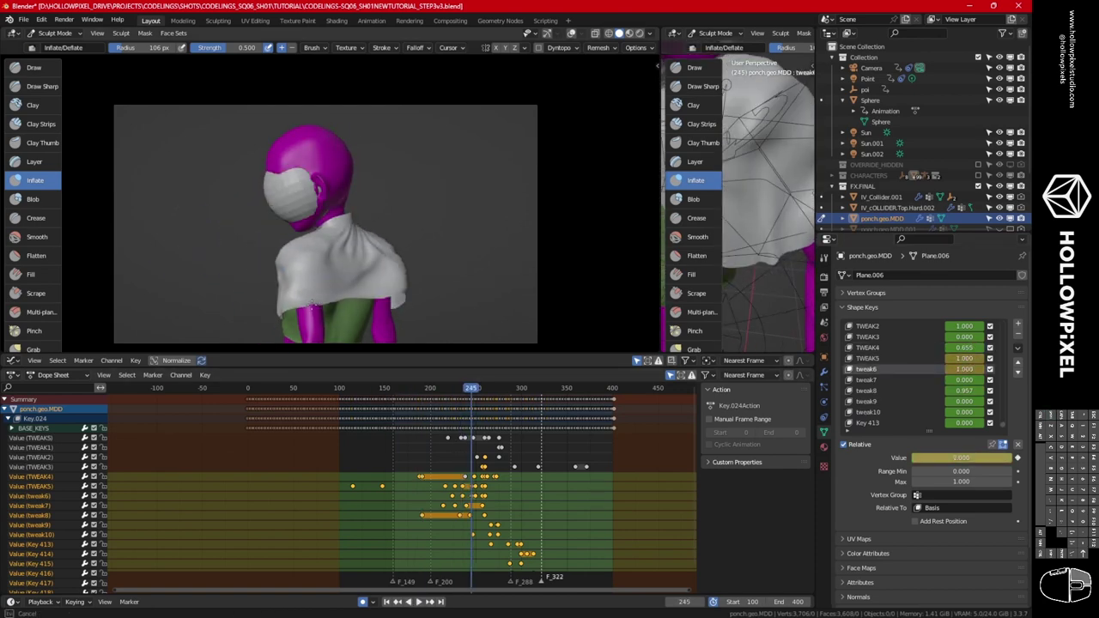
key("KP_0")
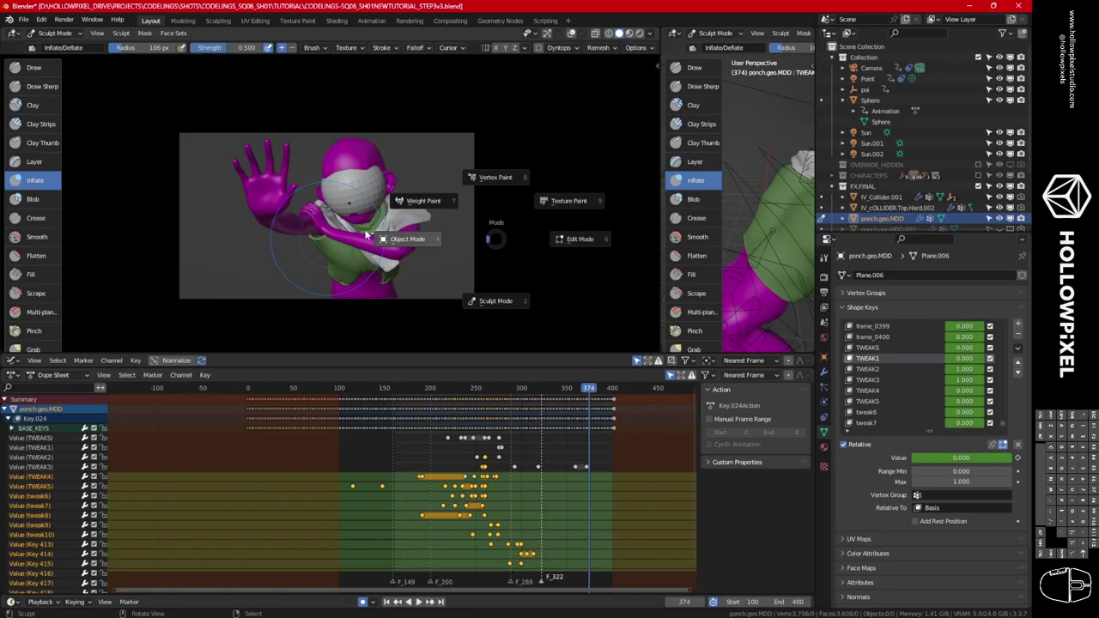
left_click(419, 247)
left_click(823, 372)
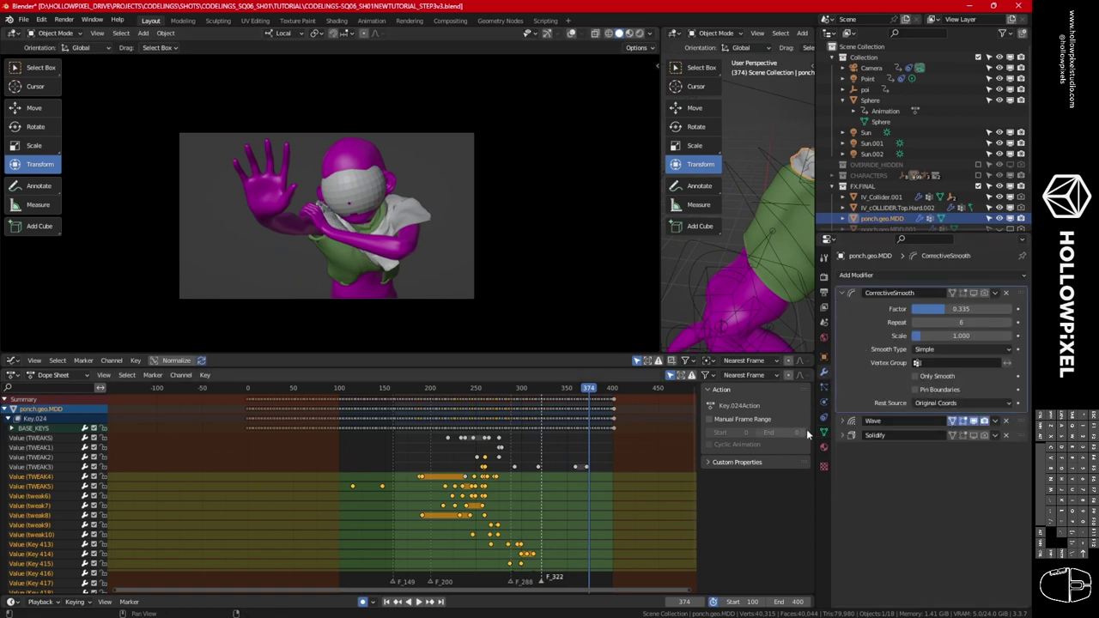
Expand the Wave modifier, stop and restart playback, and bring the view close over the cape.
left_click(843, 421)
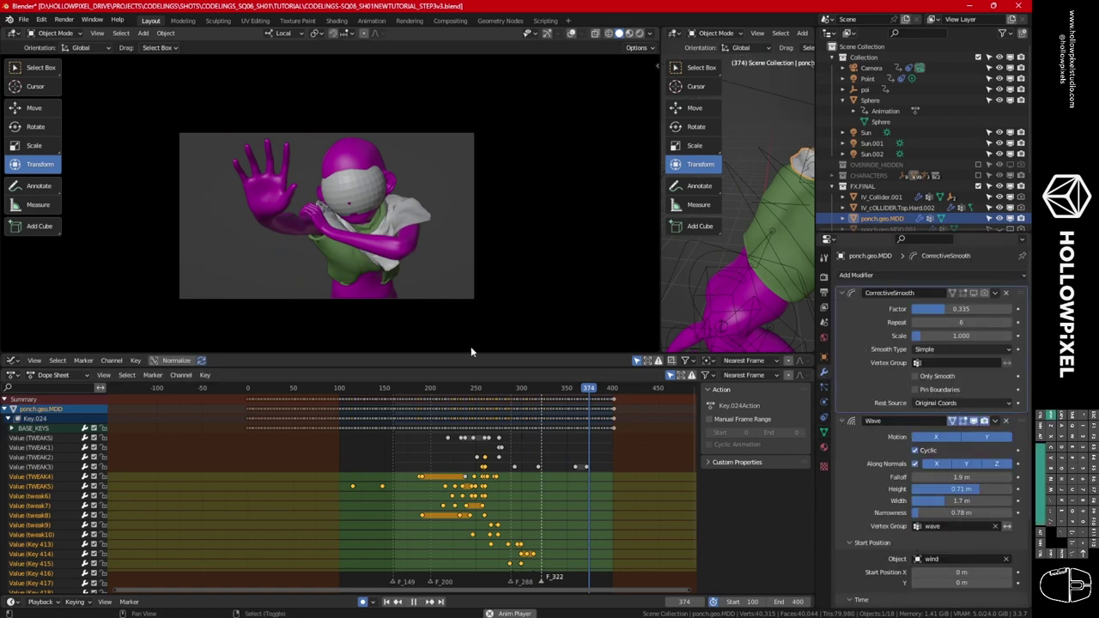
key("space")
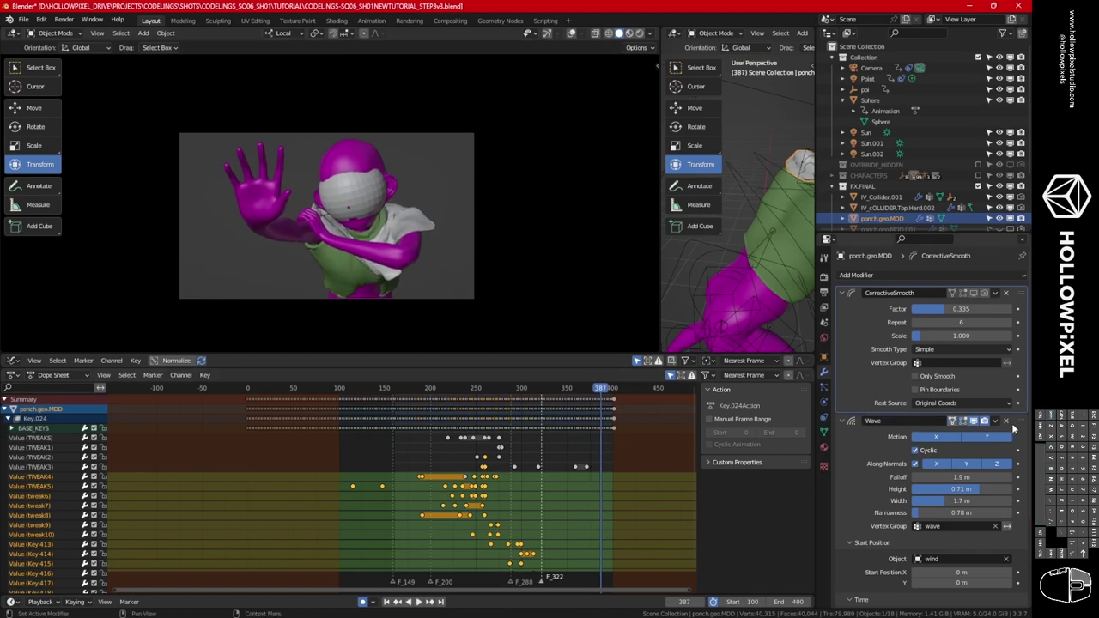
key("space")
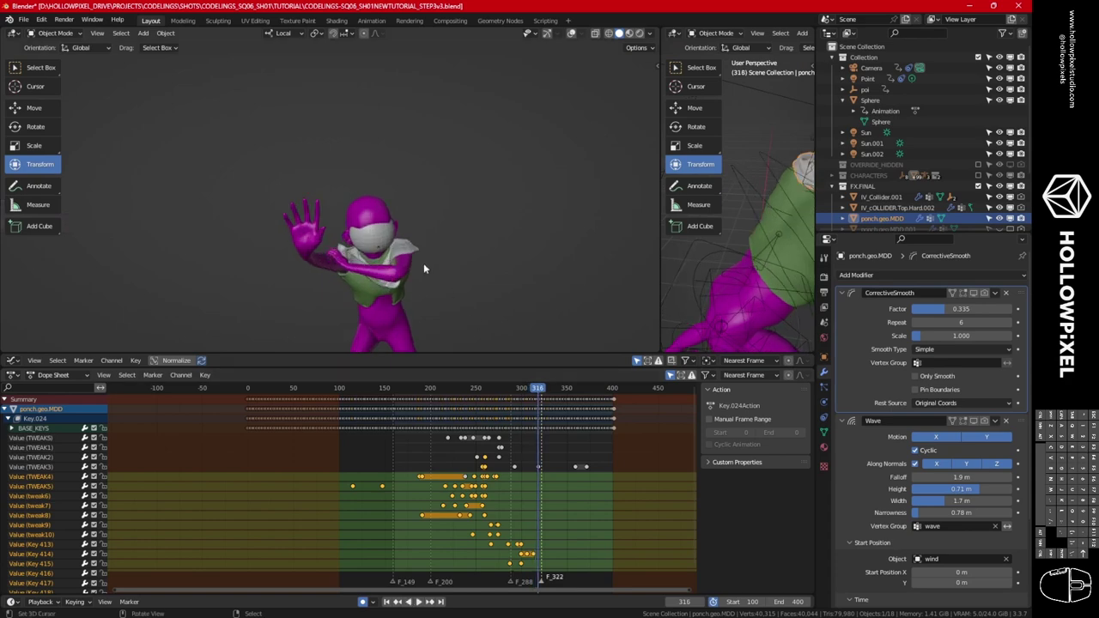
middle_click_drag(423, 262, 408, 219)
In Edit Mode with overlays and gizmos on, select the cape's border loop and grow it into a band.
key("Tab")
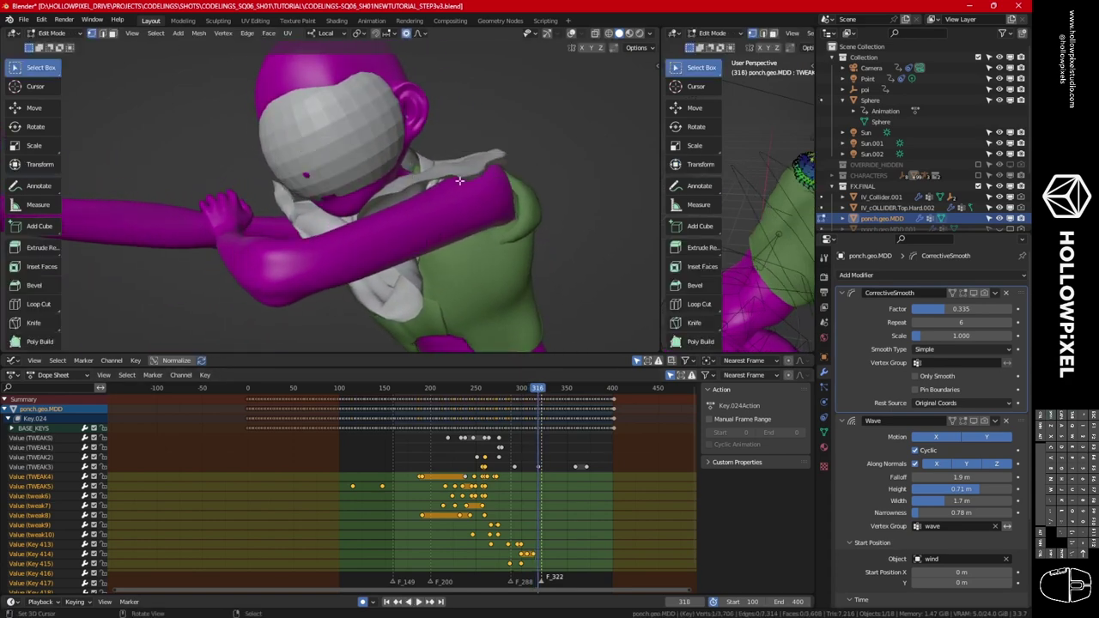
left_click(571, 32)
left_click(546, 32)
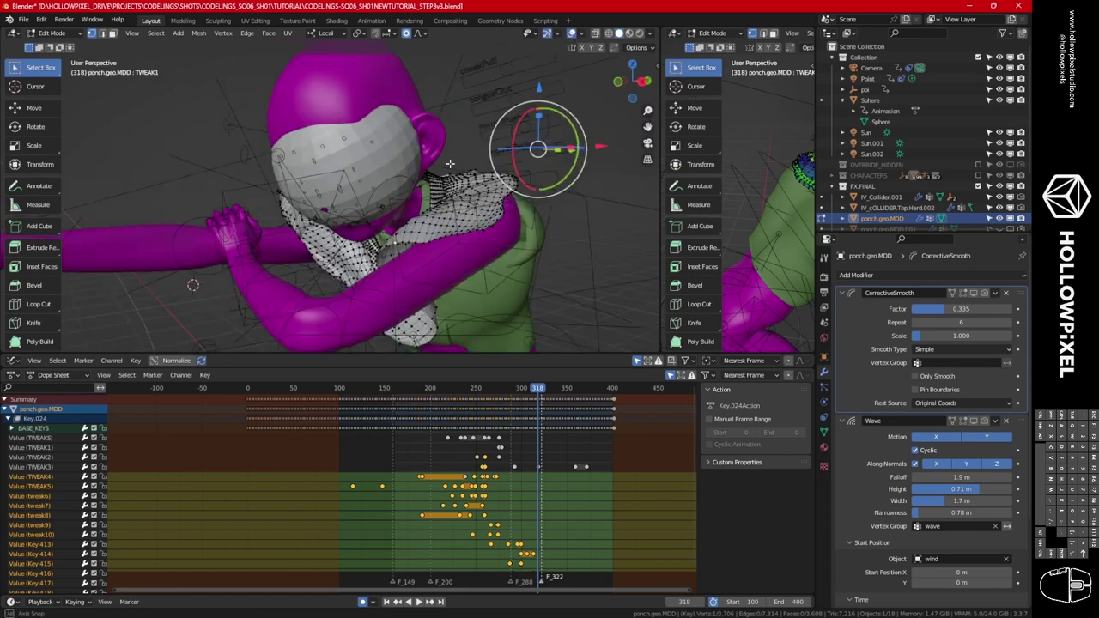
middle_click_drag(550, 215, 554, 247)
left_click(554, 248, "alt")
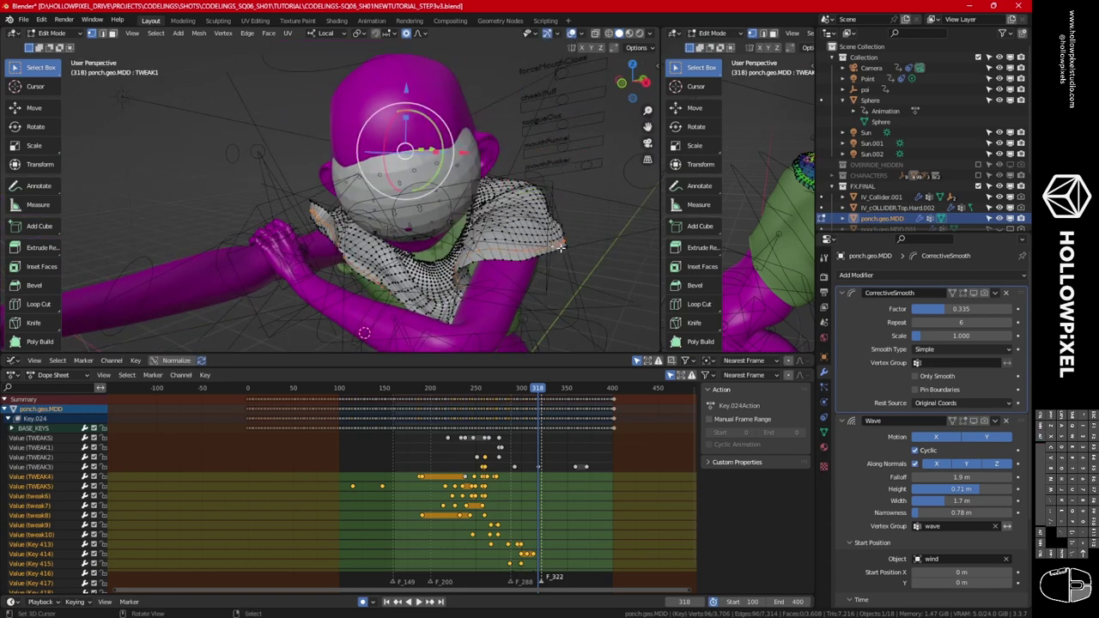
left_click(562, 248, "alt")
key("ctrl+KP_Add")
key("ctrl+KP_Add")
key("ctrl+KP_Add")
key("ctrl+KP_Add")
key("ctrl+KP_Add")
key("ctrl+KP_Add")
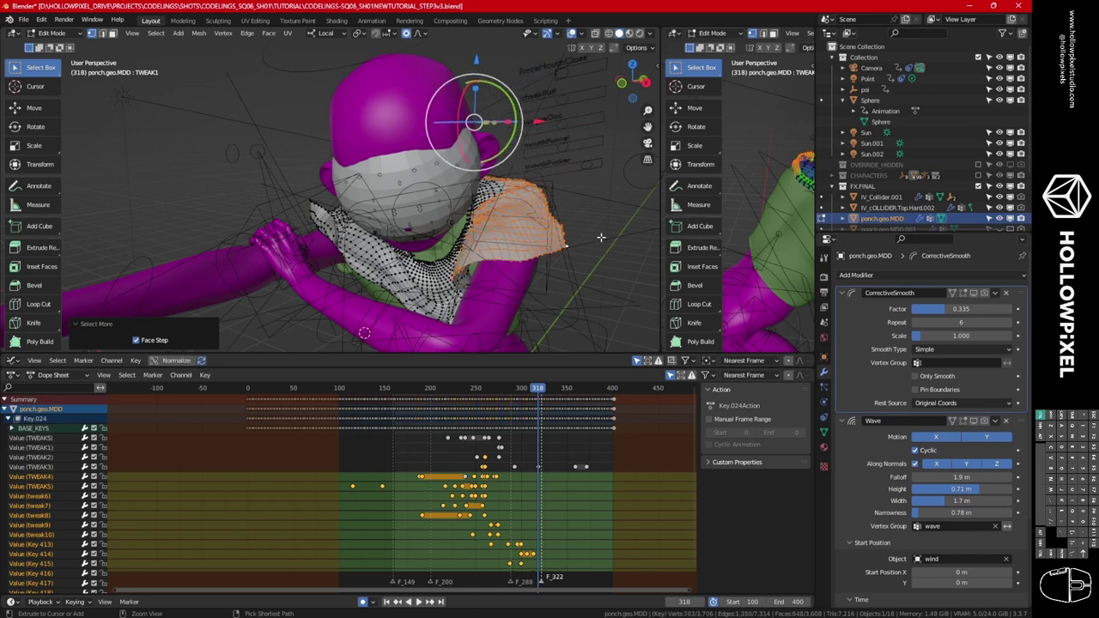
left_click(549, 250, "alt")
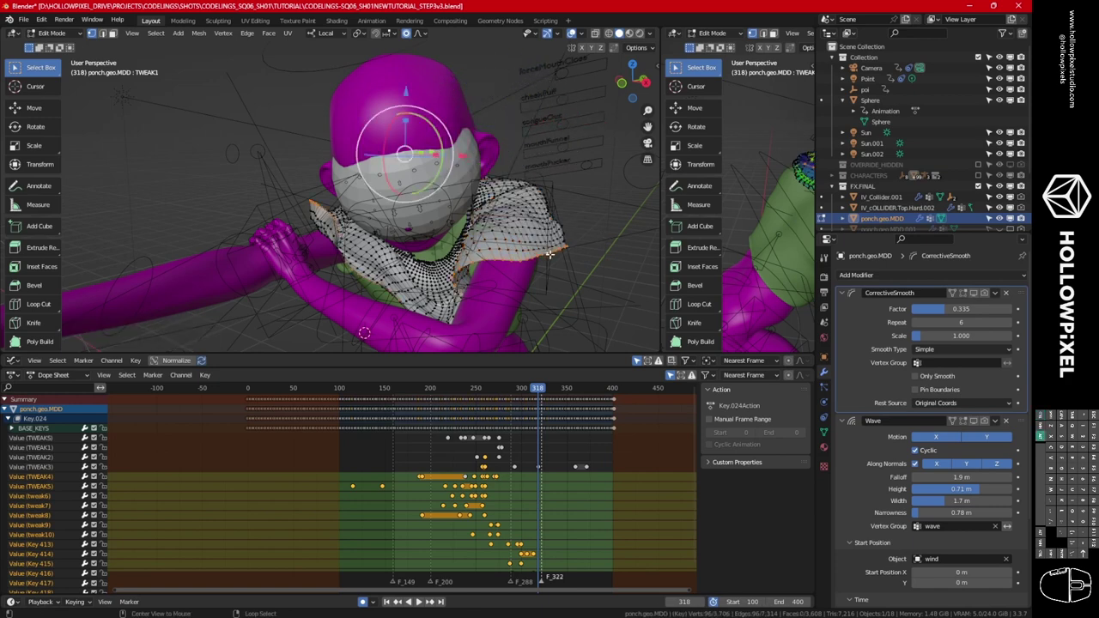
key("ctrl+KP_Add")
key("ctrl+KP_Add")
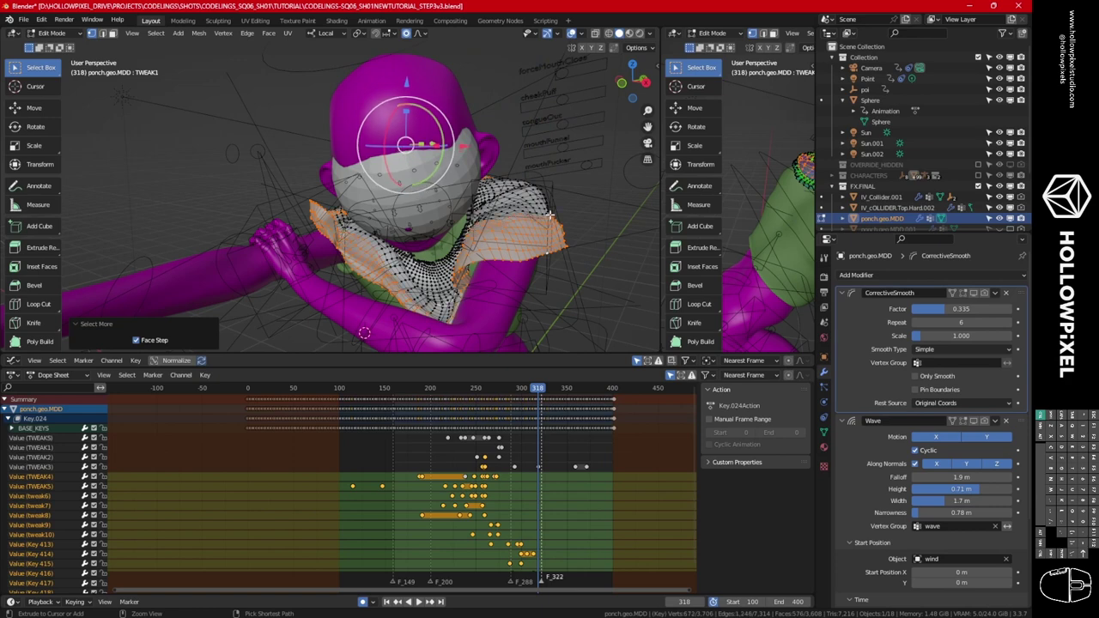
Add a 'waves' vertex group for the band and return the cape to Object Mode.
left_click(825, 433)
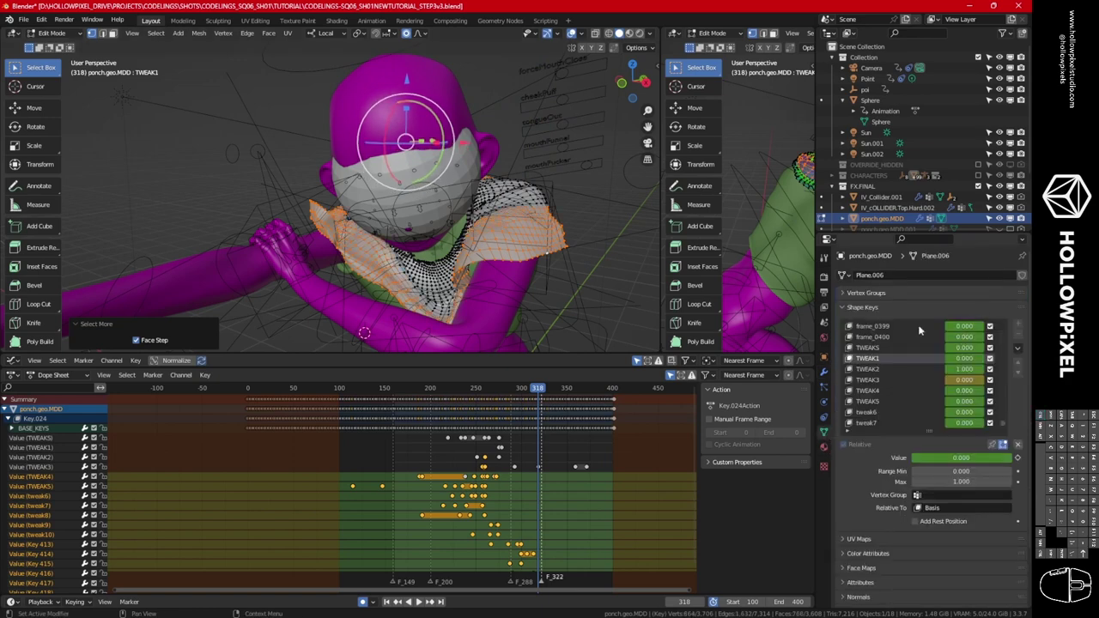
left_click(872, 292)
left_click(1017, 311)
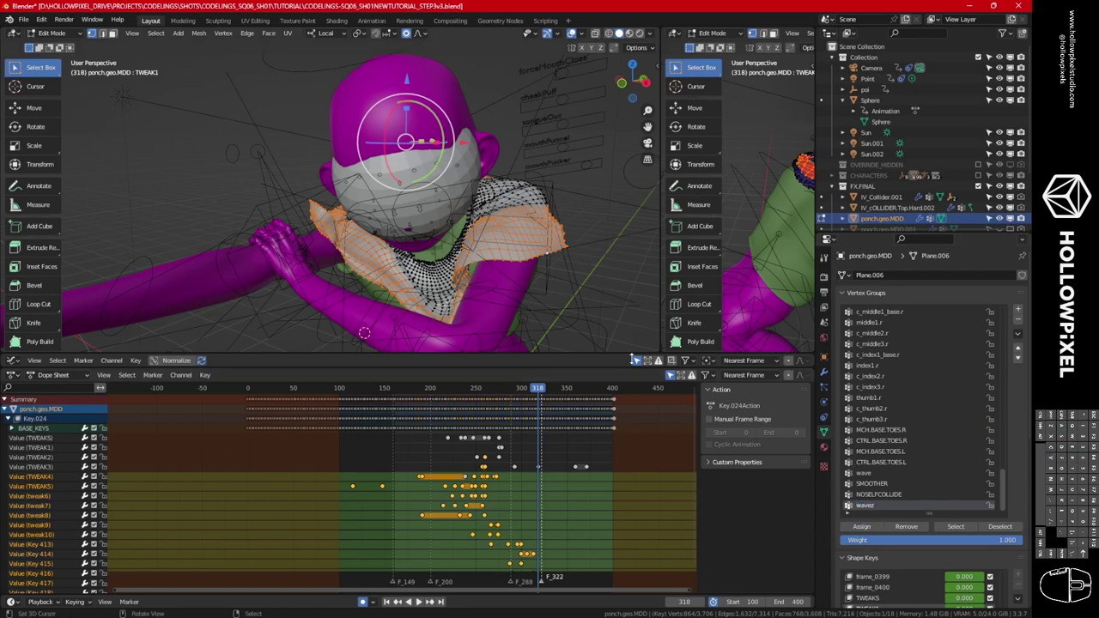
key("Tab")
left_click(824, 371)
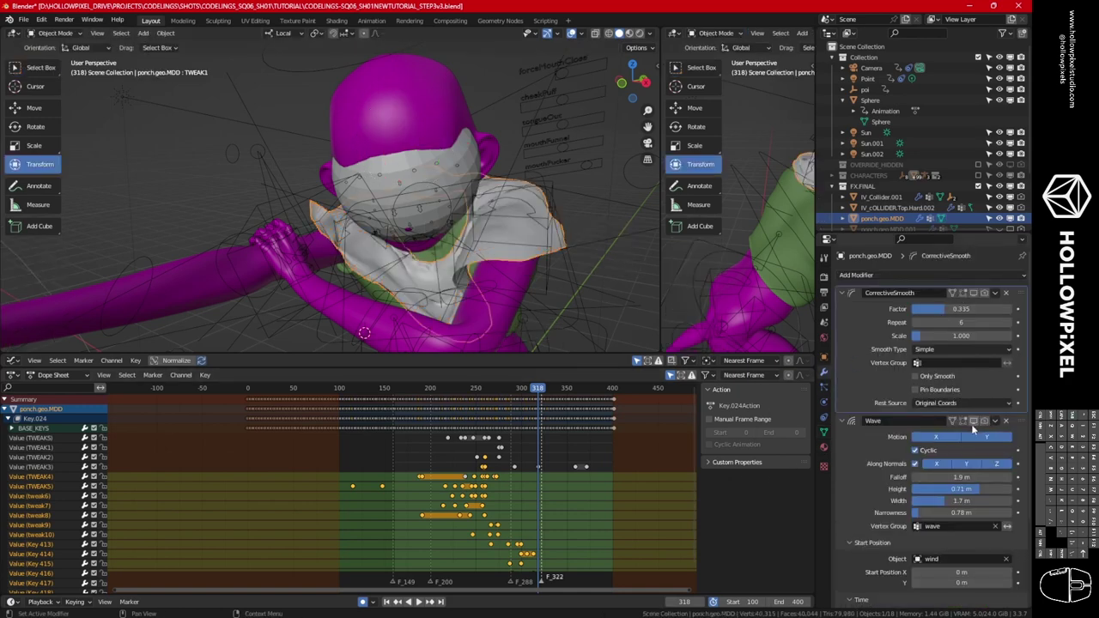
Drive the Wave modifier by the waves vertex group with 0.07 m width, at frame 287.
left_click(942, 527)
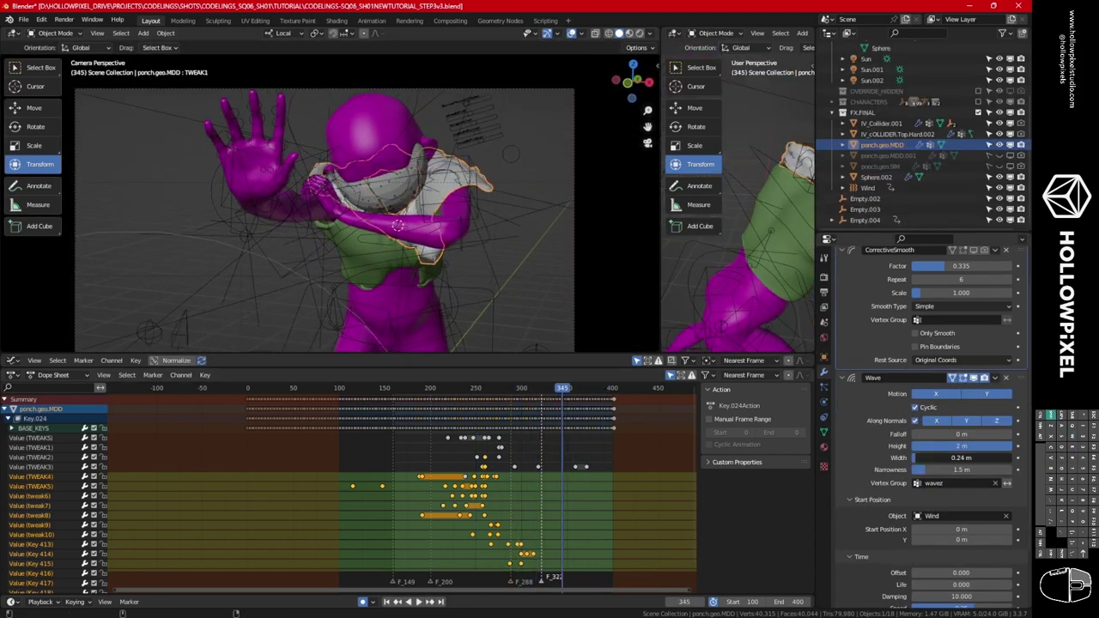
left_click_drag(962, 457, 941, 457)
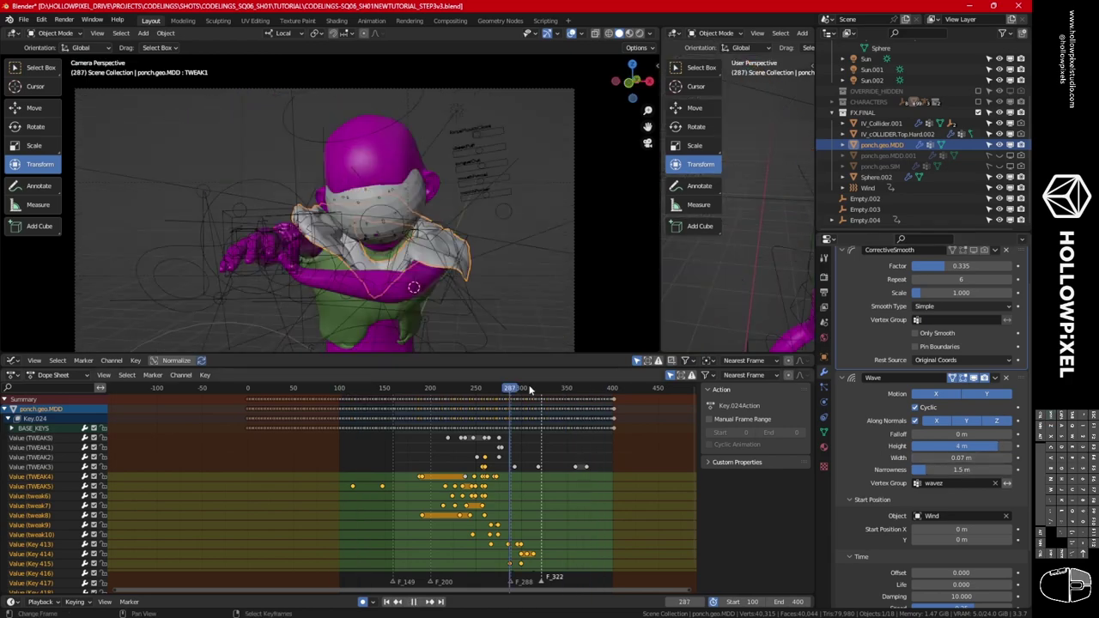
left_click_drag(579, 388, 510, 393)
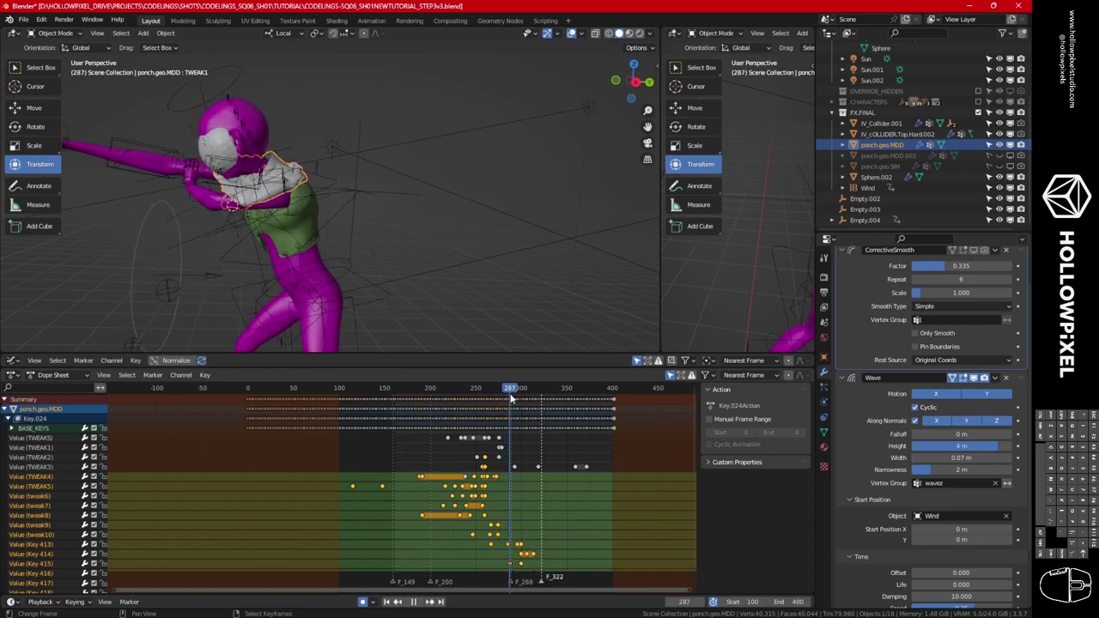
middle_click_drag(433, 284, 385, 245)
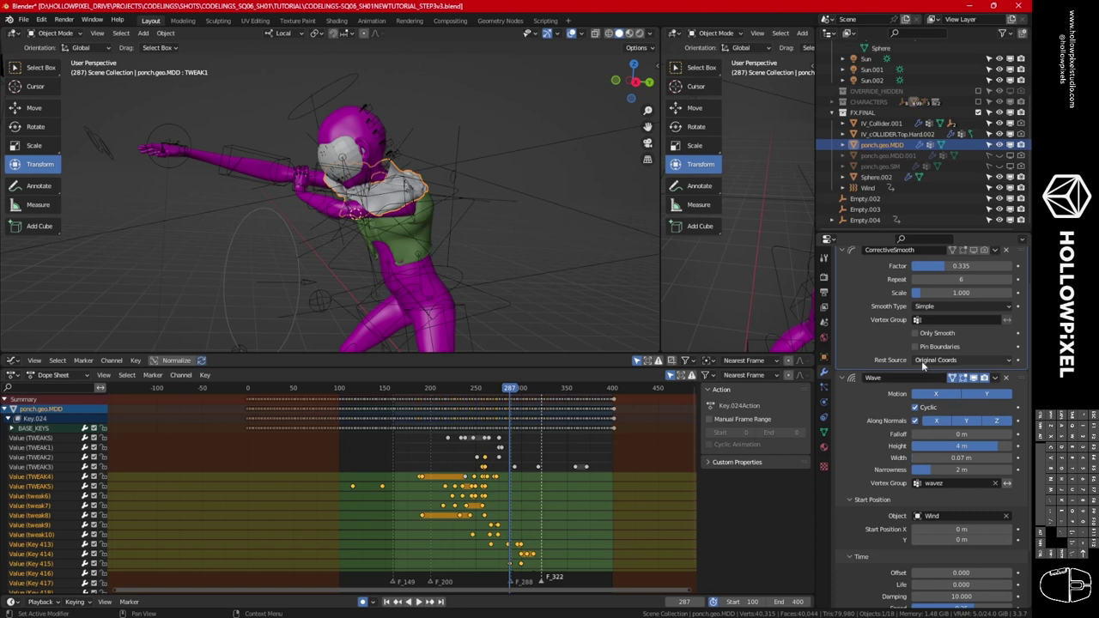
Move the Wave modifier above CorrectiveSmooth at the top of the stack.
scroll(901, 395, "up", 2)
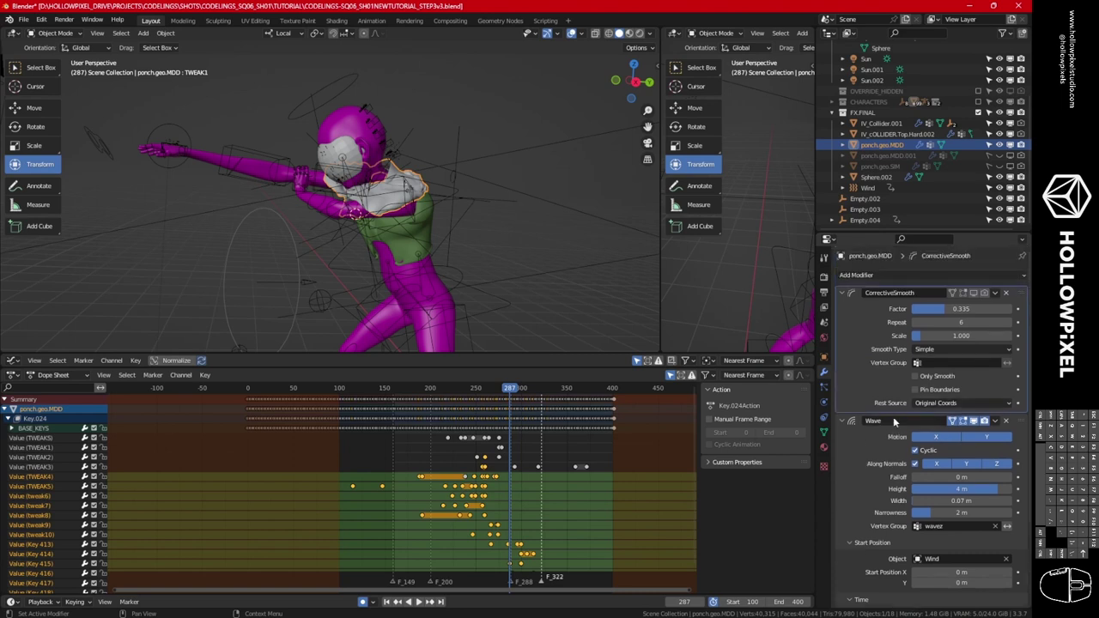
left_click(949, 296)
left_click_drag(1018, 293, 1011, 589)
left_click(847, 295)
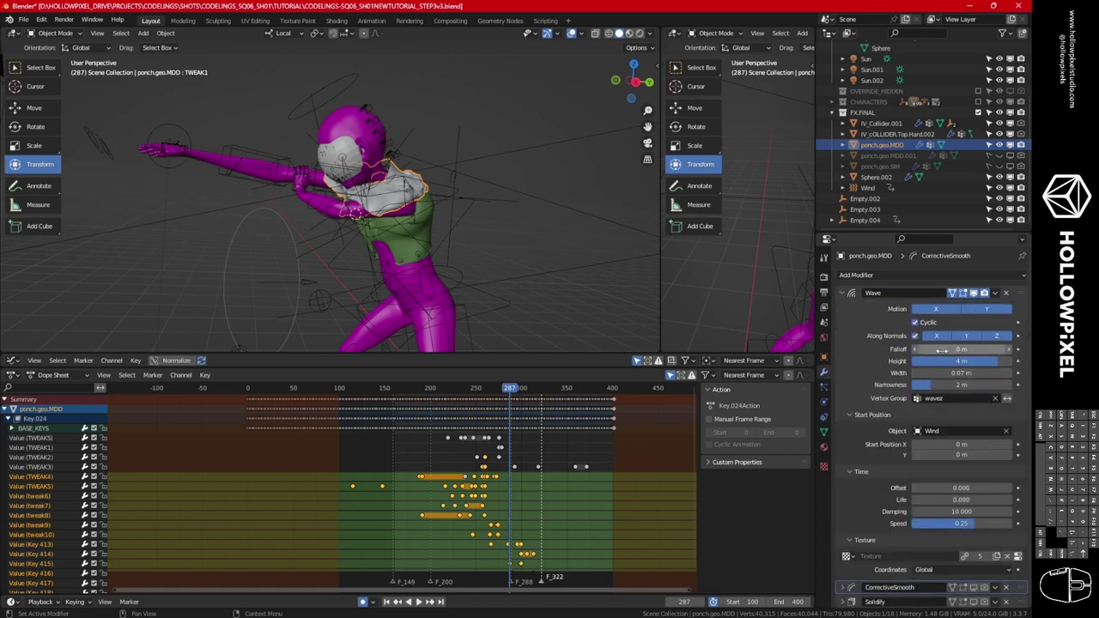
Keyframe Wave Height, then move a second Height key to frame 400.
key("i")
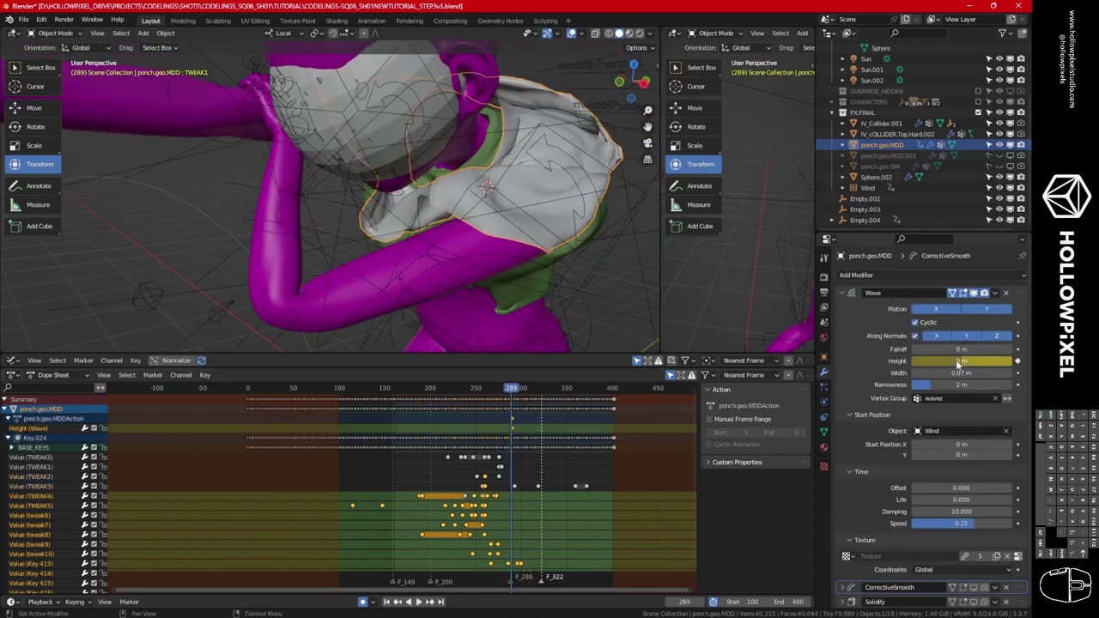
key("i")
key("g")
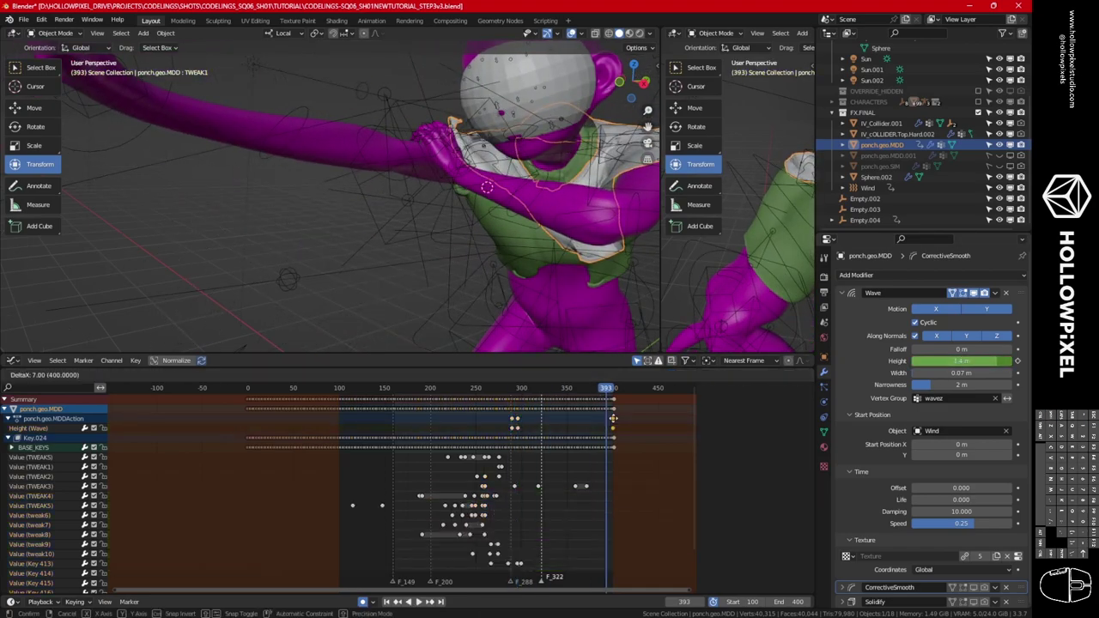
left_click(613, 418)
Play back frames 111–319 to check the edge ripple, then collapse the Wave panel.
key("space")
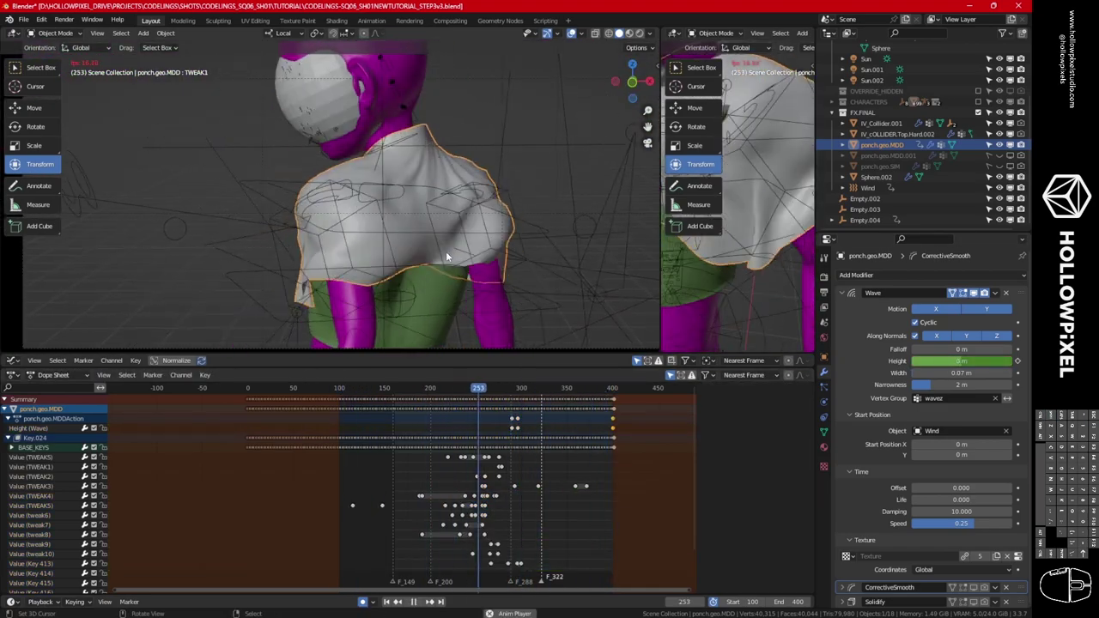
key("Escape")
left_click_drag(503, 390, 536, 400)
left_click(841, 293)
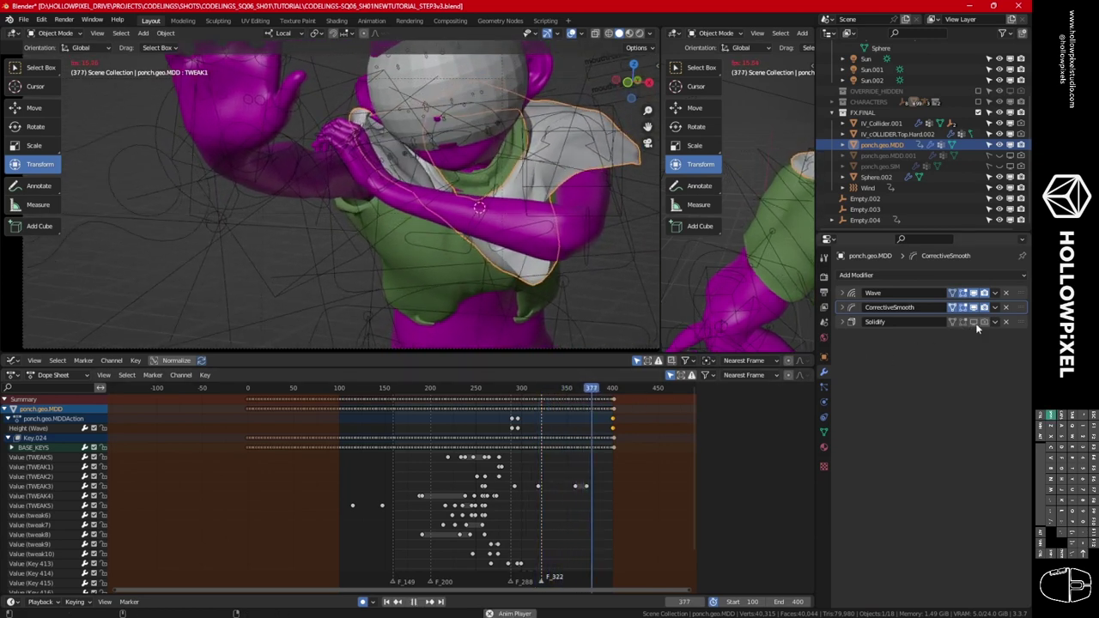
key("space")
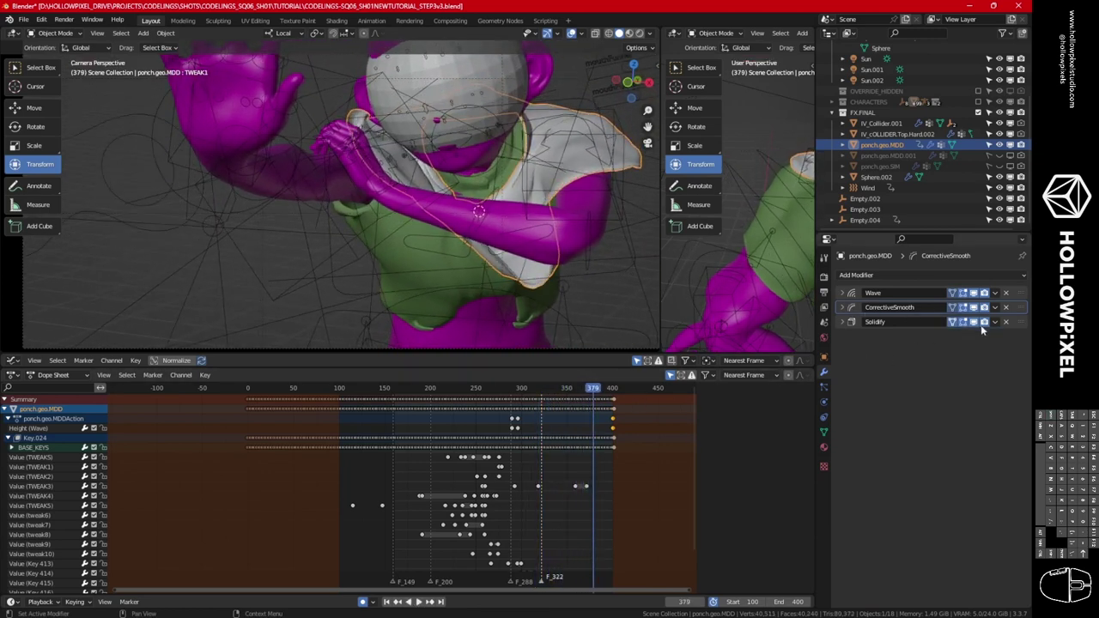
key("space")
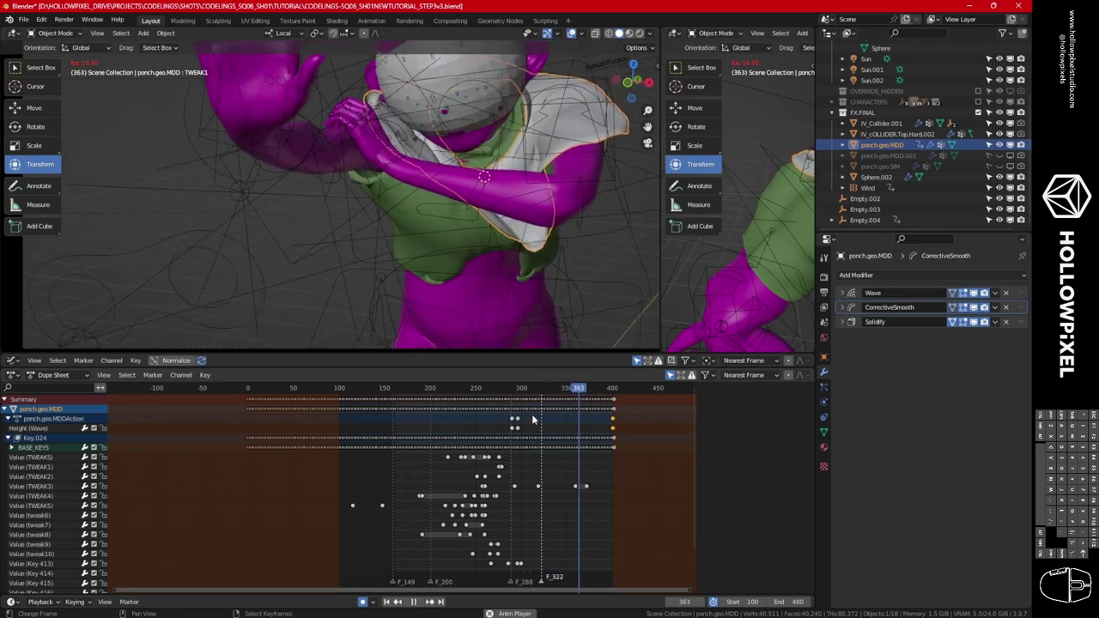
key("space")
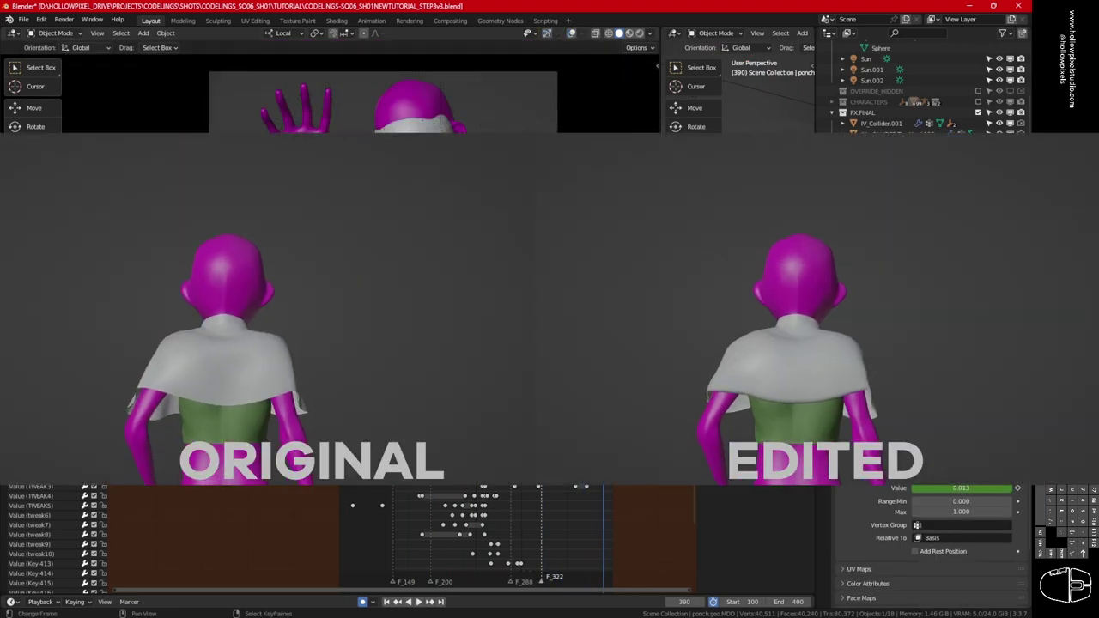
Play the animation and orbit in close on the character.
key("space")
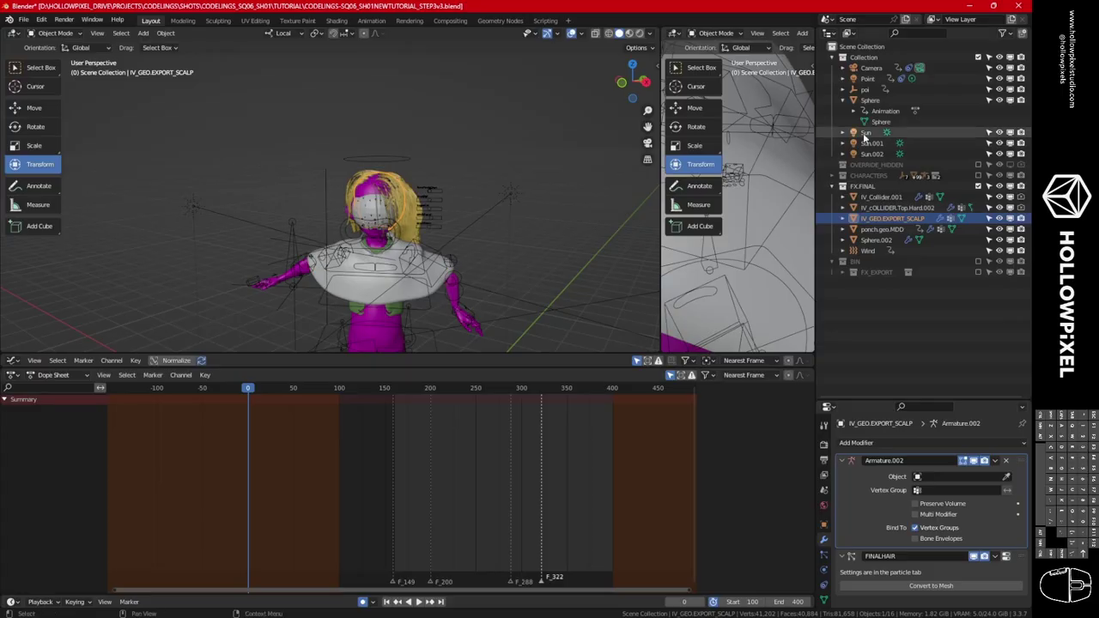
middle_click_drag(404, 198, 350, 172)
scroll(378, 184, "up", 3)
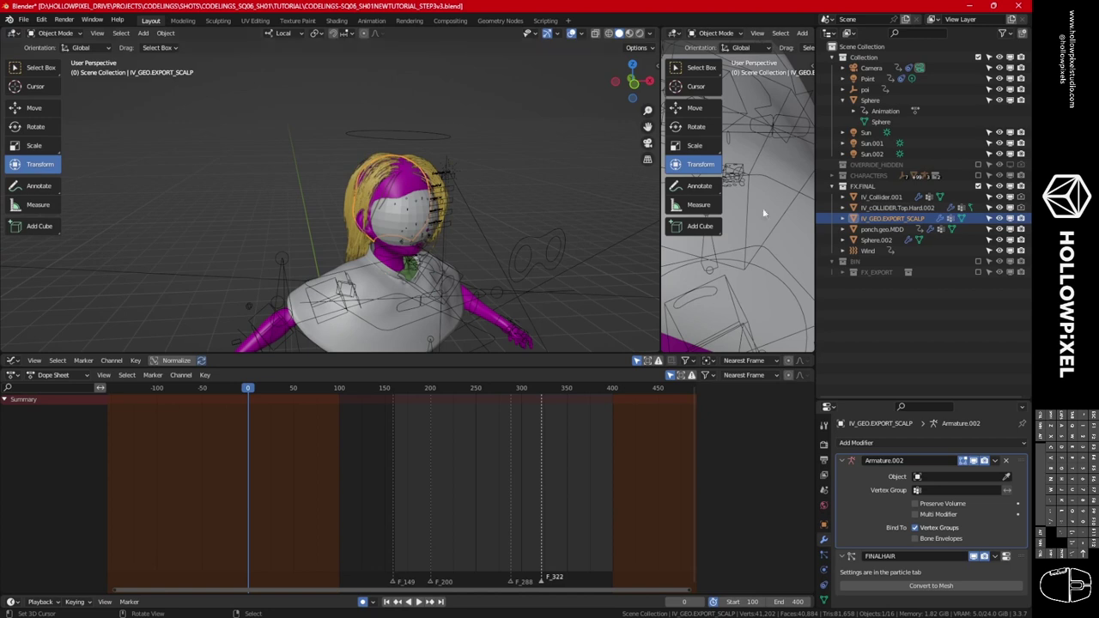
Set the rig to Rest Position, then check the IV_GEO.EXPORT_SCALP hair object's modifiers.
left_click(436, 136)
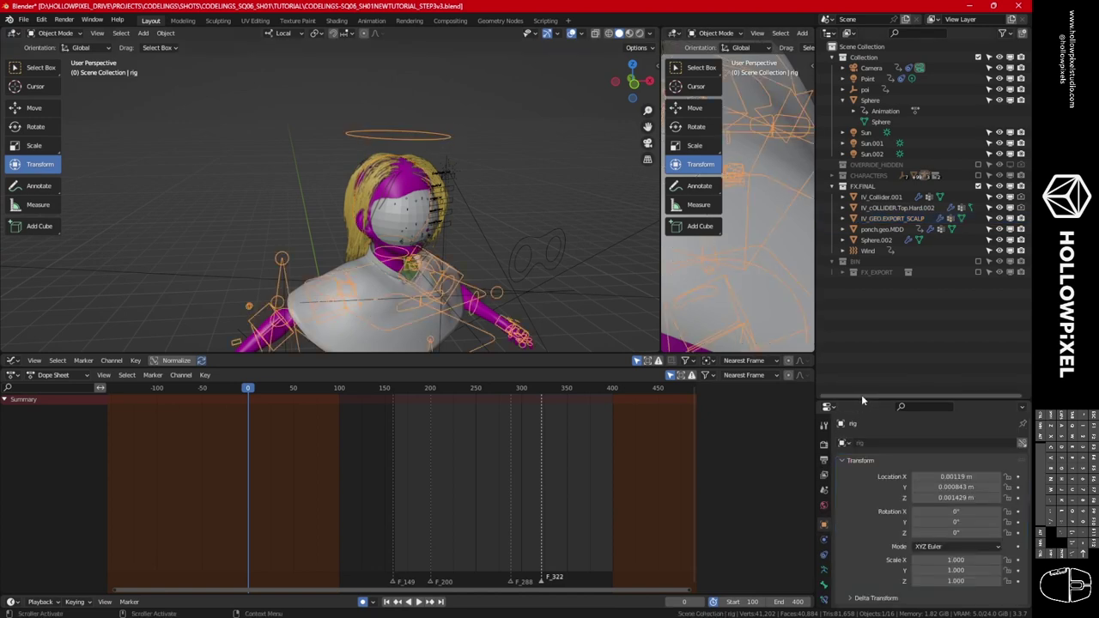
left_click_drag(862, 397, 866, 270)
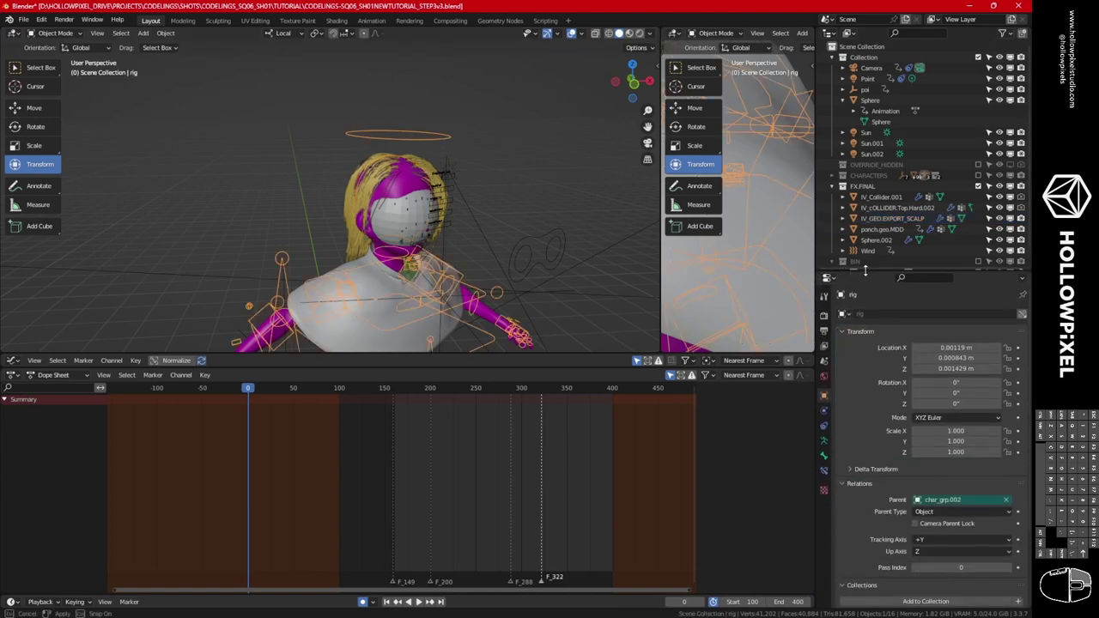
left_click(825, 441)
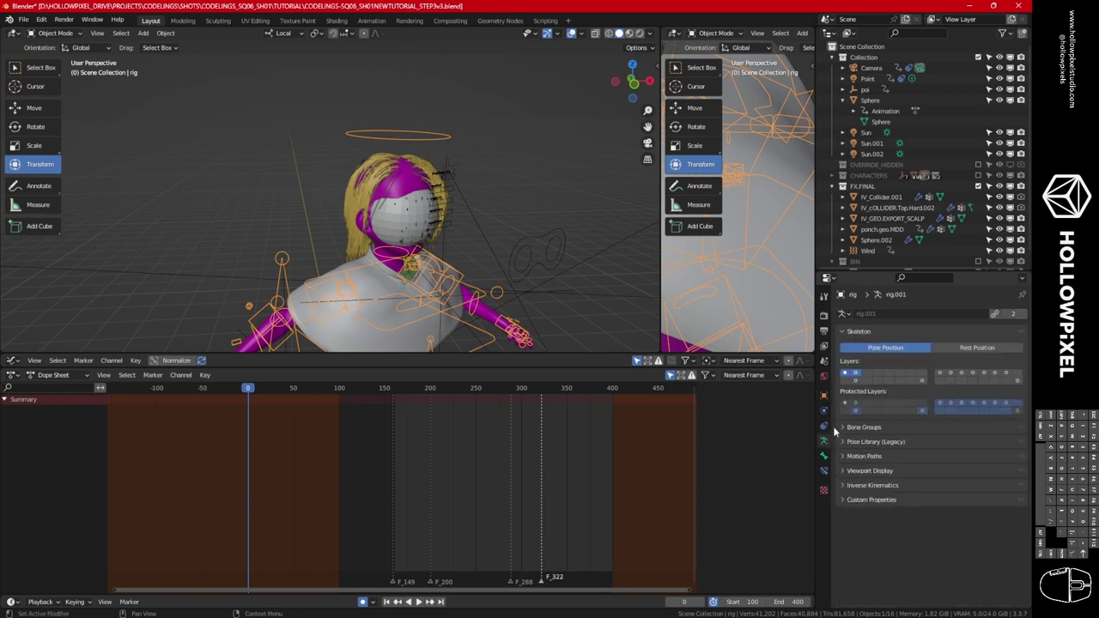
left_click(968, 348)
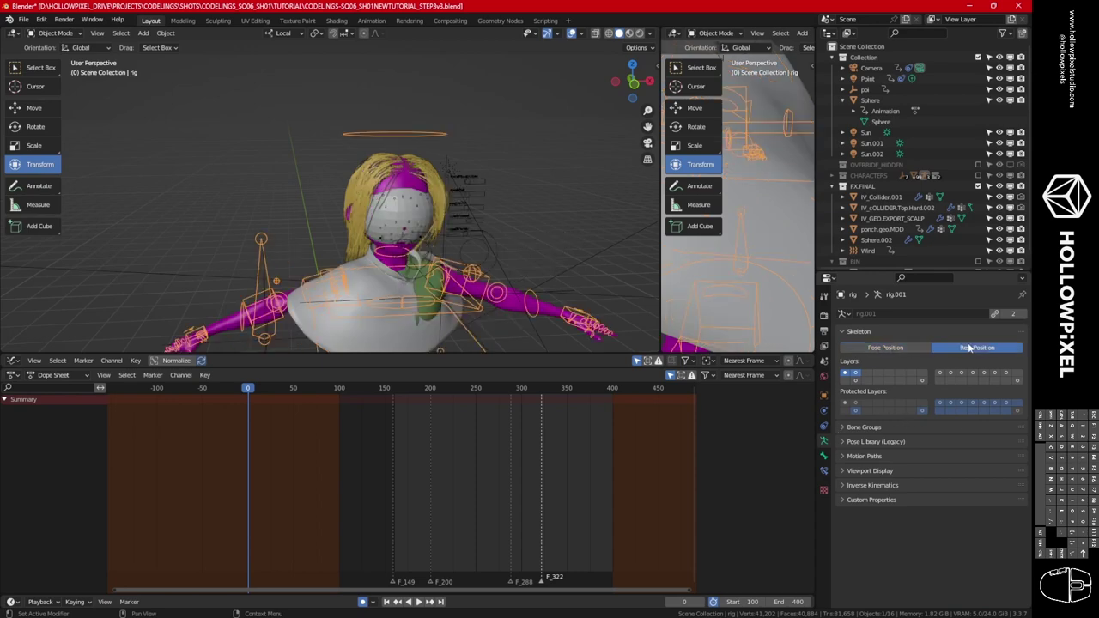
left_click(421, 167)
left_click(824, 409)
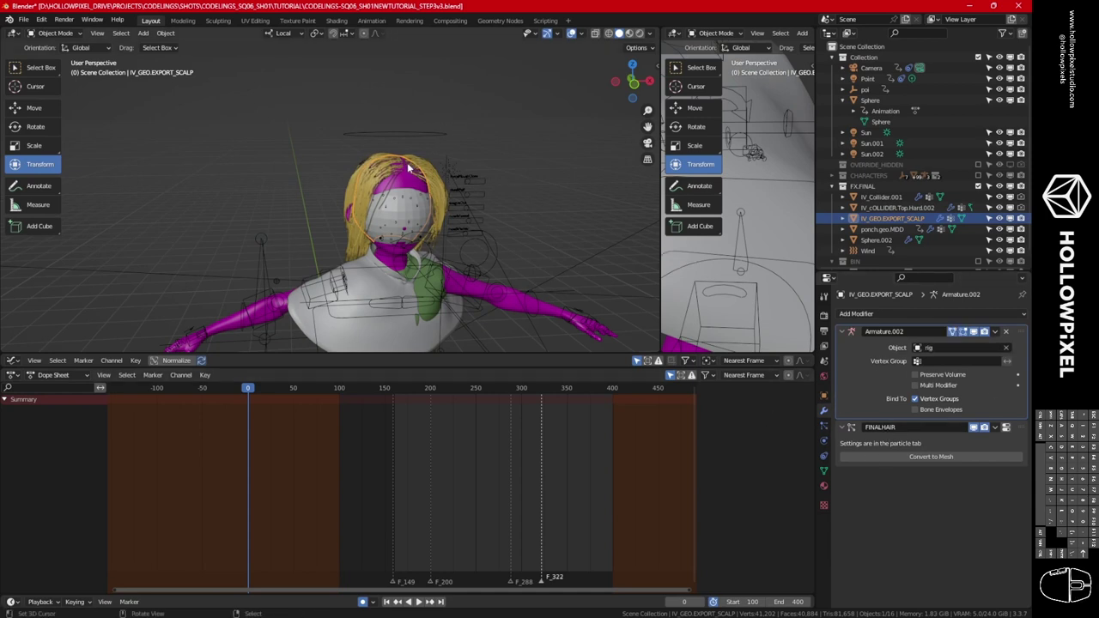
Switch the rig back to Pose Position and play the animation to check it.
left_click(411, 136)
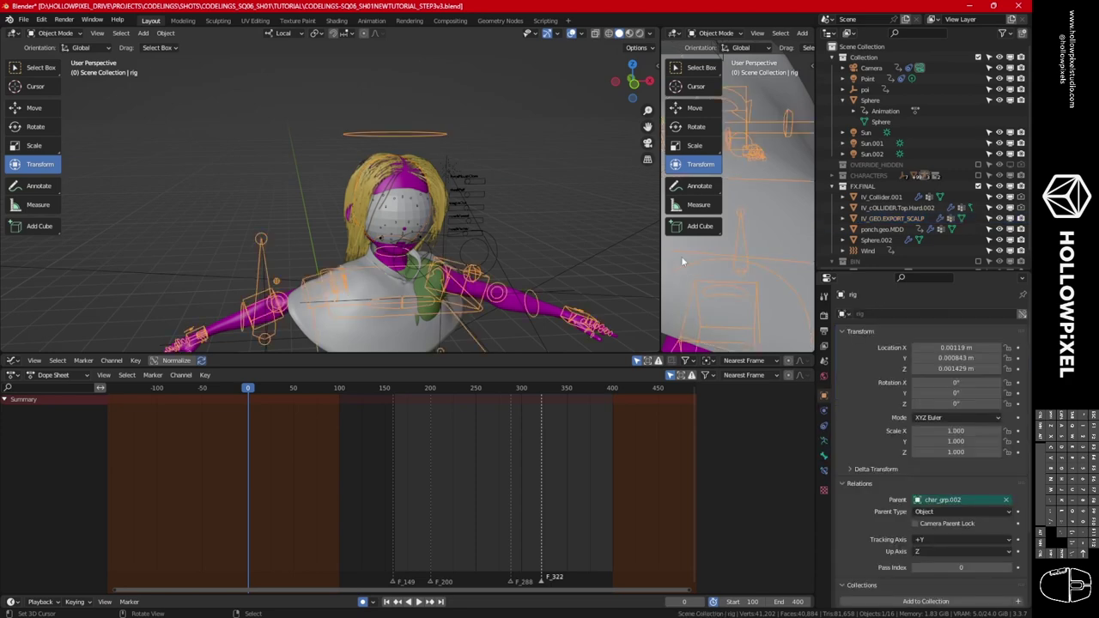
left_click(822, 442)
left_click(886, 346)
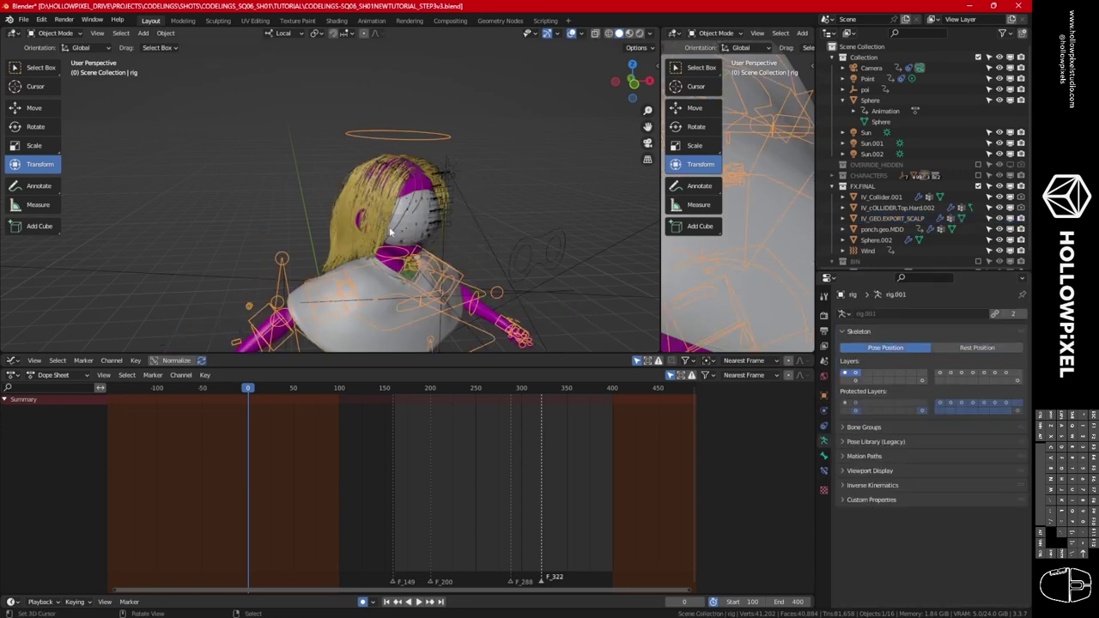
key("space")
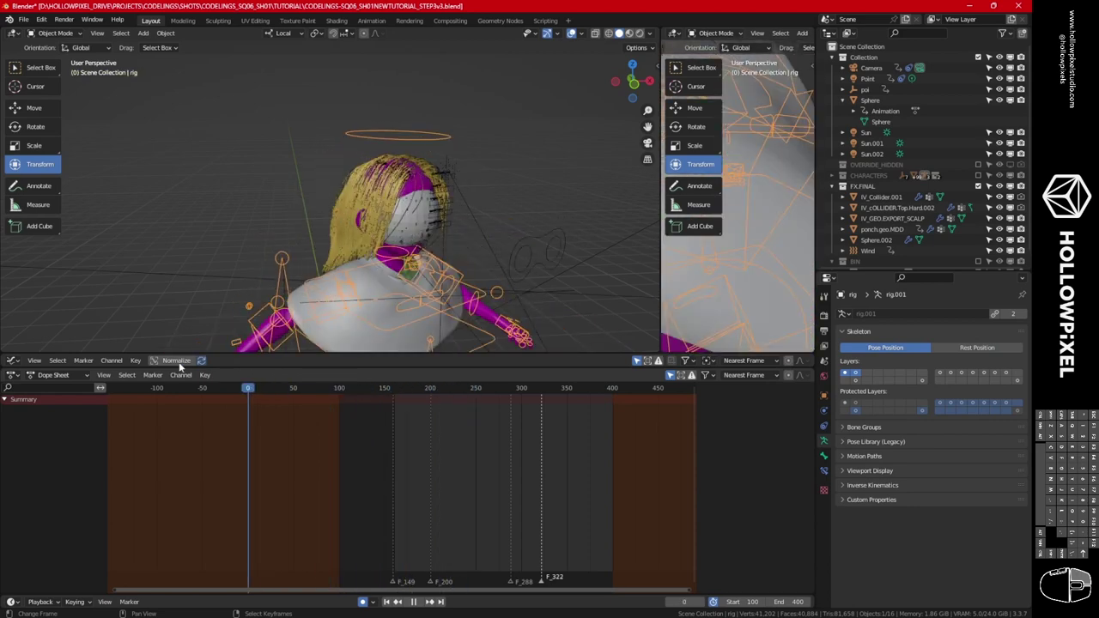
Compare IV_GEO.EXPORT_SCALP's FINALHAIR with hair dynamics off while scrubbing, then re-enable it.
key("Escape")
left_click(412, 165)
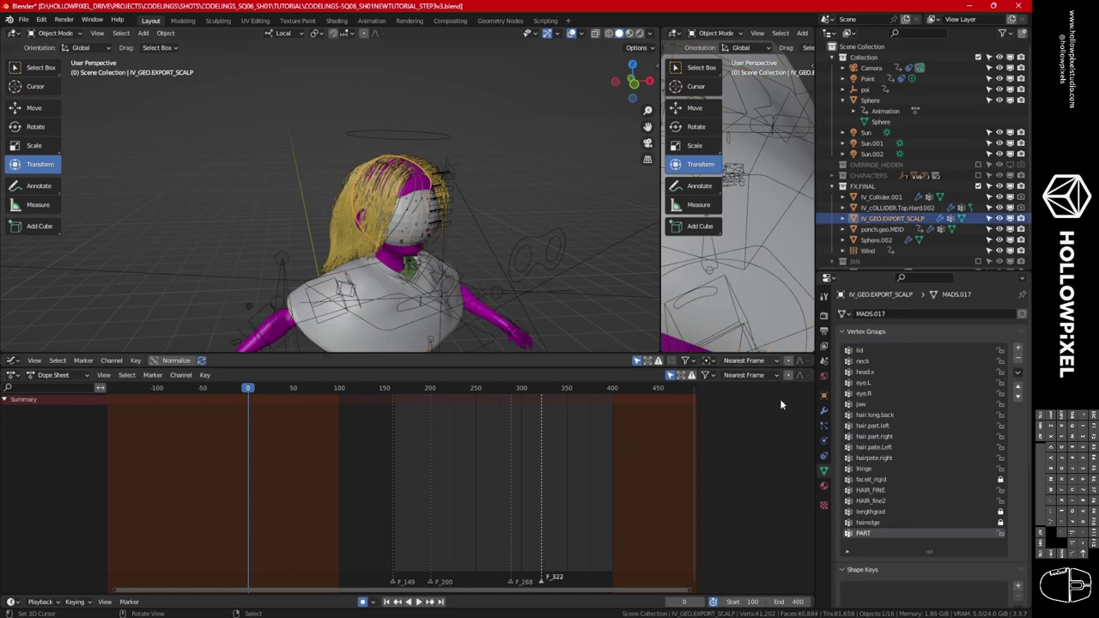
left_click(823, 426)
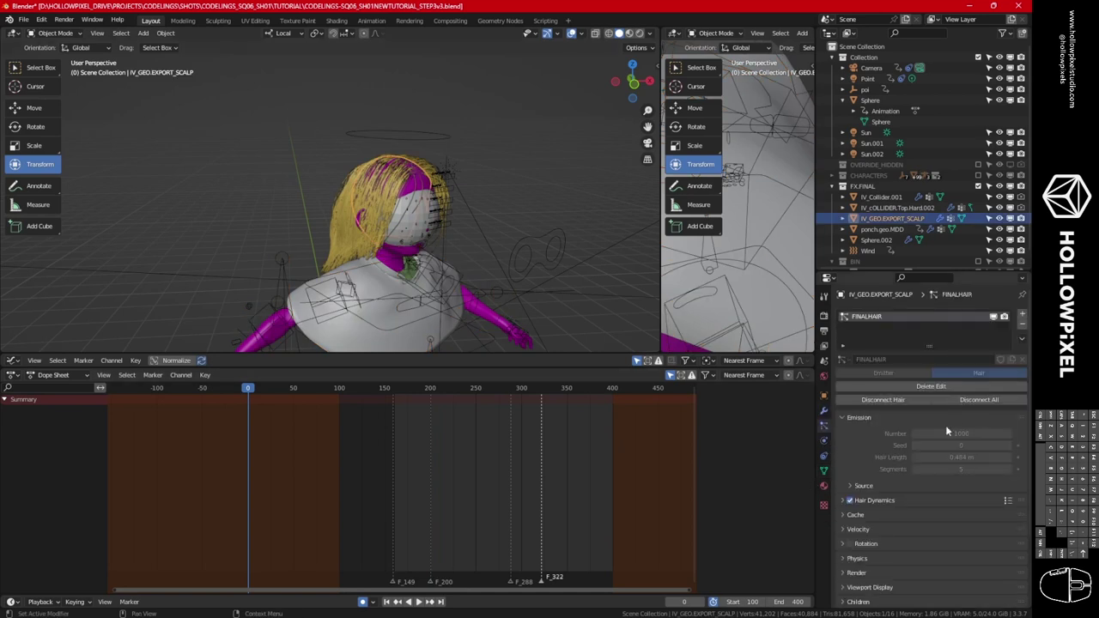
scroll(884, 483, "down", 3)
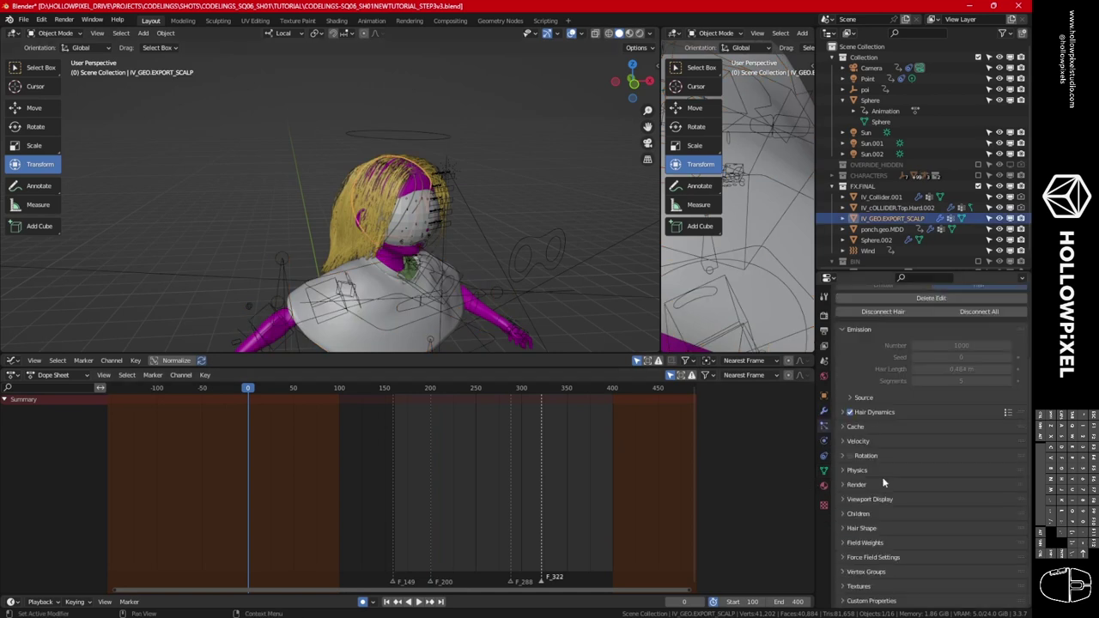
left_click(850, 413)
left_click_drag(249, 389, 427, 397)
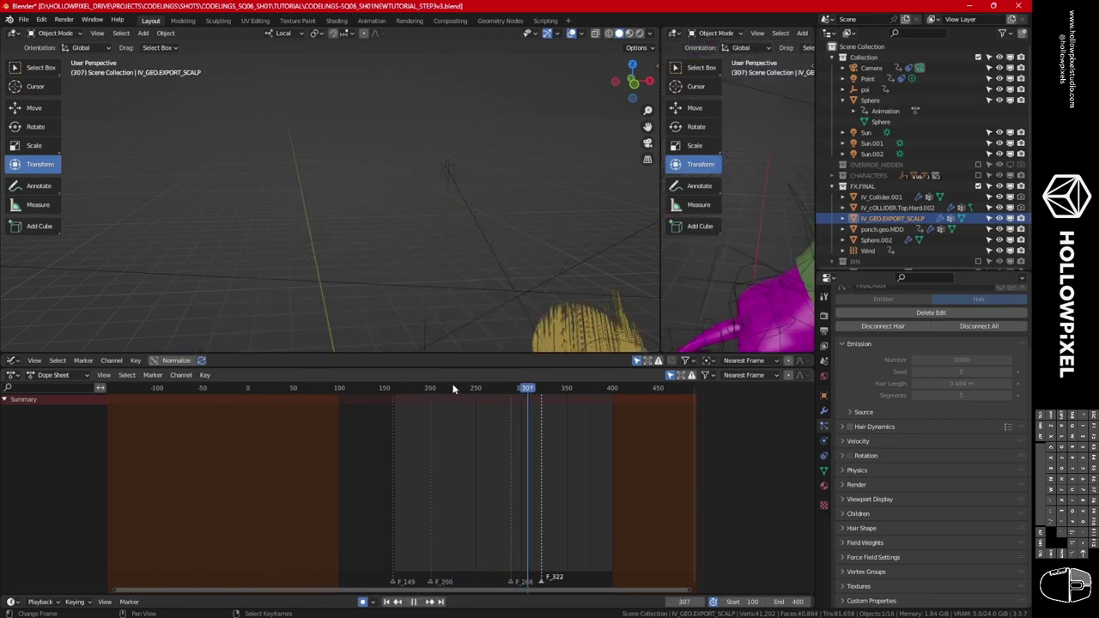
key("Escape")
left_click(850, 426)
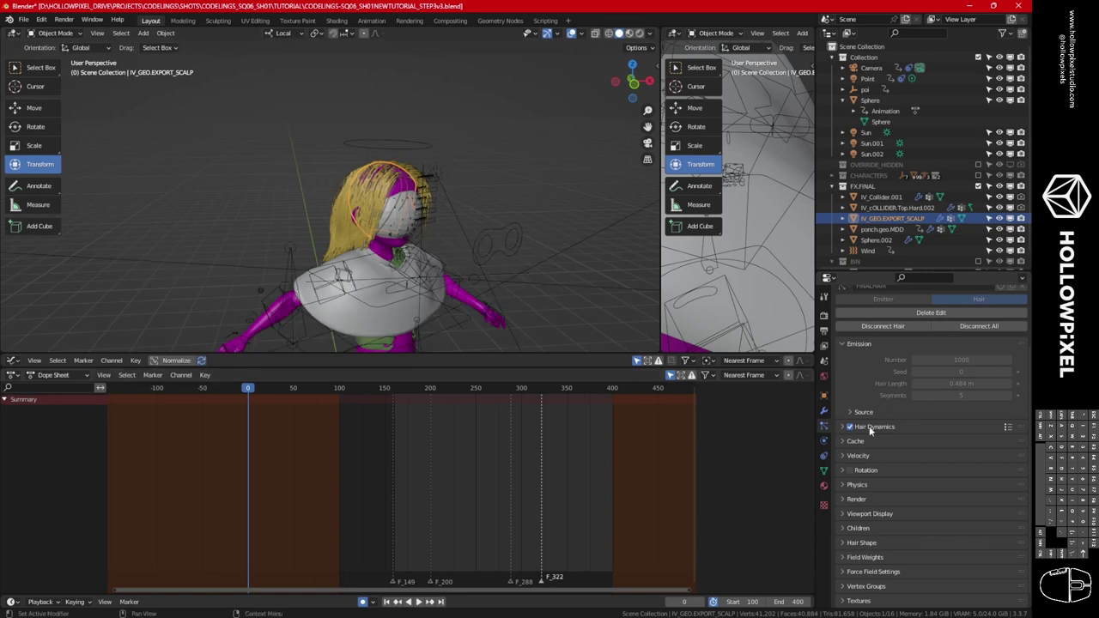
Expand the hair's Cache, Hair Dynamics and Collisions panels.
left_click(848, 442)
scroll(931, 440, "down", 4)
scroll(895, 379, "up", 3)
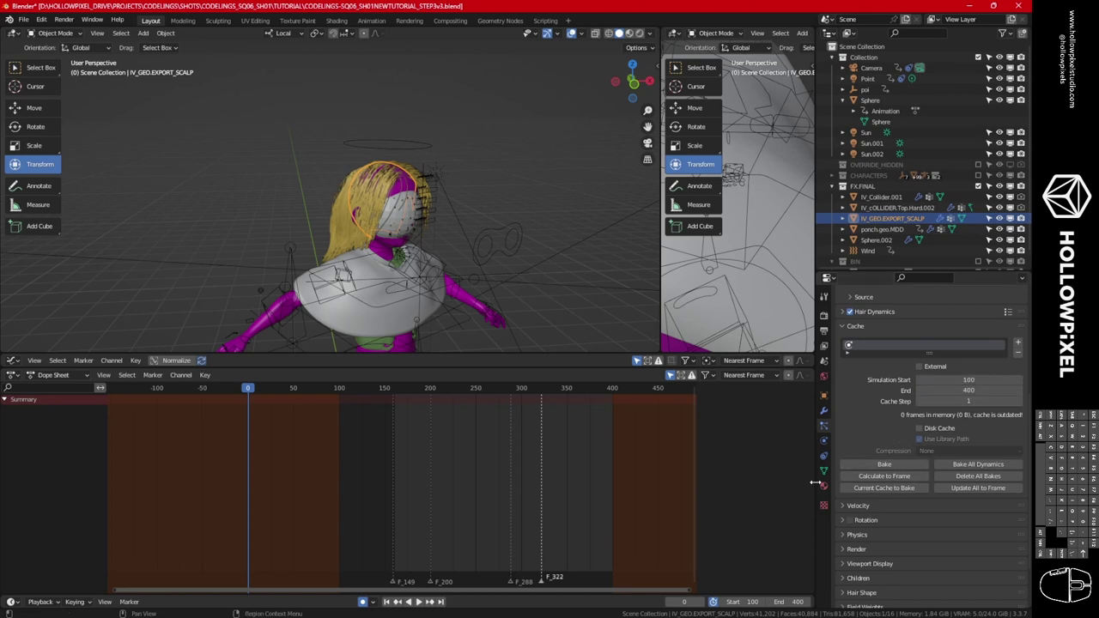
scroll(878, 442, "up", 3)
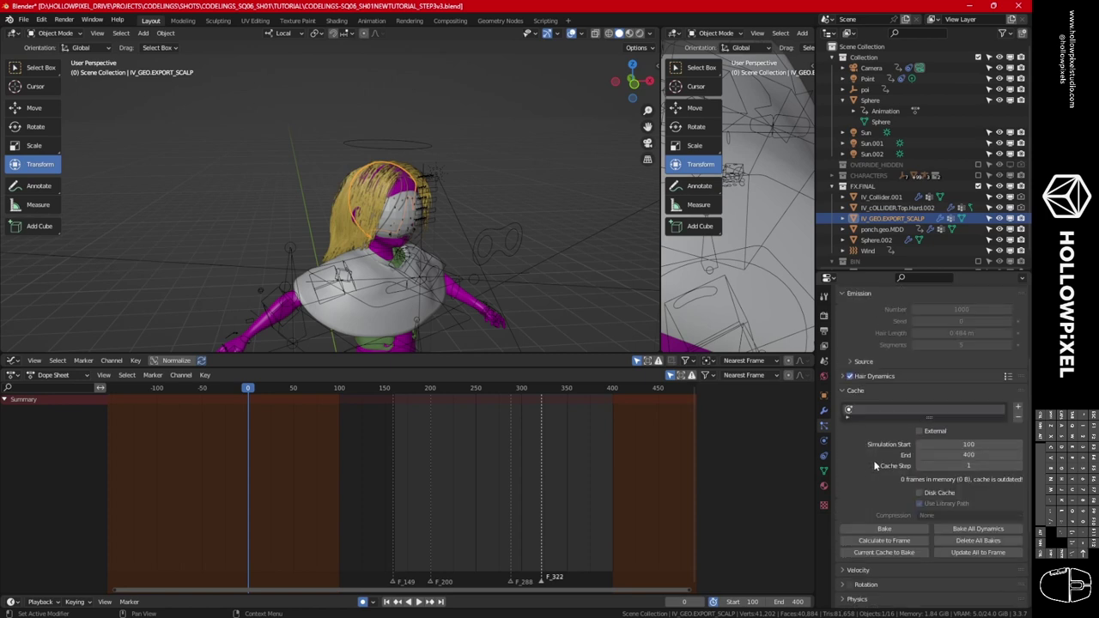
left_click(894, 376)
scroll(935, 418, "down", 2)
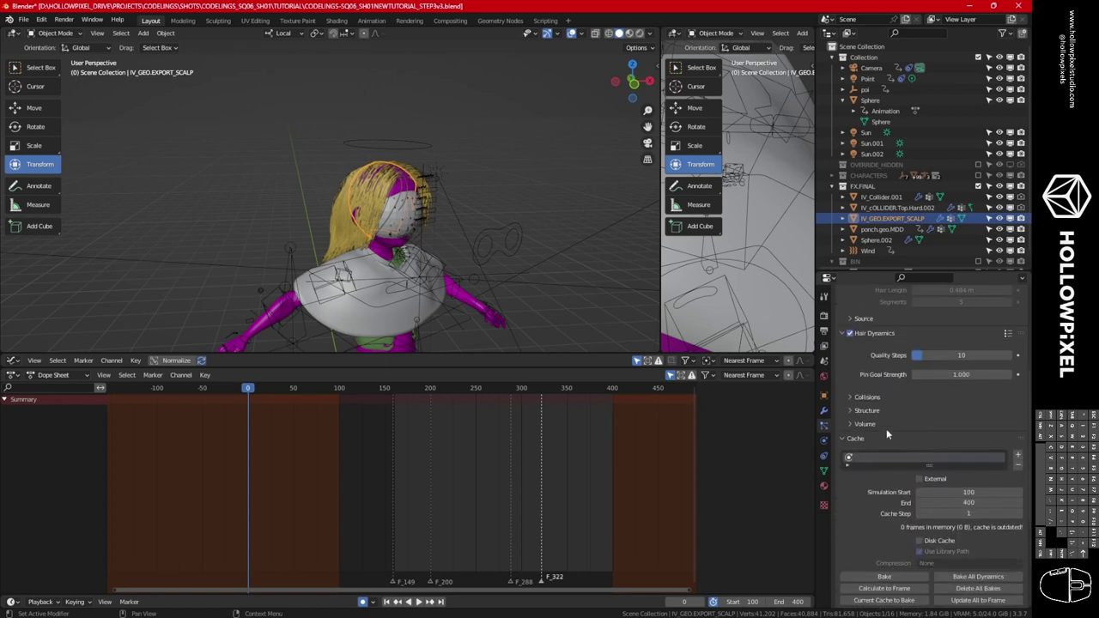
left_click(864, 399)
Set the hair Collision Collection to FX.FINAL by searching 'fx'.
left_click(940, 456)
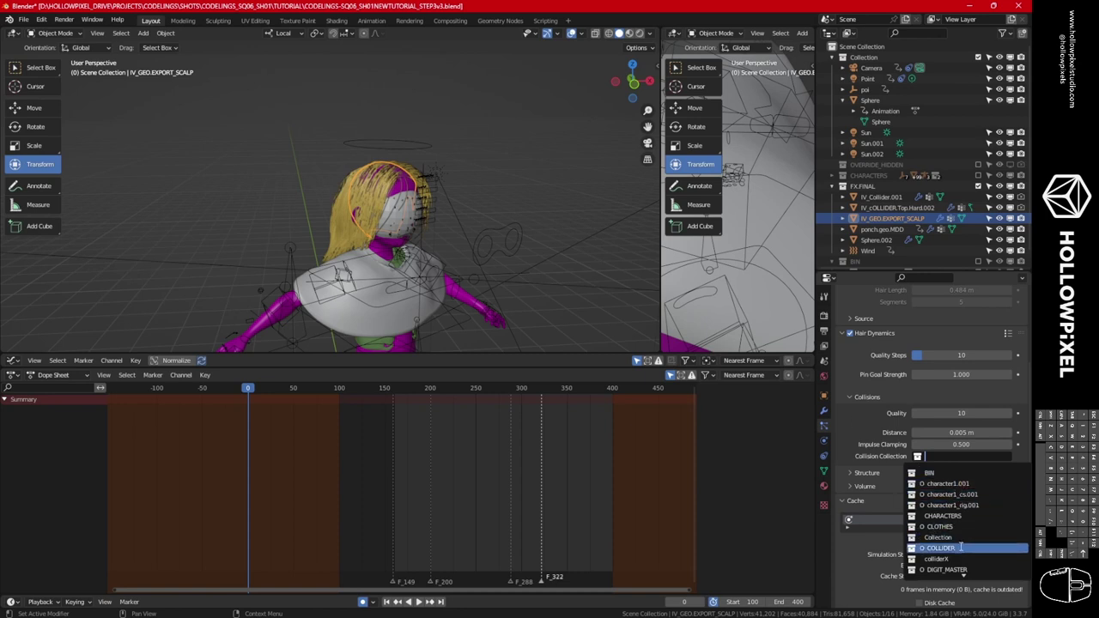
type("fx")
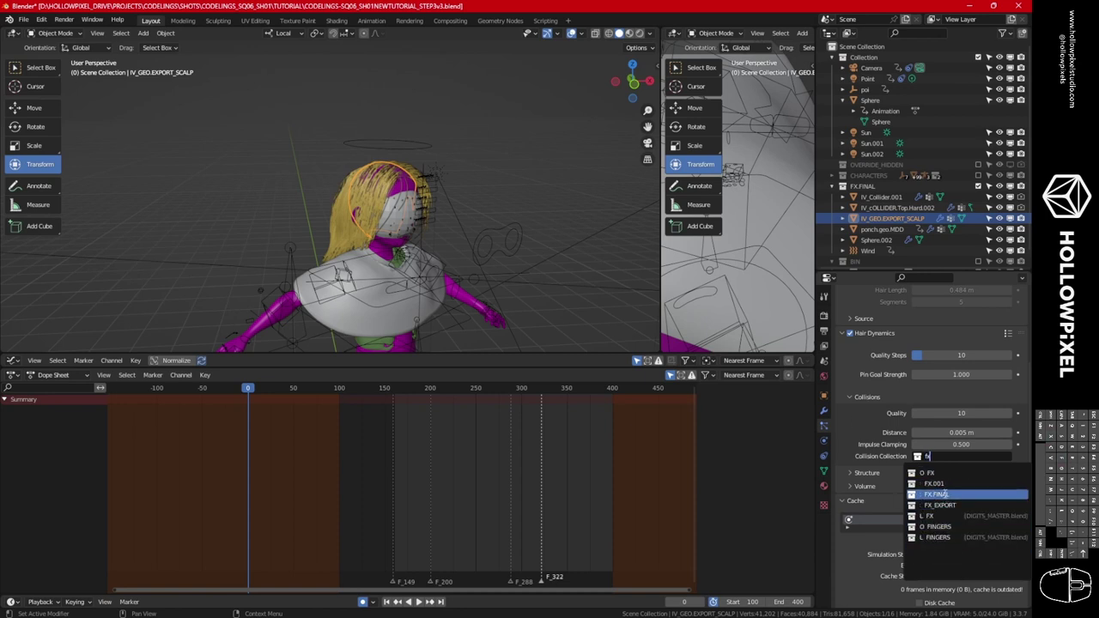
left_click(935, 495)
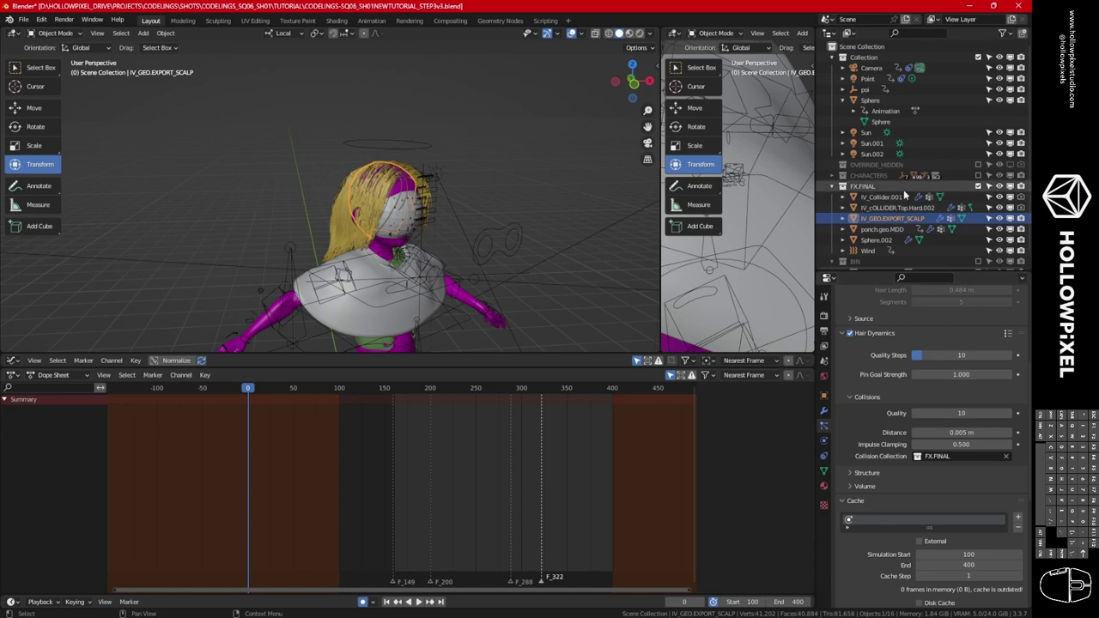
left_click(842, 57)
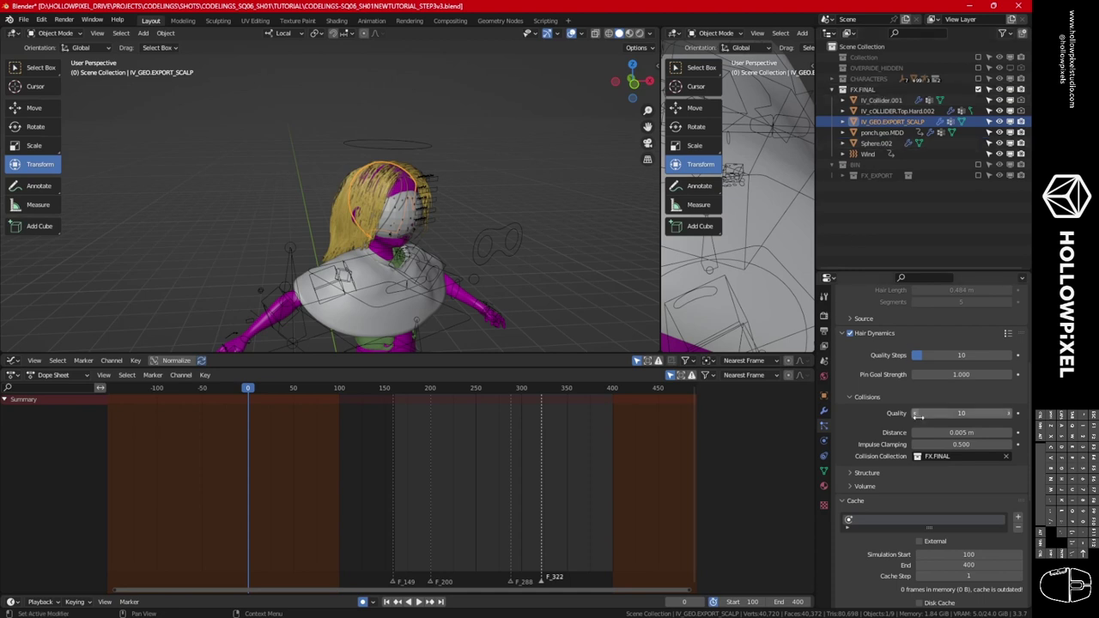
Scroll down the particle settings and expand the hair's Vertex Groups panel.
scroll(899, 501, "down", 8)
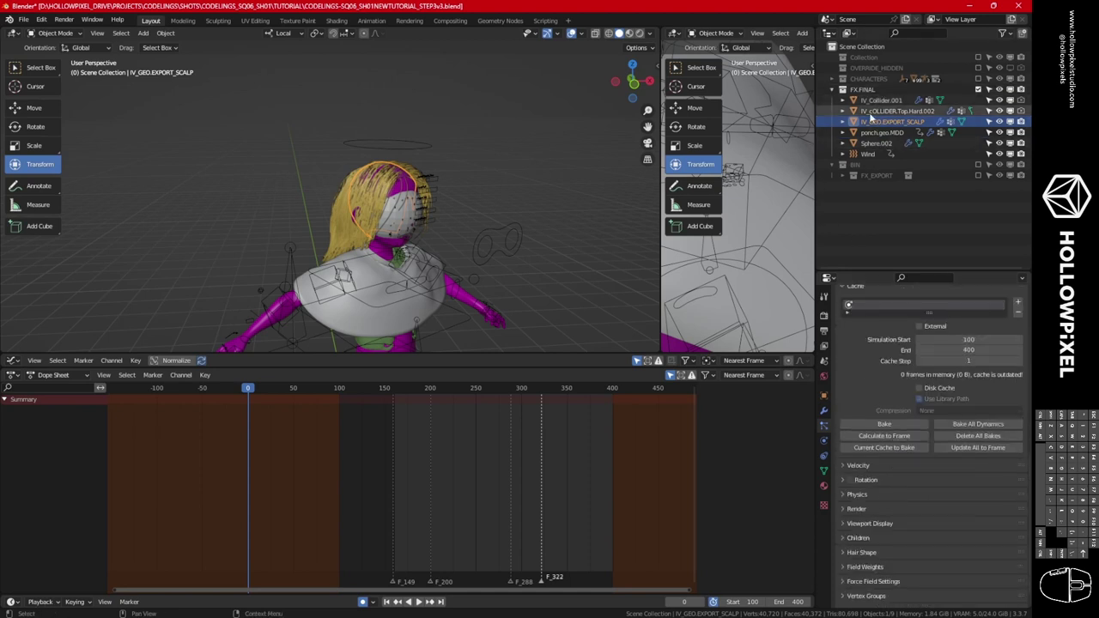
scroll(890, 481, "down", 1)
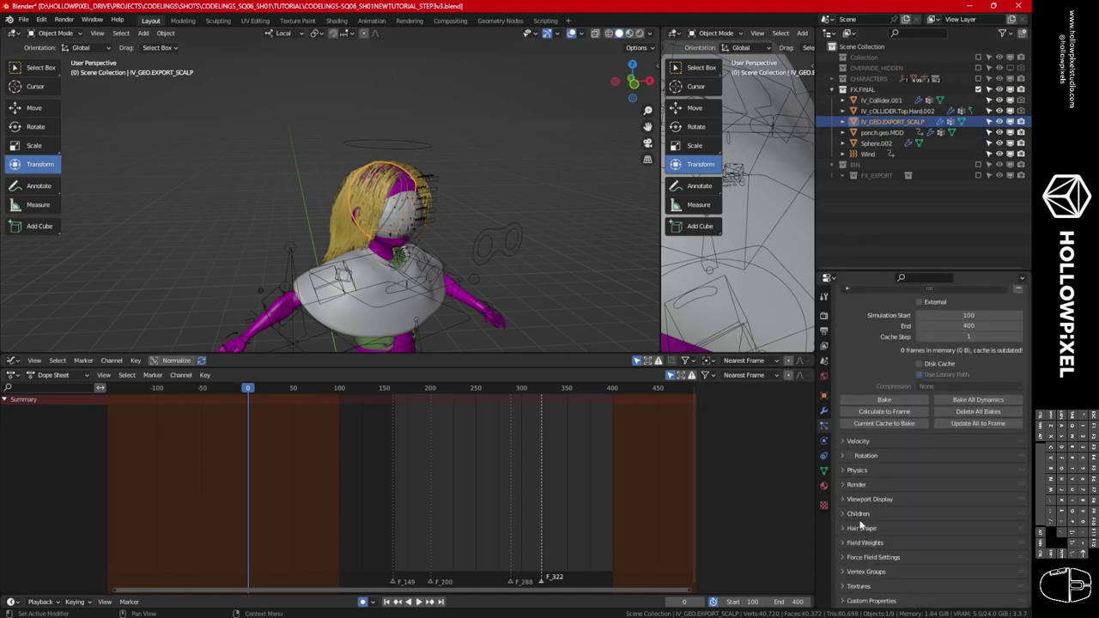
scroll(884, 560, "down", 5)
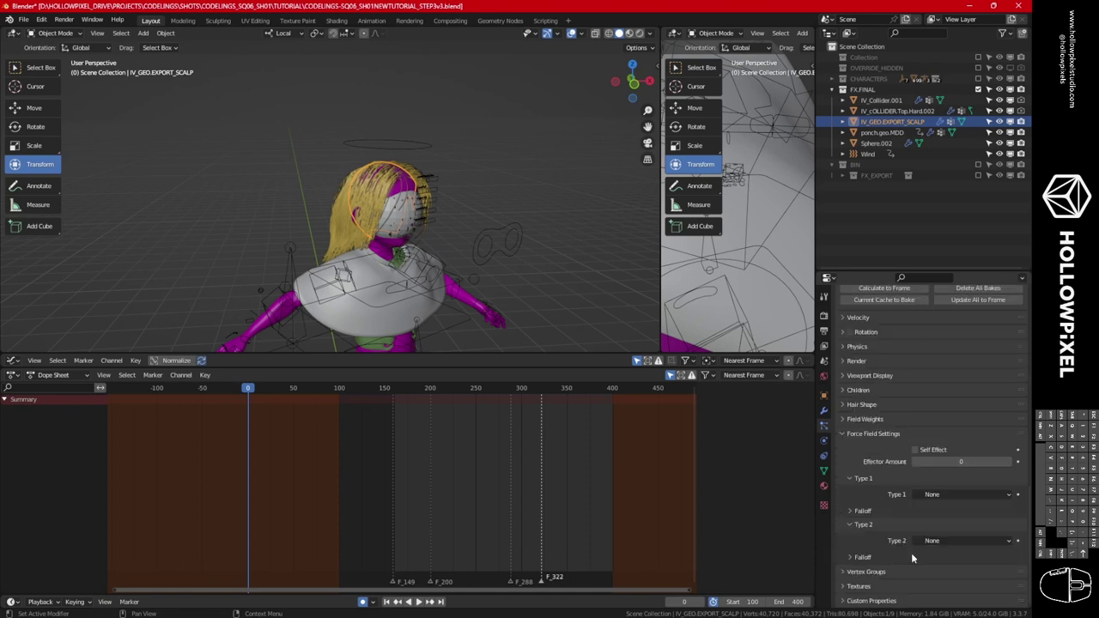
left_click(867, 572)
scroll(890, 558, "down", 4)
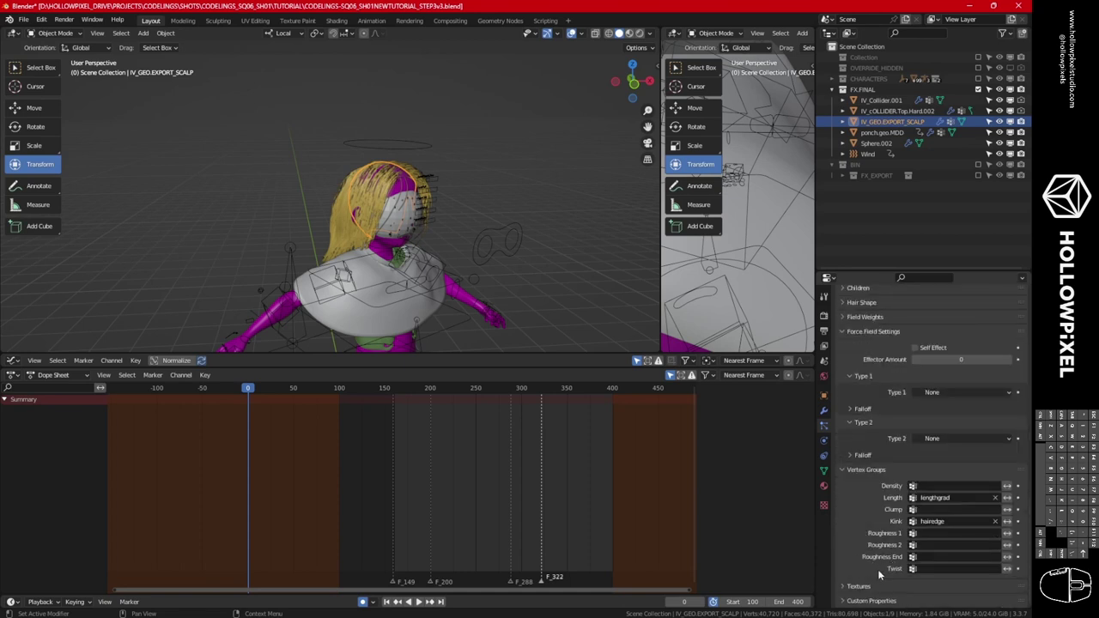
scroll(891, 569, "down", 3)
scroll(856, 393, "up", 5)
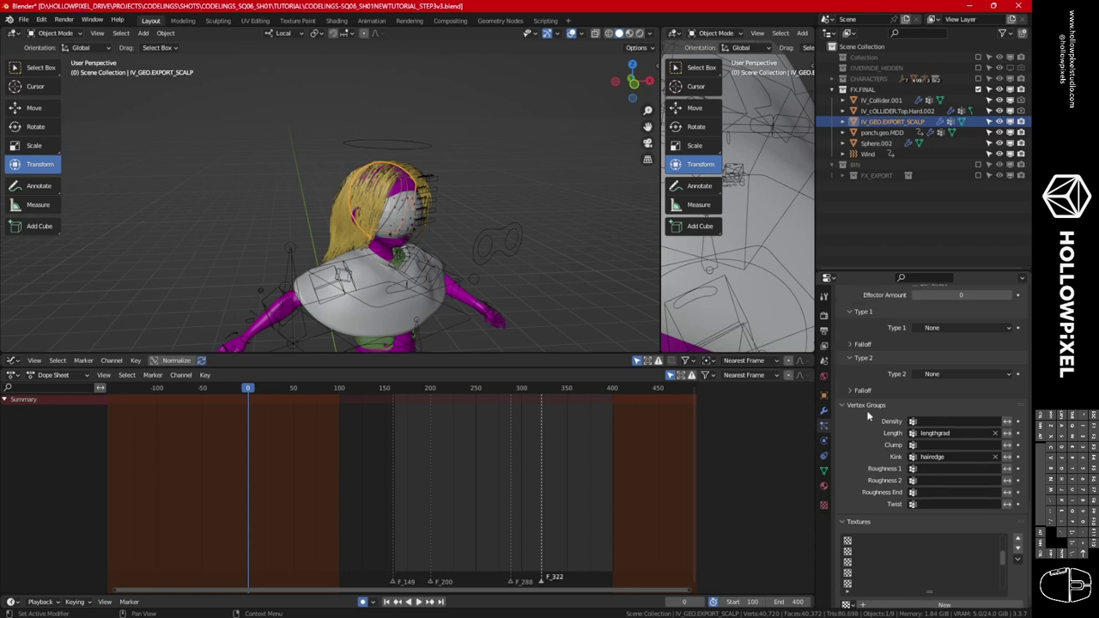
Set the FINALHAIR field weights' effector collection to FX.FINAL.
left_click(855, 363)
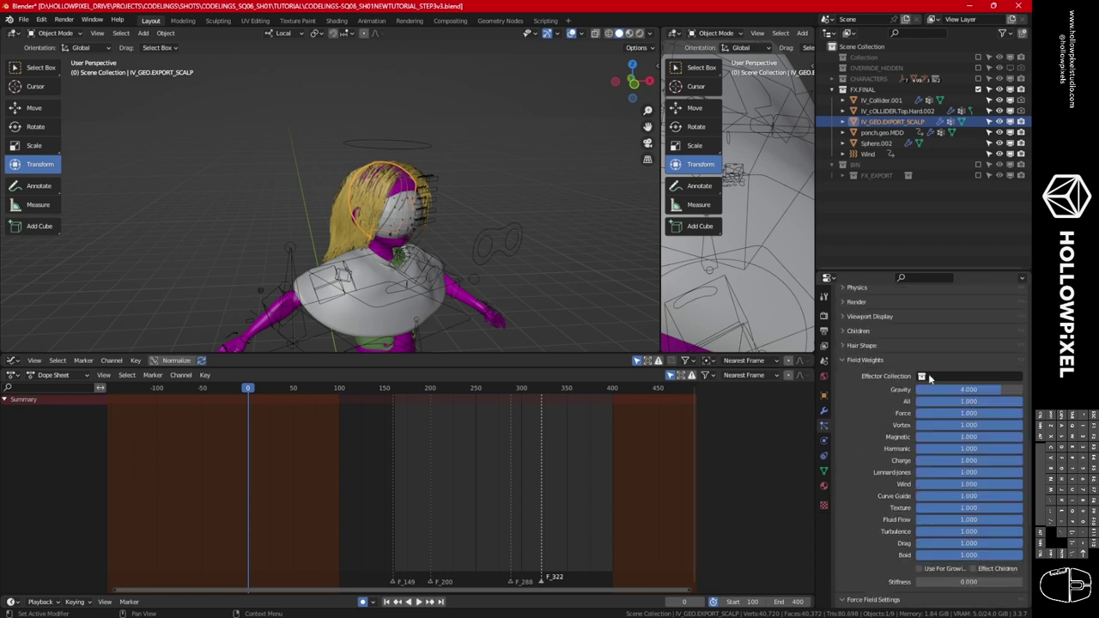
left_click(958, 377)
scroll(942, 458, "down", 5)
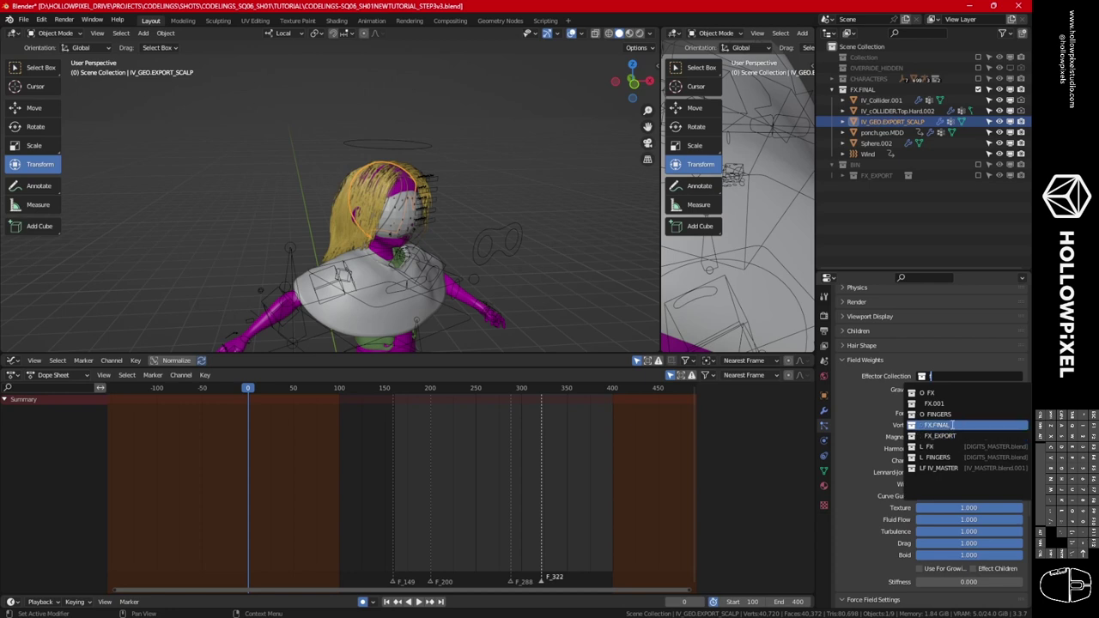
left_click(952, 425)
scroll(839, 443, "up", 5)
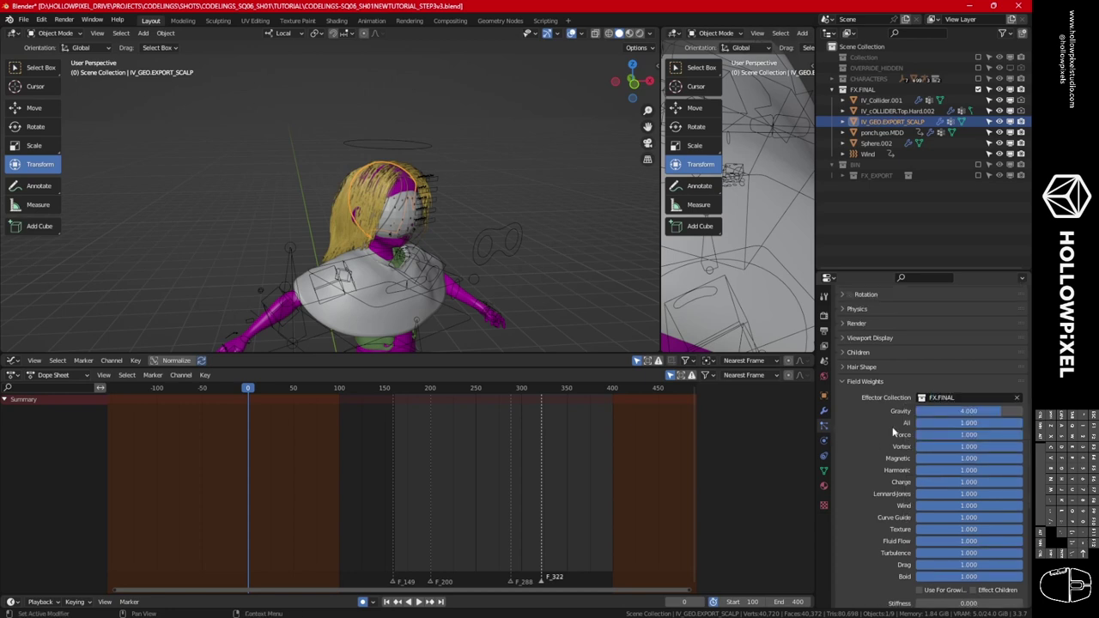
scroll(901, 424, "up", 14)
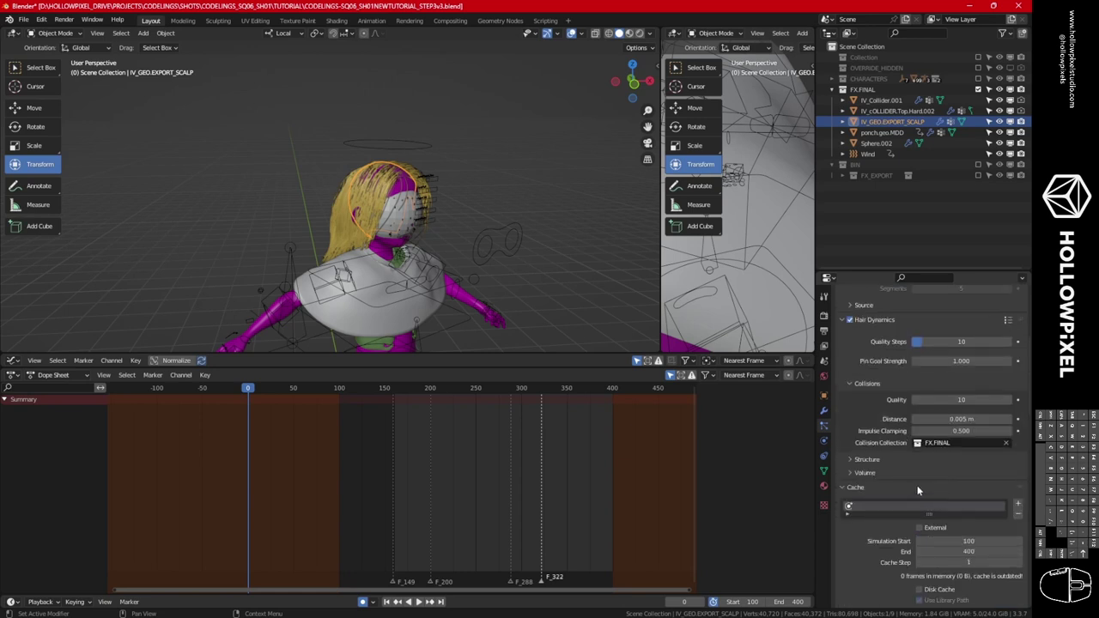
scroll(916, 484, "up", 6)
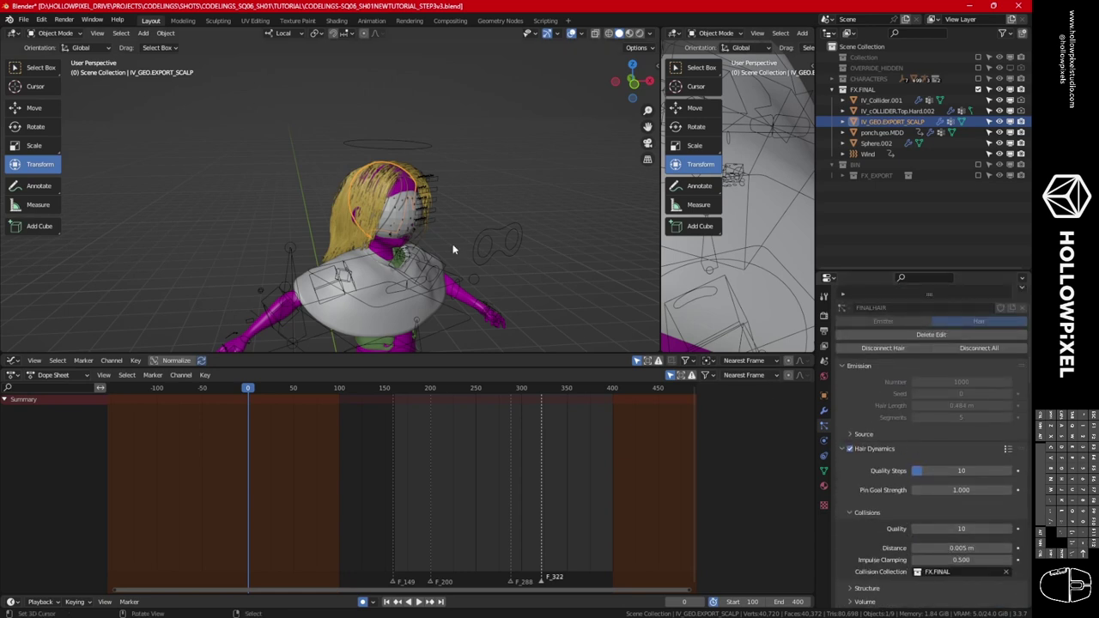
Save an incremented copy of the scene as CODELINGS-SQ06_SH01NEWTUTORIAL_STE4.blend.
left_click(24, 20)
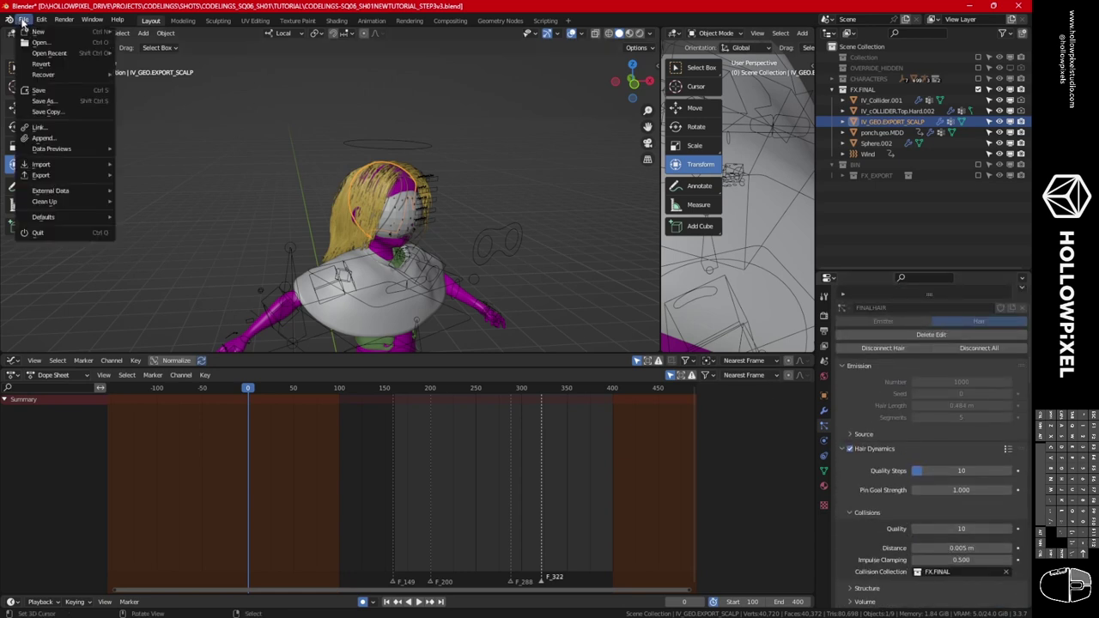
left_click(45, 100)
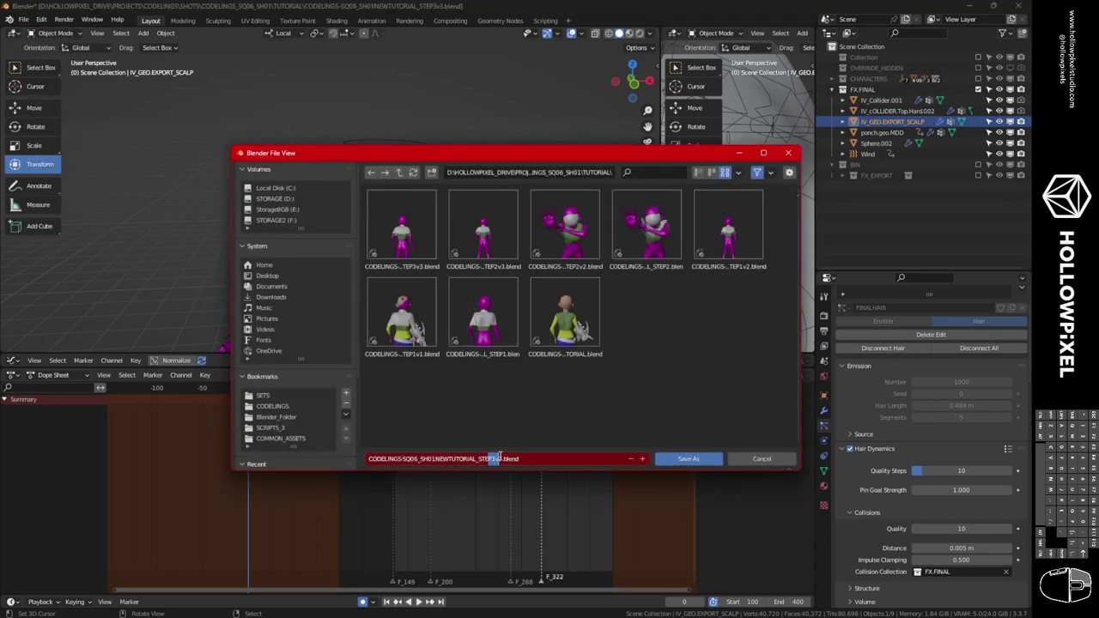
left_click(687, 459)
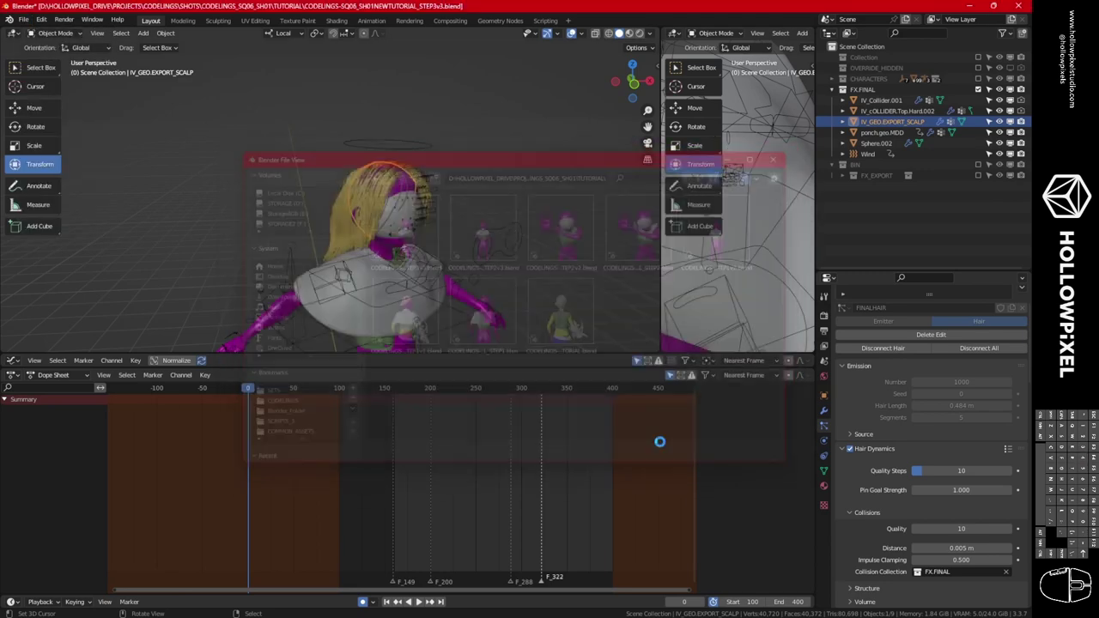
scroll(889, 472, "down", 1)
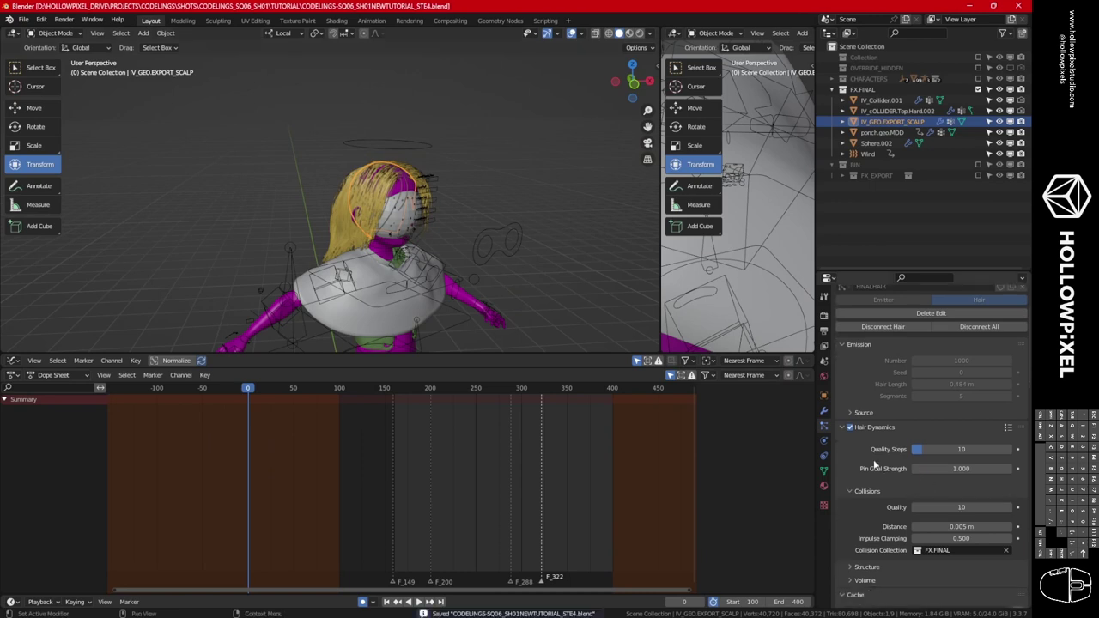
scroll(893, 490, "down", 10)
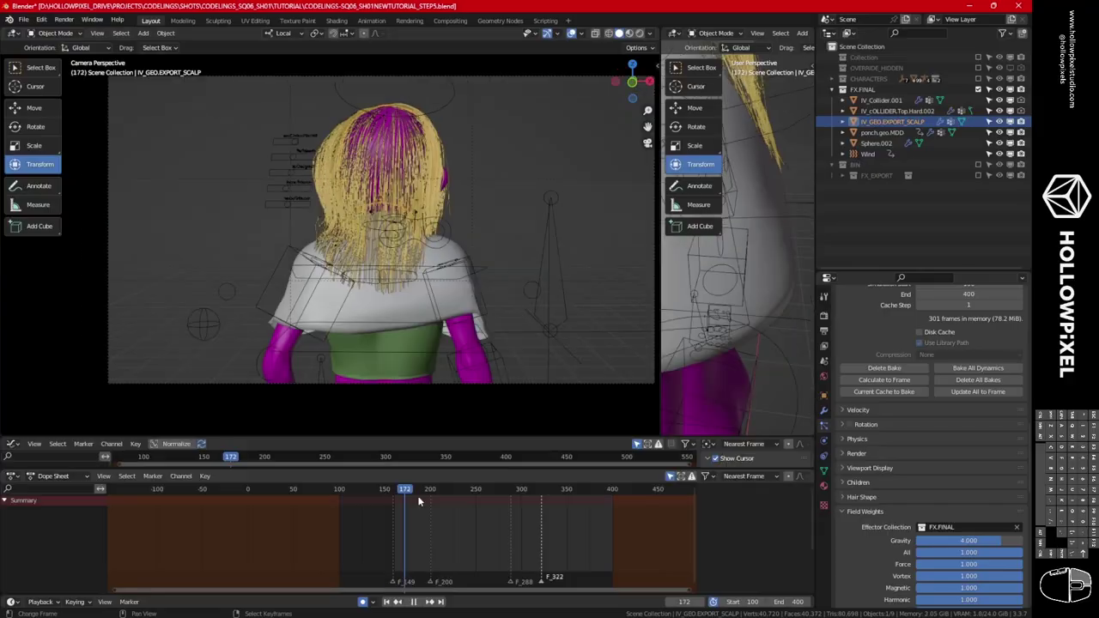
Scrub the timeline to review the baked hair simulation across its 301 cached frames.
left_click_drag(419, 502, 610, 514)
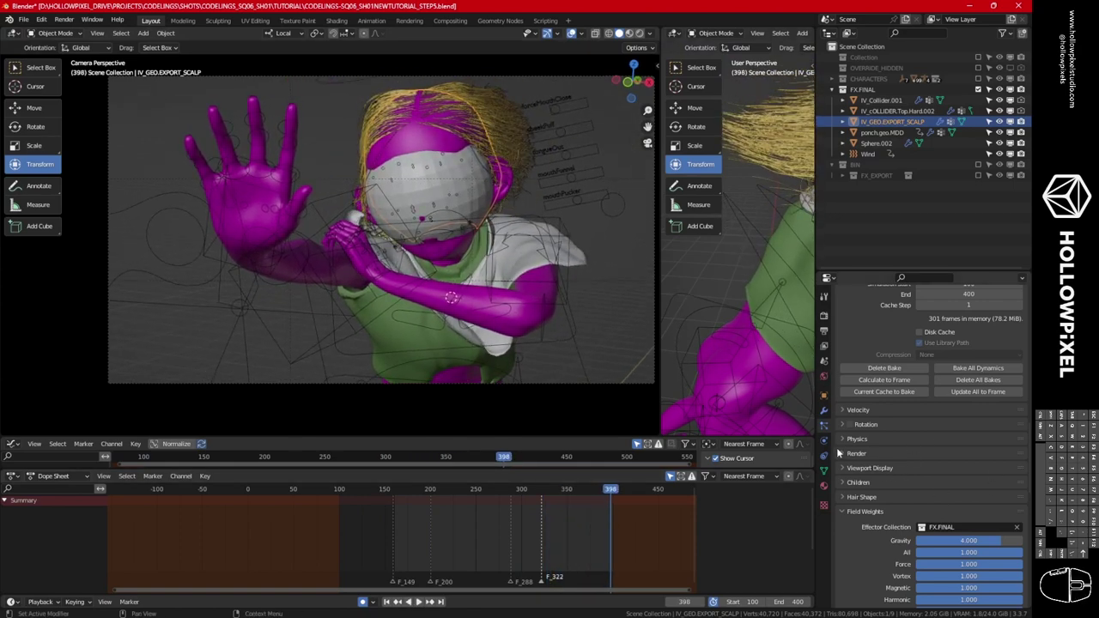
Set the scalp hair's Children to None after comparing it with Interpolated.
scroll(850, 515, "down", 1)
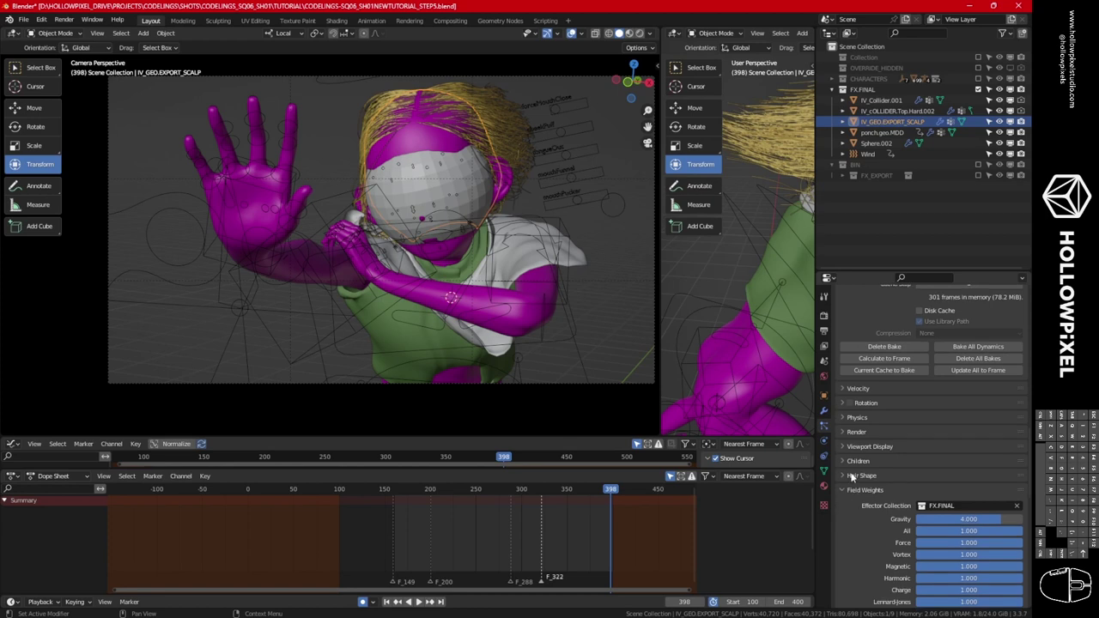
scroll(853, 491, "down", 2)
left_click(848, 420)
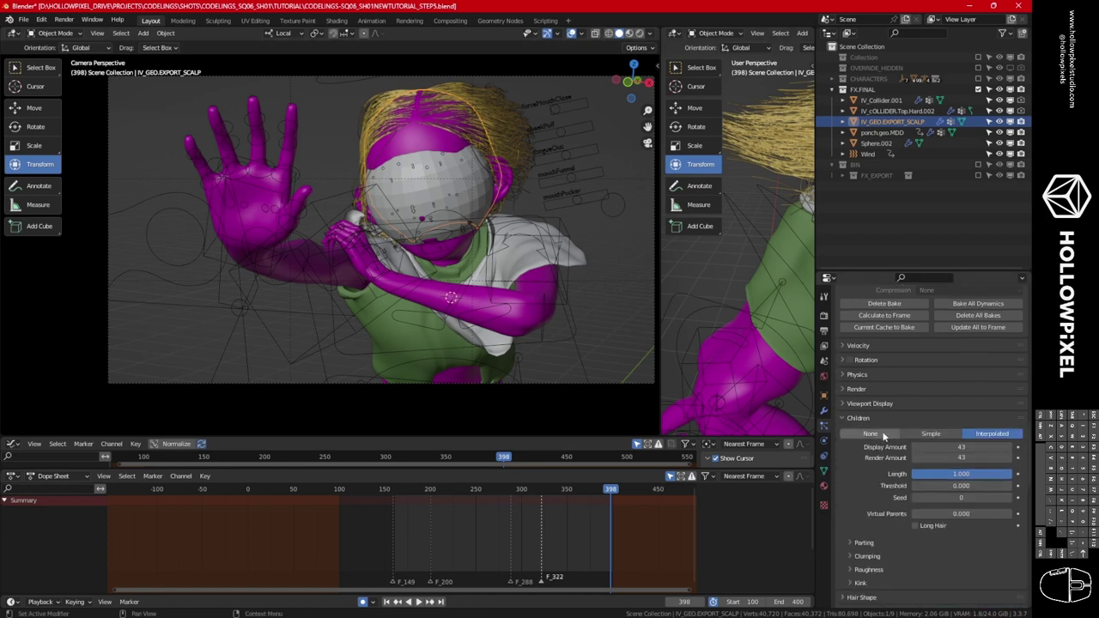
left_click(871, 433)
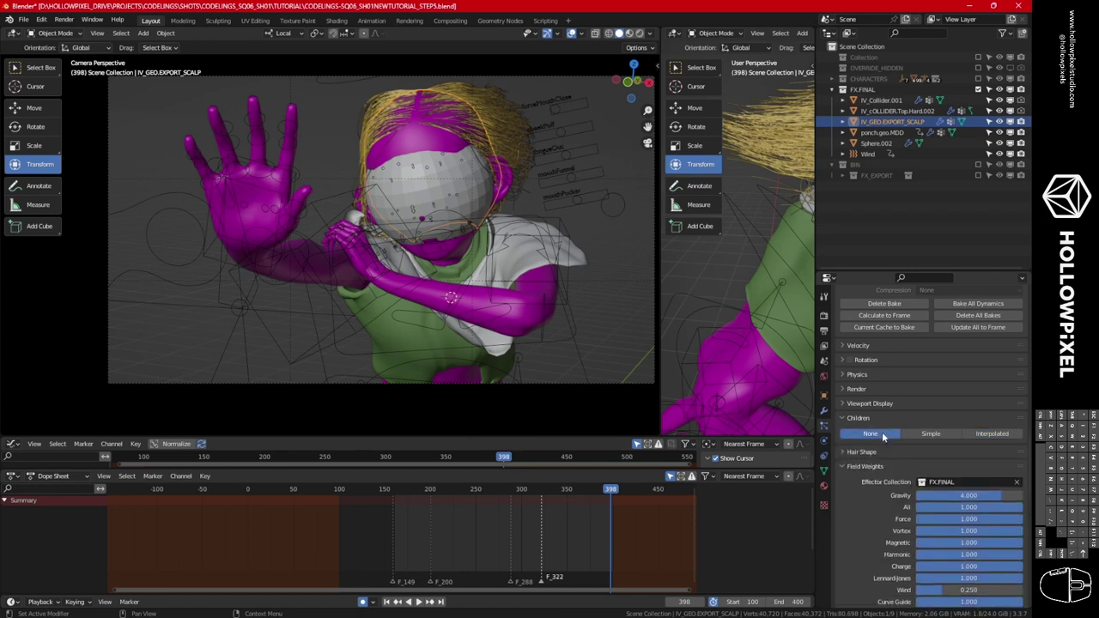
left_click(994, 438)
left_click(871, 433)
Move the scene to frame 247.
left_click_drag(359, 485, 472, 489)
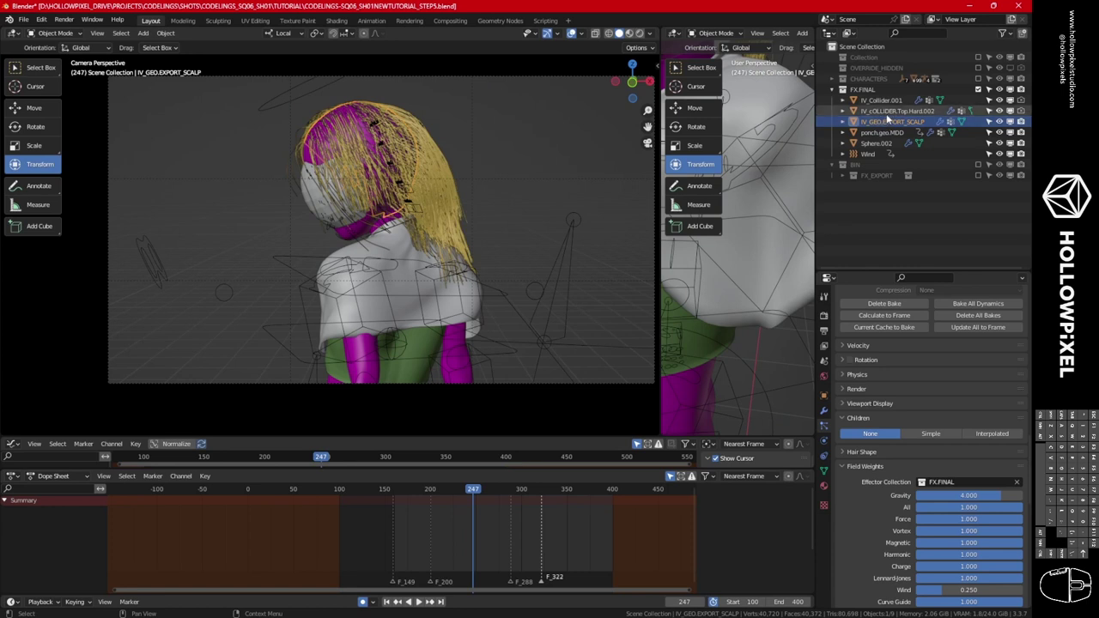
scroll(885, 512, "up", 5)
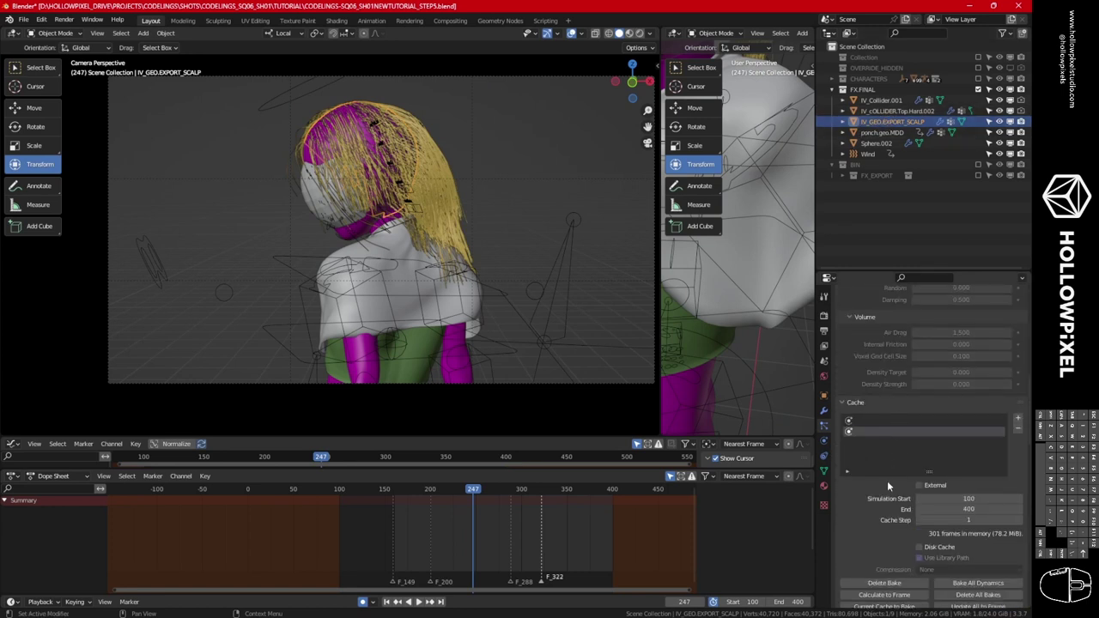
scroll(885, 512, "down", 1)
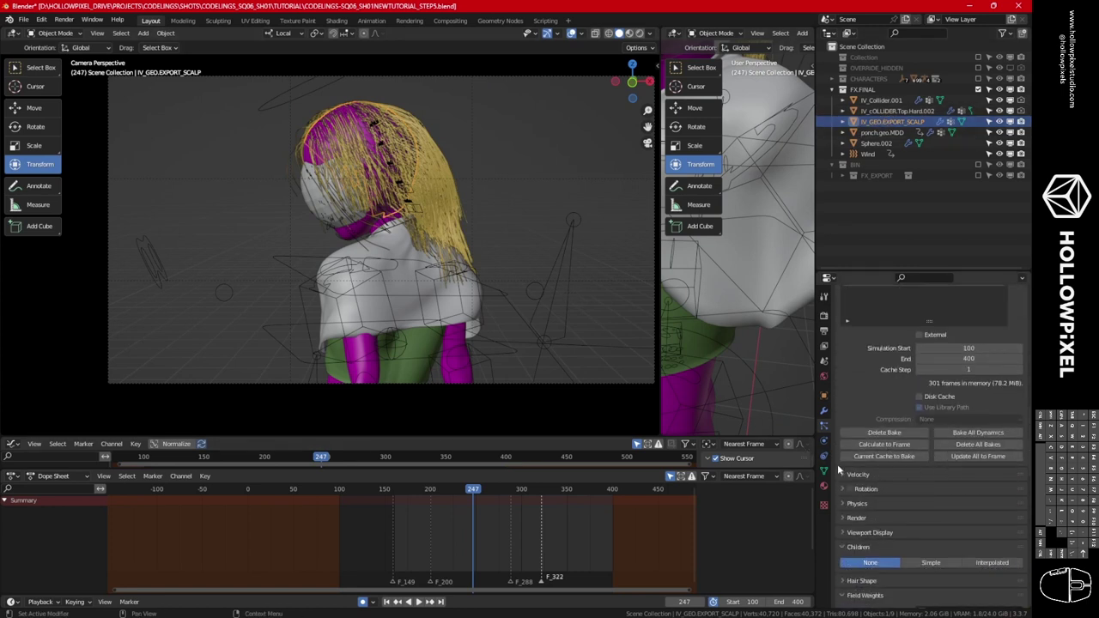
Start an Alembic export named CODELINGS-SQ06_SH01NEWTUTORIAL_NOCHILDREN.abc.
left_click(23, 19)
mouse_move(47, 176)
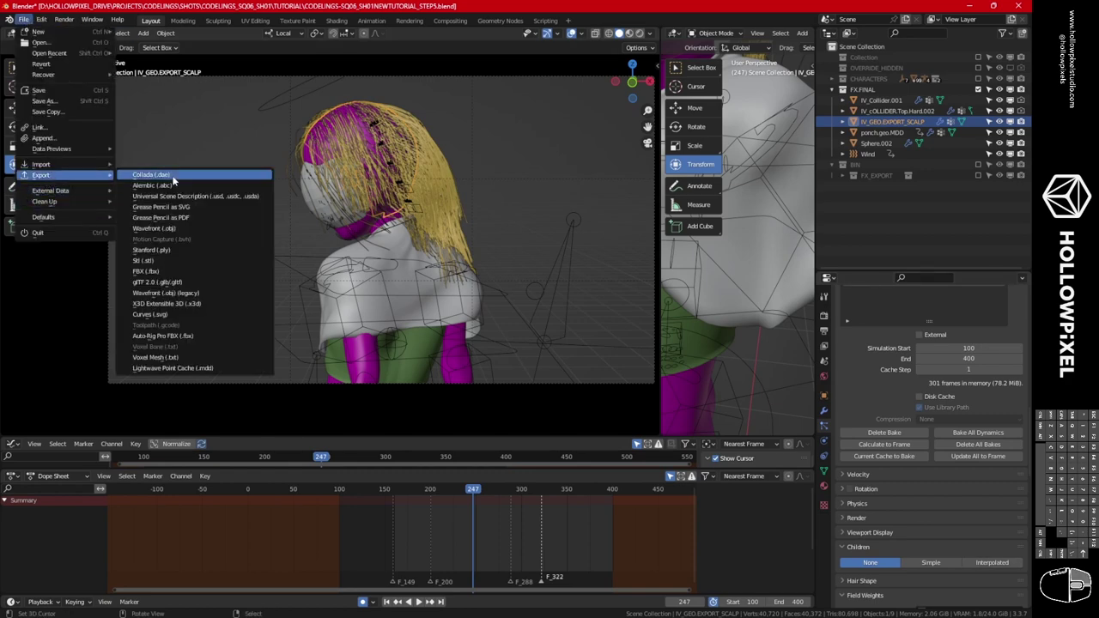
left_click(159, 185)
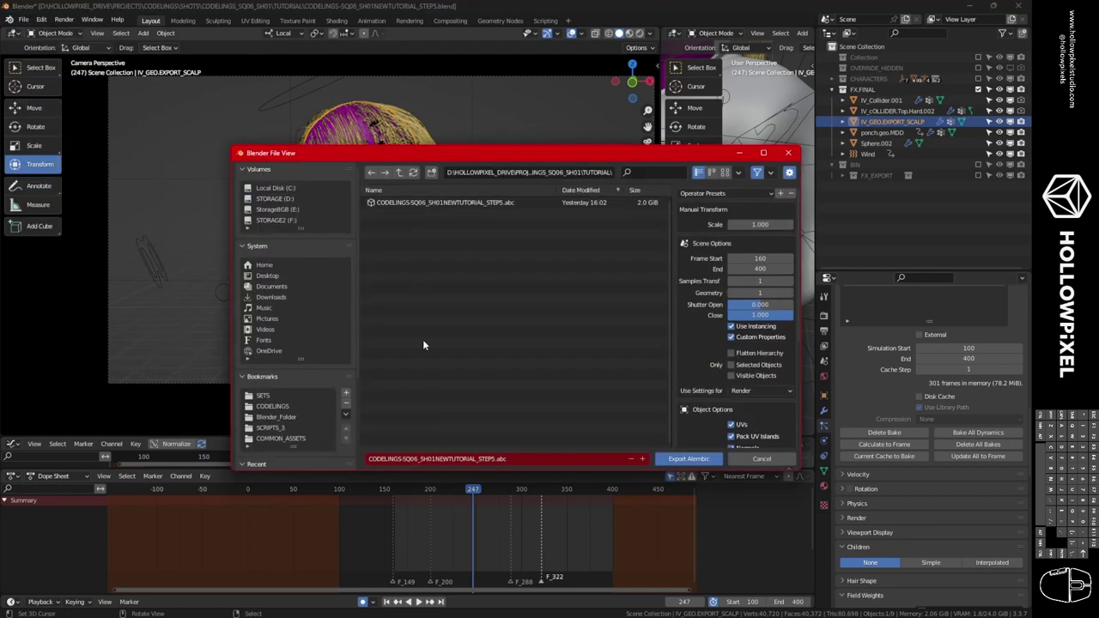
left_click(507, 458)
left_click_drag(495, 460, 476, 459)
type("NOCHILDREN")
left_click(743, 229)
Export with Frame Start 0 and Only Selected Objects enabled.
left_click(760, 259)
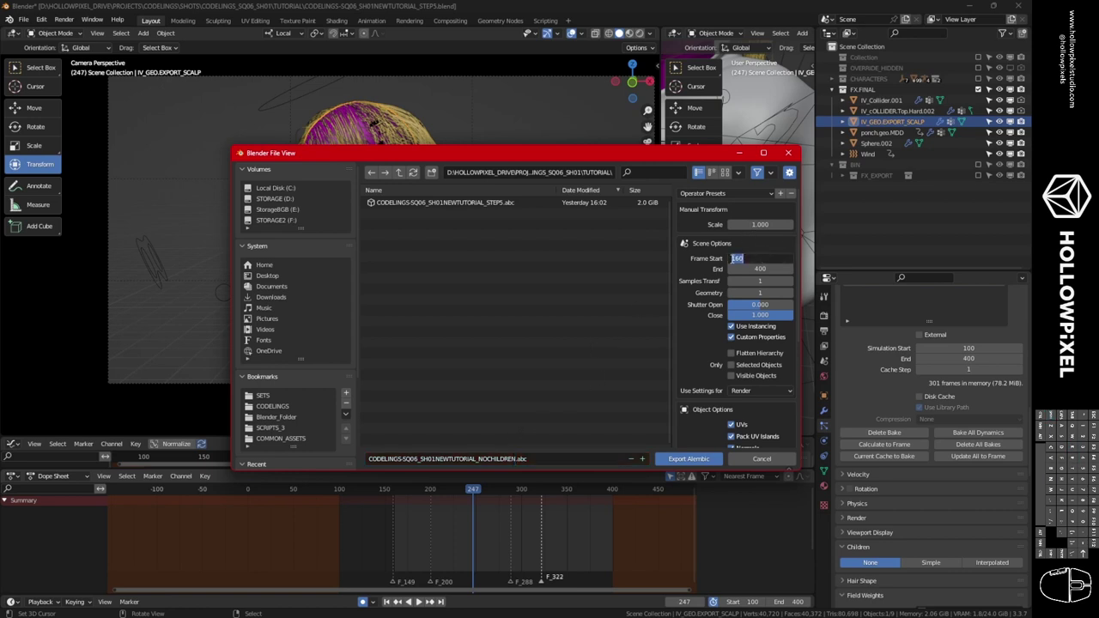
type("0")
key("Return")
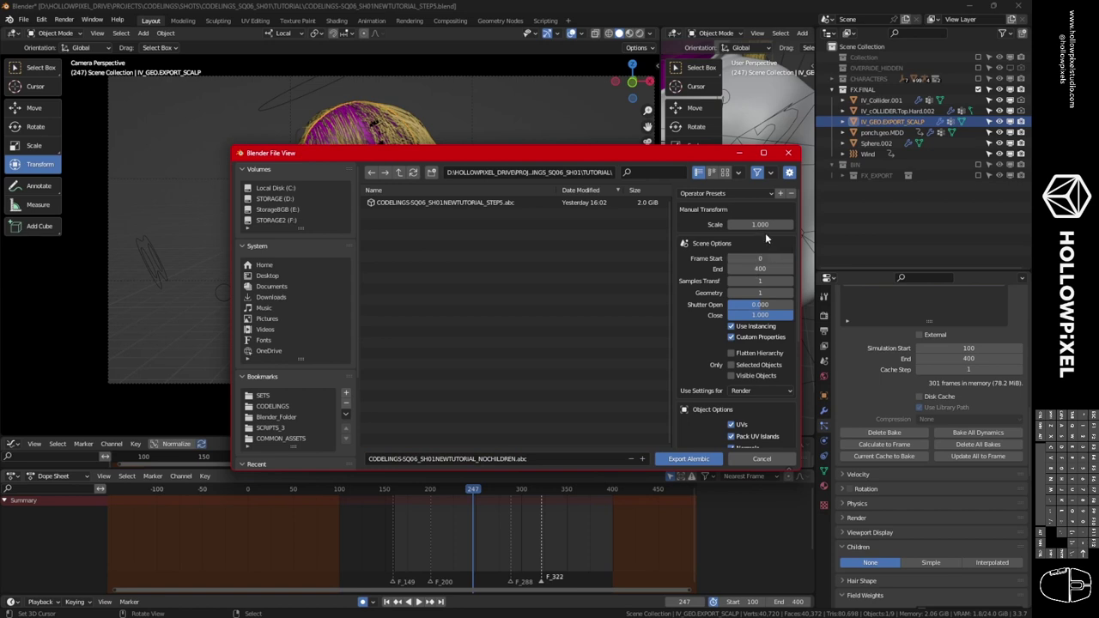
left_click(743, 366)
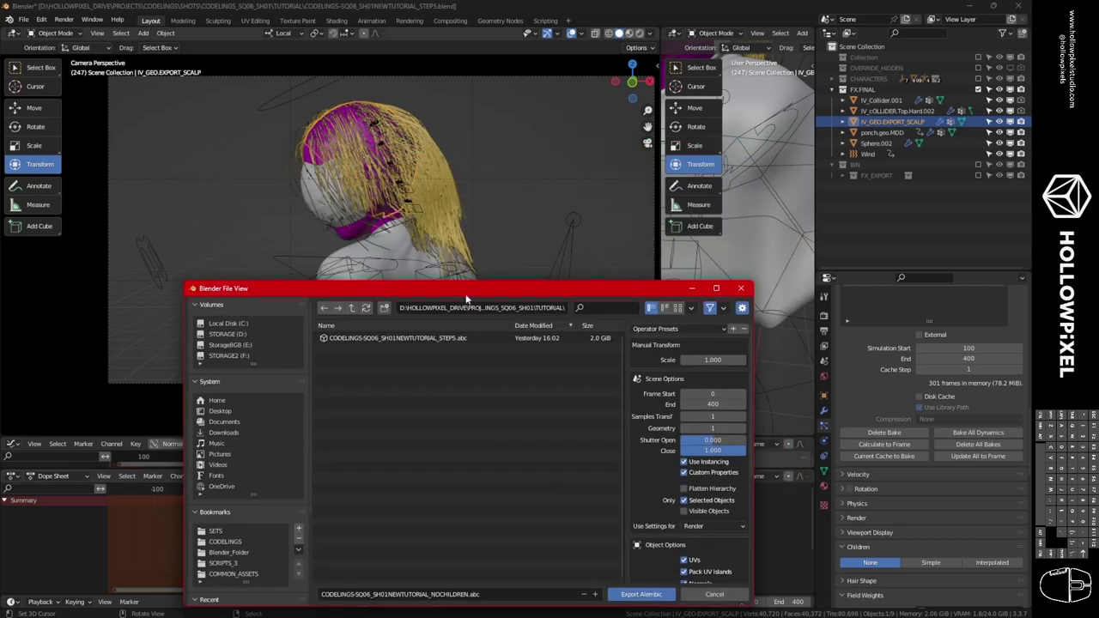
left_click_drag(466, 297, 518, 131)
scroll(768, 348, "down", 5)
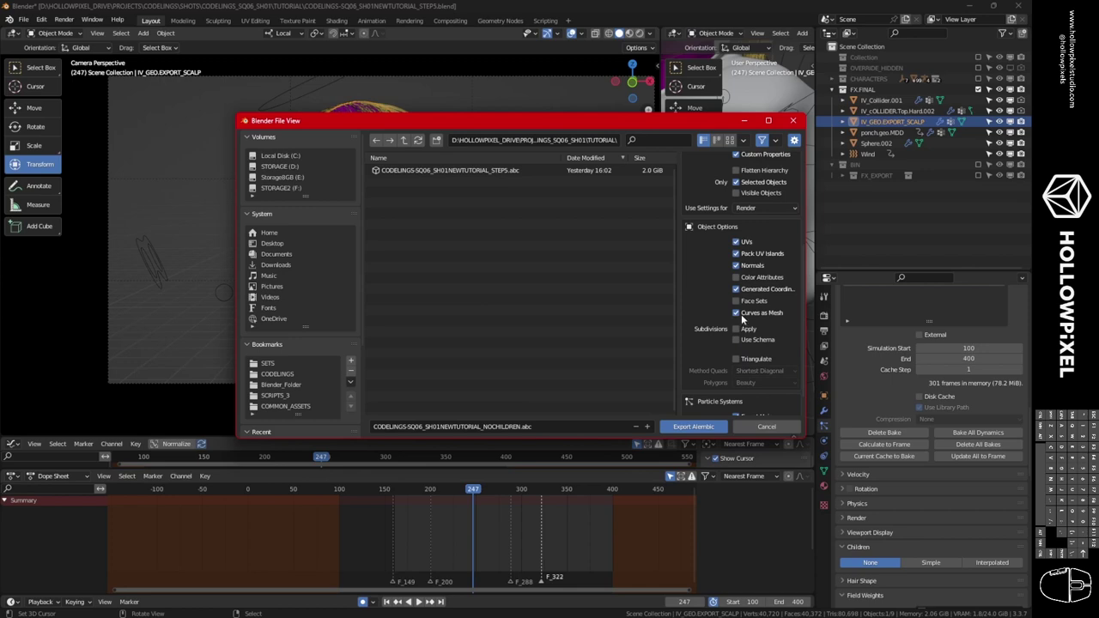
scroll(734, 393, "down", 1)
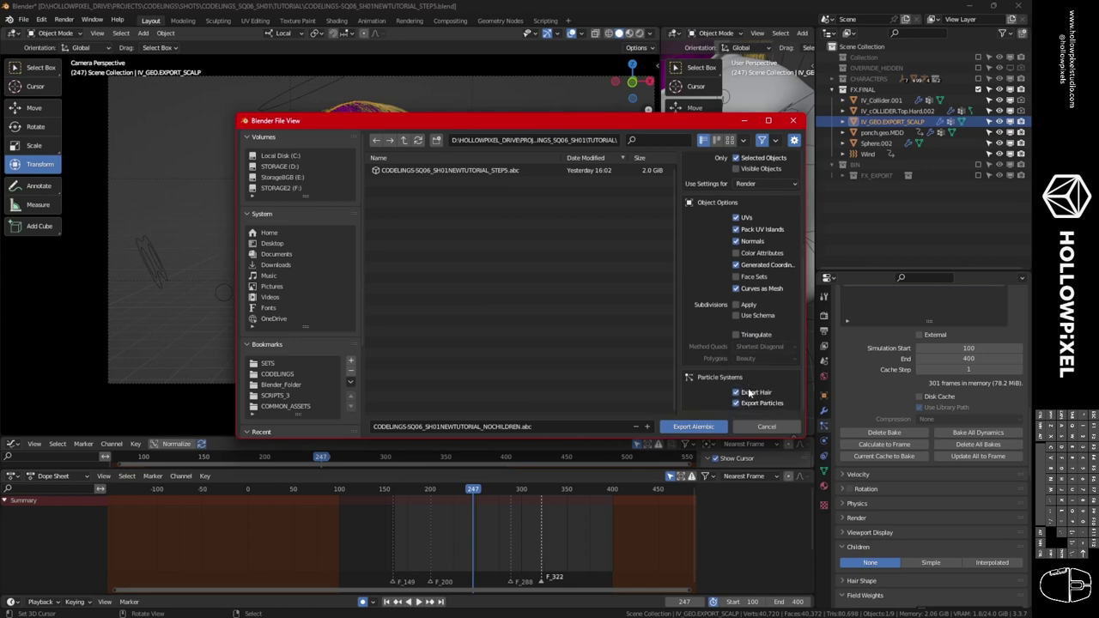
left_click(693, 427)
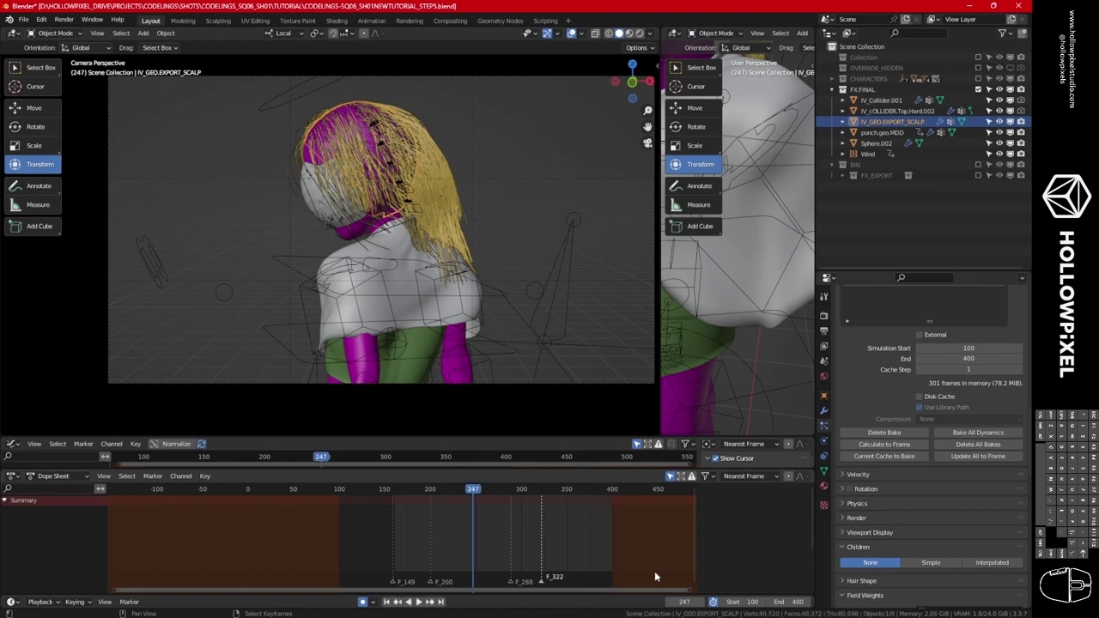
Hide the original scalp hair and import the NOCHILDREN Alembic without setting the frame range.
left_click(998, 121)
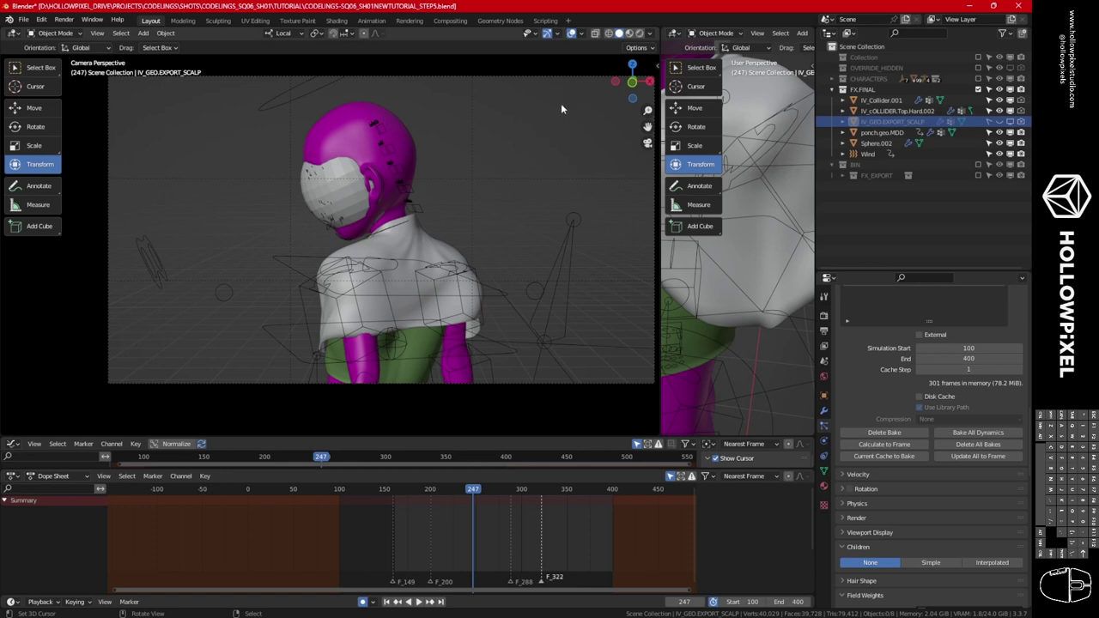
left_click(23, 19)
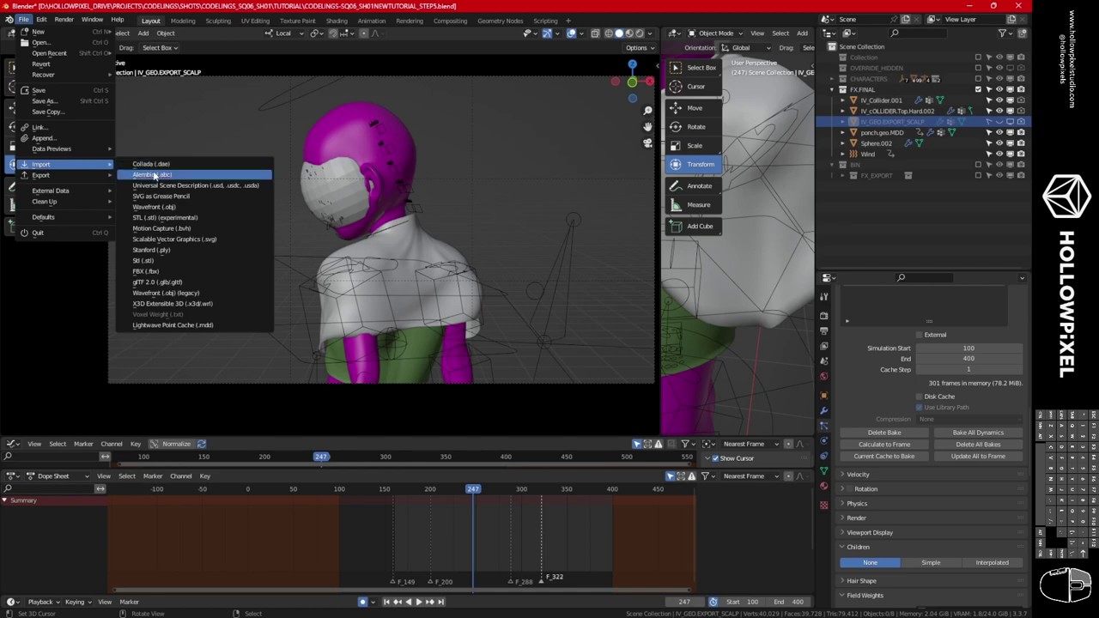
left_click(155, 175)
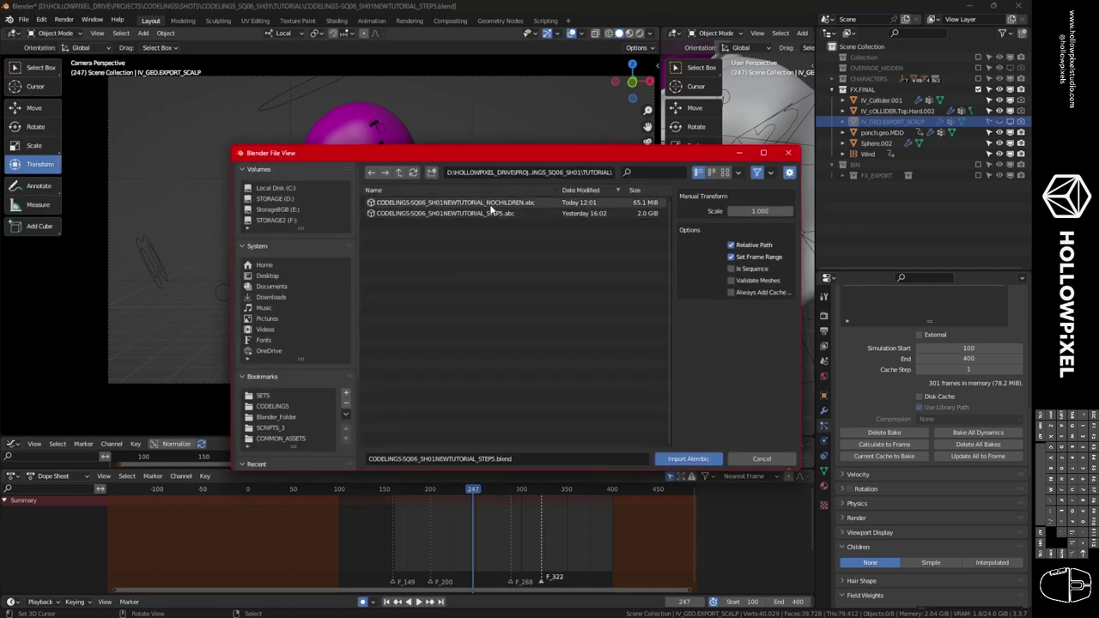
left_click(730, 258)
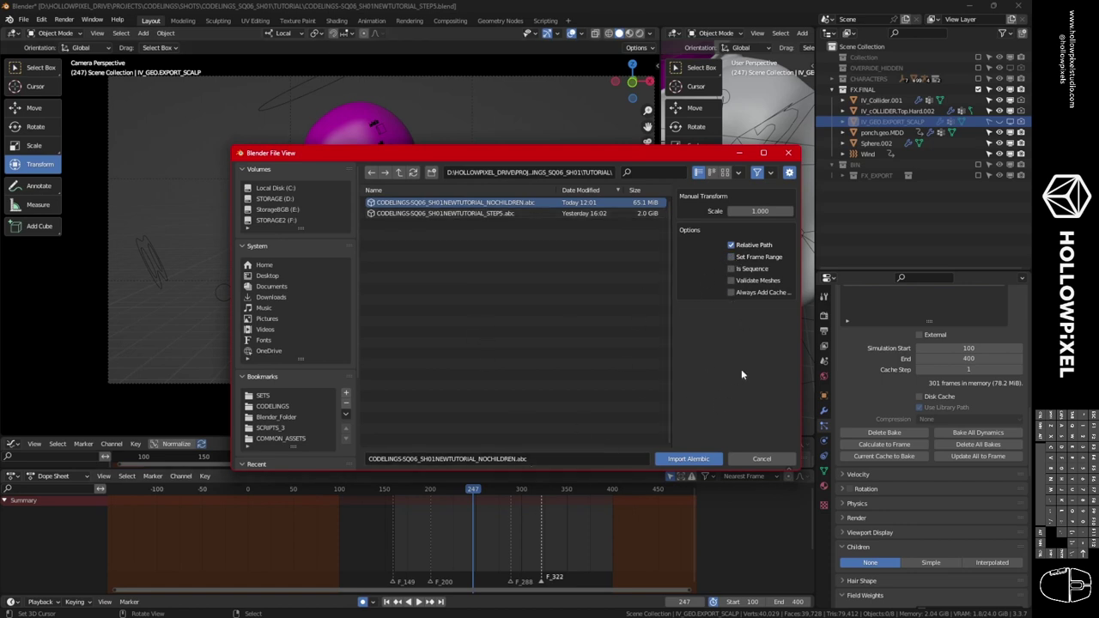
left_click(692, 459)
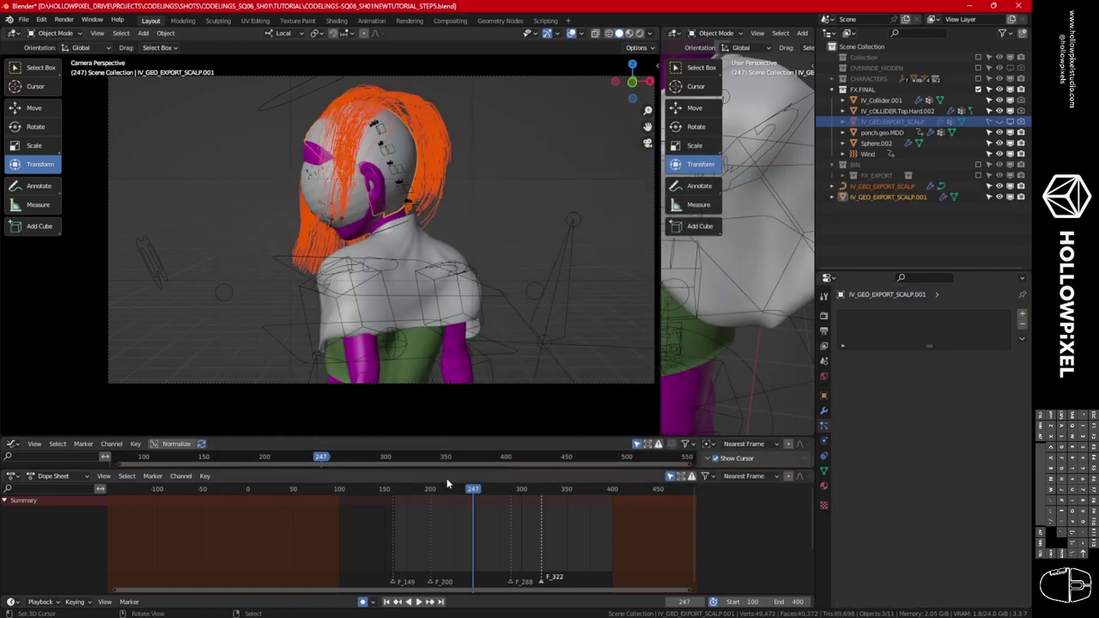
Check the imported hair at frames 102 and 283, return to 245, and exclude FX.FINAL.
left_click(340, 493)
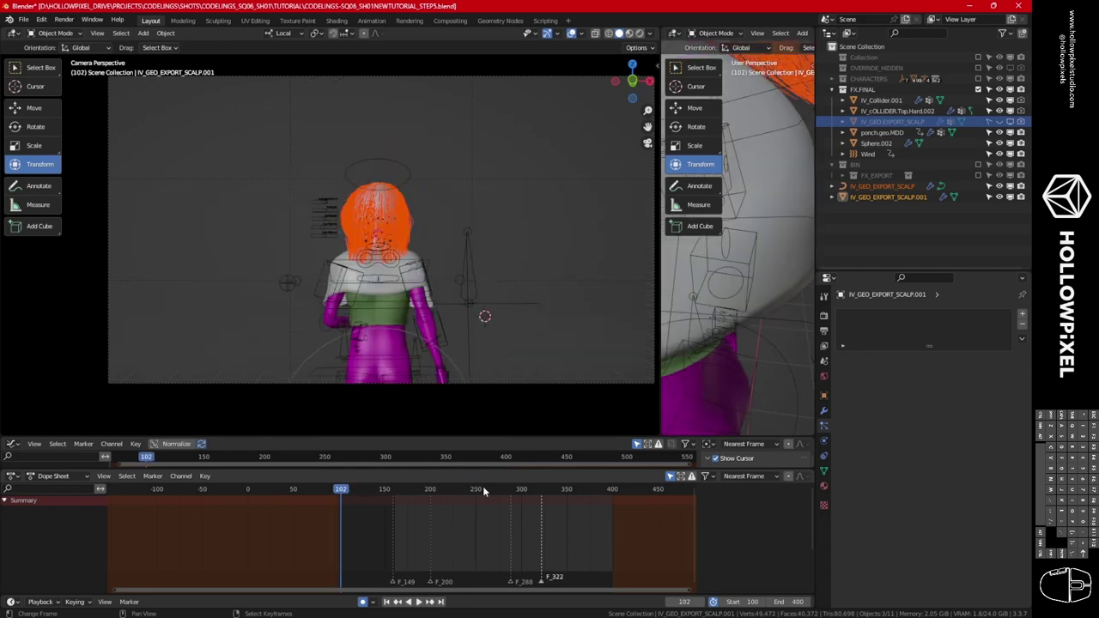
left_click(506, 489)
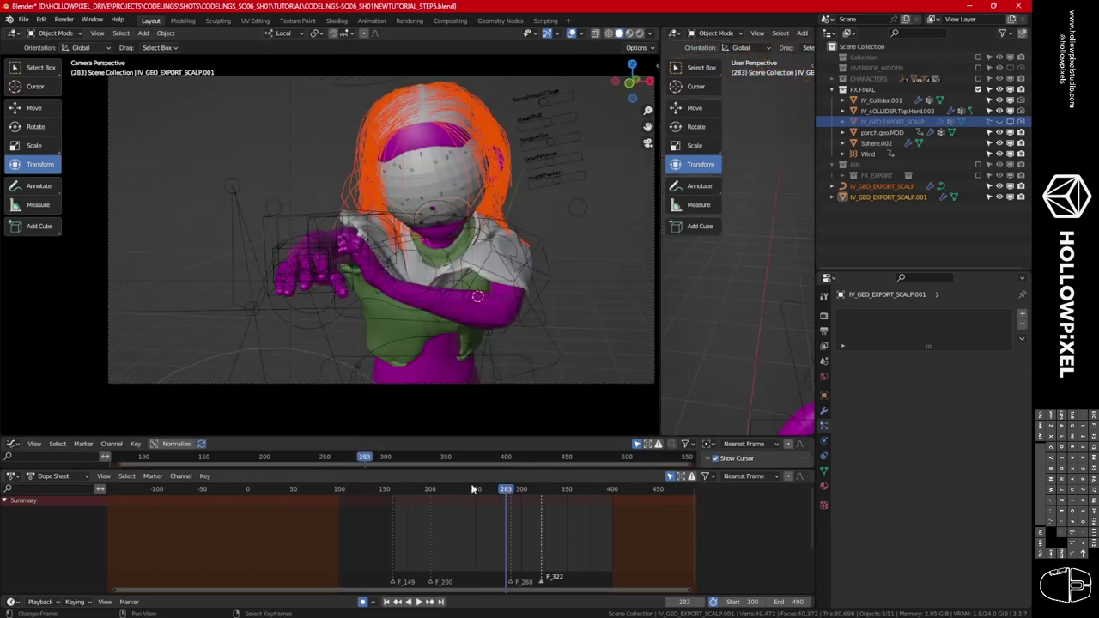
left_click(473, 488)
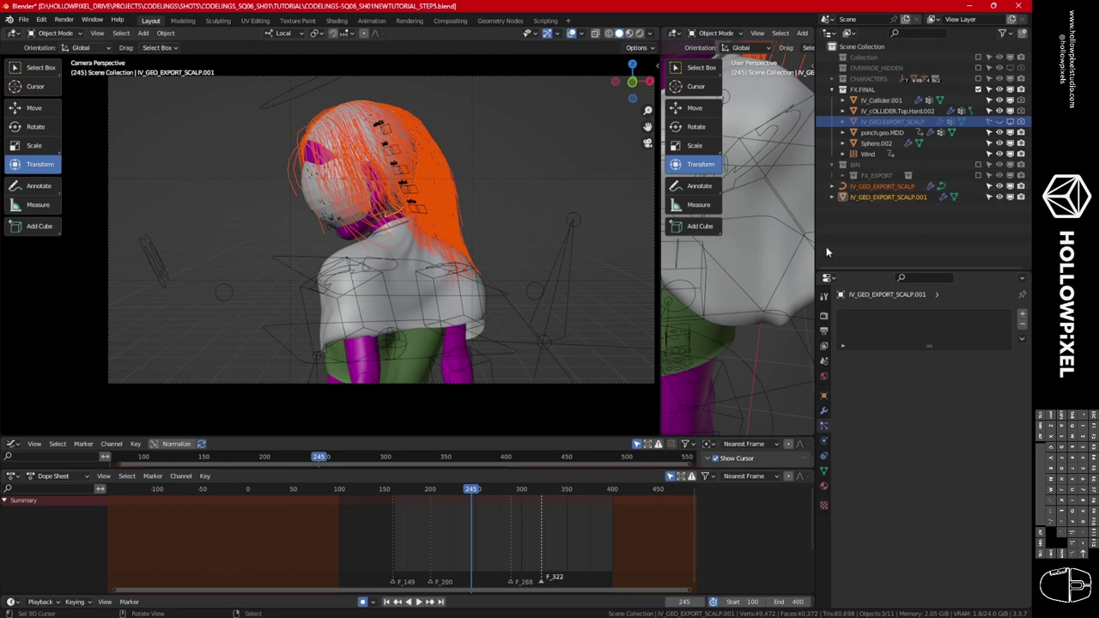
left_click(884, 186)
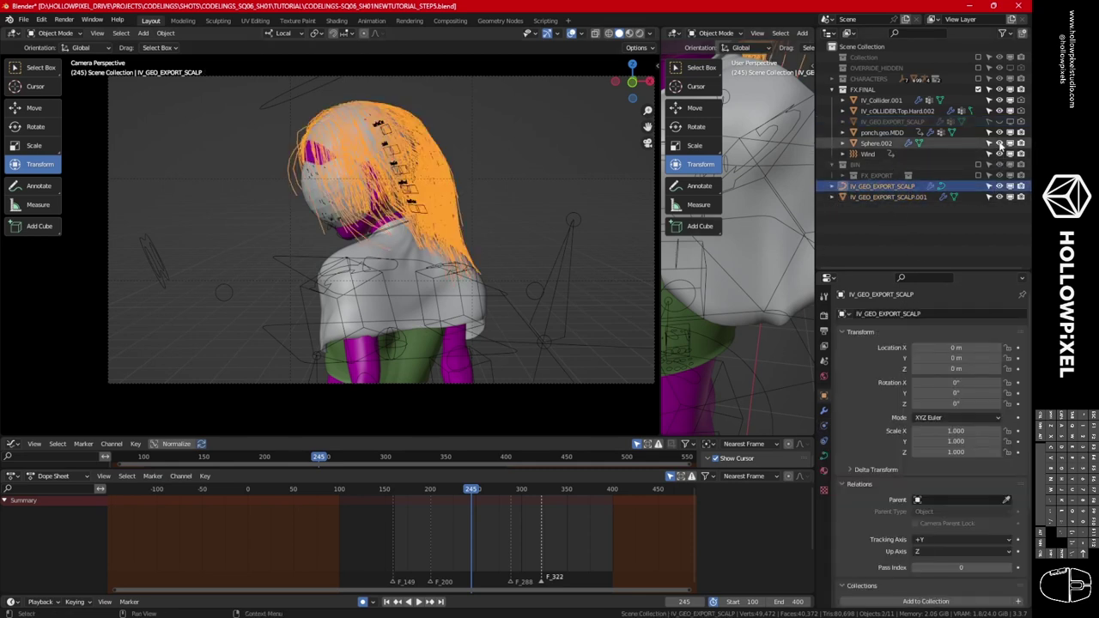
left_click(978, 90)
middle_click_drag(424, 191, 380, 199)
Rename the imported hair object to IV_GEO_EXPORT_HAIR.
left_click(999, 123)
left_click(999, 122)
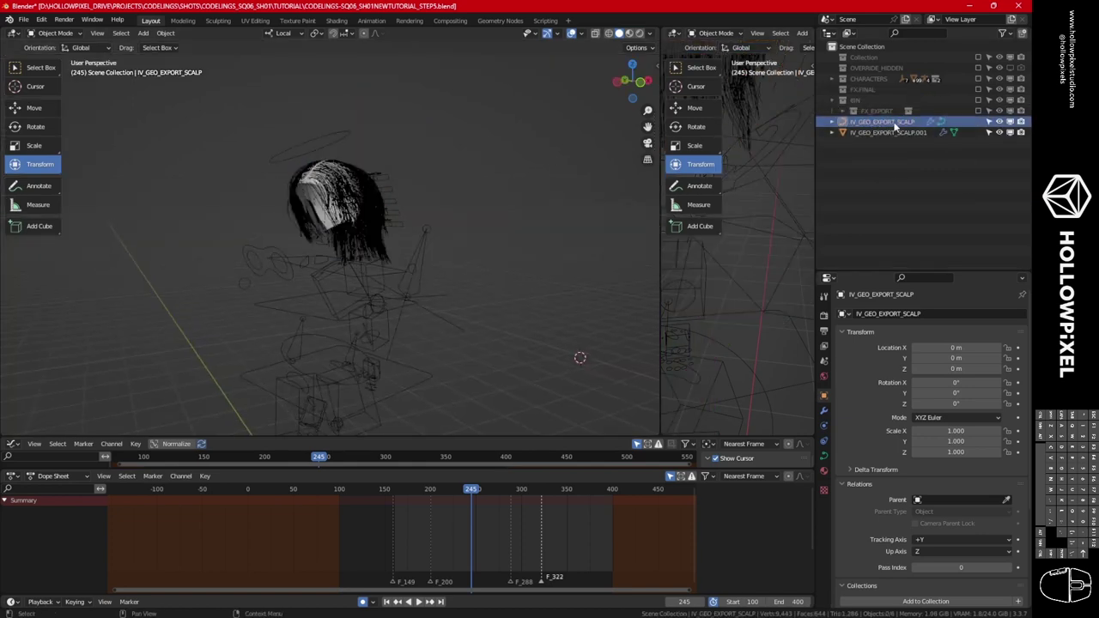
left_click(896, 125)
double_click(897, 123)
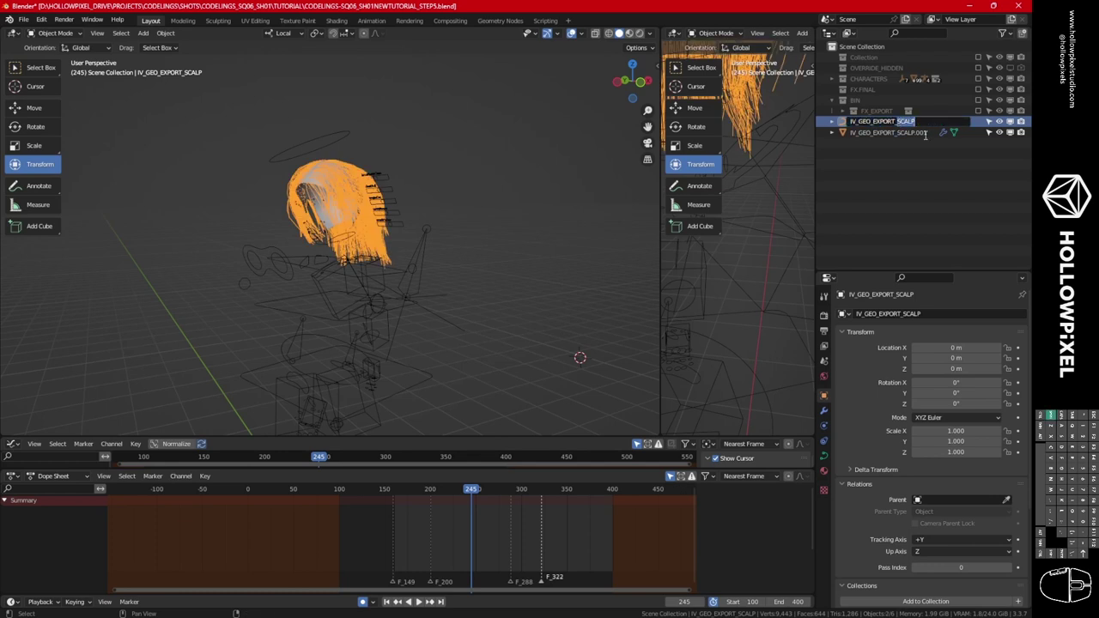
type("HAIR")
key("Return")
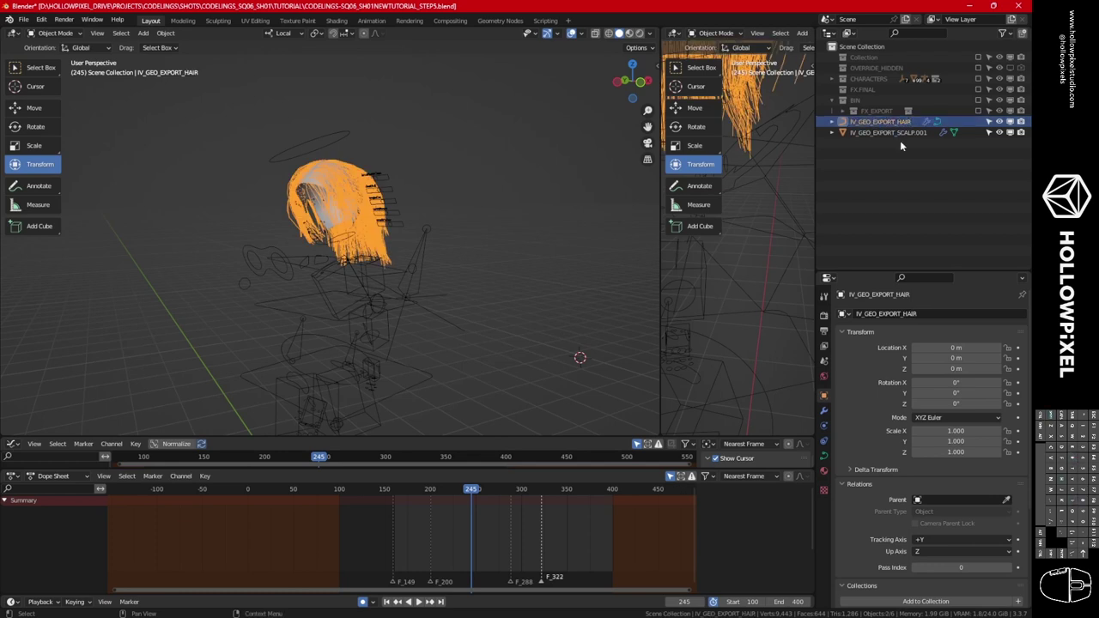
Rename IV_GEO_EXPORT_SCALP.001 to IV_GEO_EXPORT_SCALP.
left_click(897, 133)
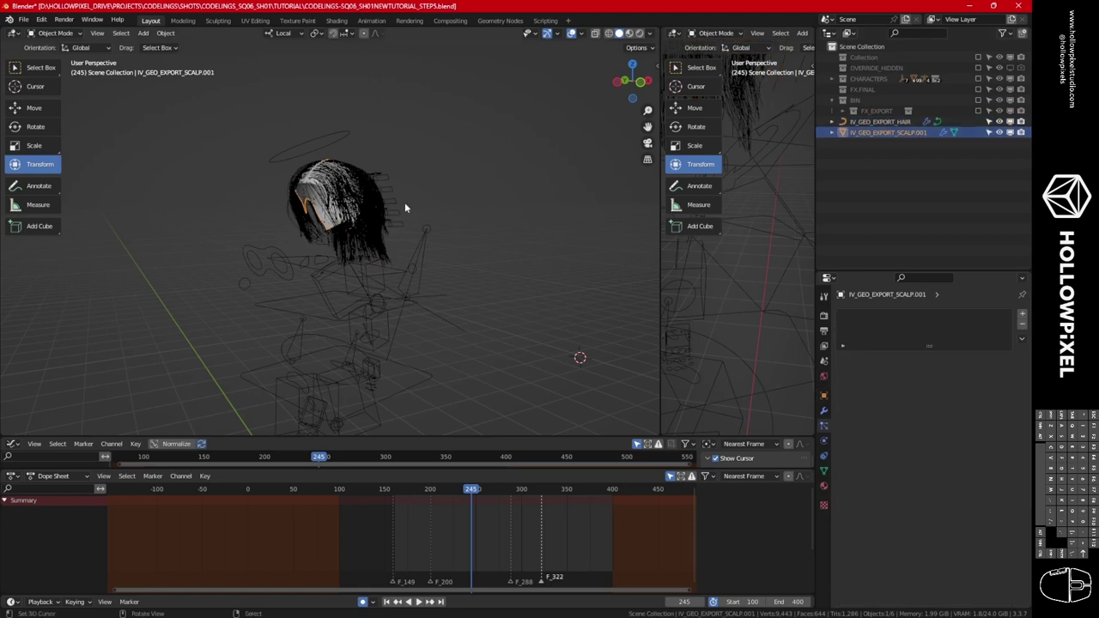
double_click(922, 133)
key("End")
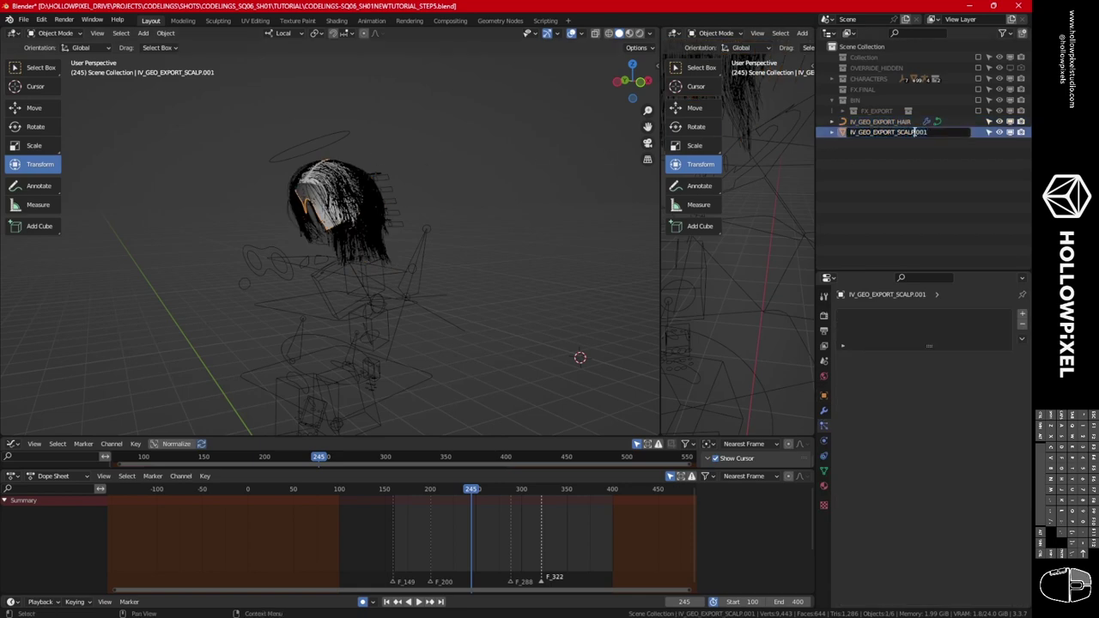
key("BackSpace")
key("BackSpace")
key("BackSpace")
key("BackSpace")
key("Return")
Inspect the scalp with the hair hidden, then show the hair and re-include FX.FINAL.
scroll(365, 184, "up", 6)
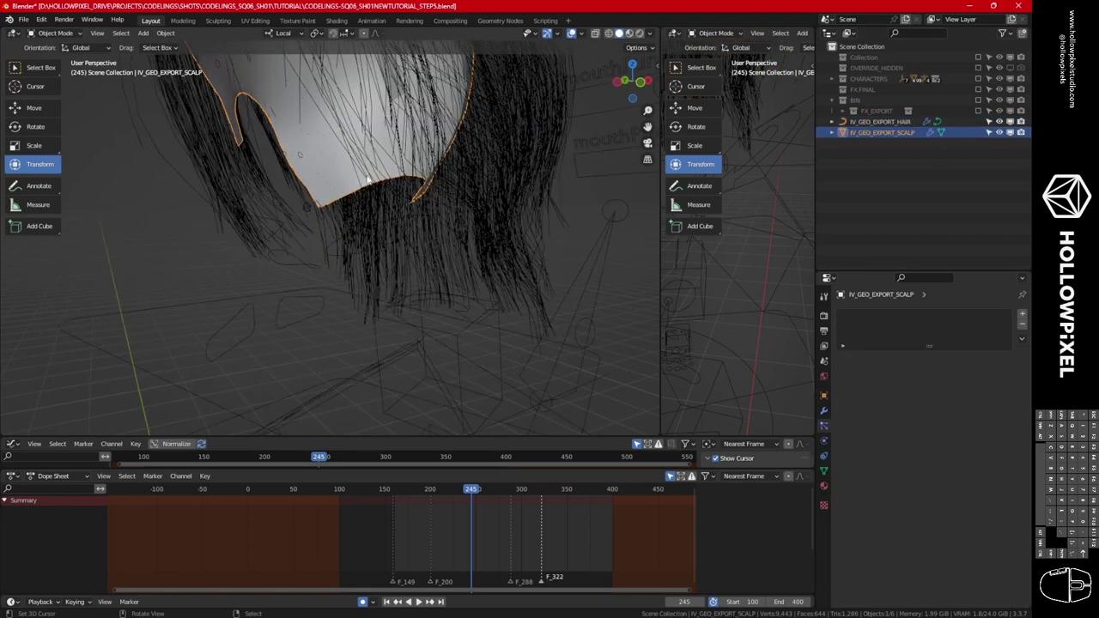
left_click(999, 122)
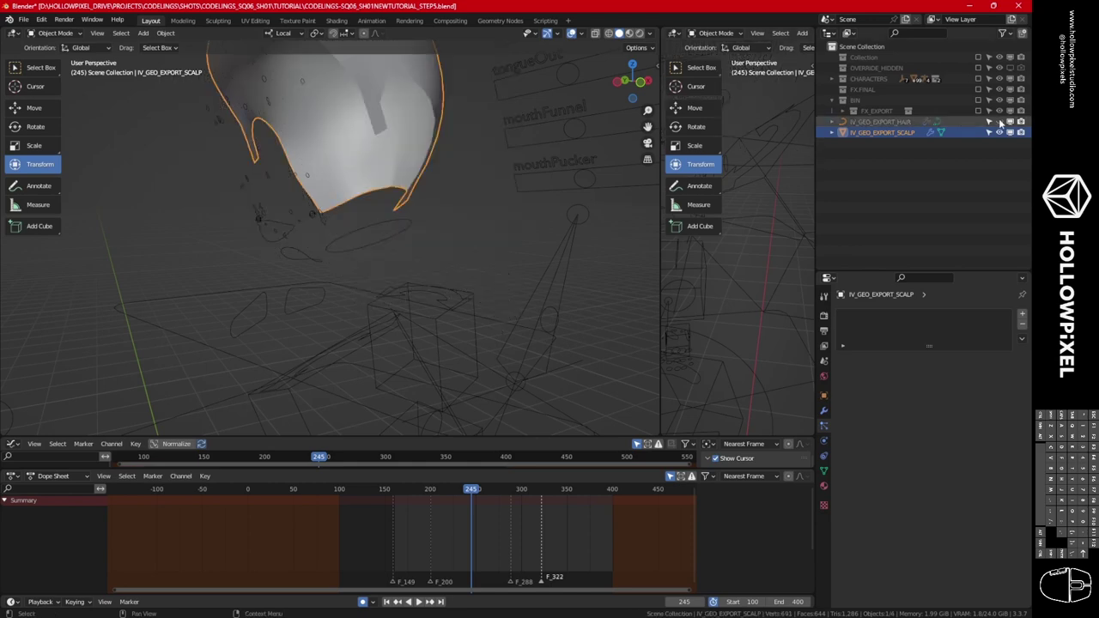
scroll(449, 139, "down", 5)
middle_click_drag(430, 155, 437, 202)
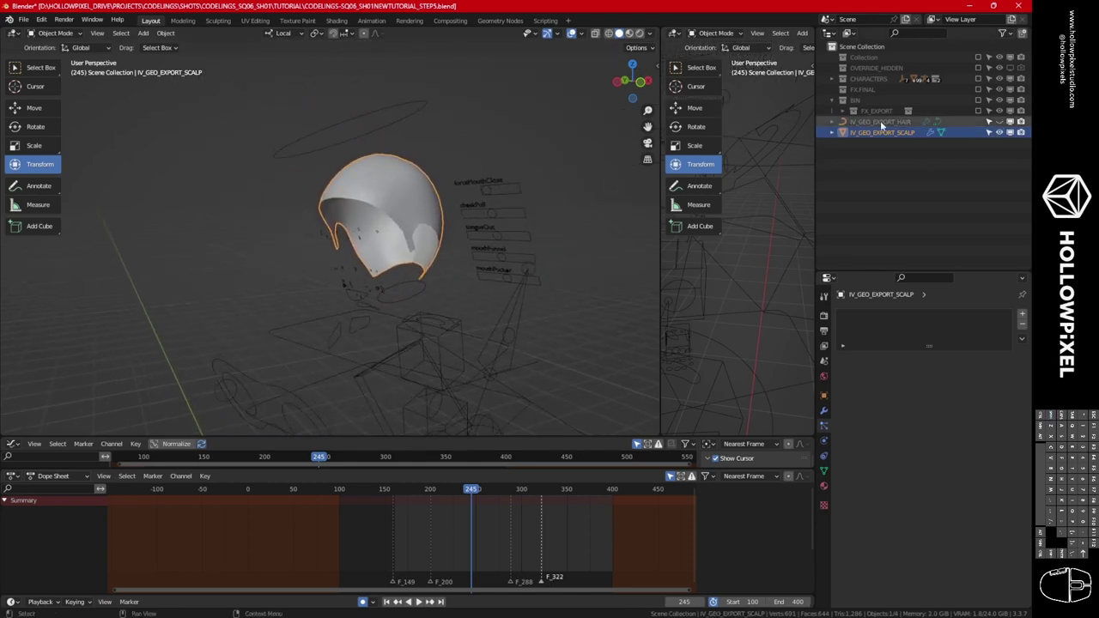
left_click(1000, 121)
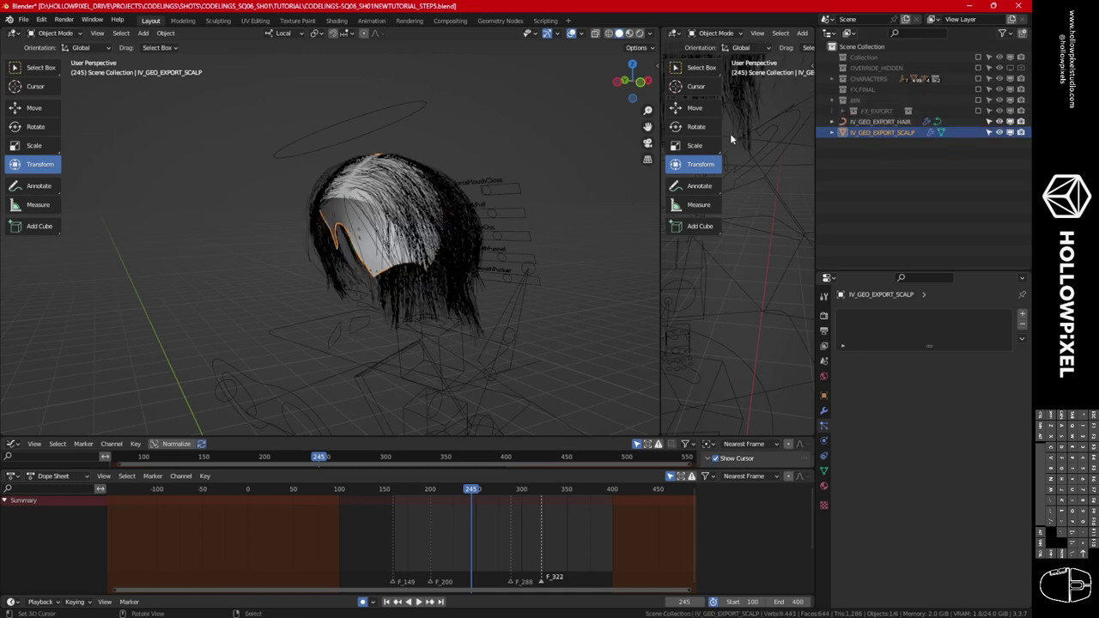
left_click(978, 89)
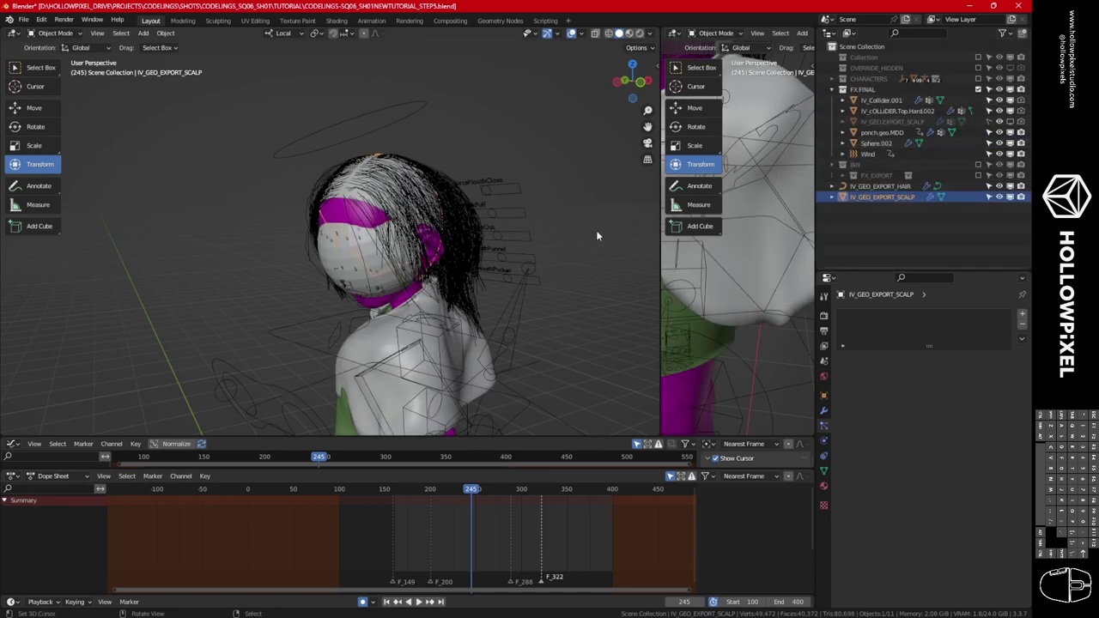
Select the IV_GEO_EXPORT_HAIR object and make the graph area above the dope sheet taller.
middle_click_drag(456, 290, 441, 286)
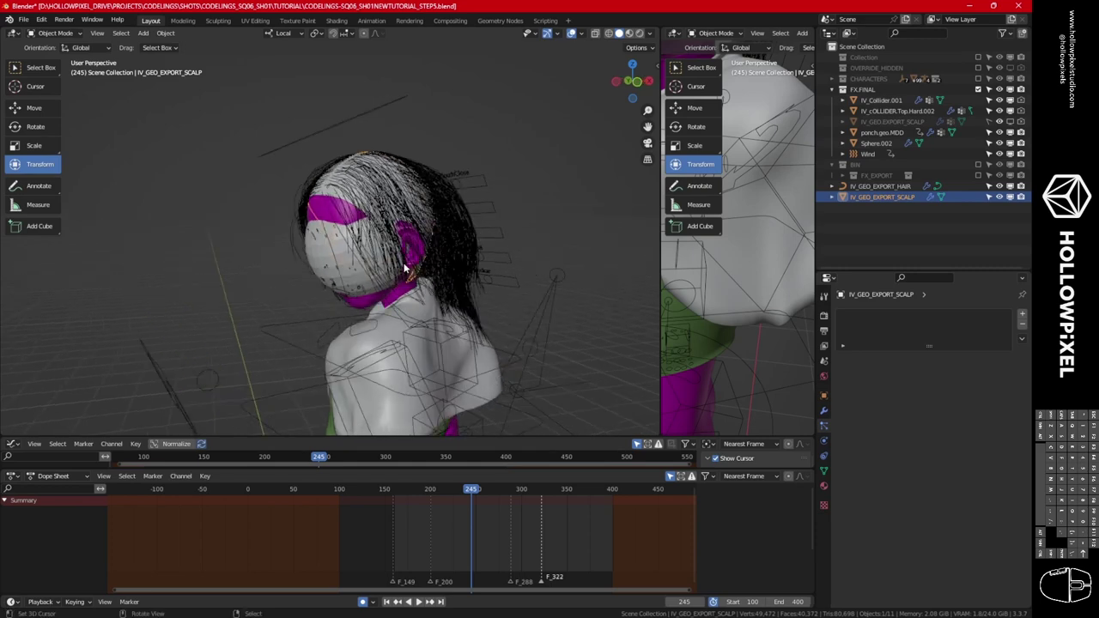
left_click(449, 251)
mouse_move(499, 288)
middle_mouse_down()
mouse_move(458, 274)
mouse_move(483, 275)
middle_mouse_up()
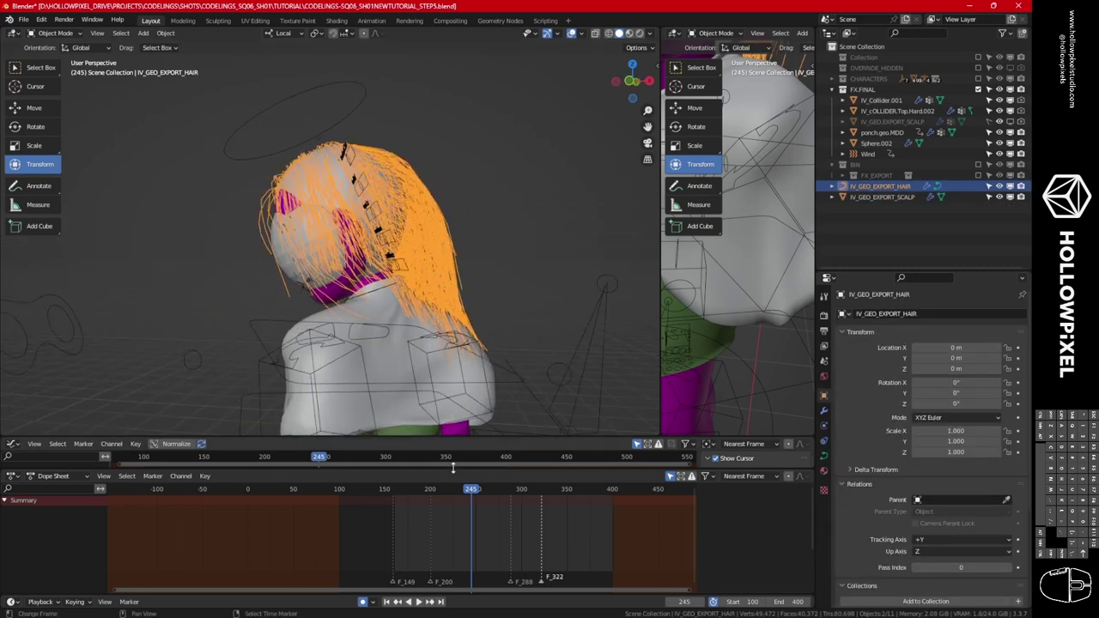
left_click_drag(450, 467, 460, 555)
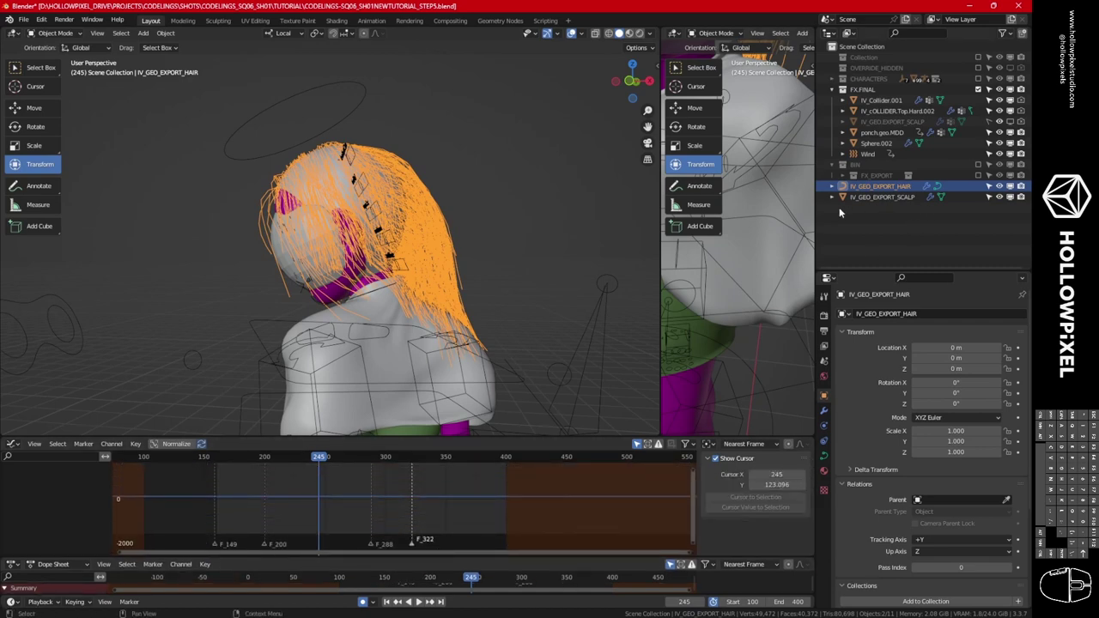
middle_click_drag(550, 284, 472, 280)
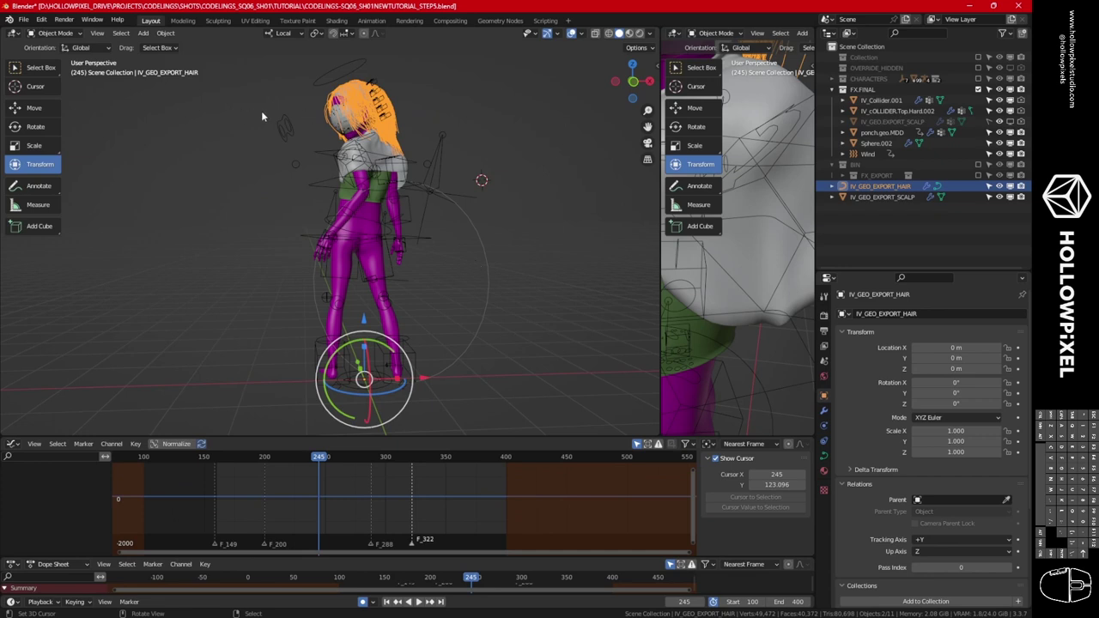
Snap the 3D cursor to the world origin and add a cube there.
key("shift+s")
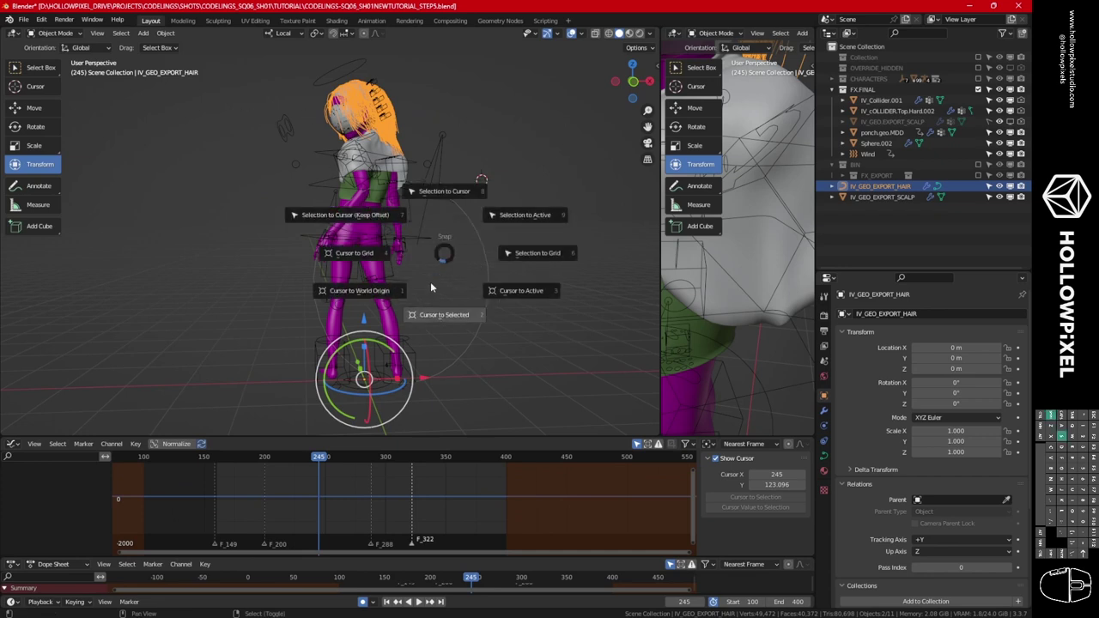
left_click(383, 291)
key("shift+a")
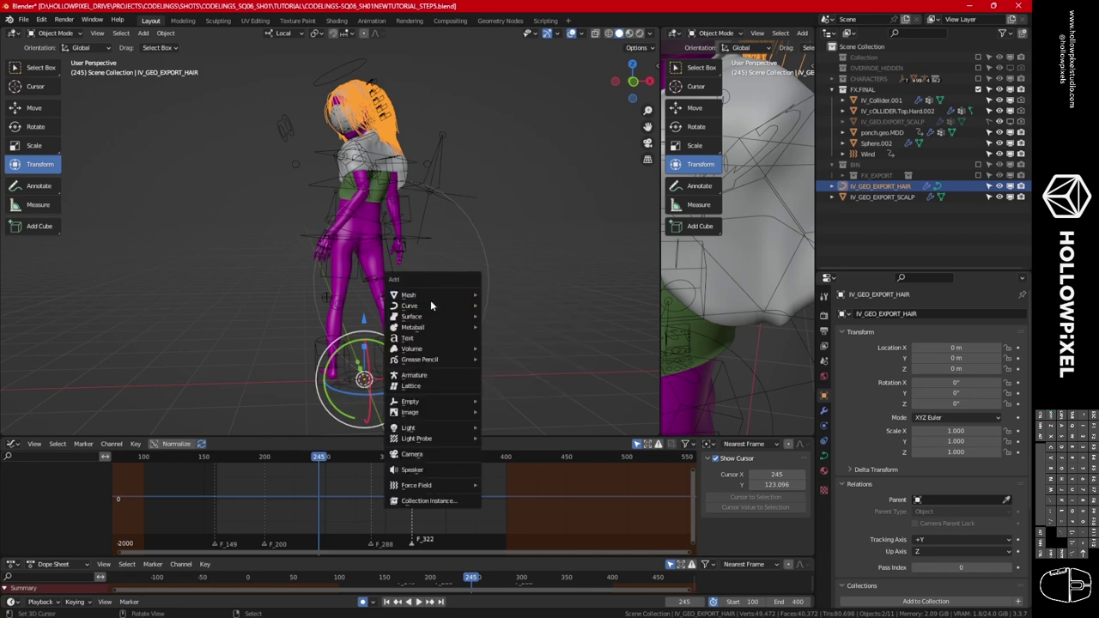
left_click(502, 305)
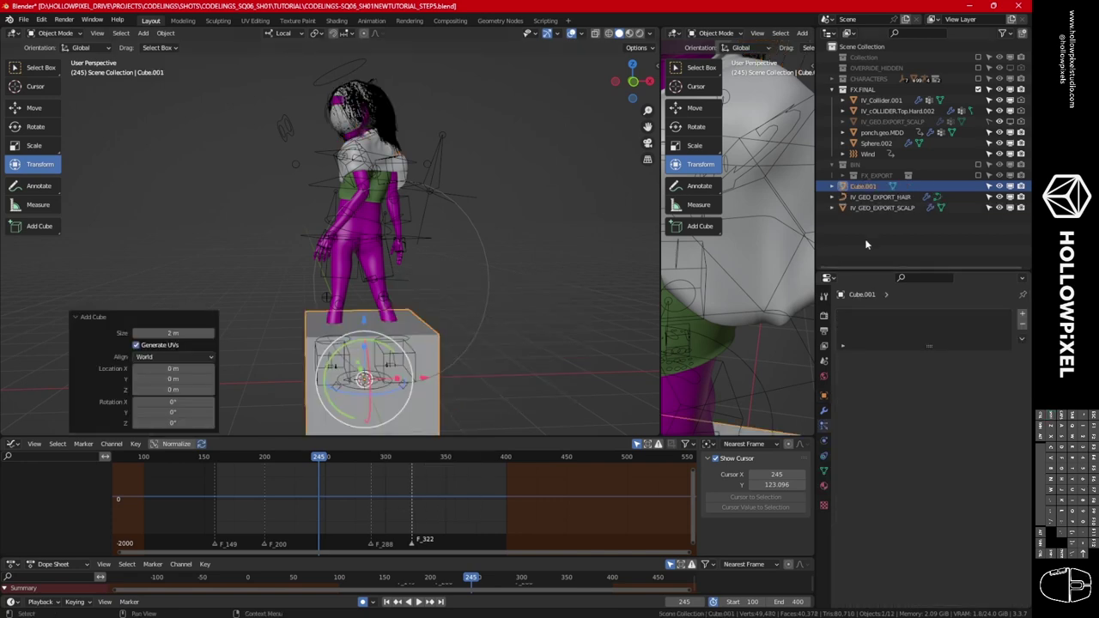
Rename the cube MDD_EXPORT and hide IV_GEO_EXPORT_HAIR in the viewport.
double_click(896, 185)
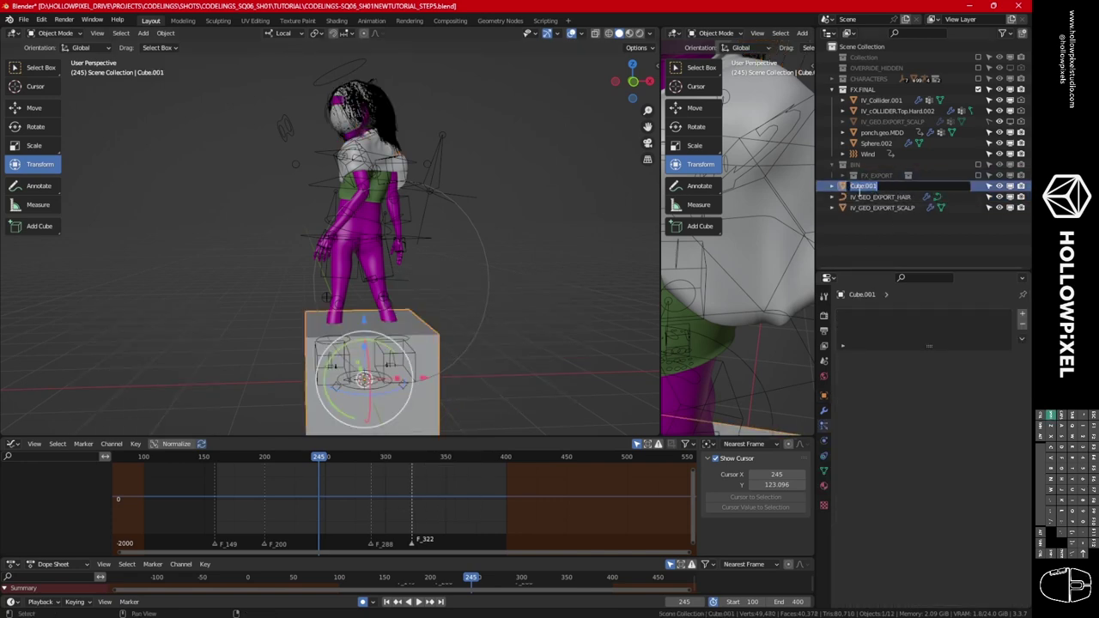
type("MMDD")
key("BackSpace")
key("BackSpace")
key("BackSpace")
key("BackSpace")
type("MDD_EXPORT")
key("Return")
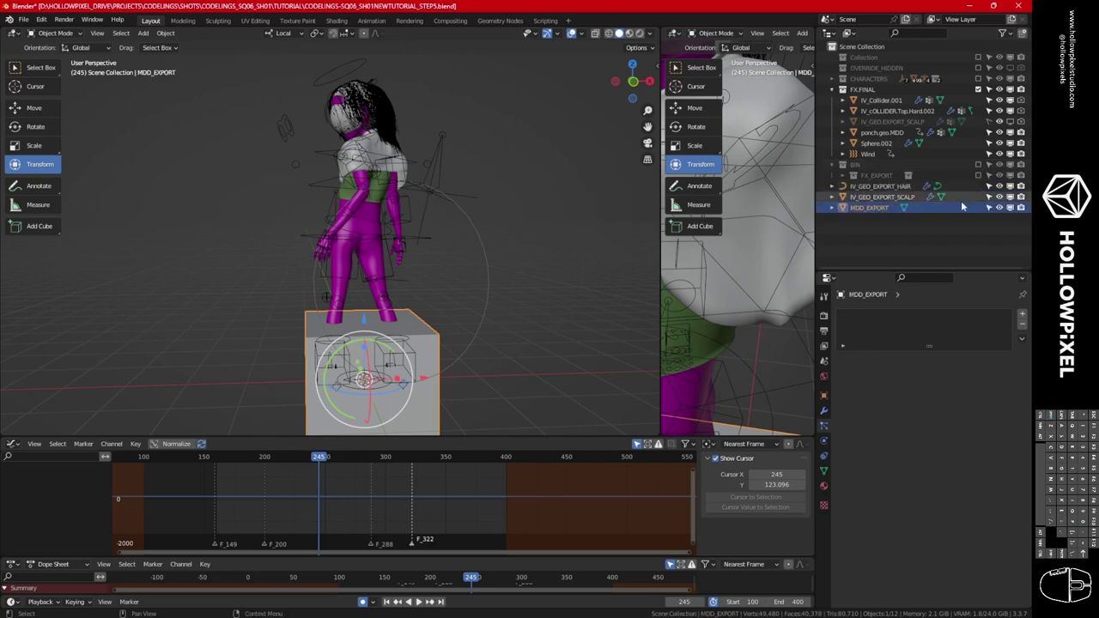
left_click(999, 185)
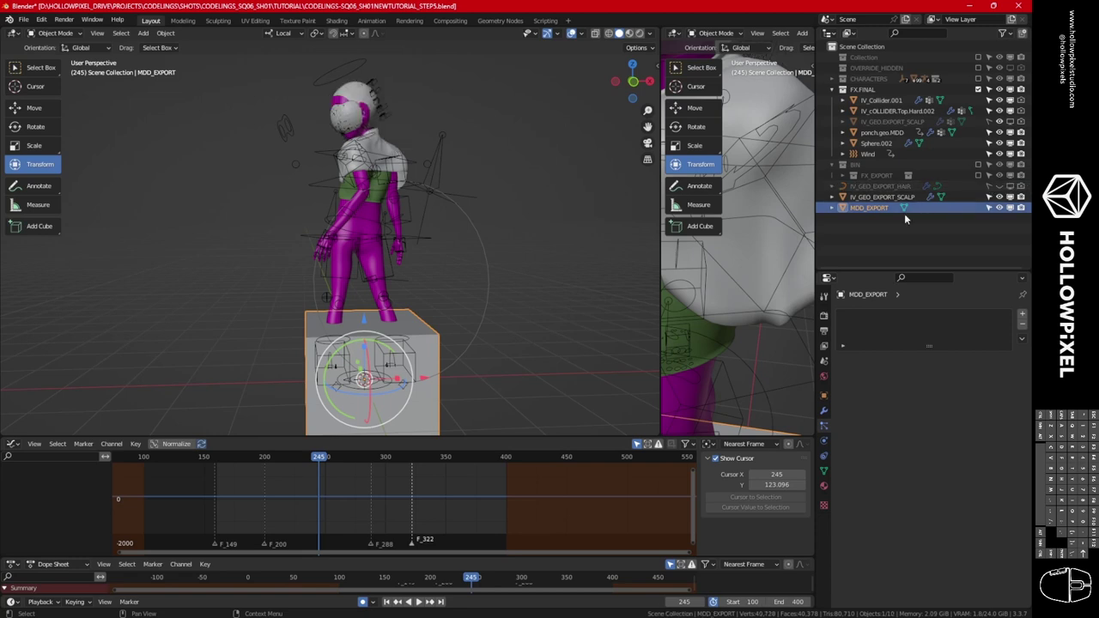
Switch the graph area to the Geometry Node Editor and create a new node tree for MDD_EXPORT.
left_click(12, 444)
left_click(50, 533)
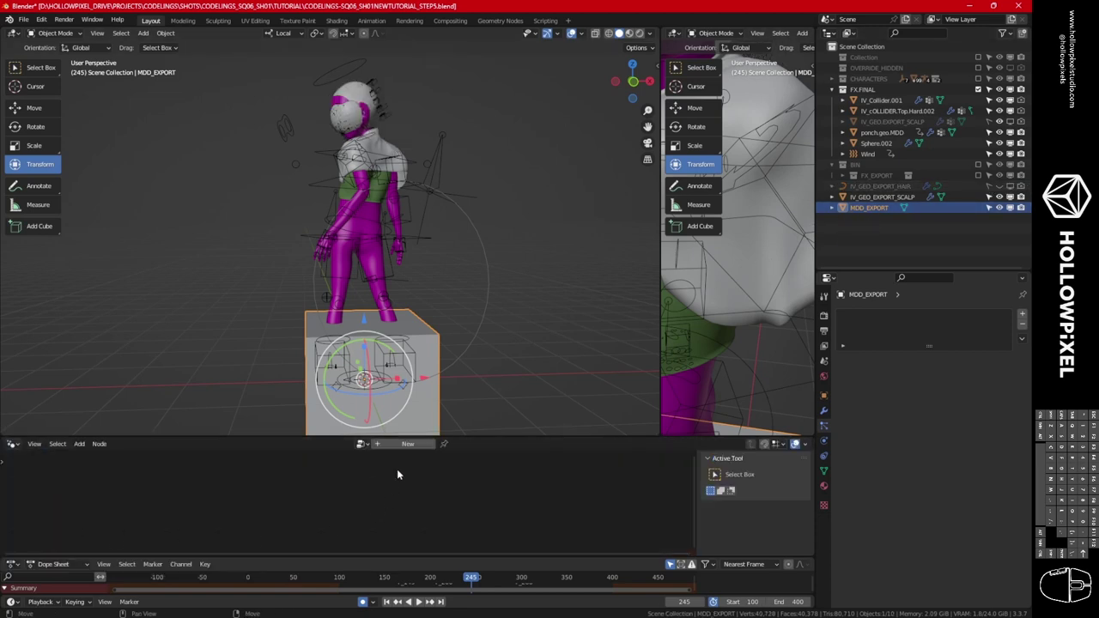
left_click(401, 445)
left_click_drag(504, 434, 504, 328)
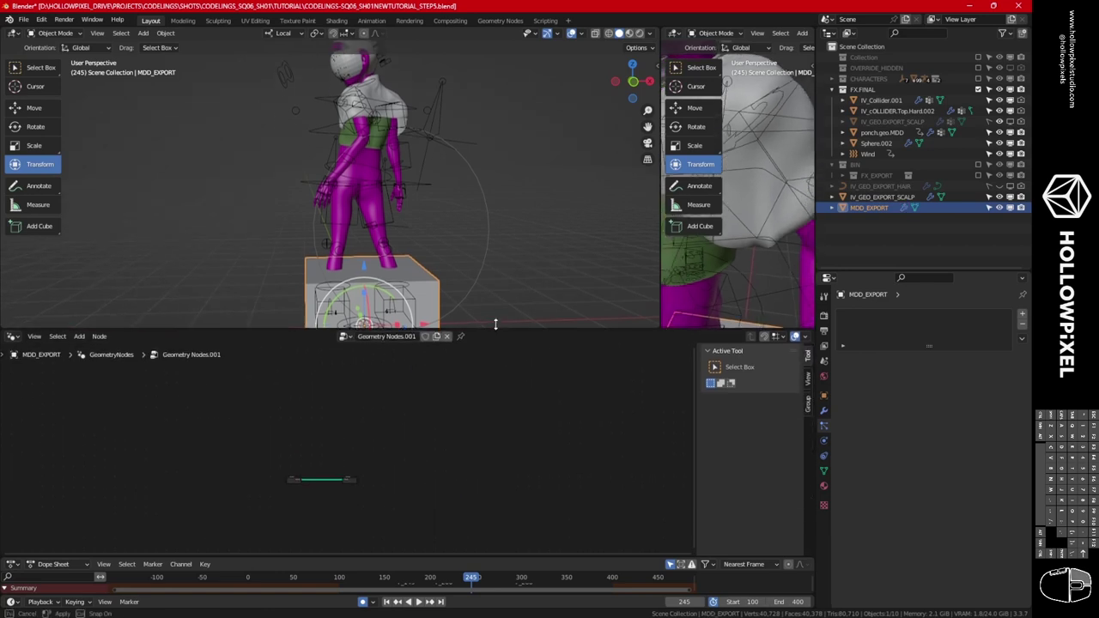
scroll(388, 460, "up", 5)
scroll(362, 455, "up", 1)
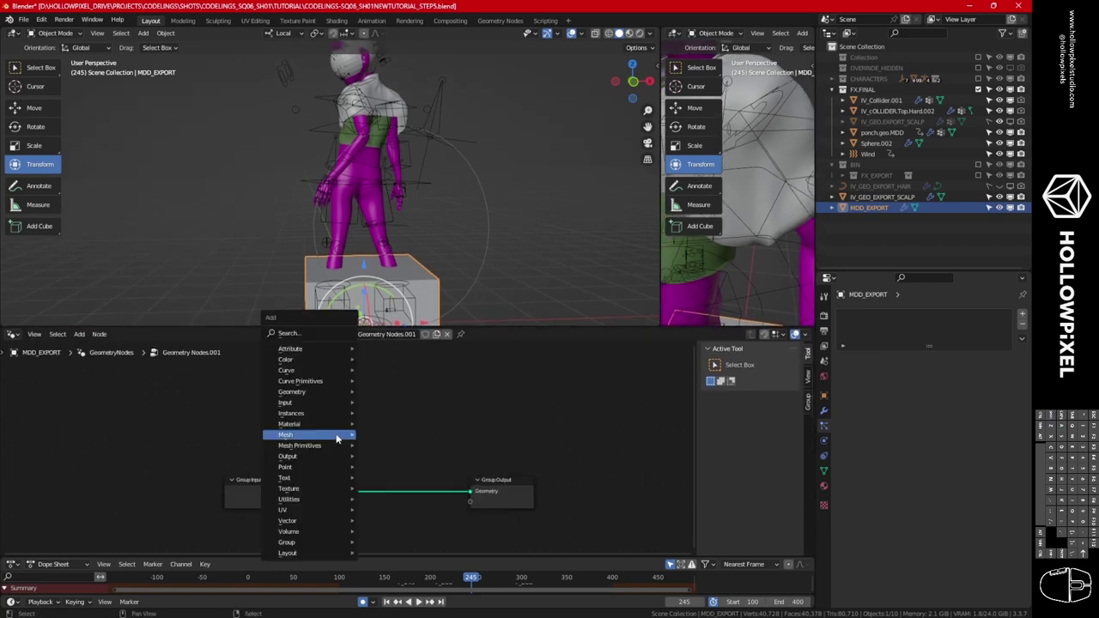
Add an Object Info node, removing a mistakenly added Face Area node.
key("shift+a")
mouse_move(310, 353)
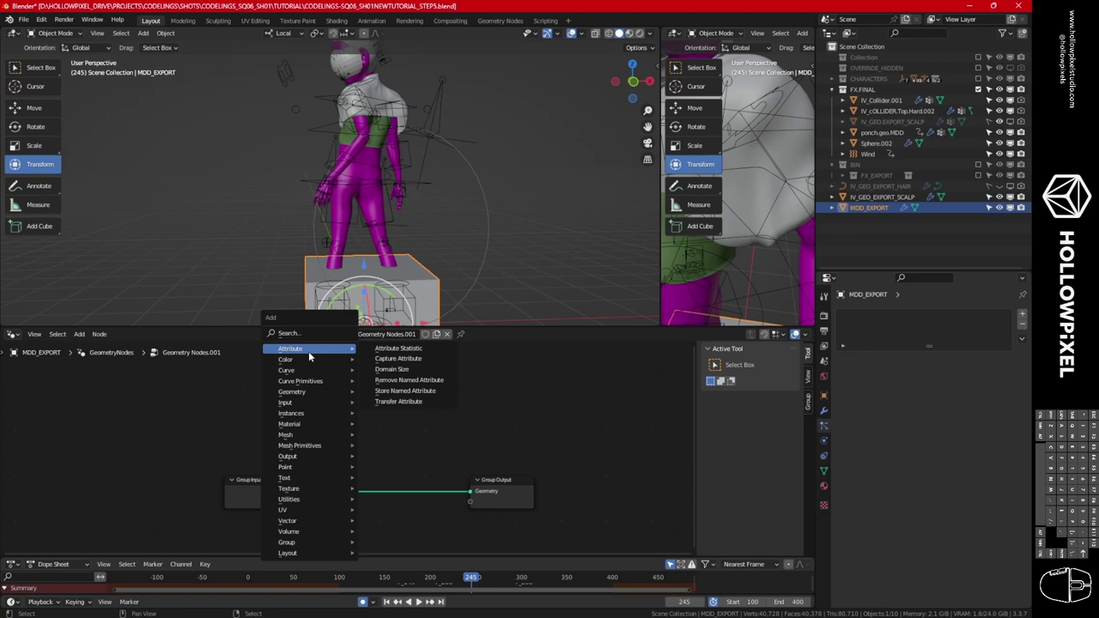
key("shift")
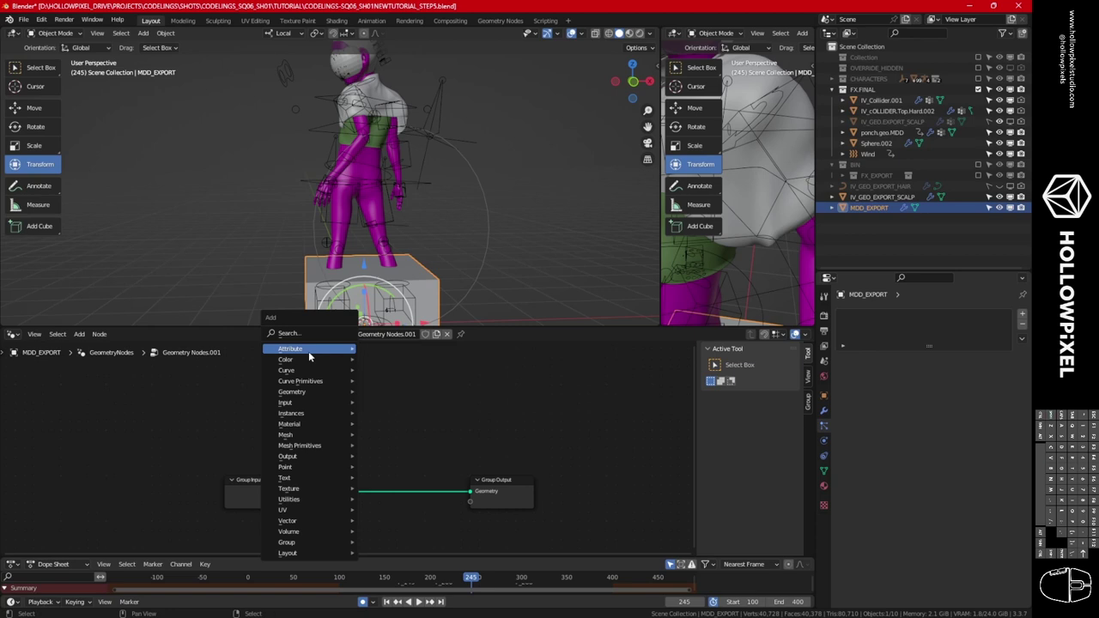
mouse_move(285, 434)
left_click(396, 249)
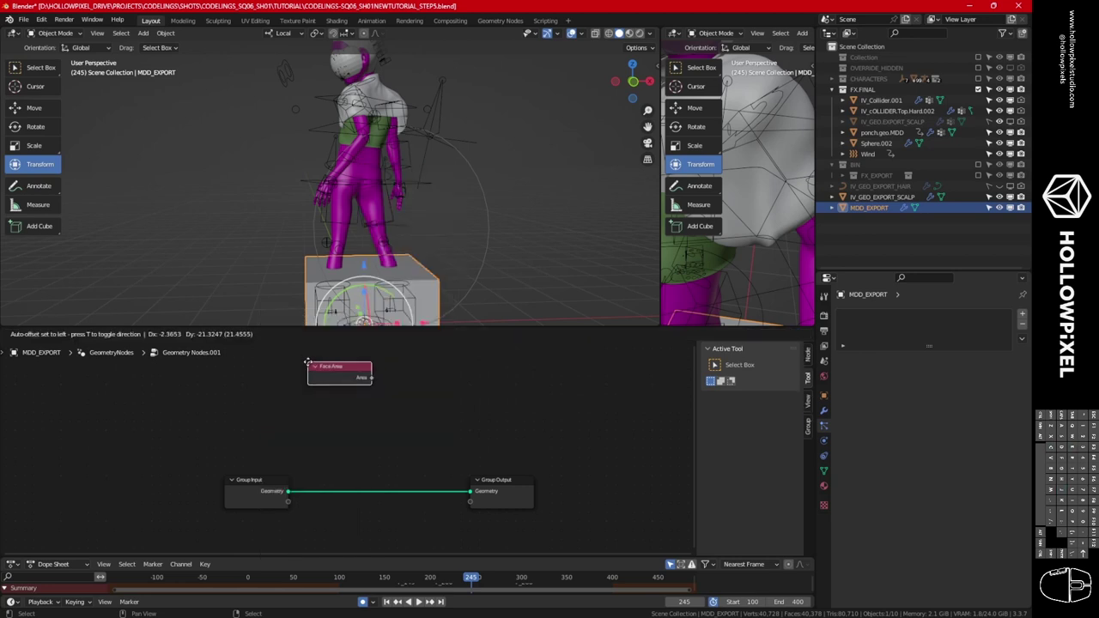
left_click(342, 404)
key("x")
key("shift+a")
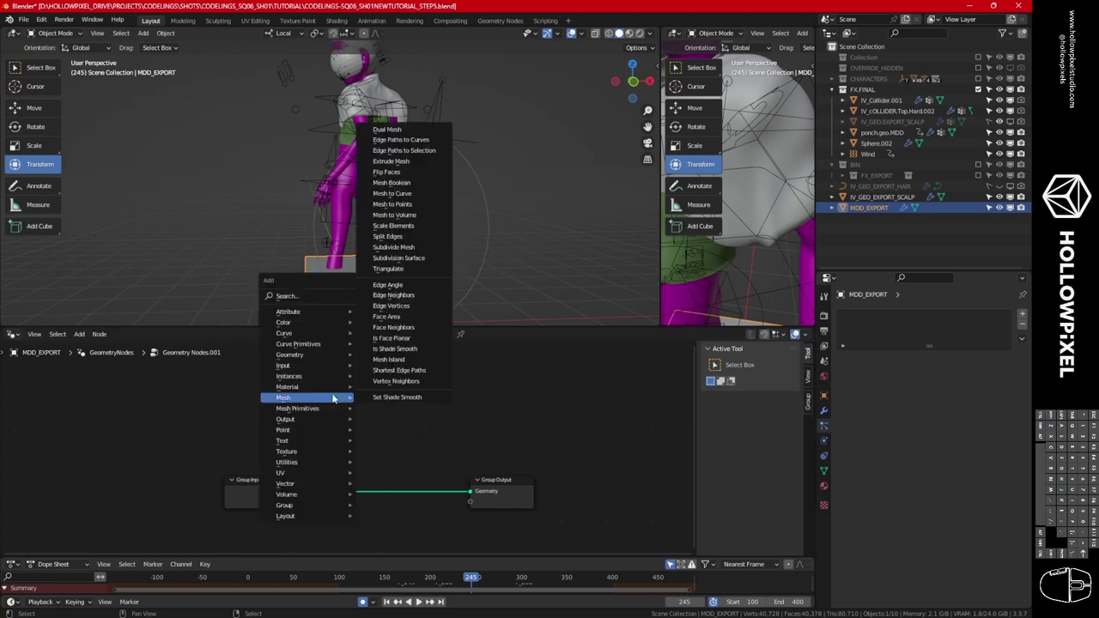
left_click(309, 296)
type("o")
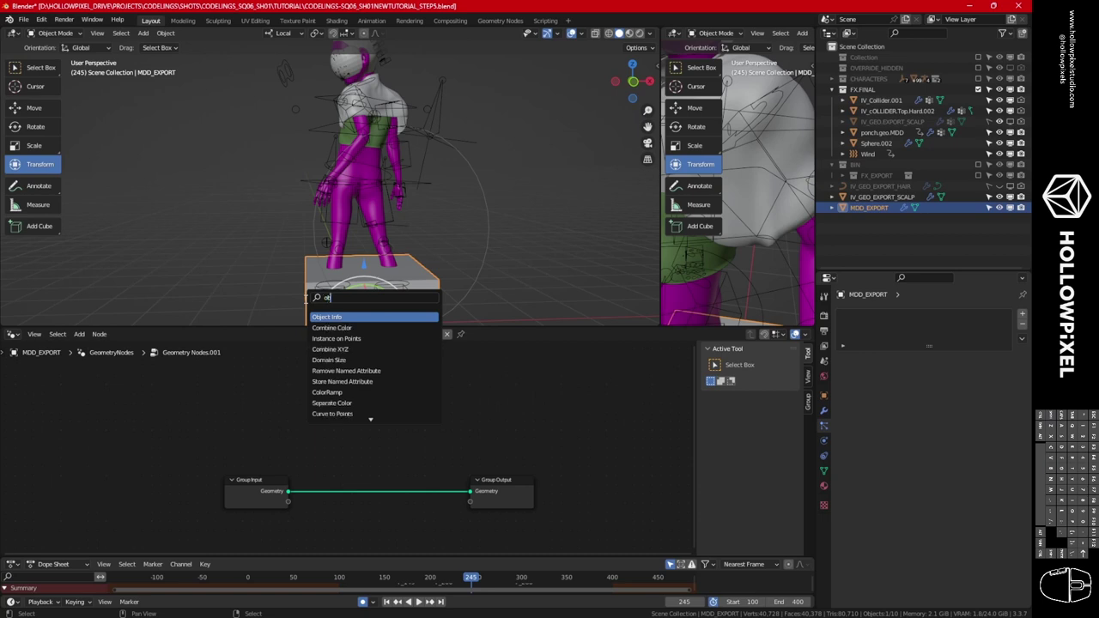
type("bje")
key("Return")
left_click(362, 401)
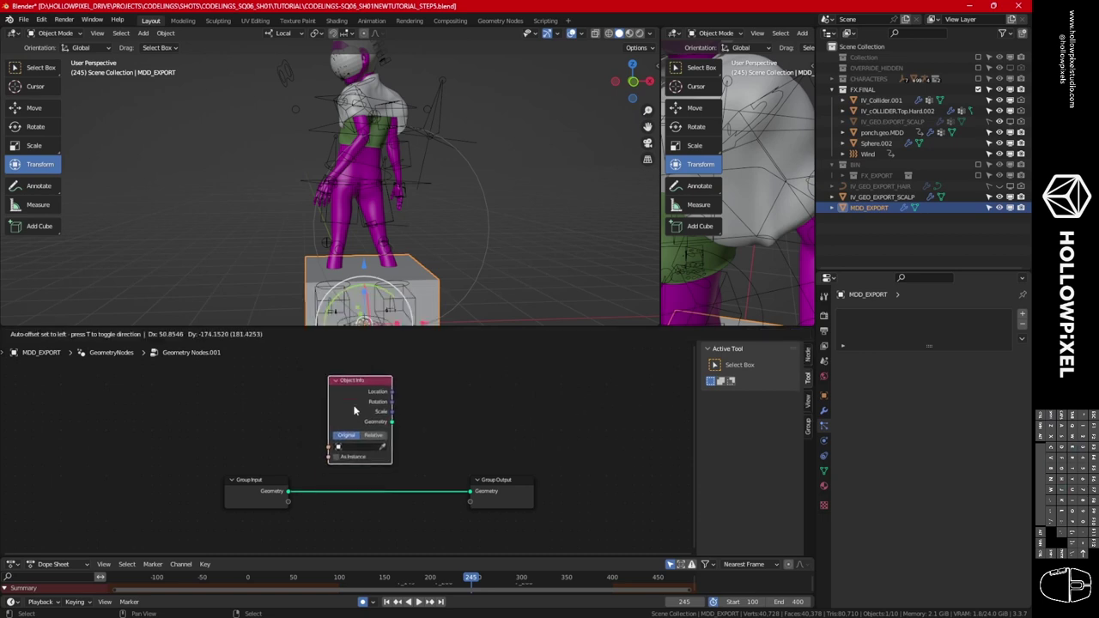
Link Object Info Geometry to Group Output and set its object to IV_GEO_EXPORT_HAIR.
left_click_drag(391, 421, 470, 493)
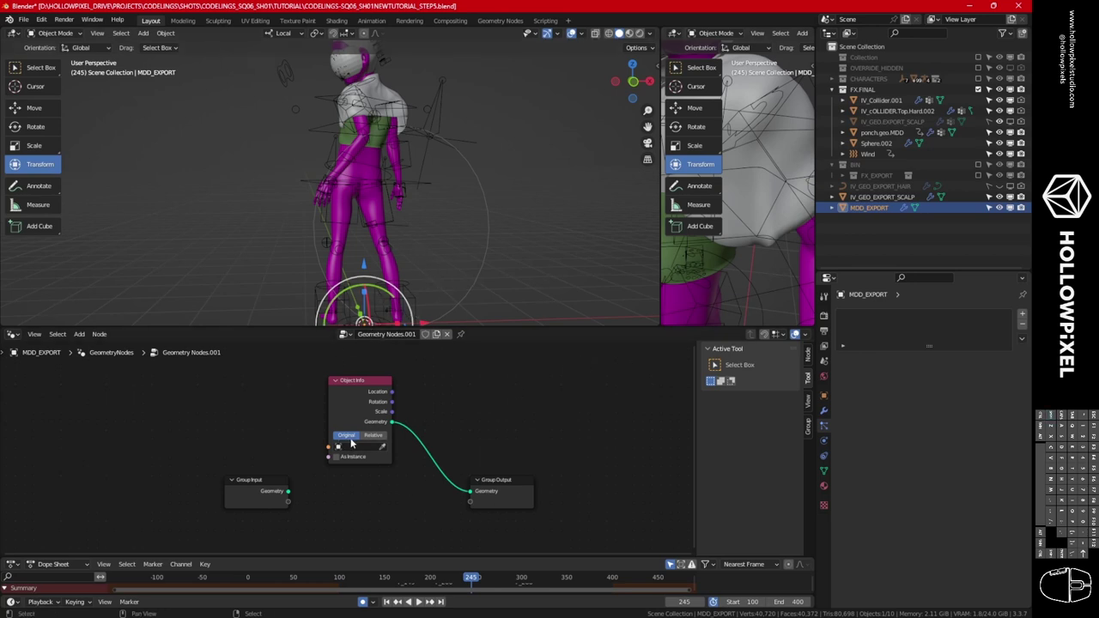
left_click(382, 446)
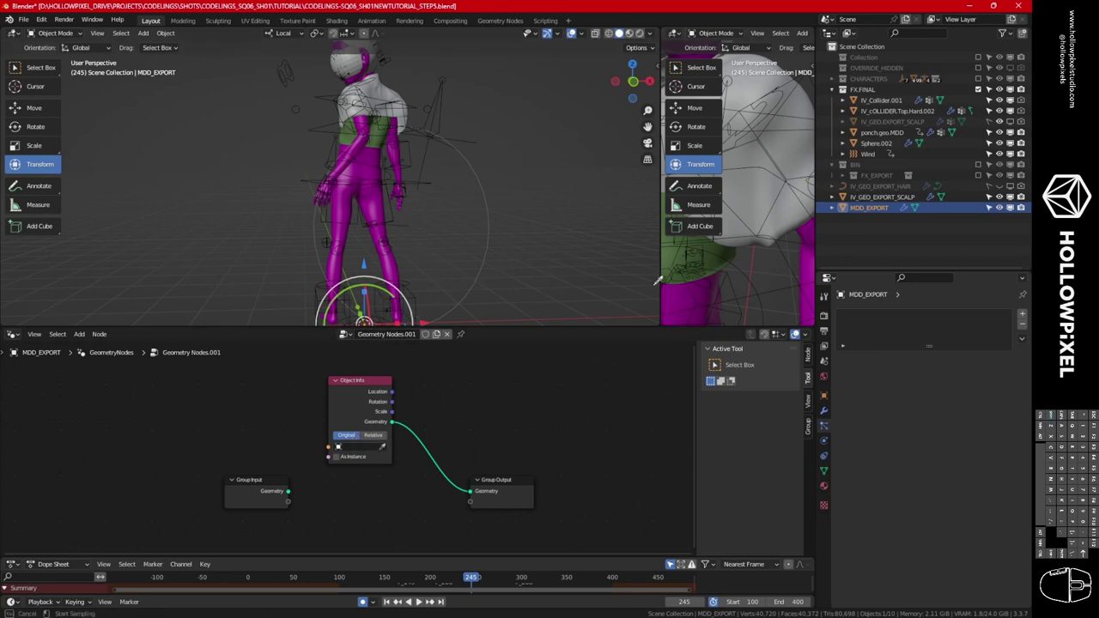
left_click(861, 187)
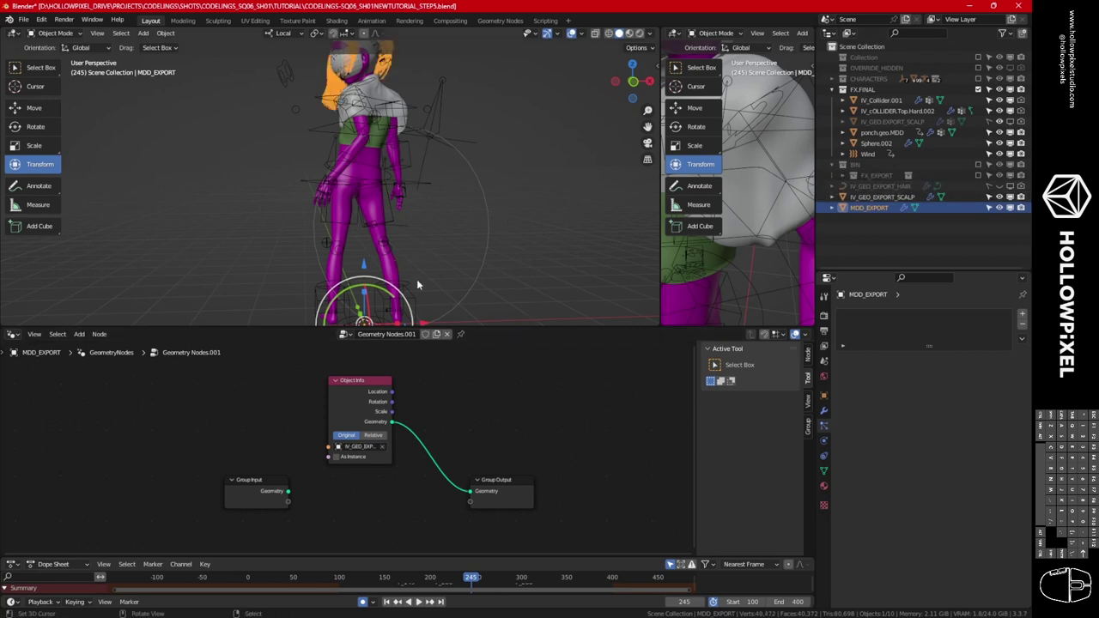
left_click_drag(360, 554, 361, 494)
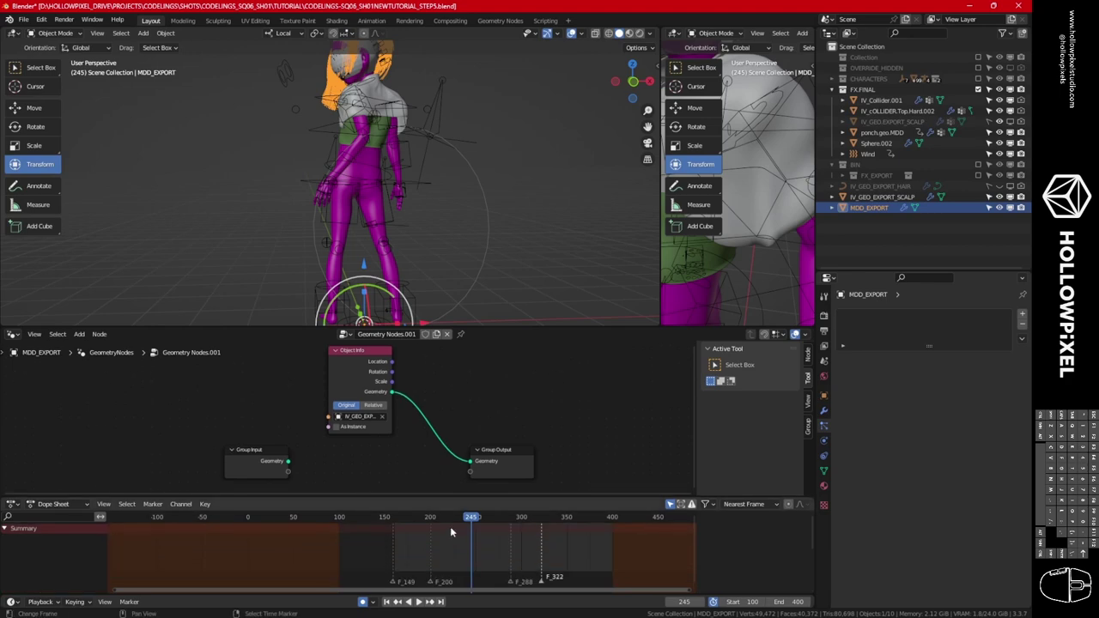
Go to frame 229 and view the hair-covered character through the scene camera.
left_click(456, 517)
middle_click_drag(376, 169, 433, 229)
key("KP_0")
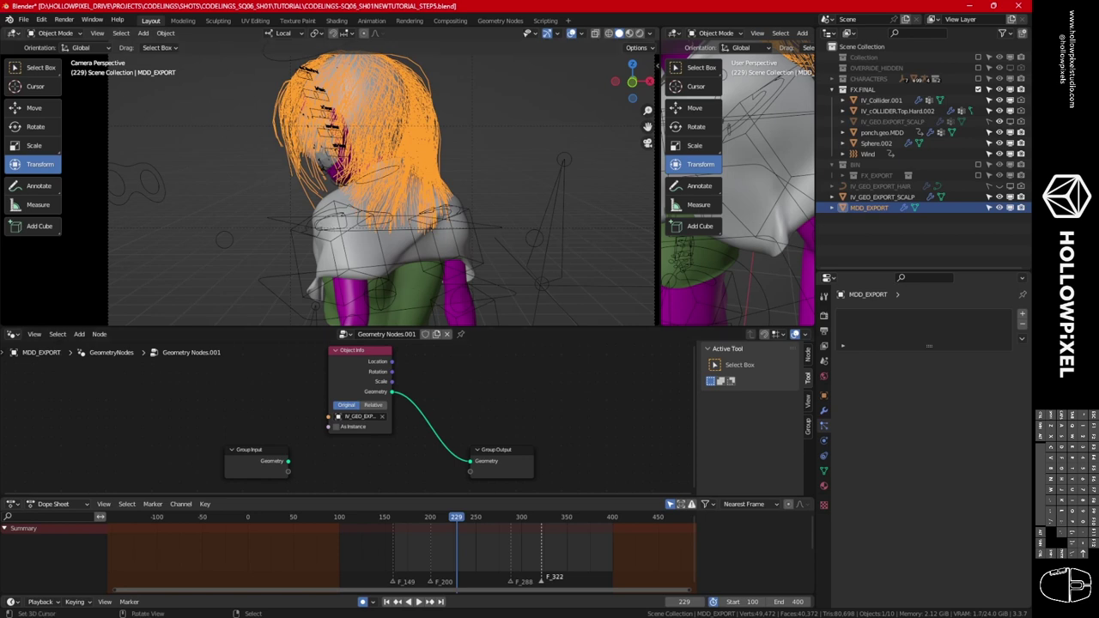
Start a Lightwave Point Cache (.mdd) export with the start frame set to 0.
left_click(26, 20)
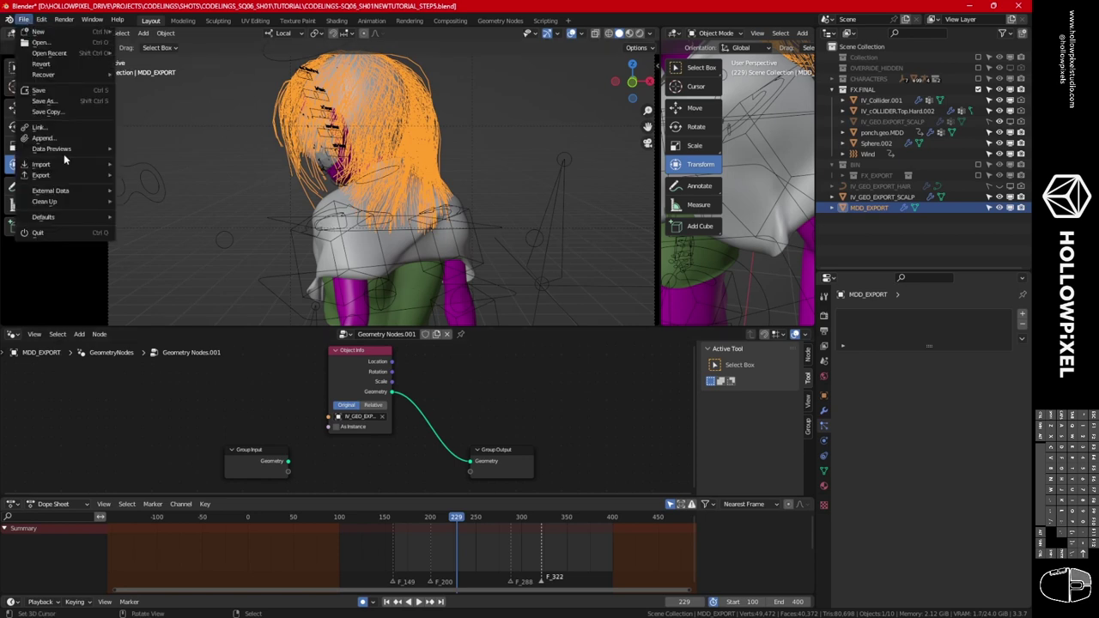
mouse_move(62, 176)
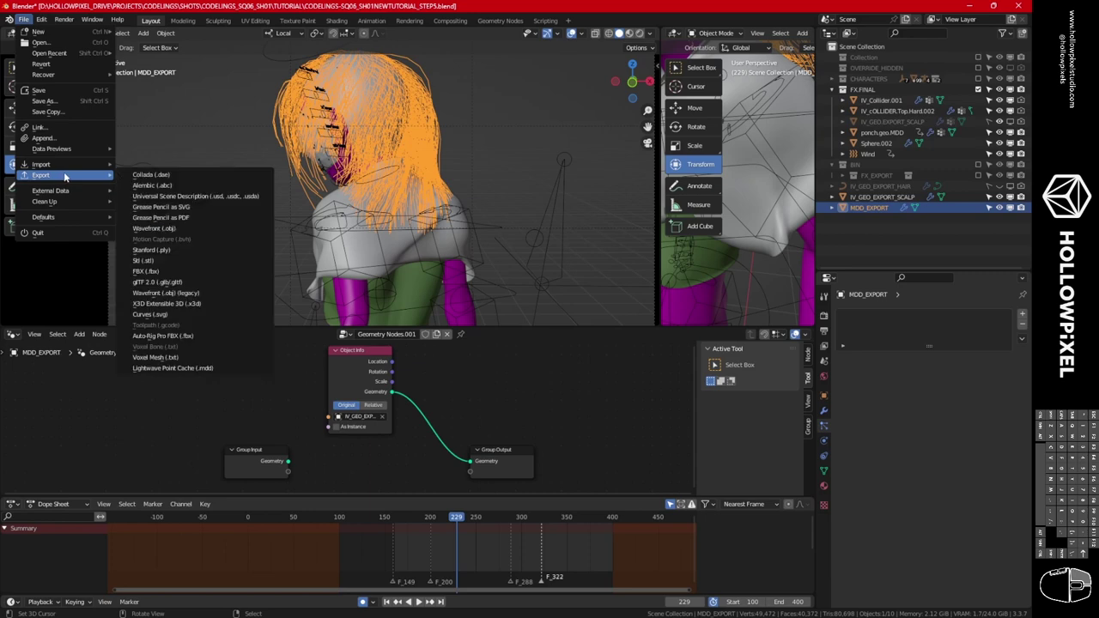
left_click(162, 369)
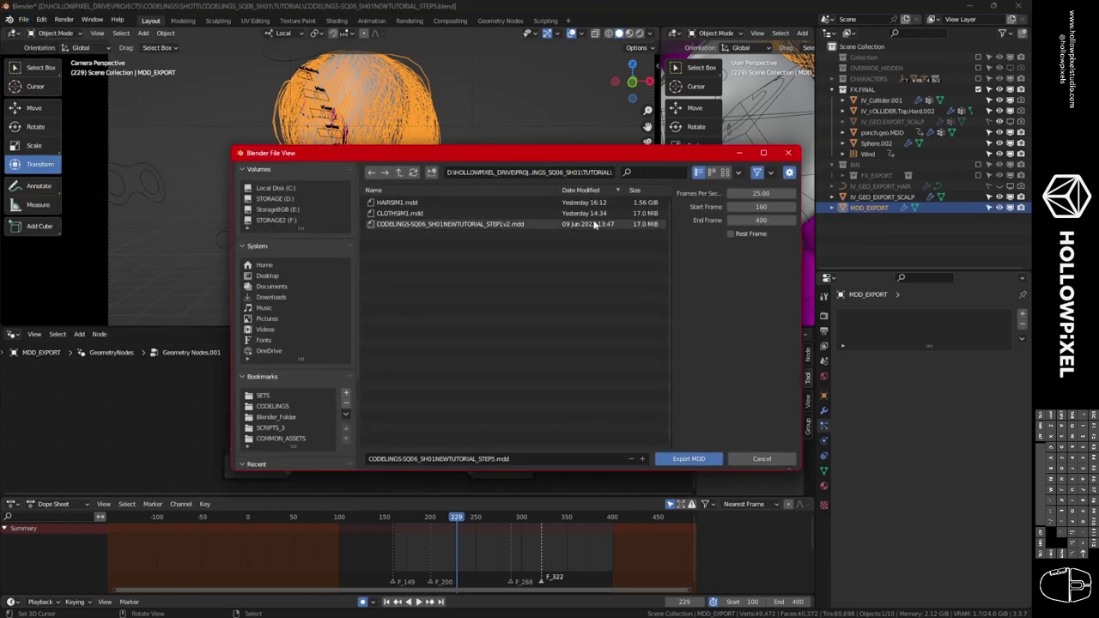
left_click(759, 207)
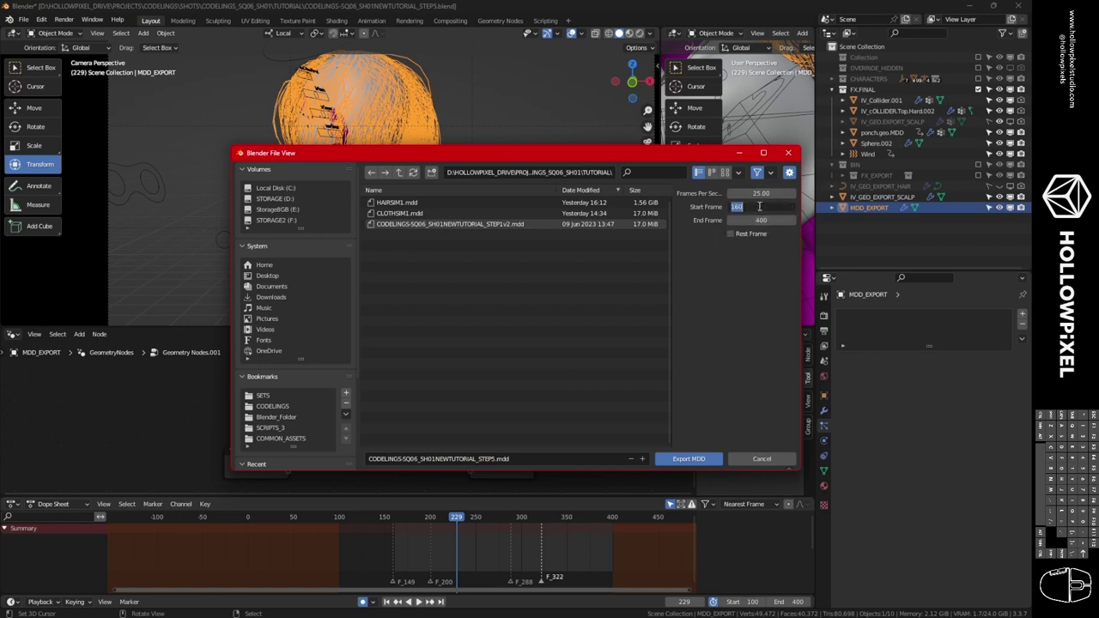
type("0")
key("Return")
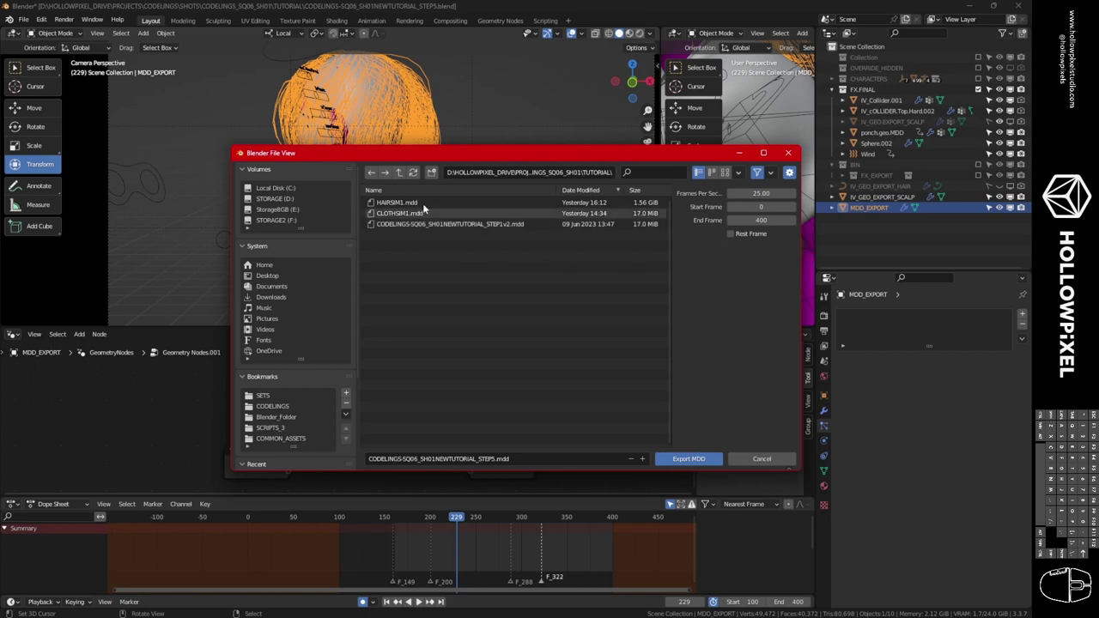
Name the cache file HAIRSIM2.mdd and export frames 0–400.
left_click(397, 202)
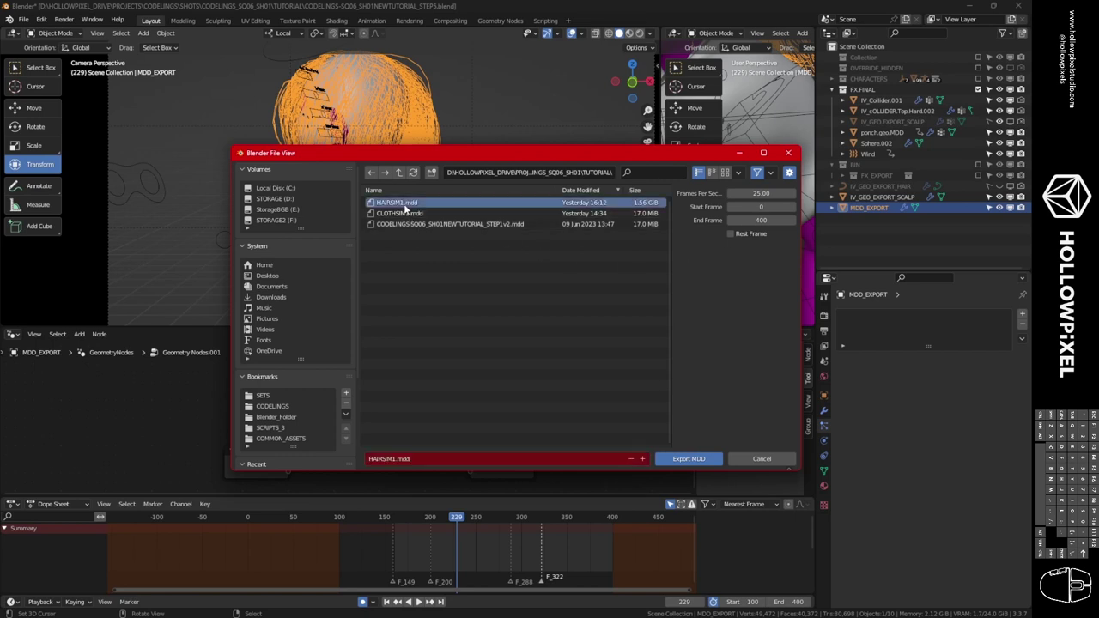
left_click(395, 459)
left_click(395, 459)
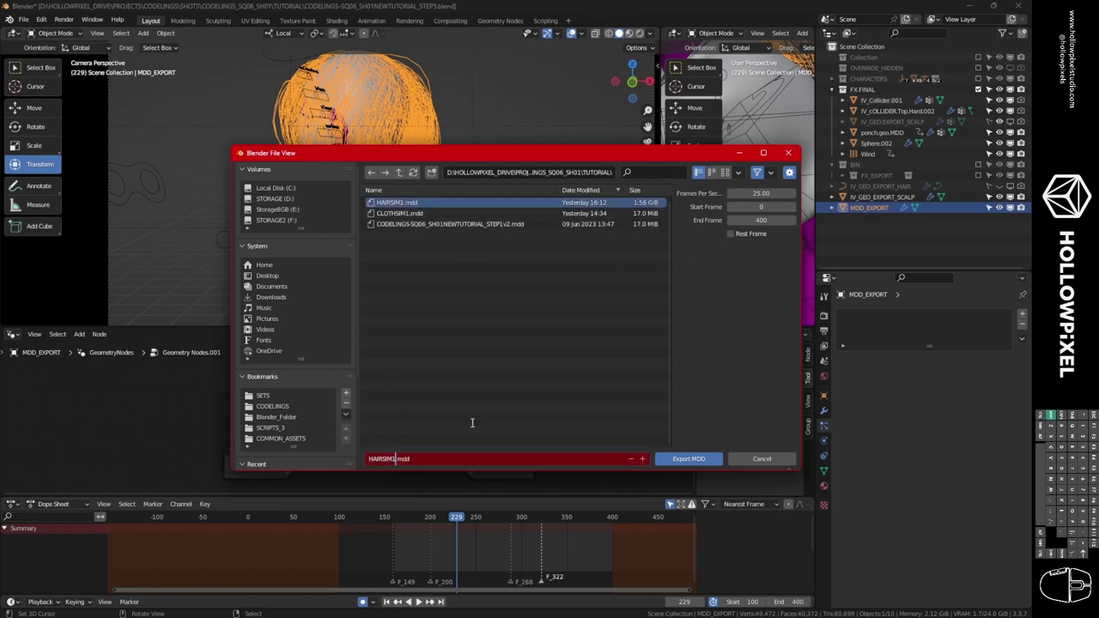
key("BackSpace")
type("2")
left_click(692, 457)
left_click(692, 457)
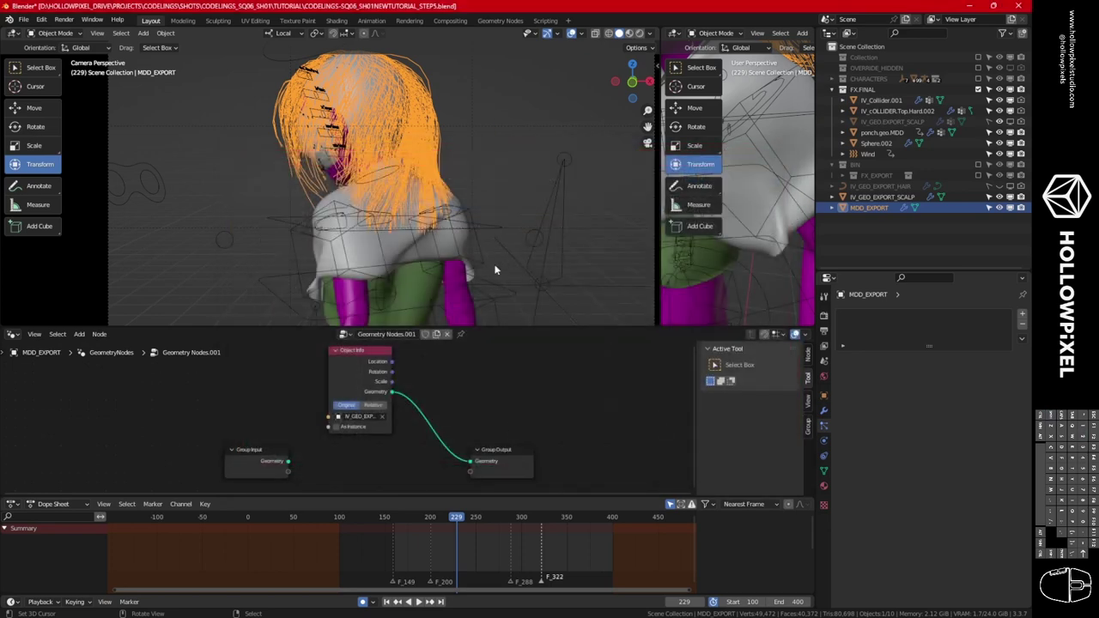
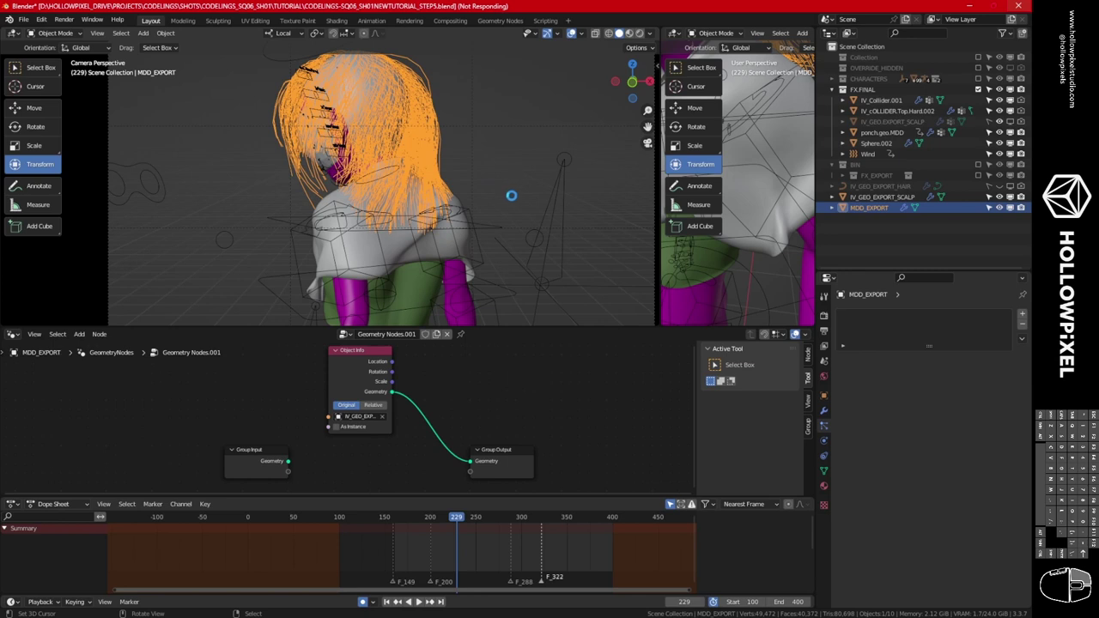
Play the animation from frame 223 to check the hair, then return to frame 0.
left_click(449, 520)
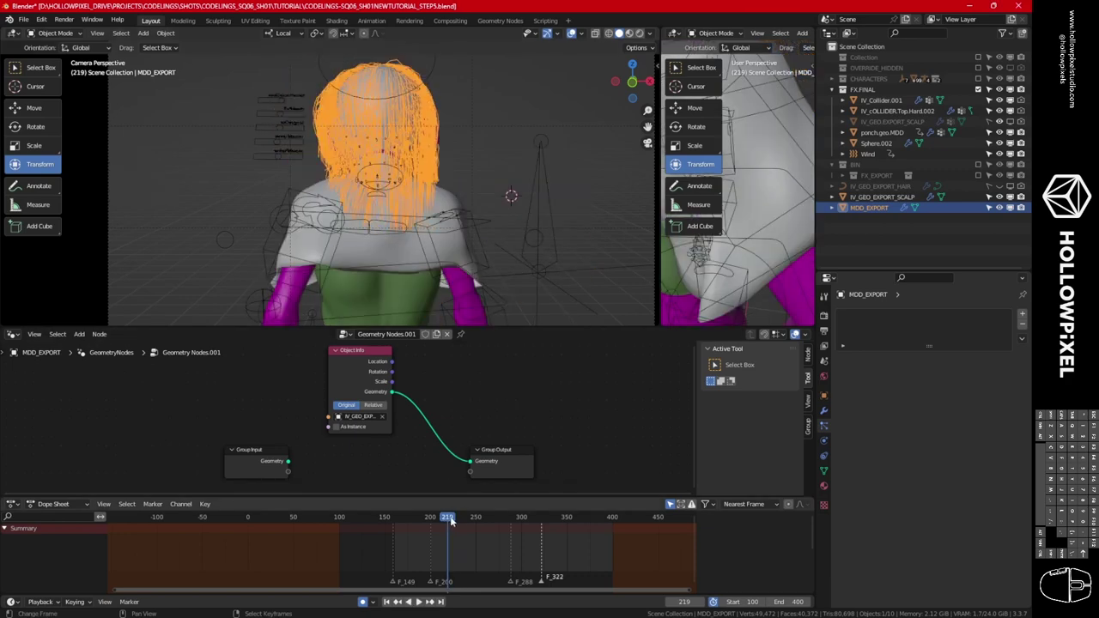
key("space")
key("space")
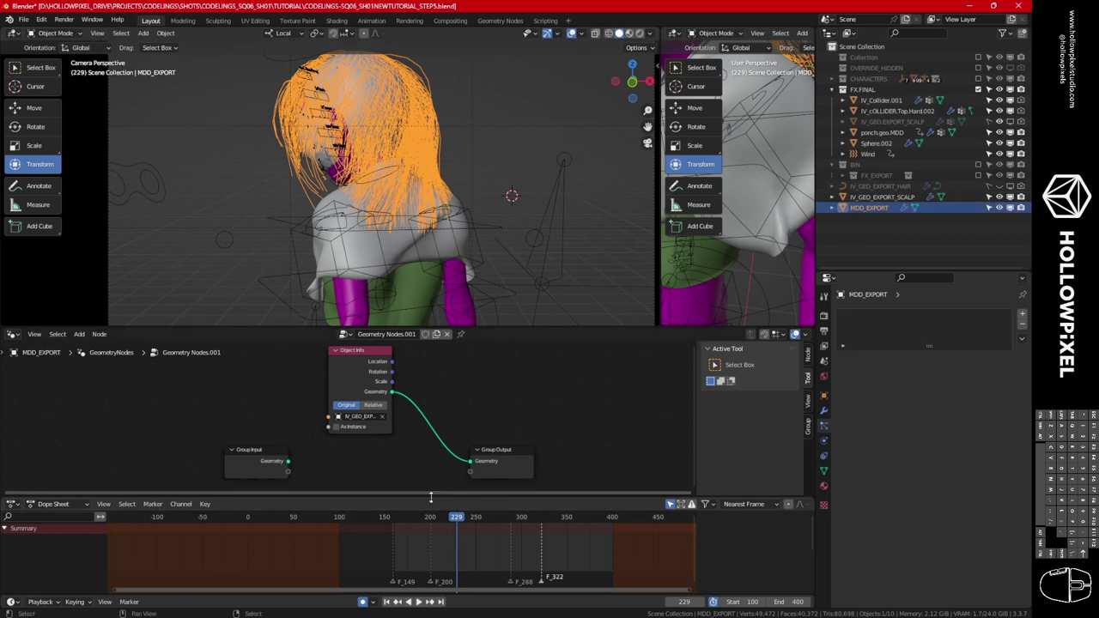
left_click(206, 520)
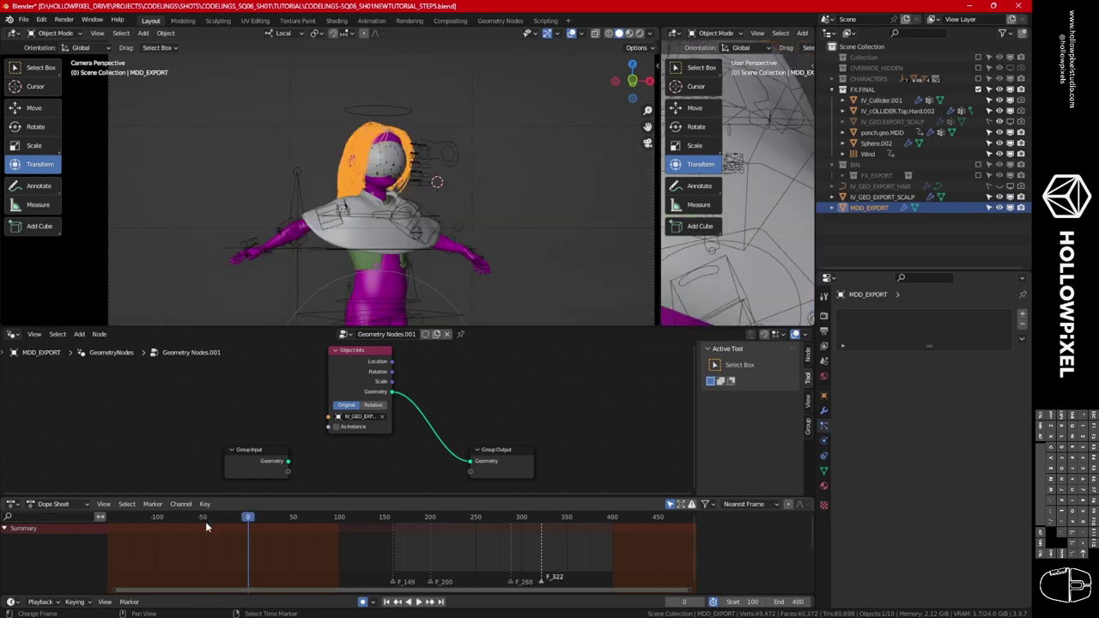
Apply MDD_EXPORT's GeometryNodes modifier and scrub the timeline to verify the result.
left_click(824, 413)
left_click(995, 331)
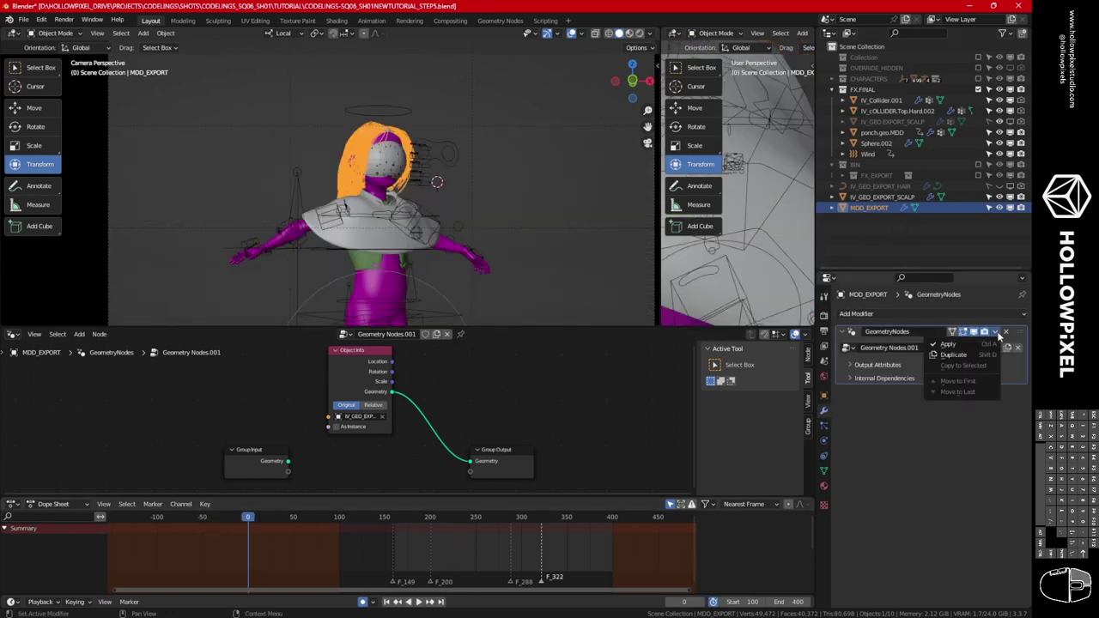
left_click(947, 344)
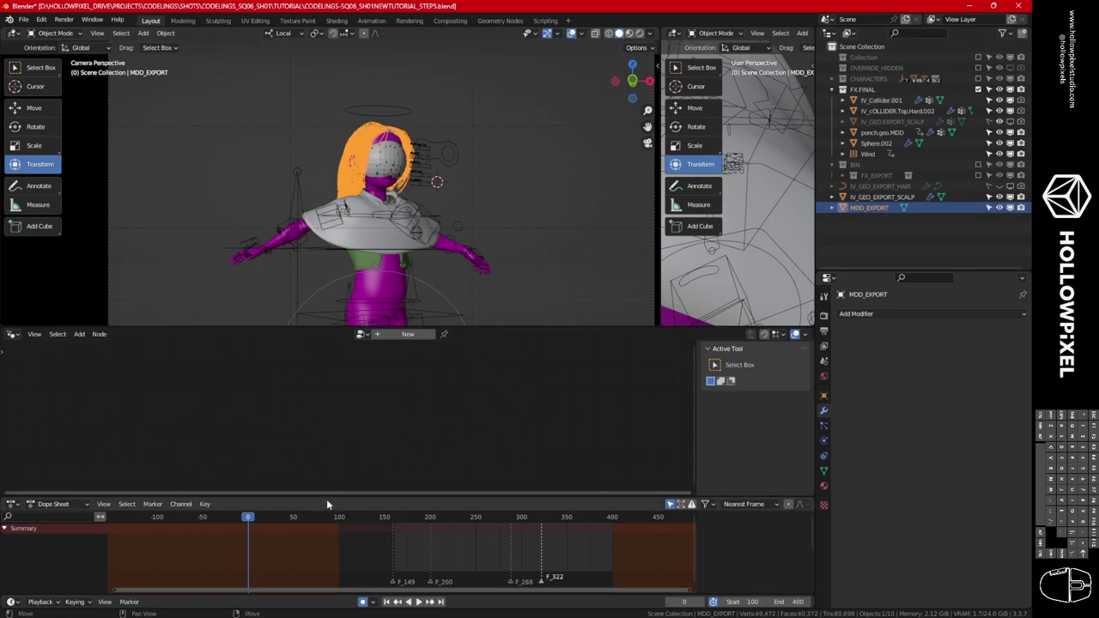
left_click_drag(248, 516, 243, 492)
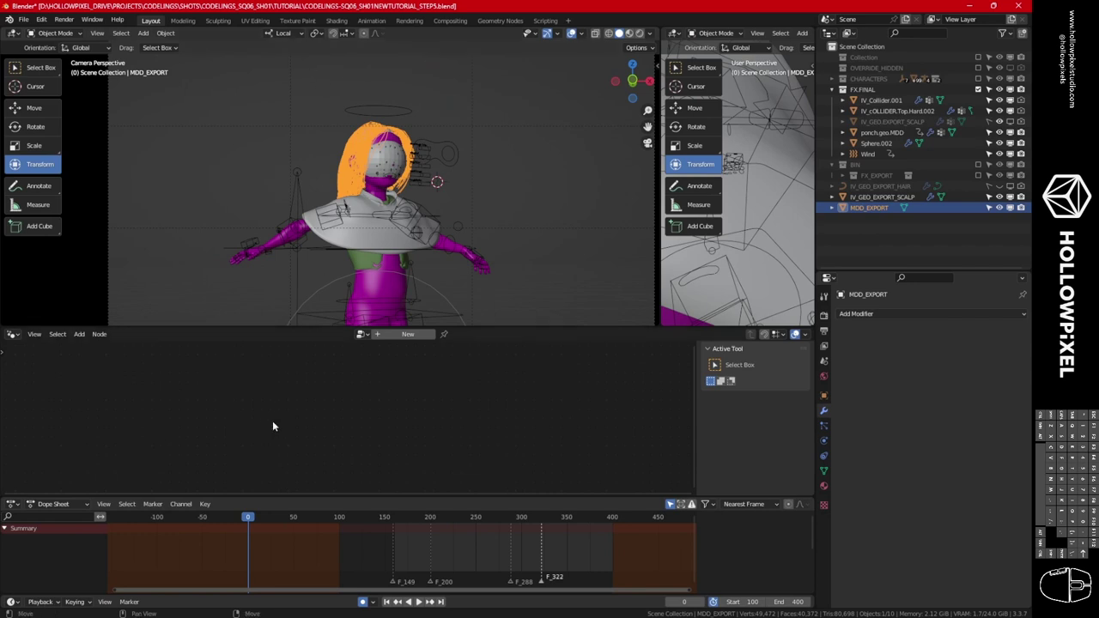
Import HAIRSIM2.mdd as a Lightwave MDD point cache onto MDD_EXPORT, starting at frame 0.
left_click(23, 19)
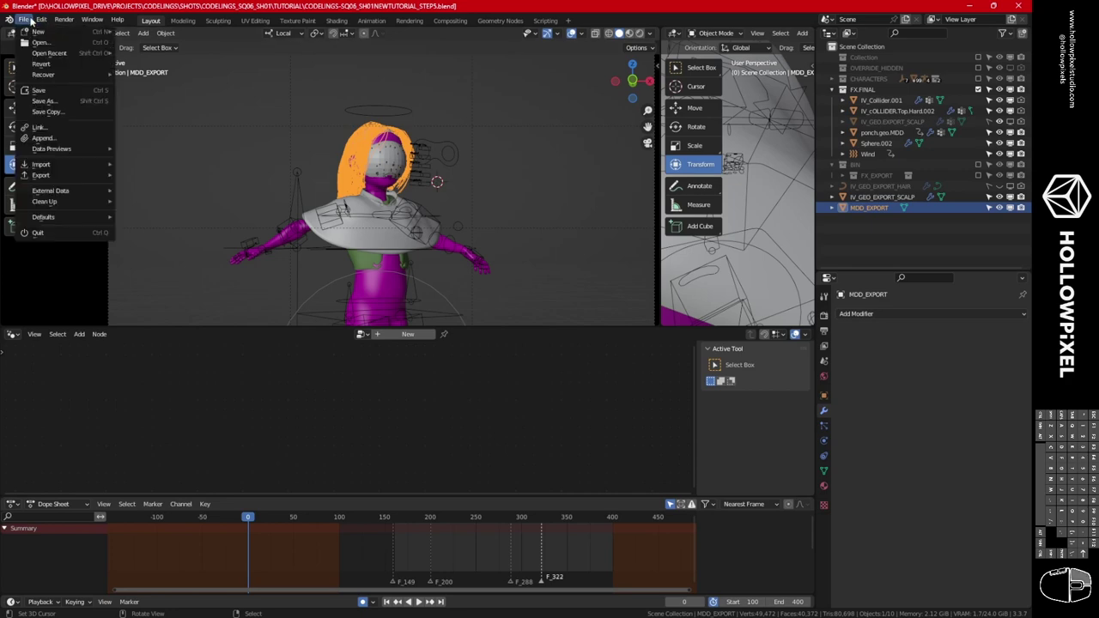
mouse_move(63, 164)
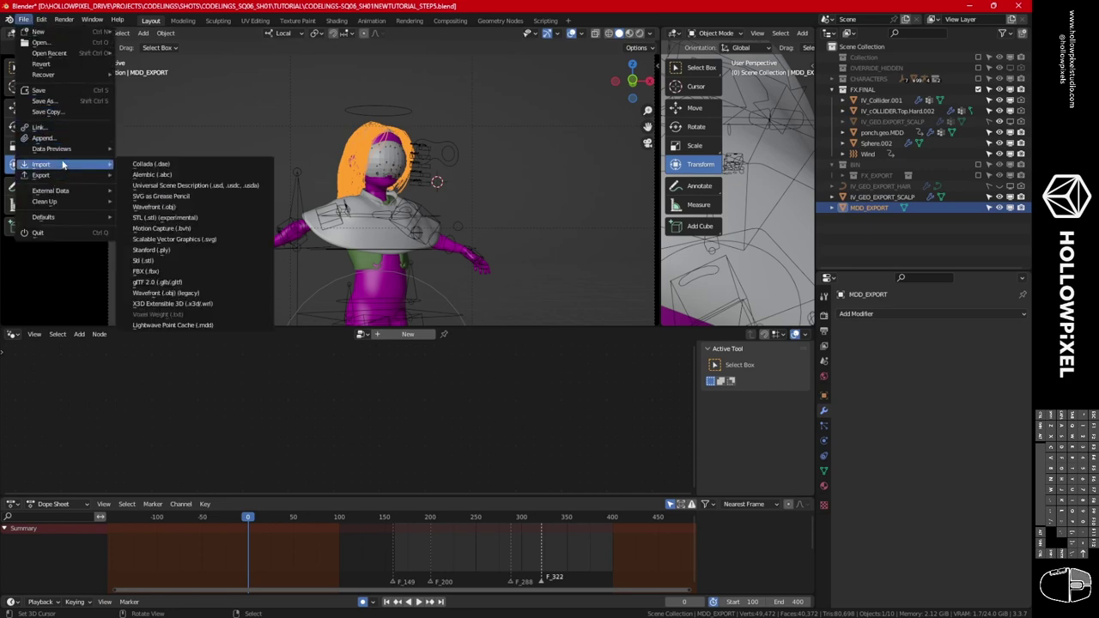
left_click(168, 326)
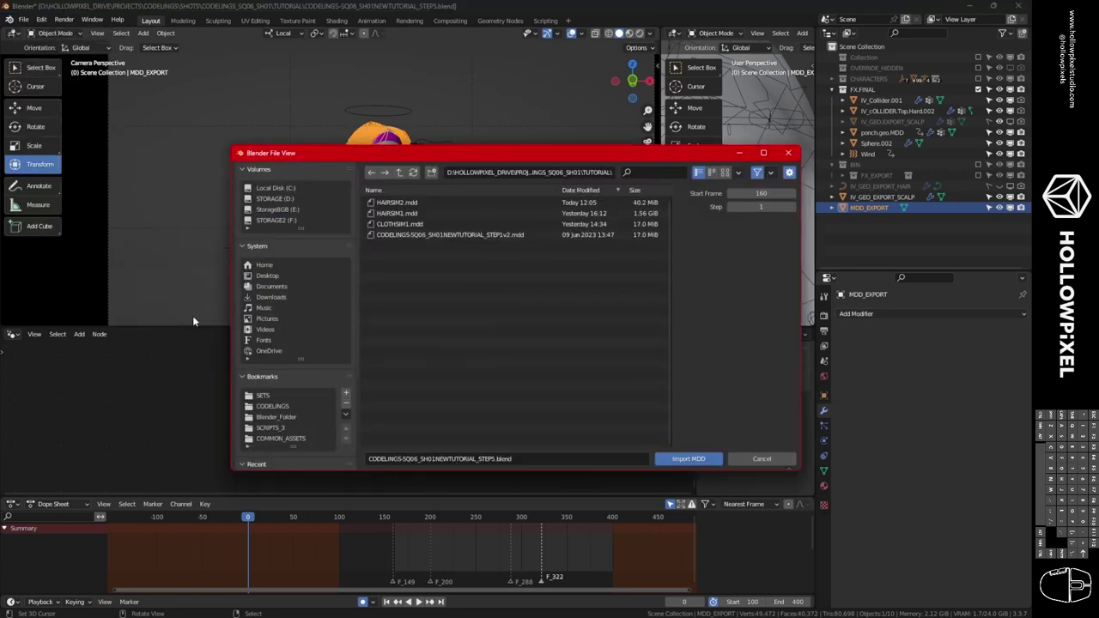
left_click(413, 202)
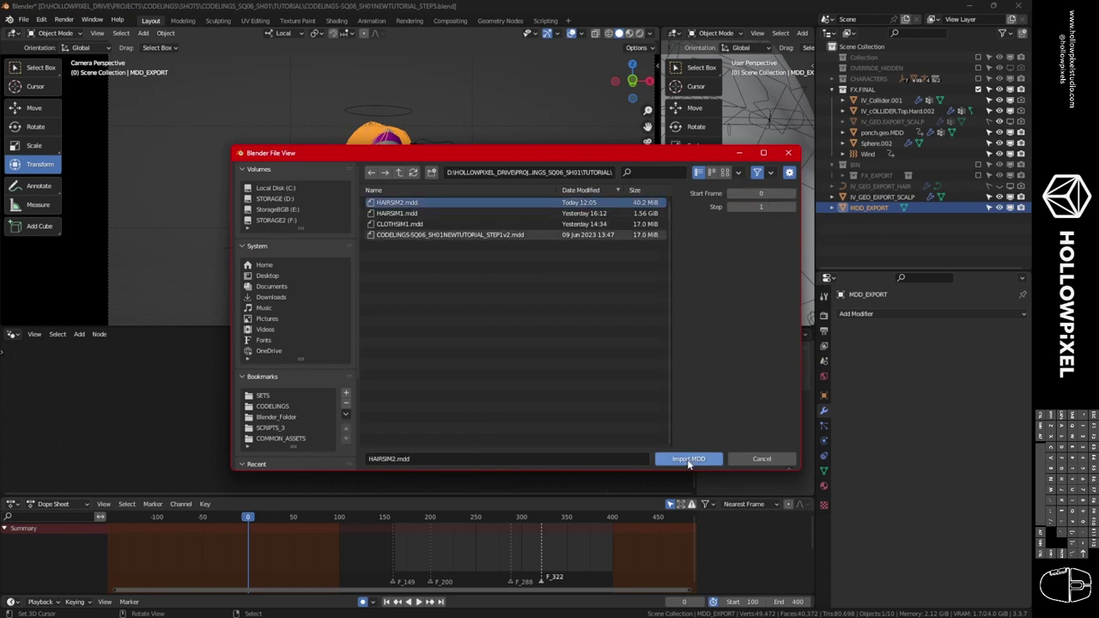
left_click(688, 461)
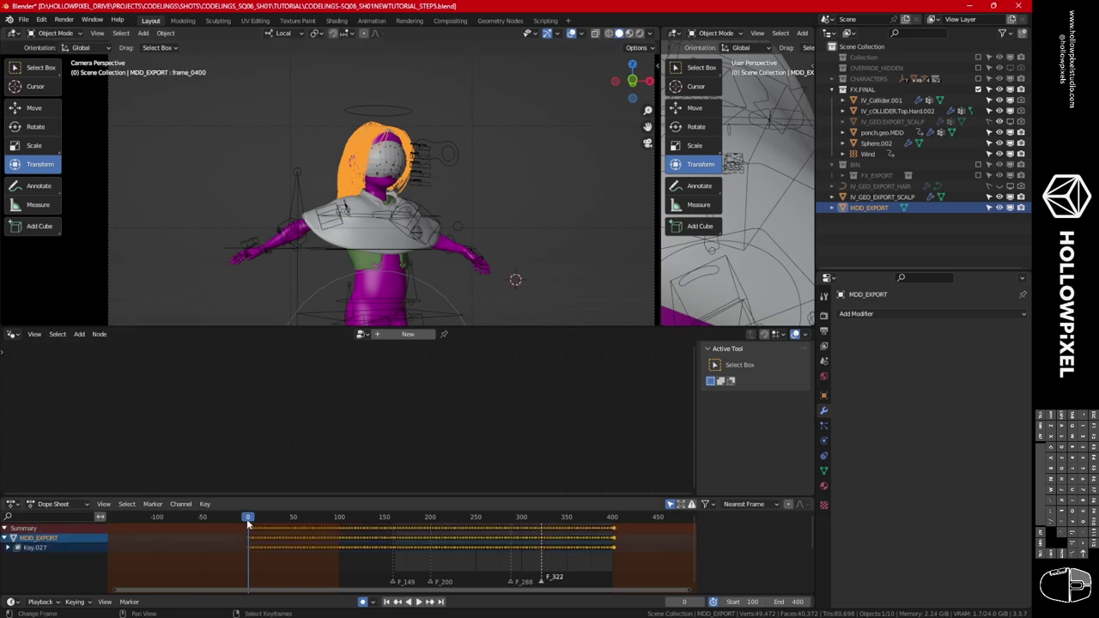
Show MDD_EXPORT's mesh data and shrink the vertex groups list to reveal the shape keys.
left_click(824, 470)
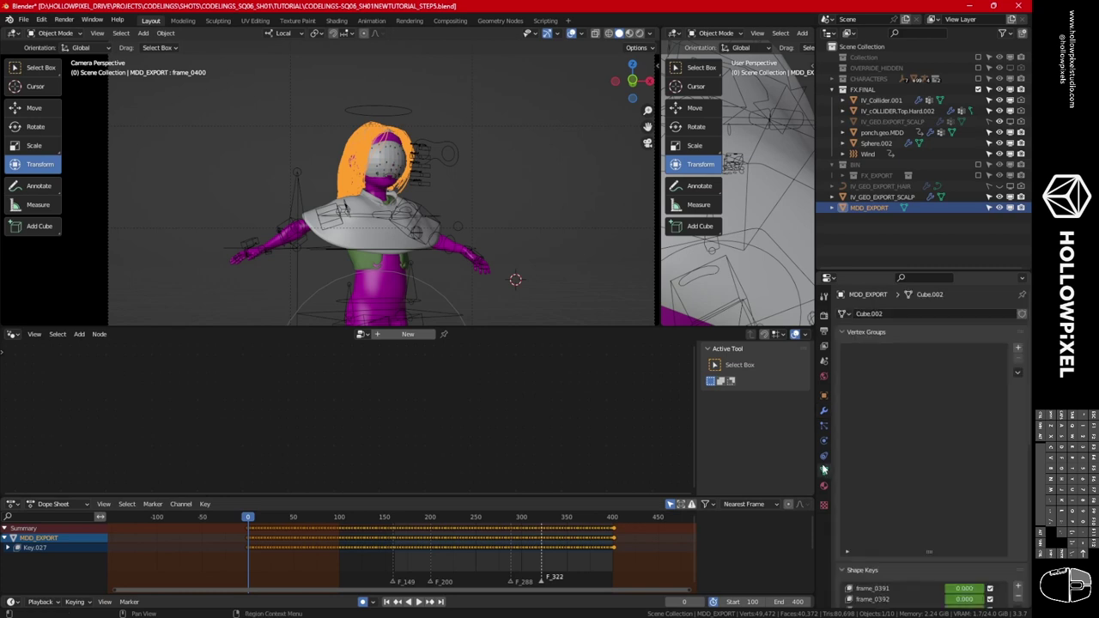
scroll(915, 562, "down", 2)
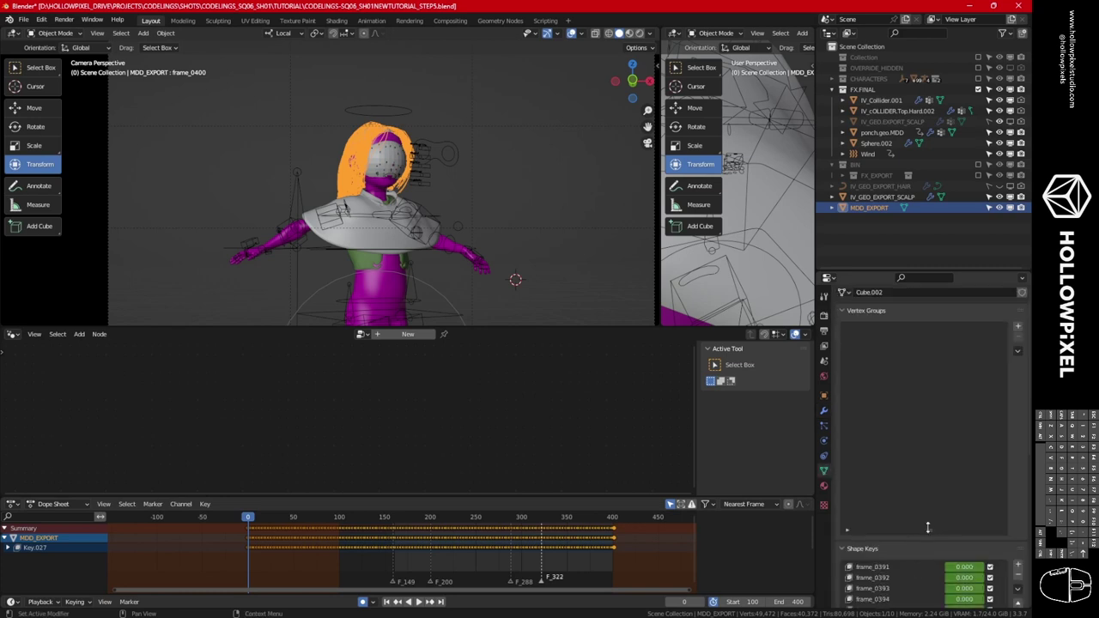
left_click_drag(931, 531, 930, 359)
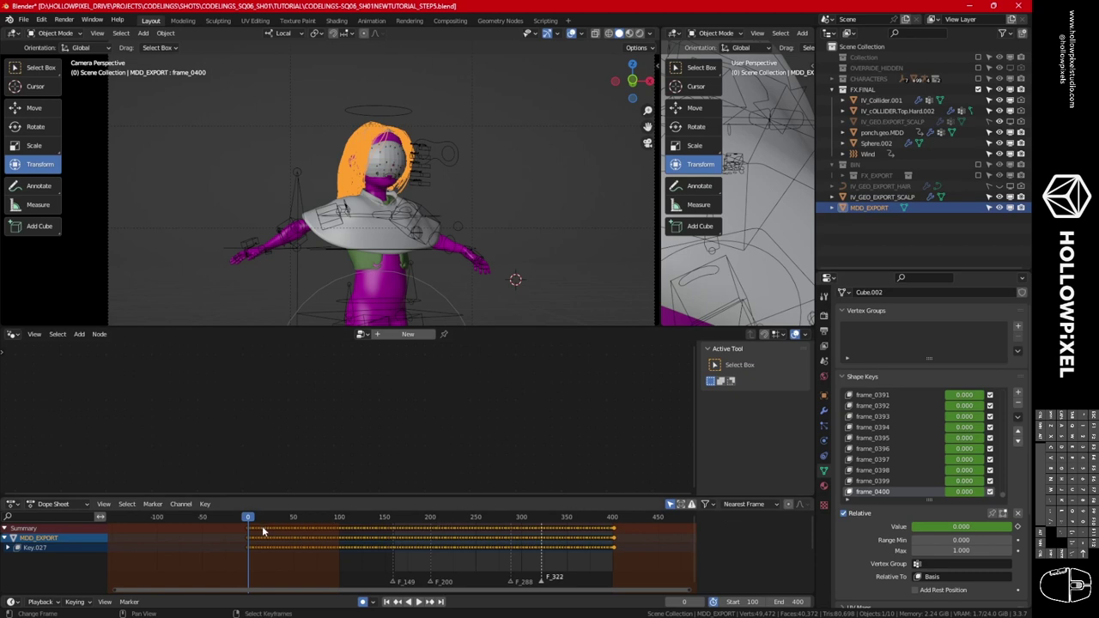
scroll(266, 532, "up", 2)
scroll(882, 408, "up", 15)
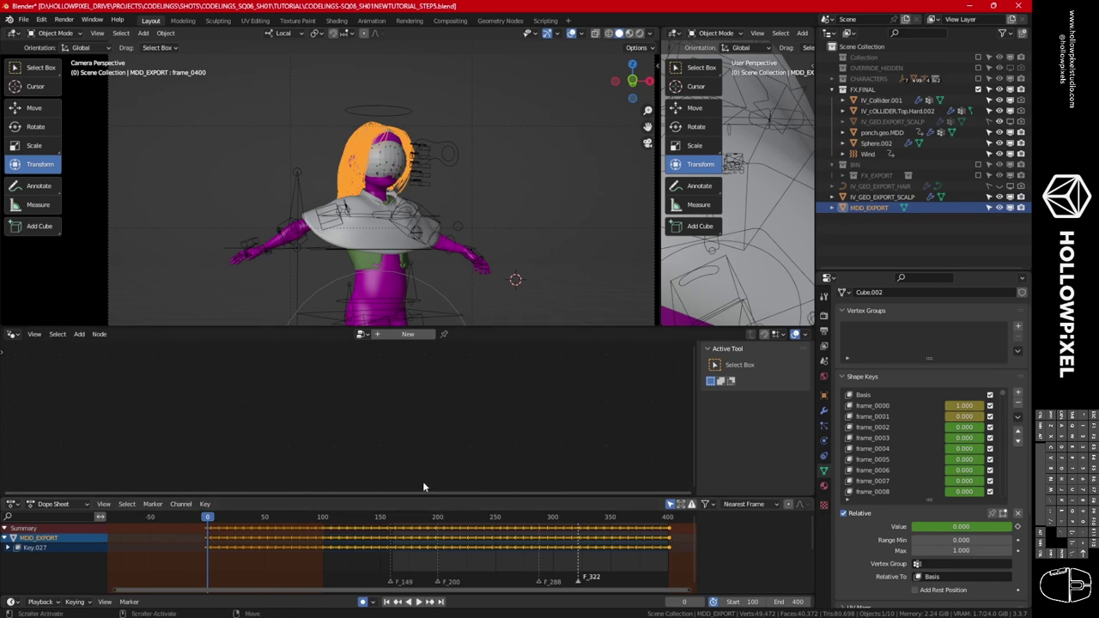
Play the hair animation from frame 184 to 229 and view the head from above.
left_click(418, 515)
key("space")
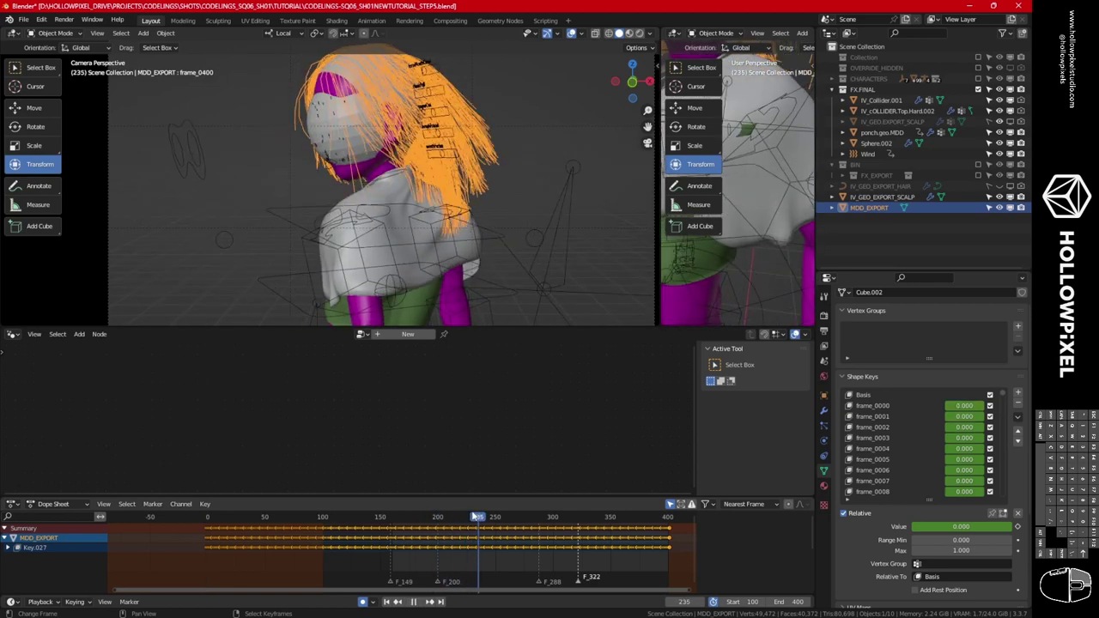
key("space")
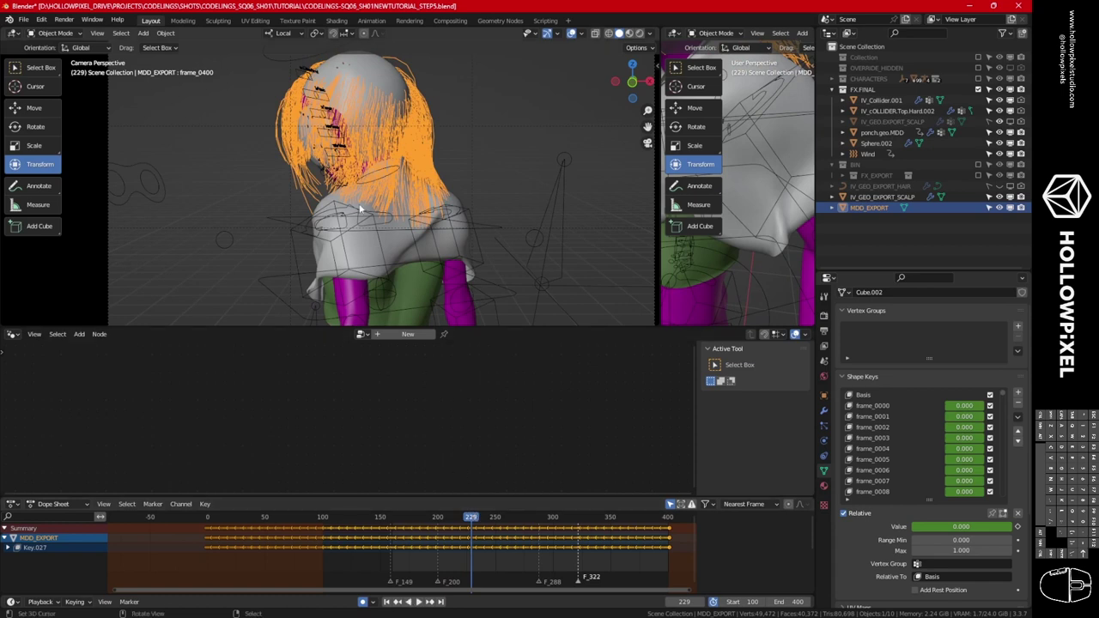
scroll(330, 89, "up", 1)
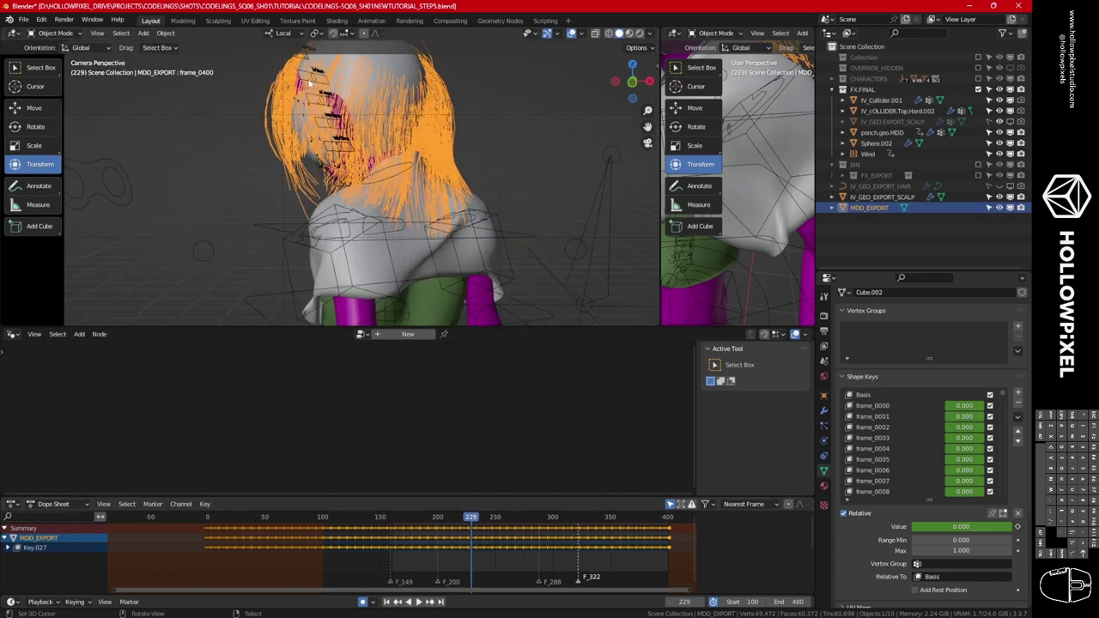
middle_click_drag(360, 117, 387, 171)
scroll(472, 556, "up", 2)
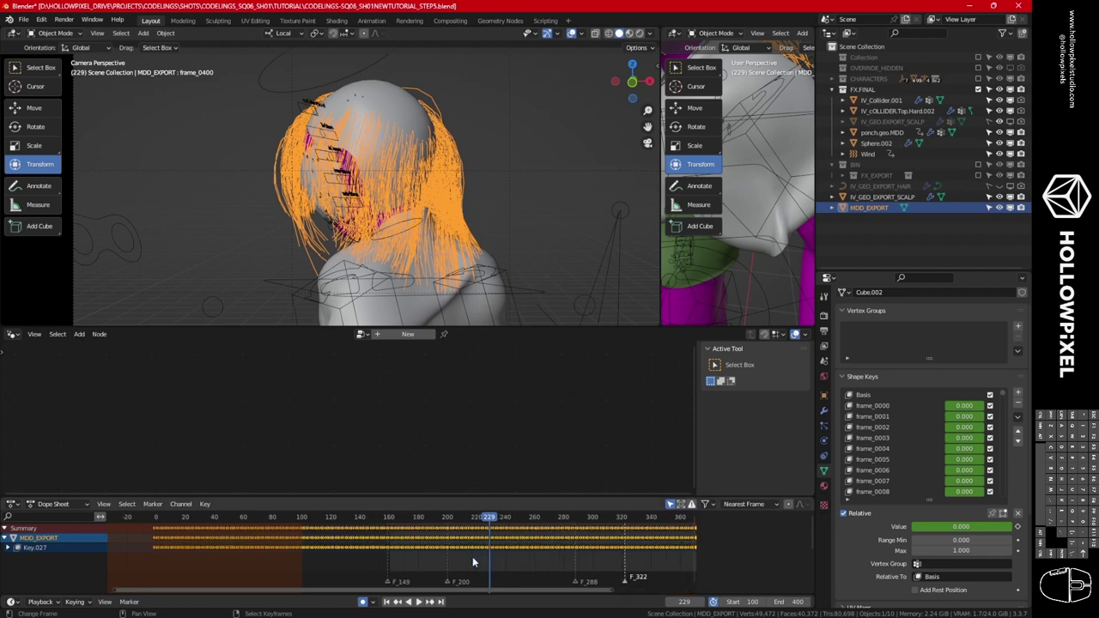
scroll(472, 557, "up", 5)
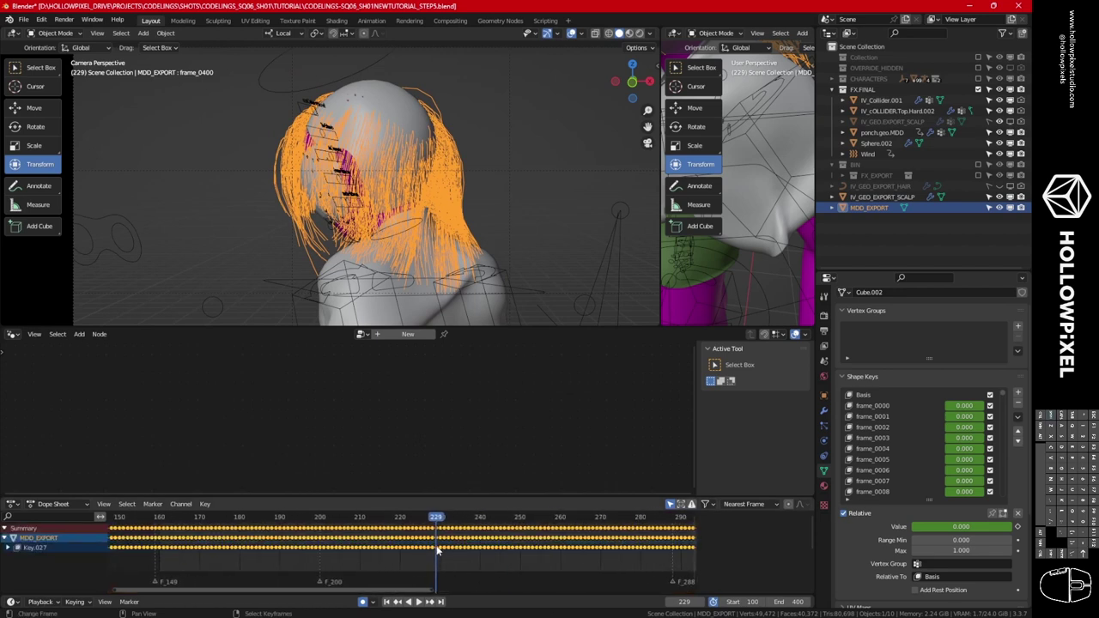
Shift the selected keyframes in time, then play and scrub the hair to frame 273.
key("g")
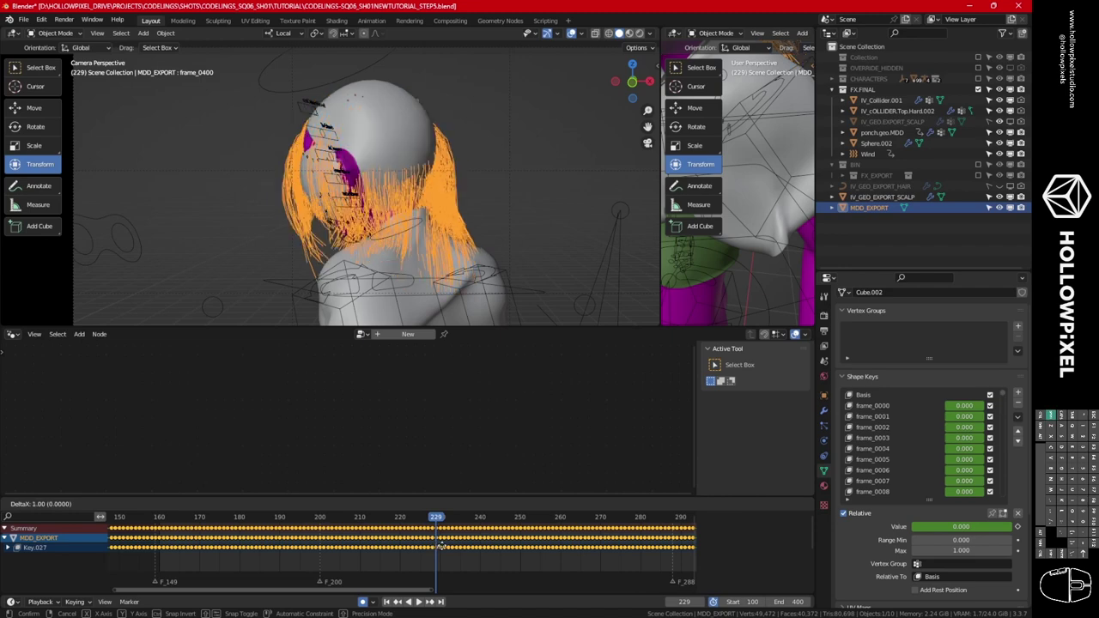
left_click(440, 544)
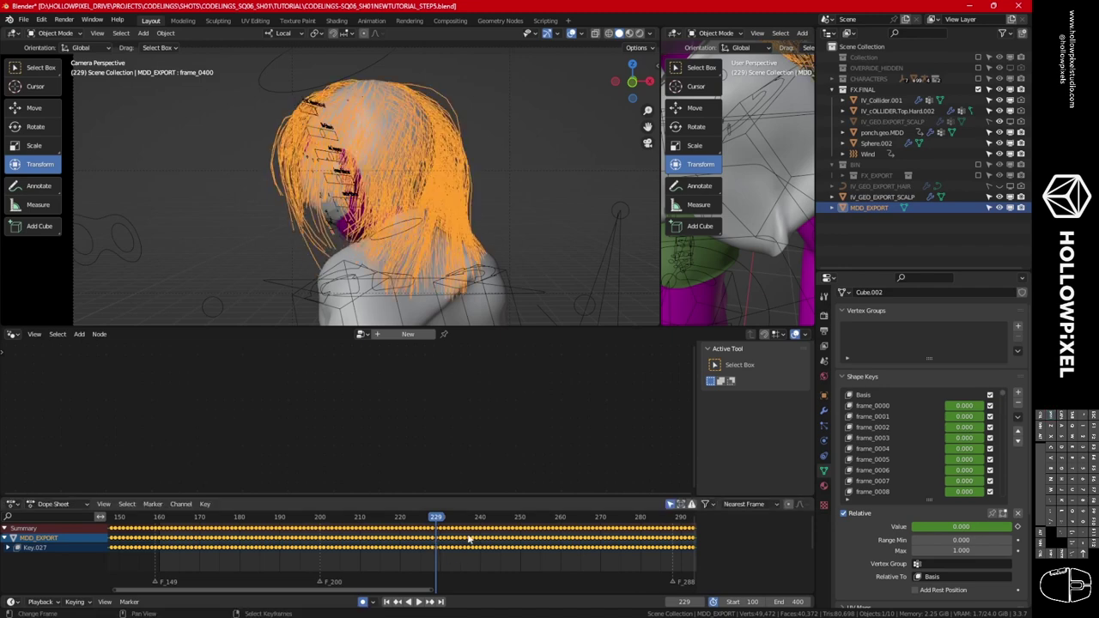
key("ctrl+shift+space")
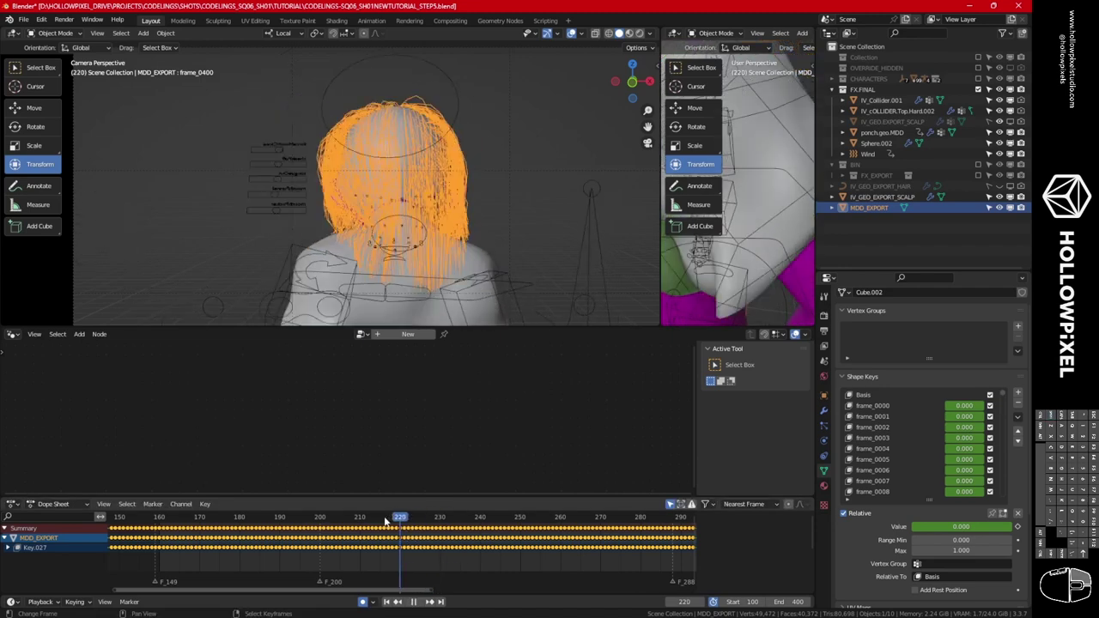
left_click_drag(292, 517, 611, 534)
key("space")
scroll(501, 187, "down", 5)
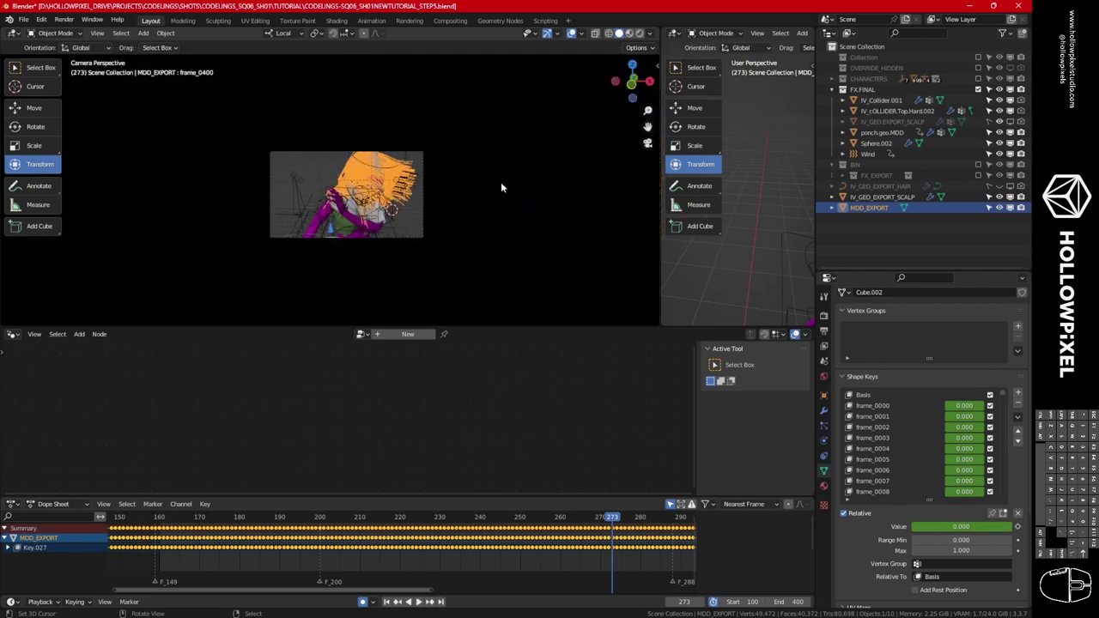
scroll(469, 532, "down", 1)
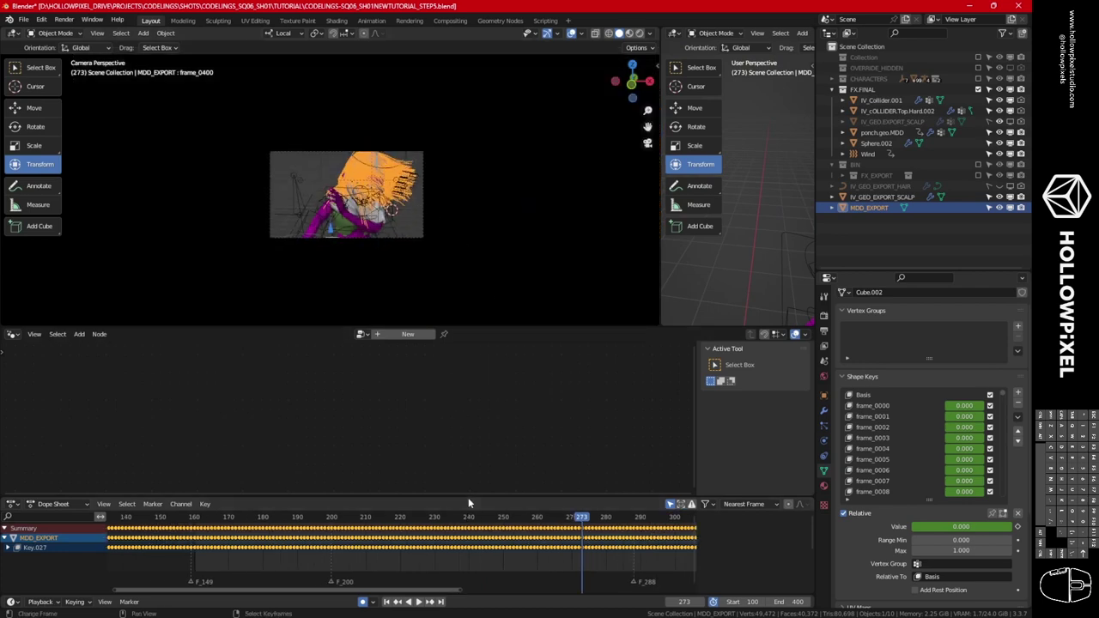
scroll(393, 236, "up", 8)
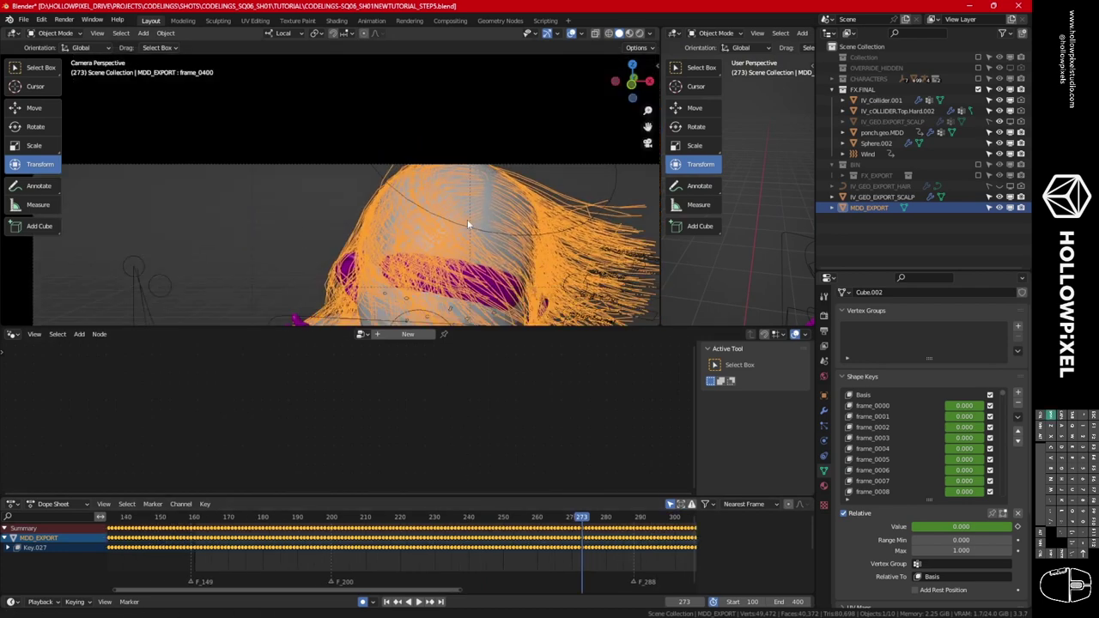
key("ctrl+Tab")
Toggle Edit Mode back to Object Mode and make frame_0274 the active shape key.
left_click(536, 257)
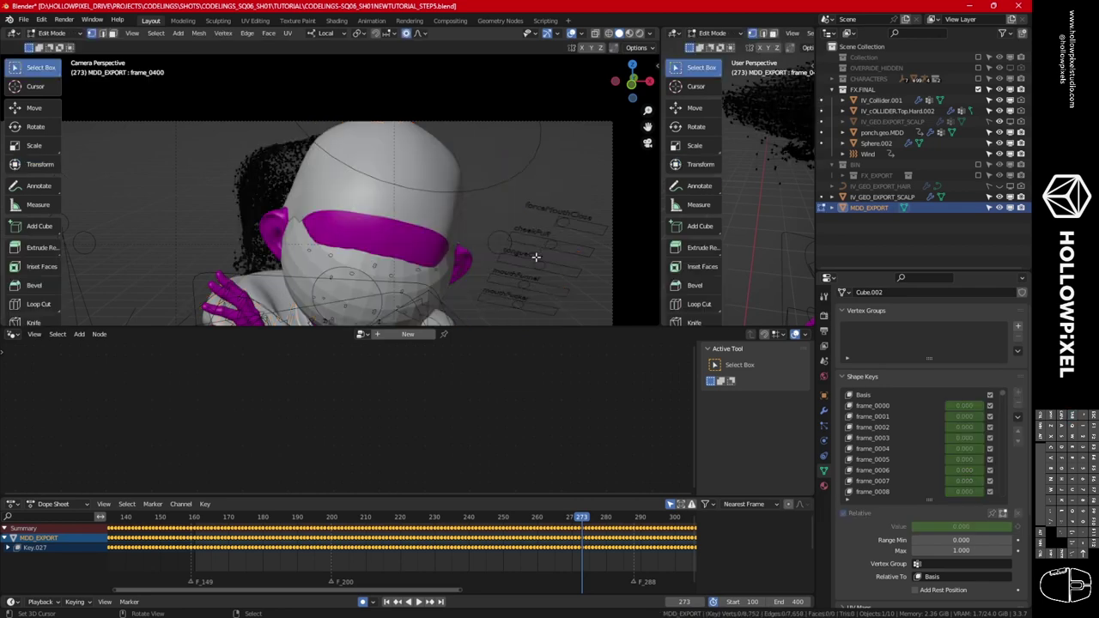
key("ctrl+Tab")
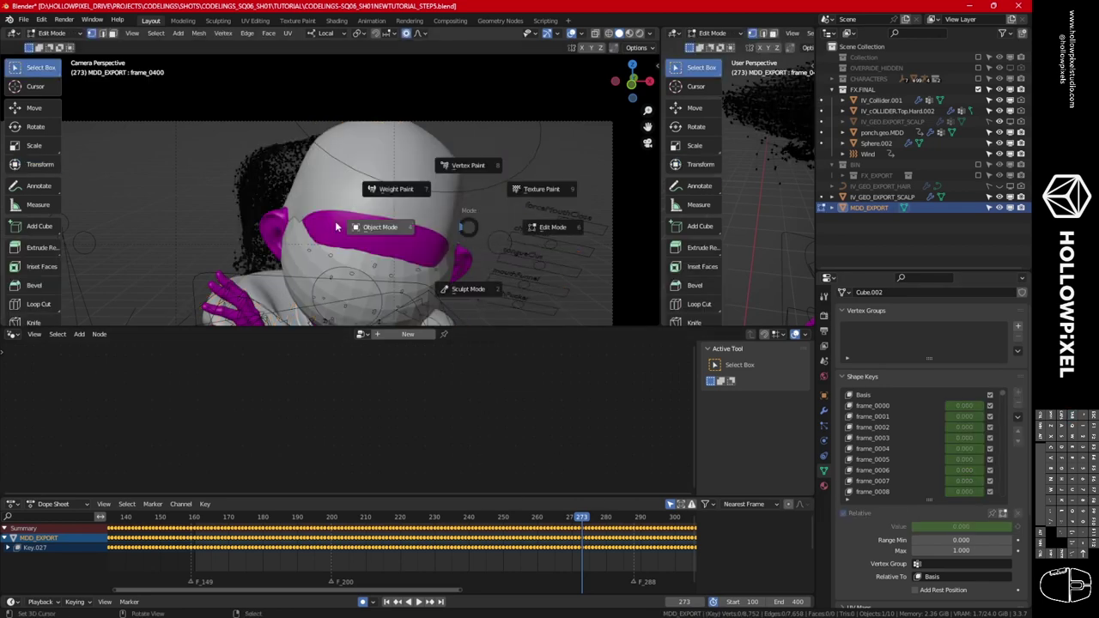
left_click(403, 227)
middle_click_drag(571, 525, 475, 524)
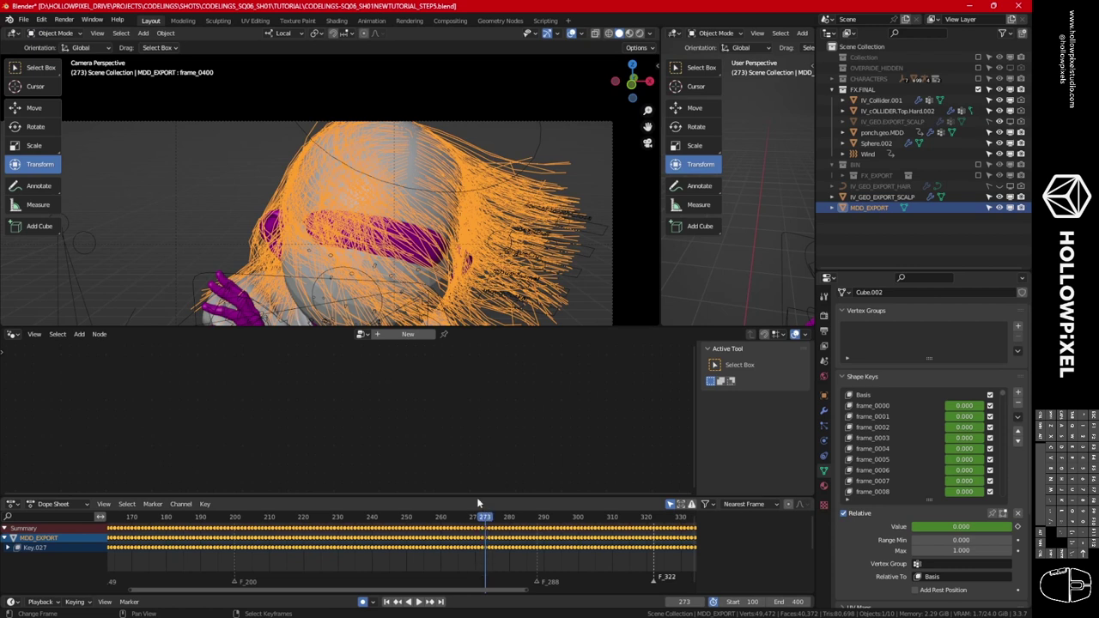
left_click_drag(1005, 395, 976, 471)
left_click(875, 462)
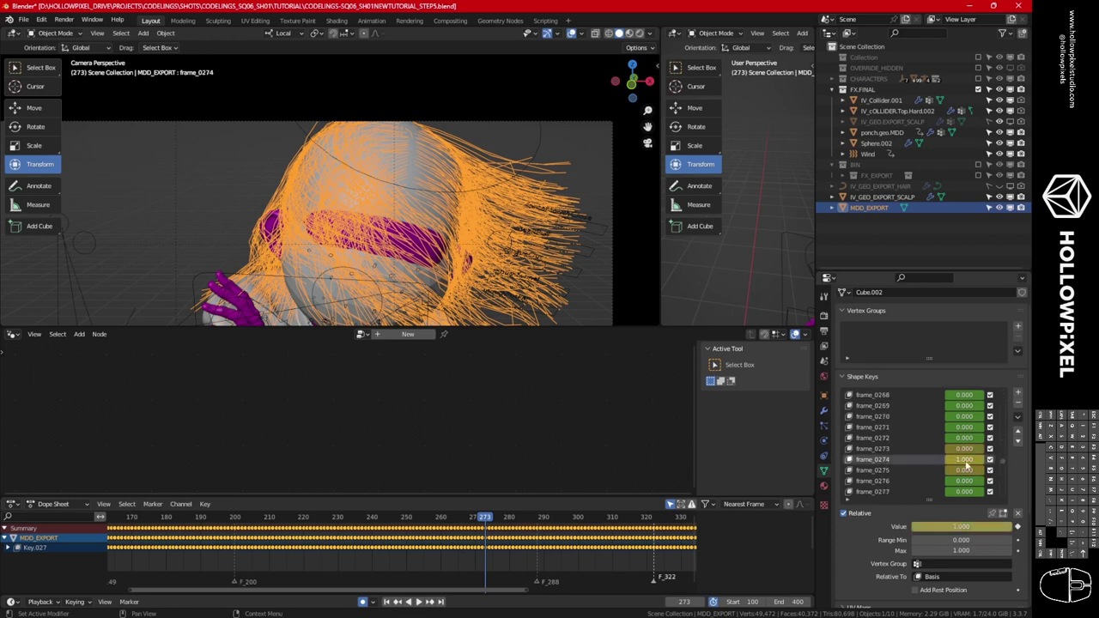
Enter Edit Mode, enlarge the 3D views, and turn on proportional editing.
key("ctrl+Tab")
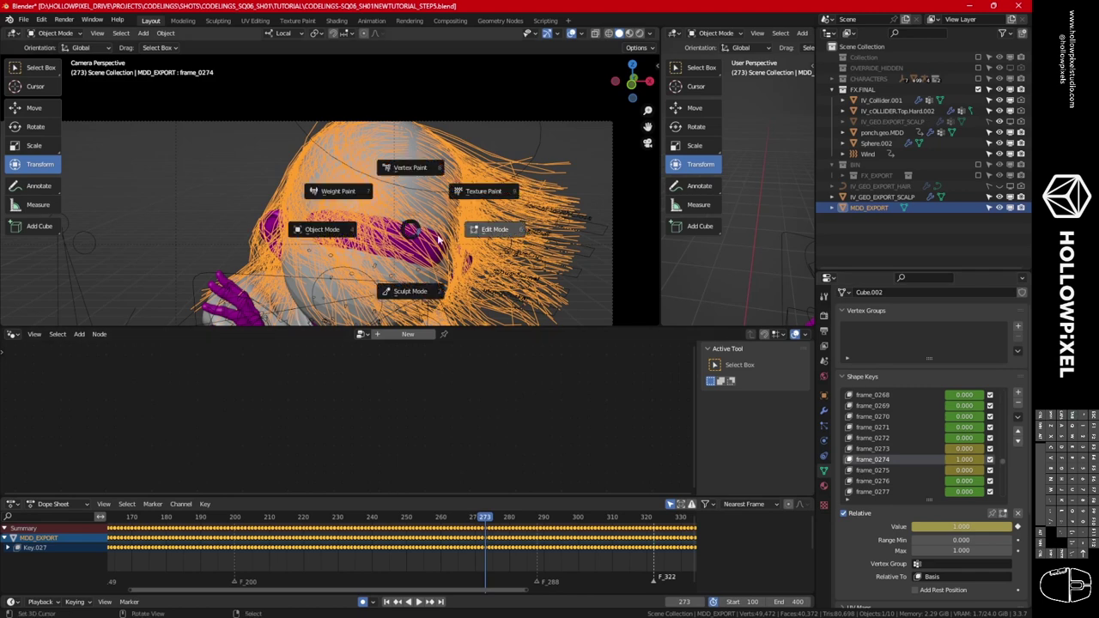
left_click(505, 230)
middle_click_drag(490, 213, 427, 176)
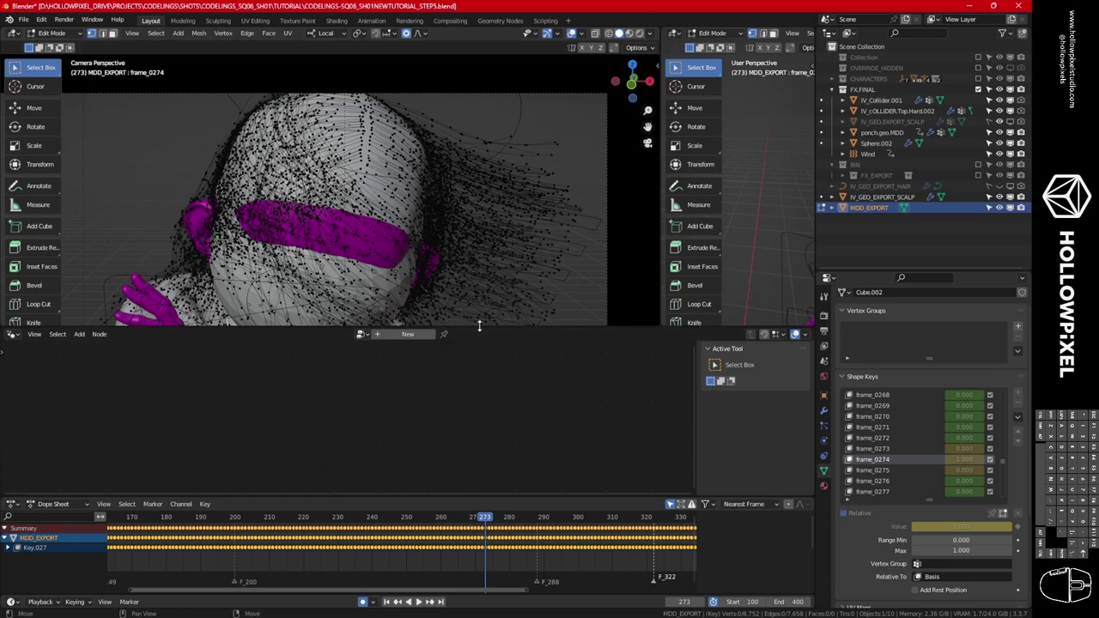
left_click_drag(479, 326, 479, 471)
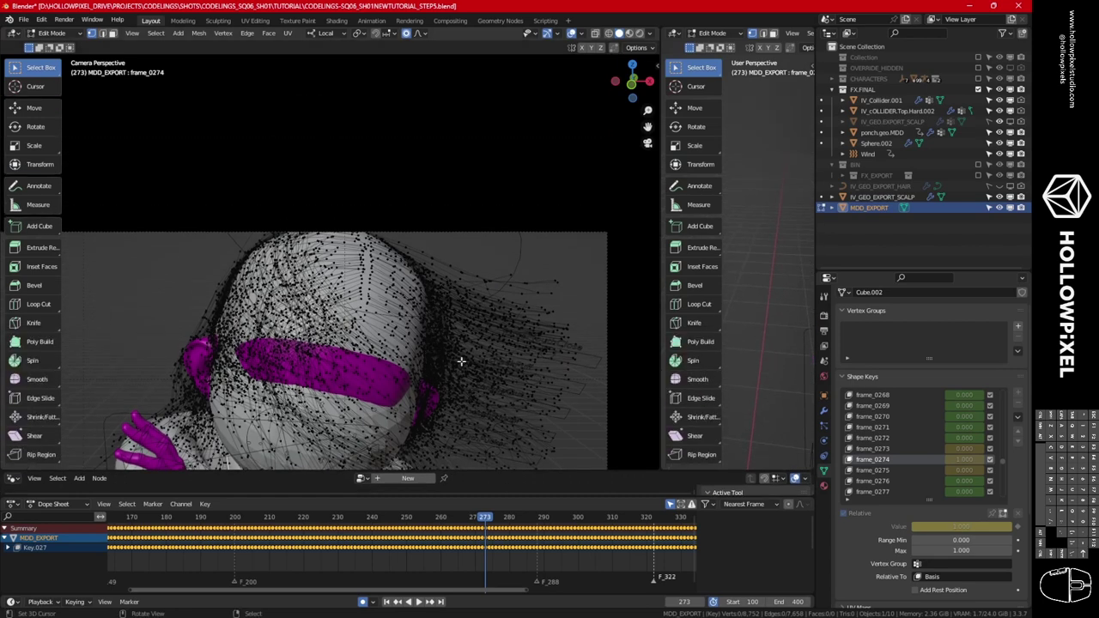
left_click(407, 33)
left_click(419, 33)
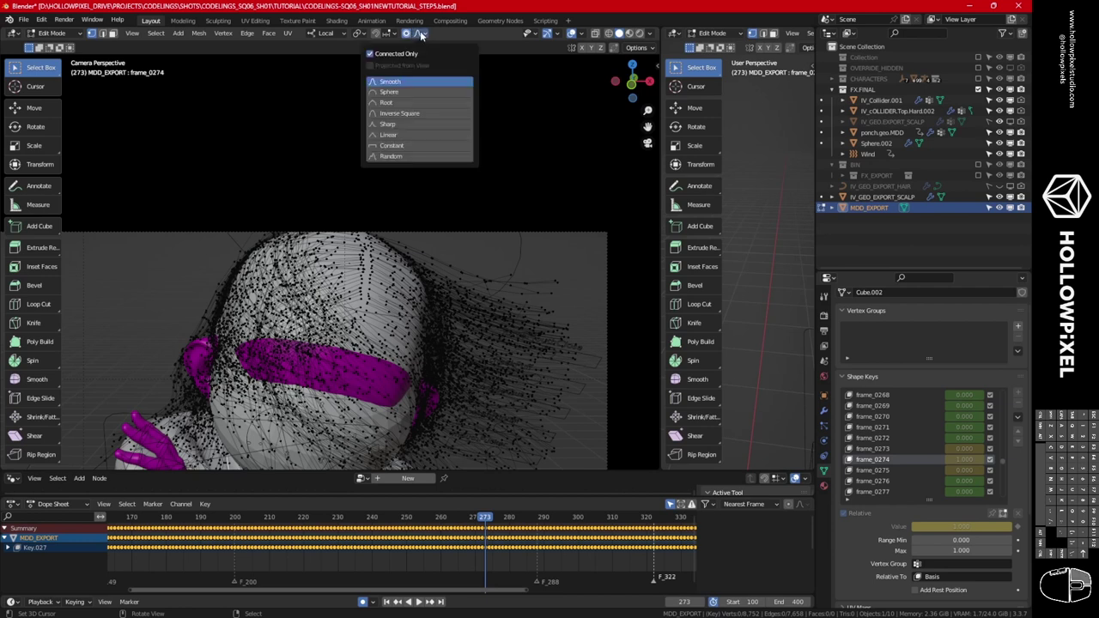
Test proportional grabs on a hair vertex, cancelling each move.
left_click(456, 265)
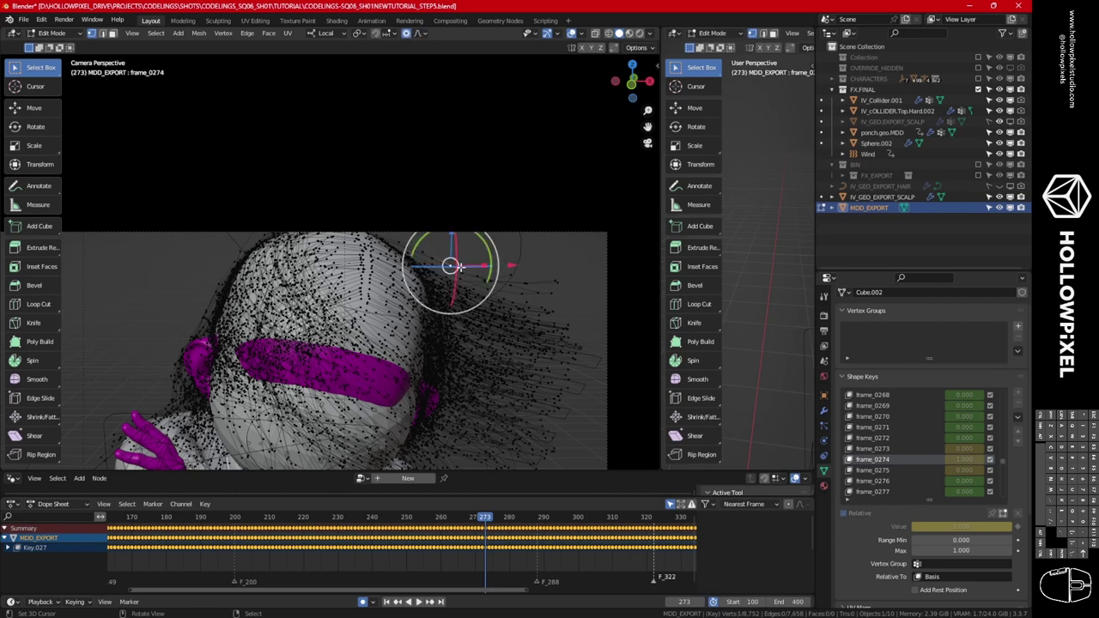
key("g")
right_click(472, 250)
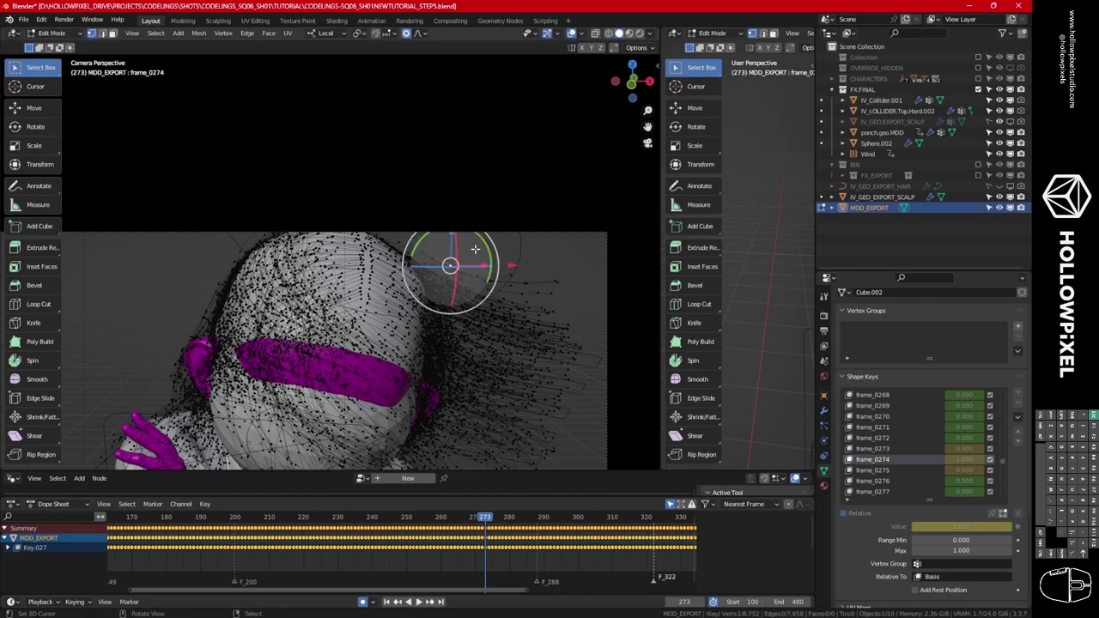
left_click(419, 34)
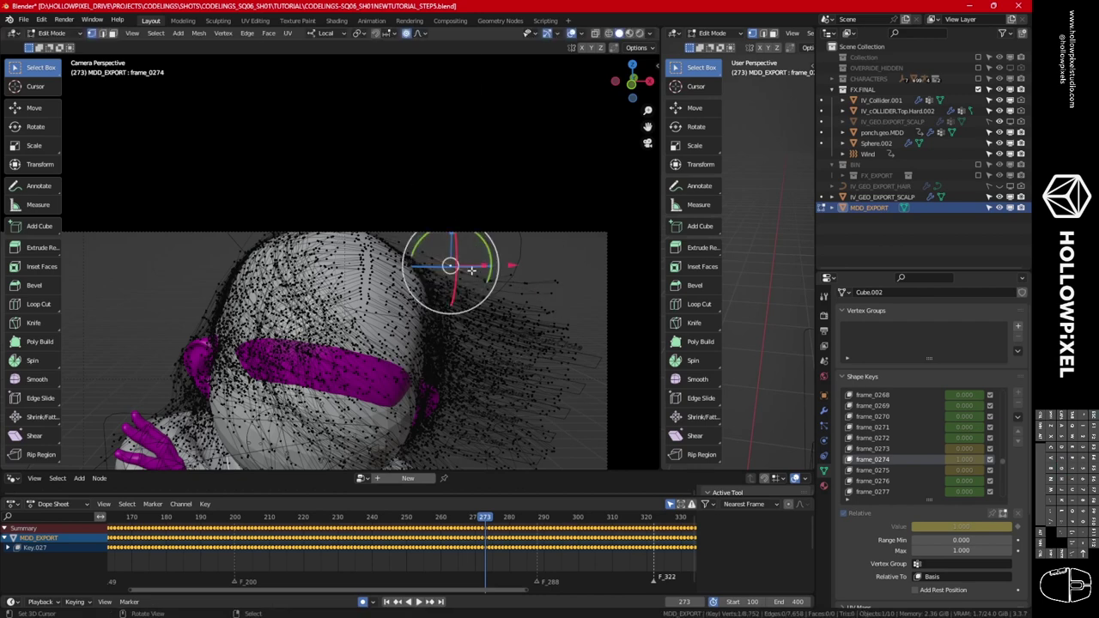
key("g")
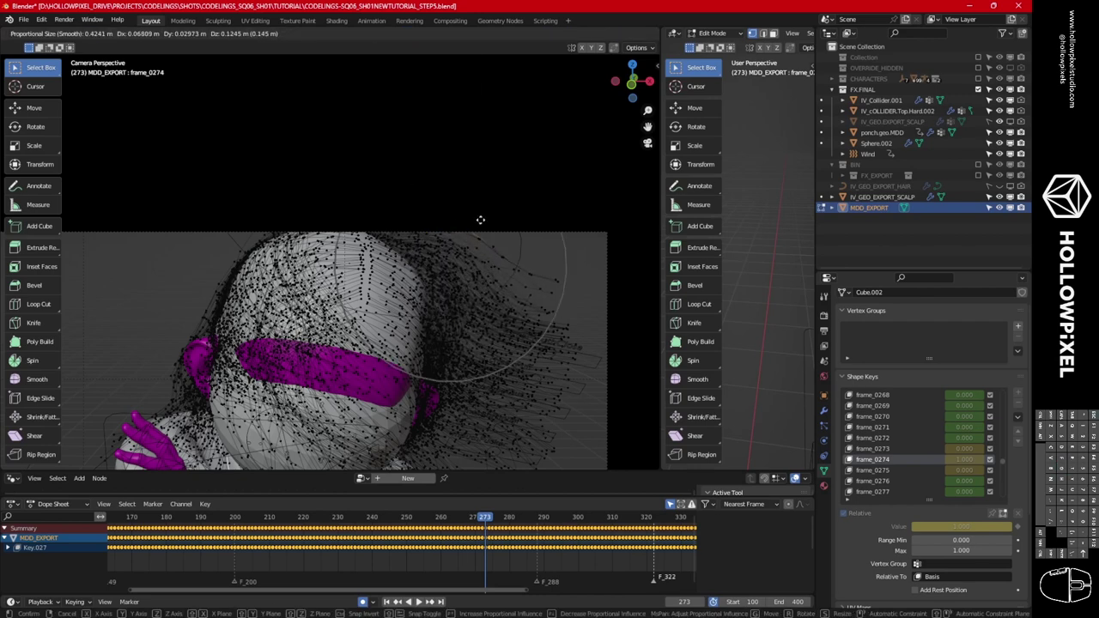
right_click(421, 273)
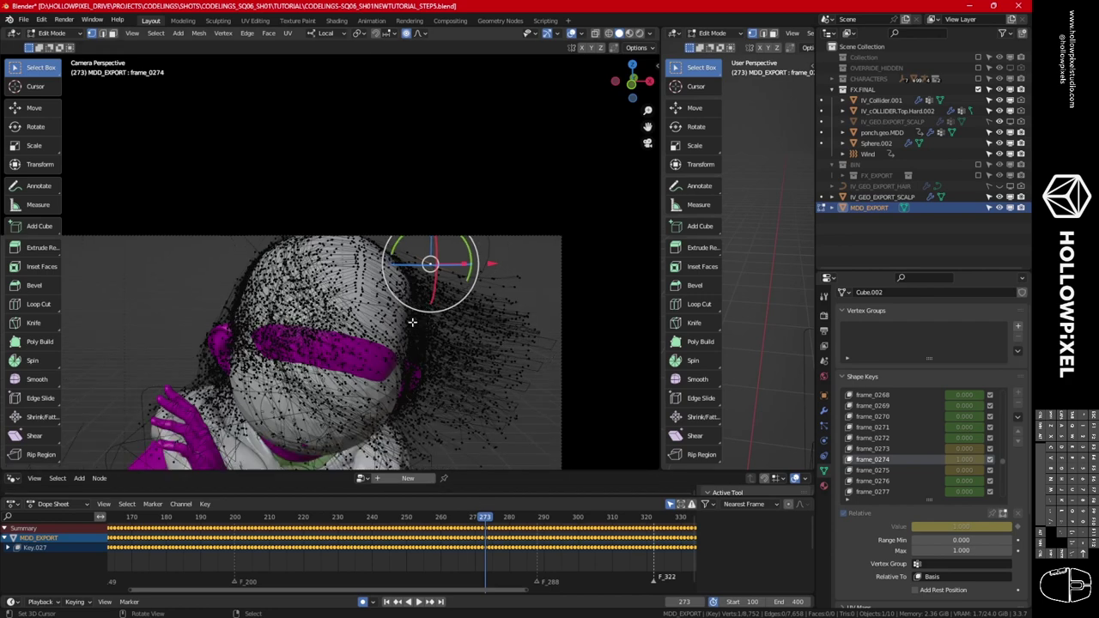
Return to Object Mode and play the animation on to about frame 322.
key("Tab")
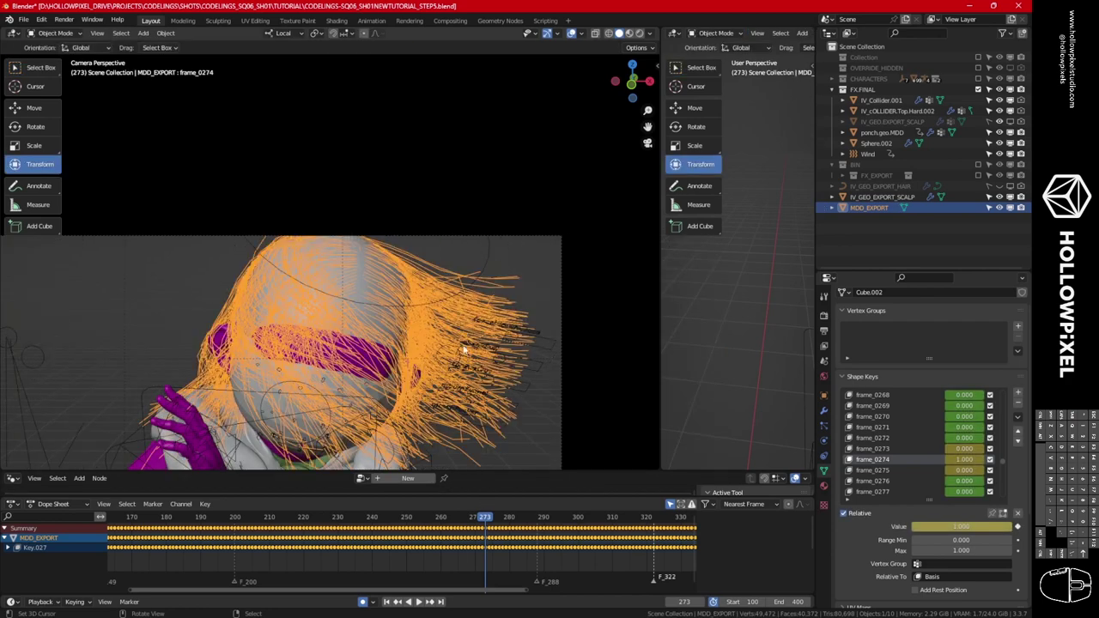
scroll(464, 349, "down", 1)
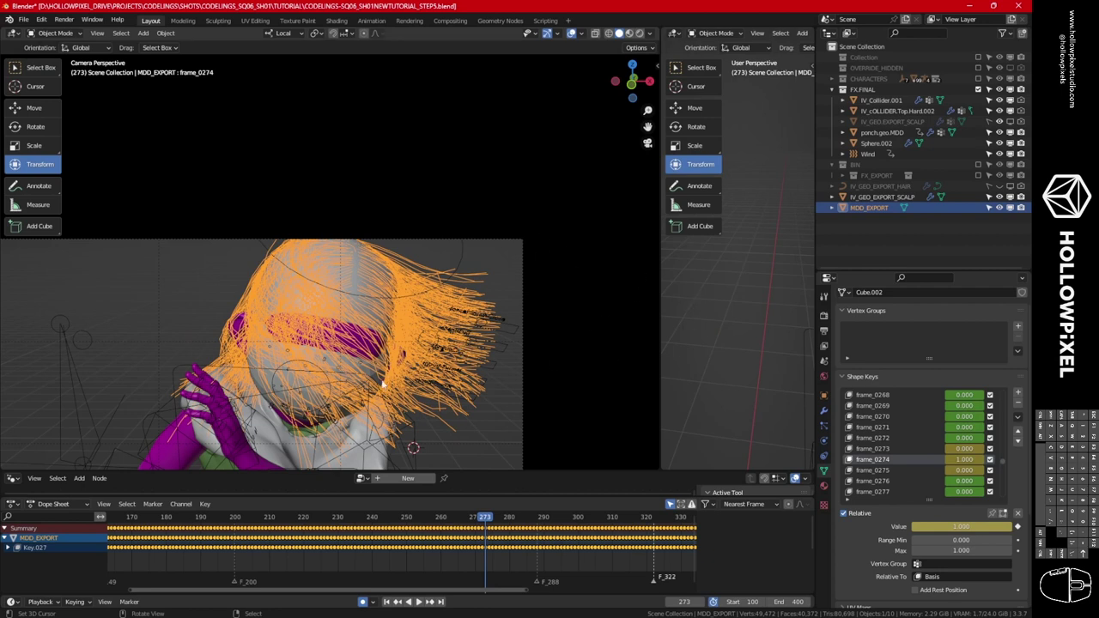
scroll(383, 384, "down", 1)
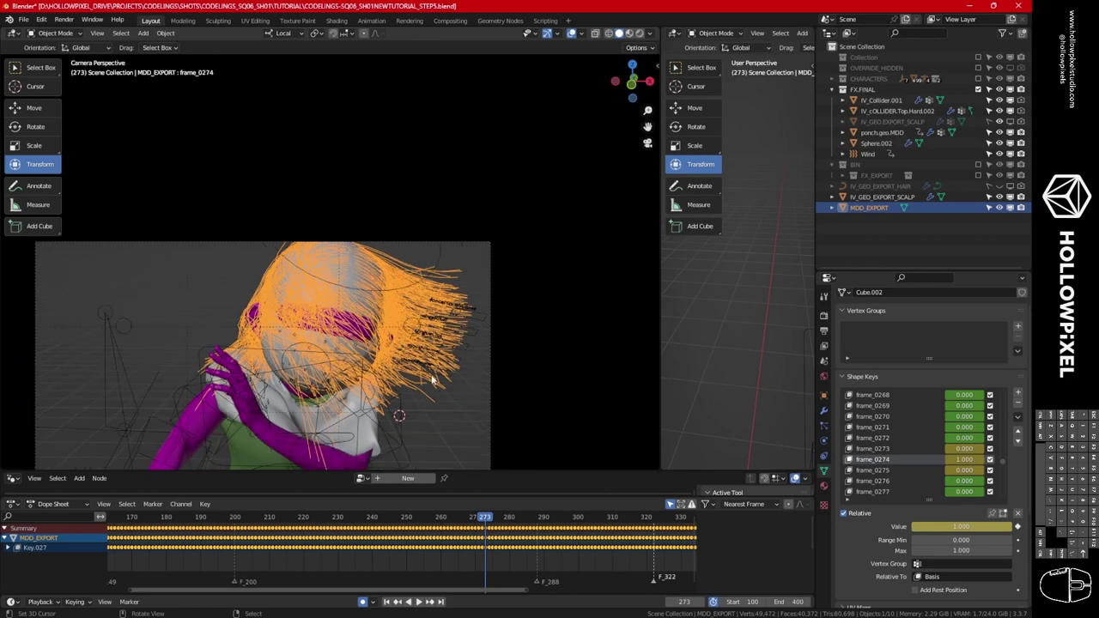
key("space")
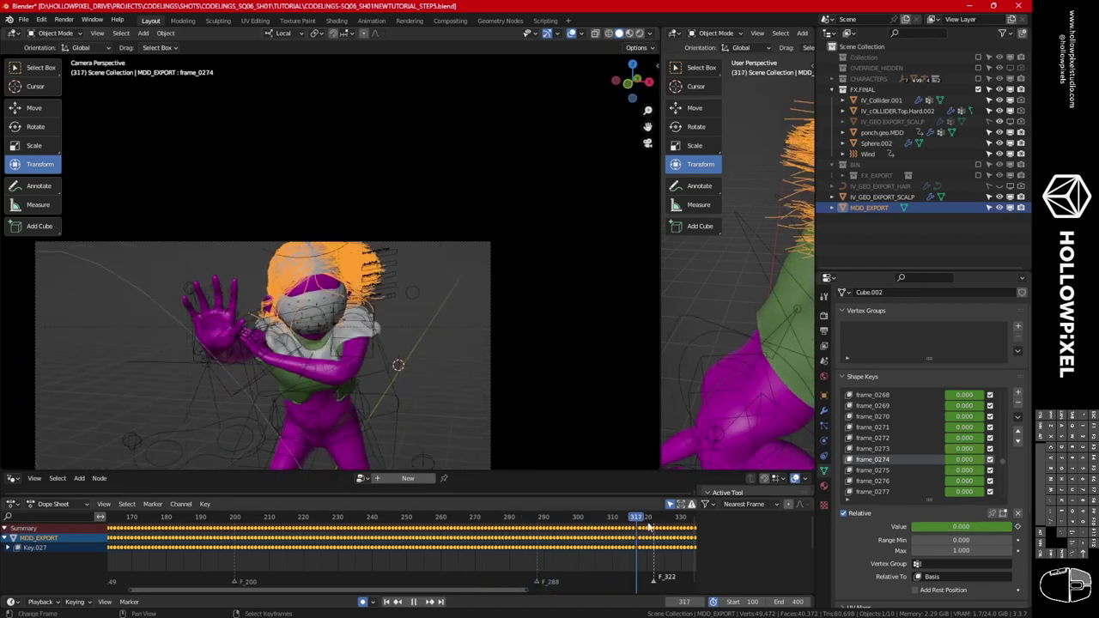
key("space")
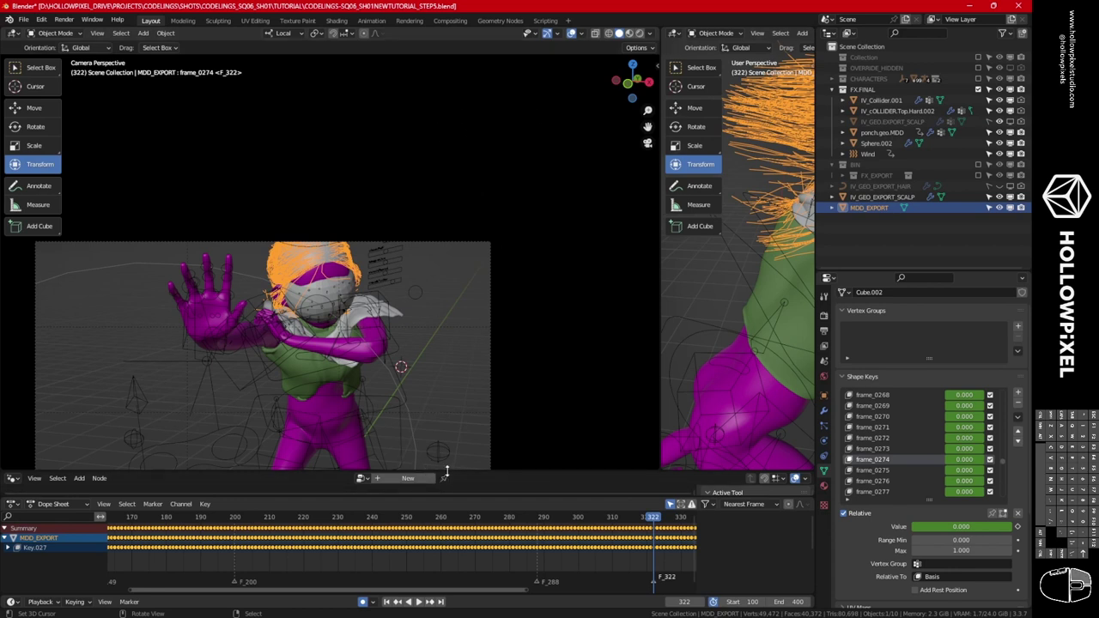
Enlarge the node editor, hide MDD_EXPORT, and select IV_GEO_EXPORT_SCALP.
left_click_drag(446, 471, 439, 381)
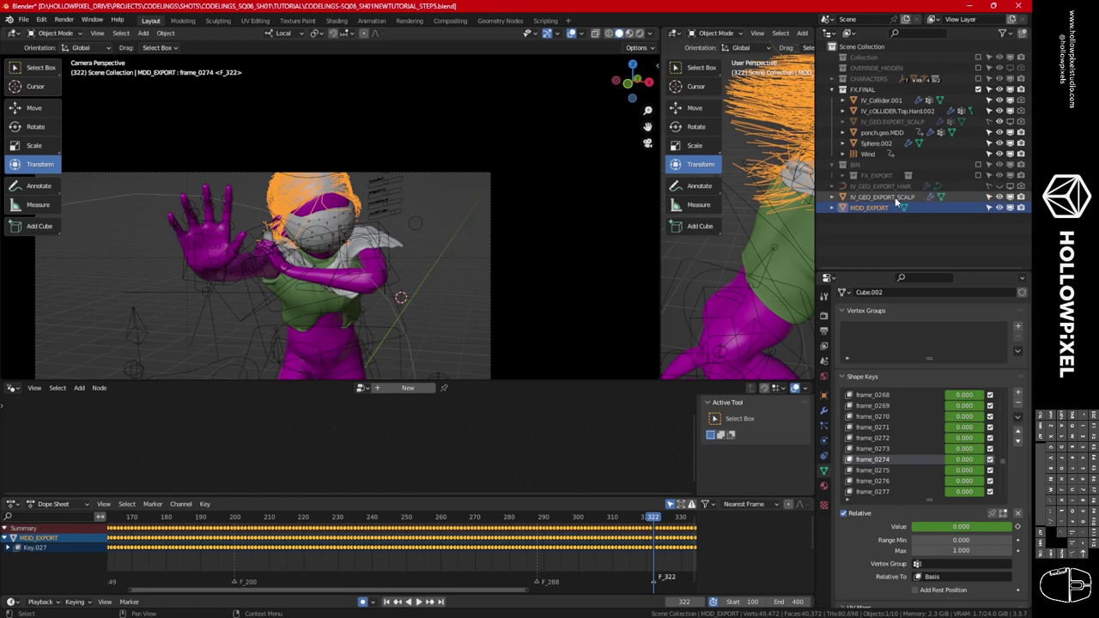
left_click(999, 207)
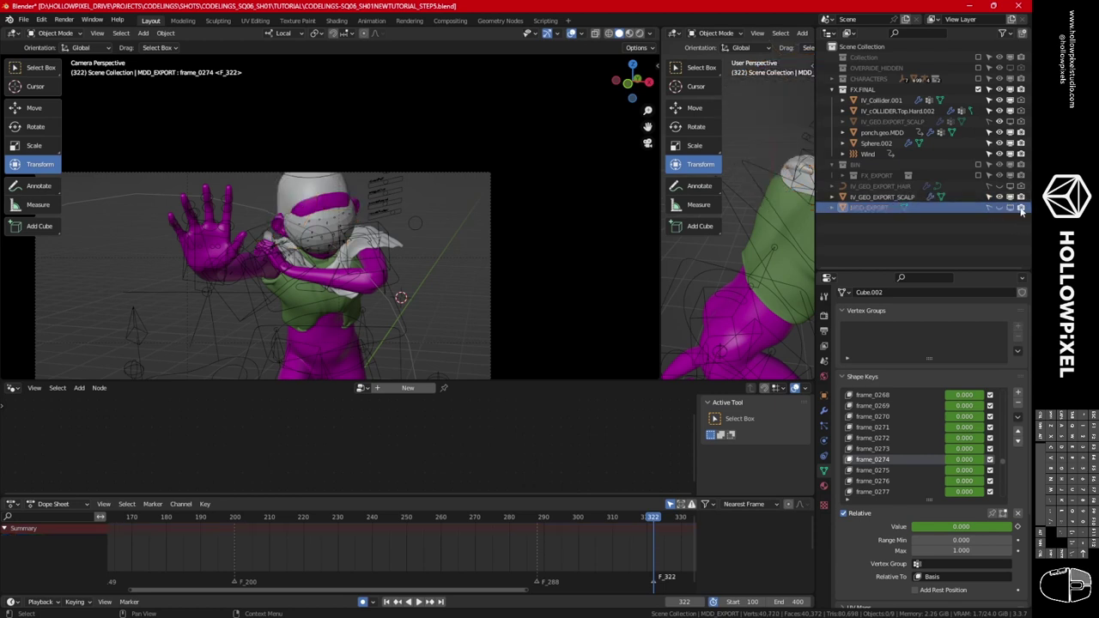
left_click(887, 196)
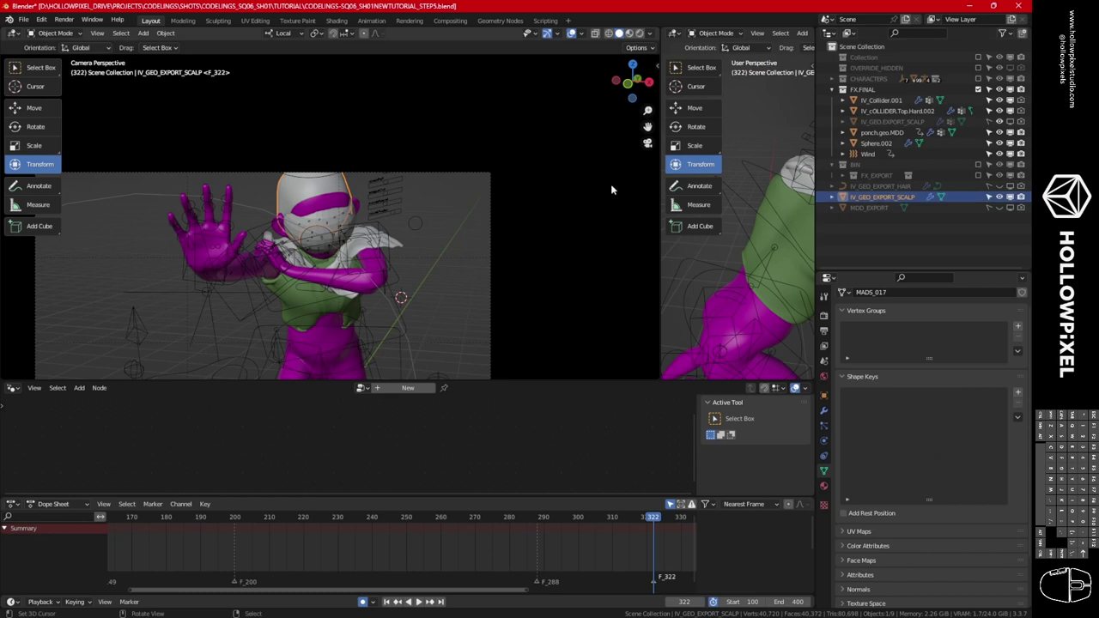
Create a new geometry node tree on IV_GEO_EXPORT_SCALP, then unlink it without adding nodes.
left_click(401, 387)
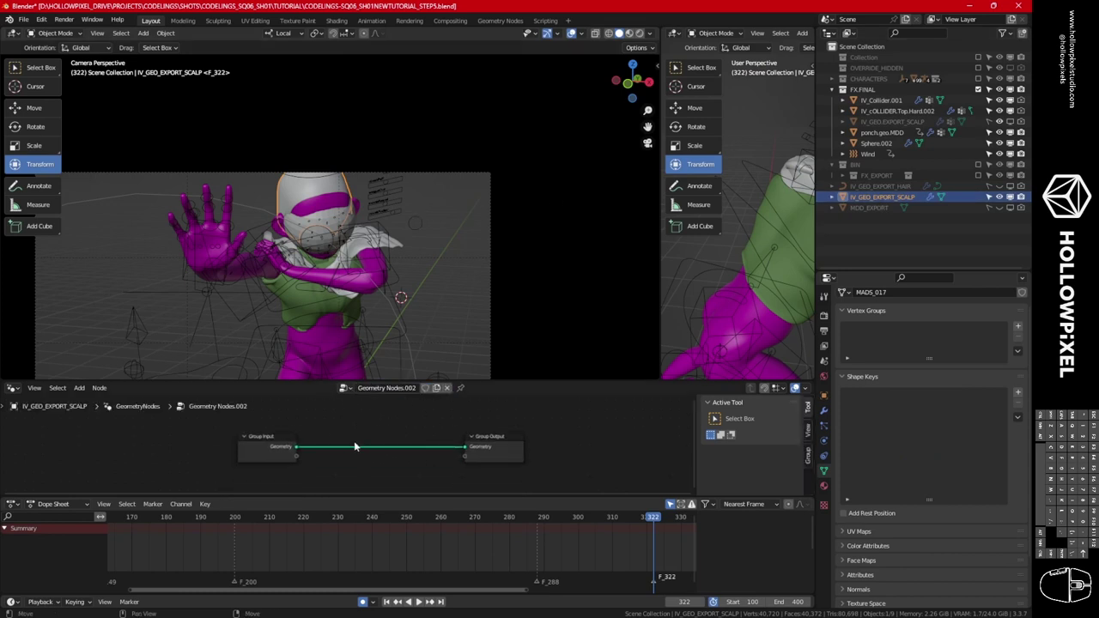
scroll(352, 442, "up", 2)
key("shift+a")
left_click(311, 386)
type("ob")
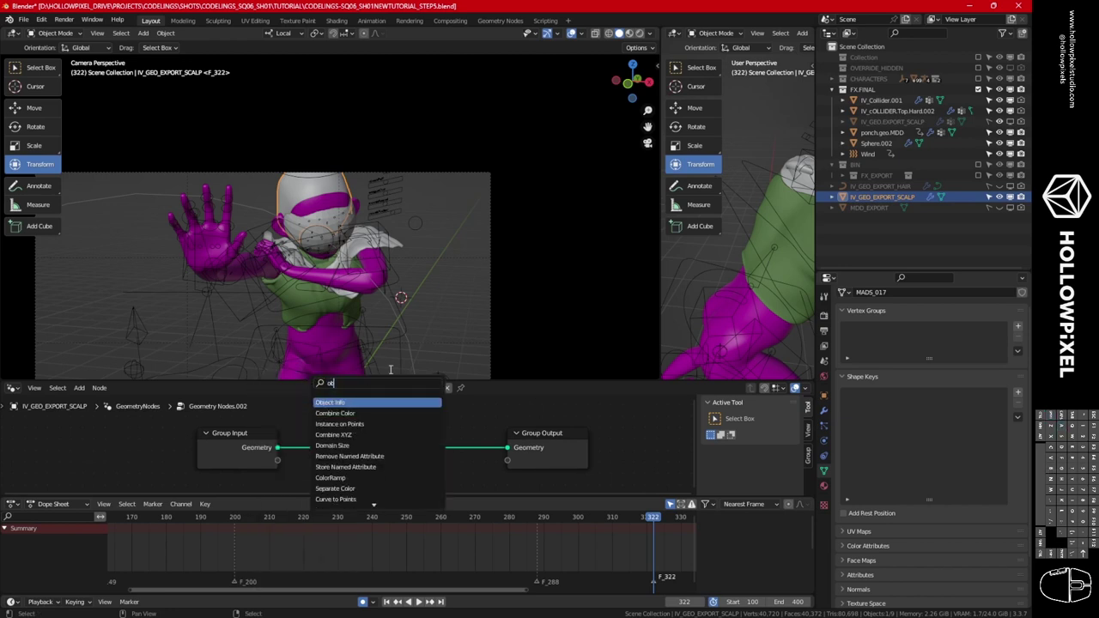
key("Escape")
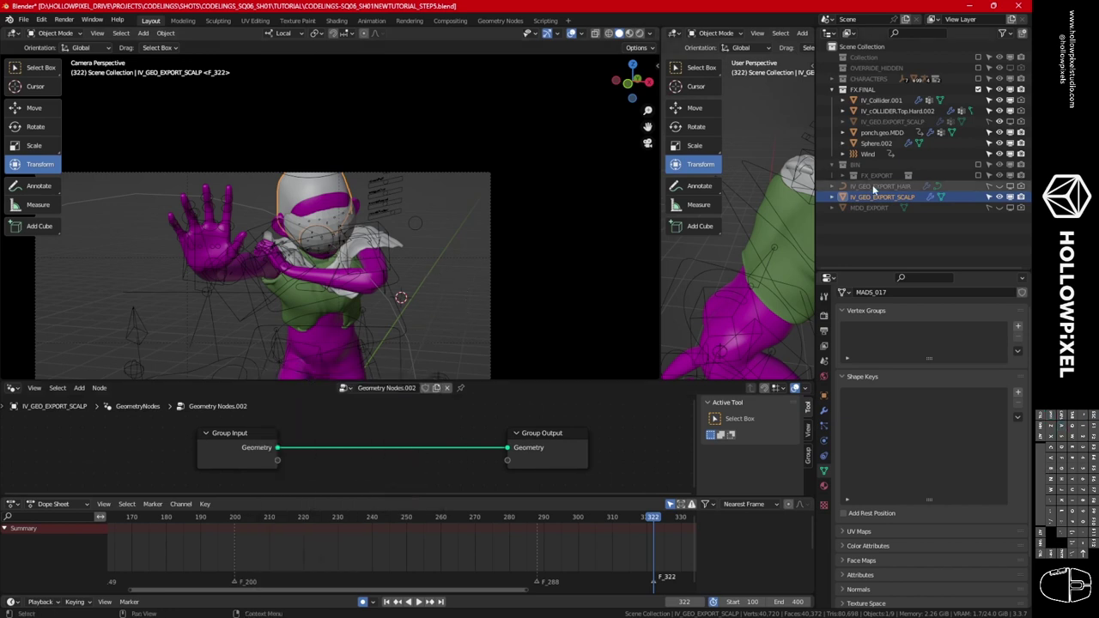
left_click(448, 388)
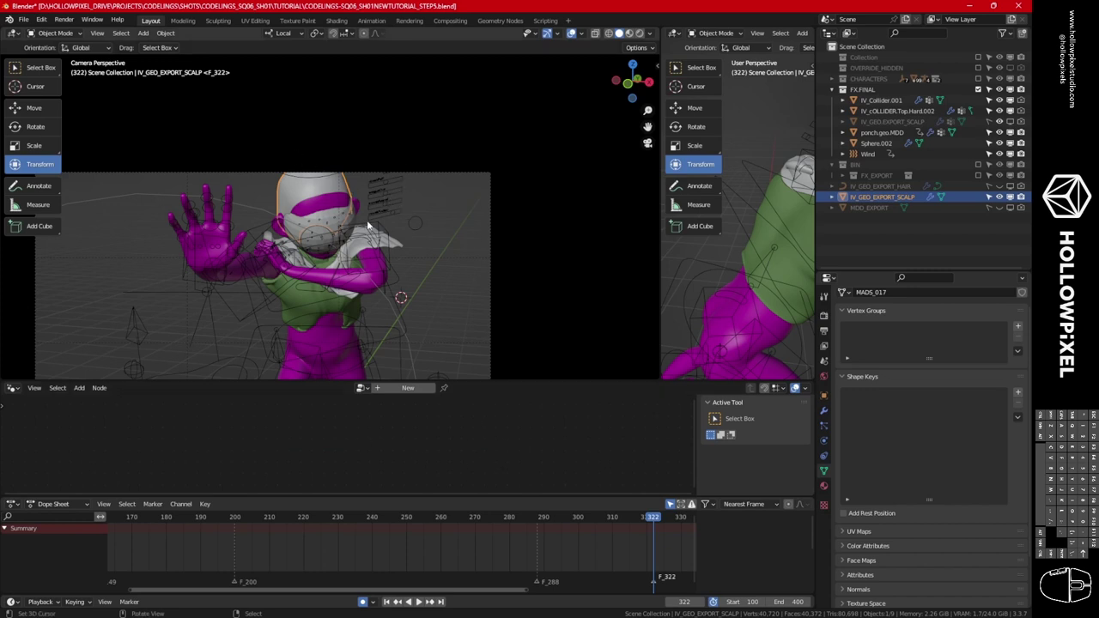
Add an empty hair Curves object on the scalp and select it in the outliner.
key("shift+a")
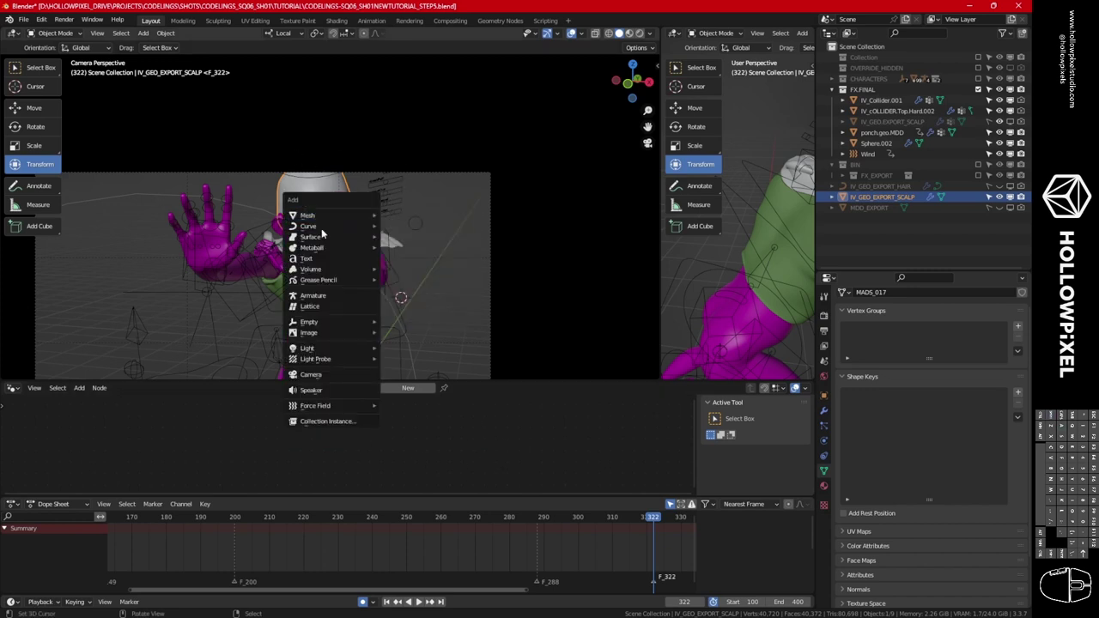
mouse_move(326, 228)
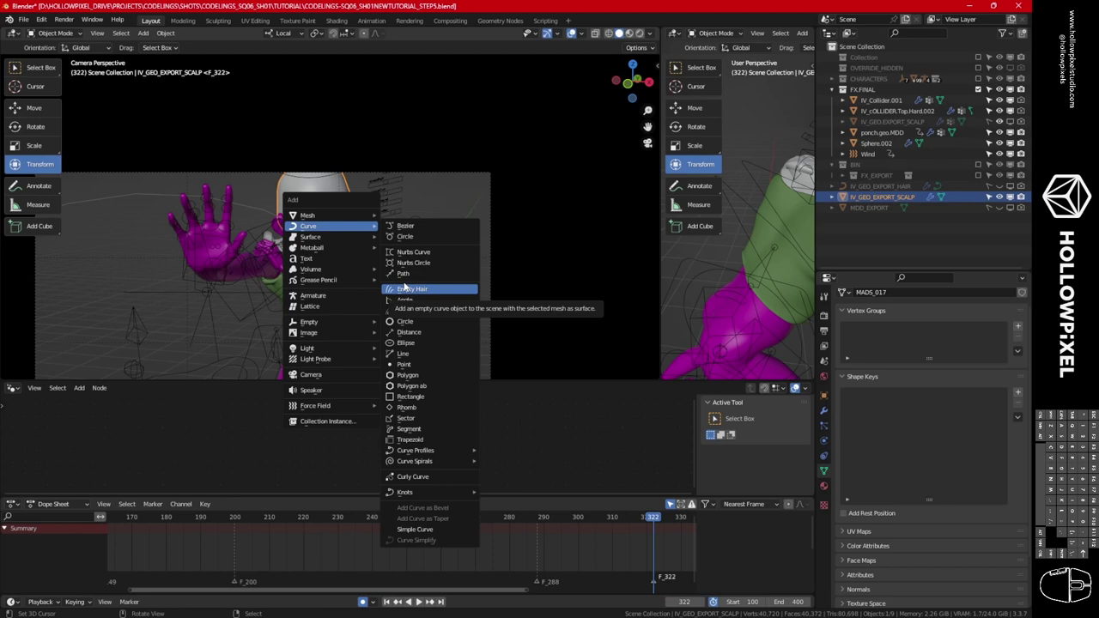
left_click(404, 288)
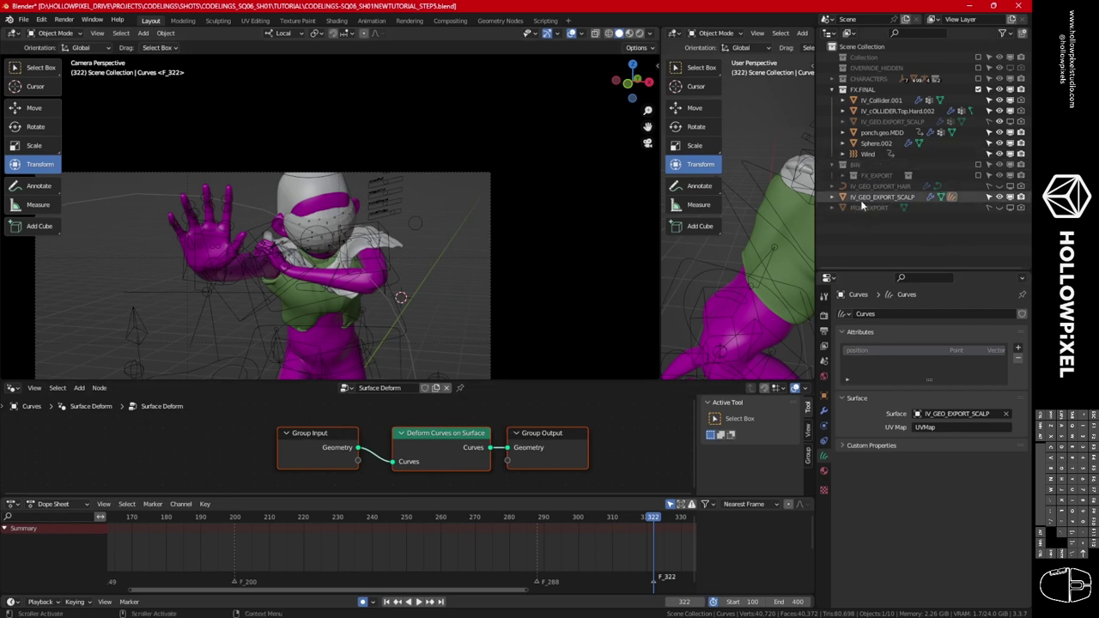
left_click(832, 198)
left_click(869, 229)
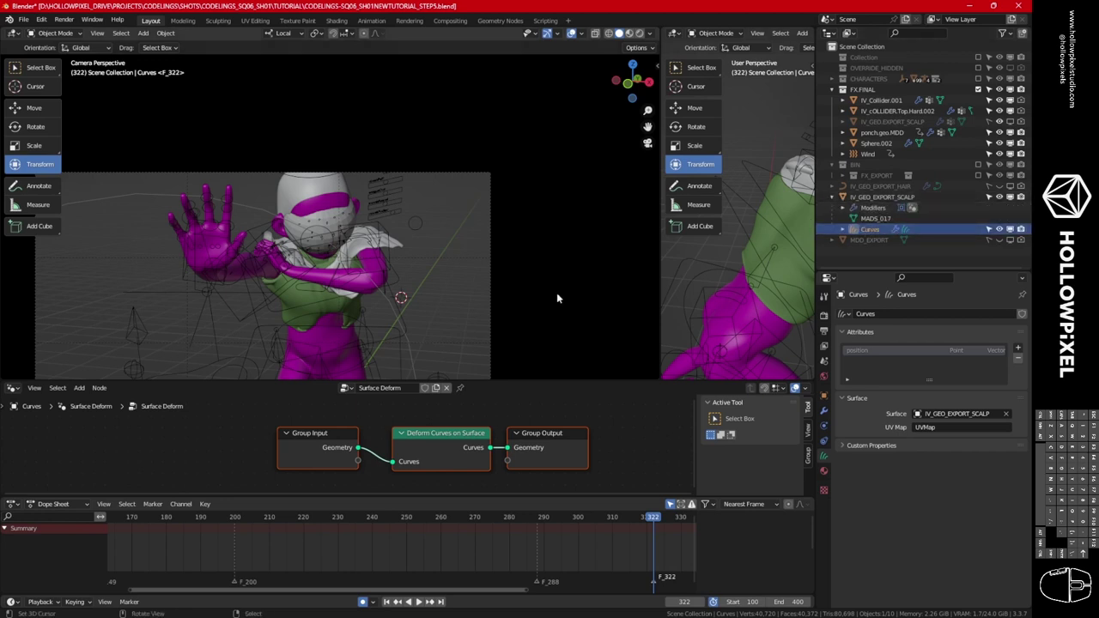
Add an Object Info node and wire its Geometry into Deform Curves on Surface's Curves input.
left_click_drag(305, 435, 269, 458)
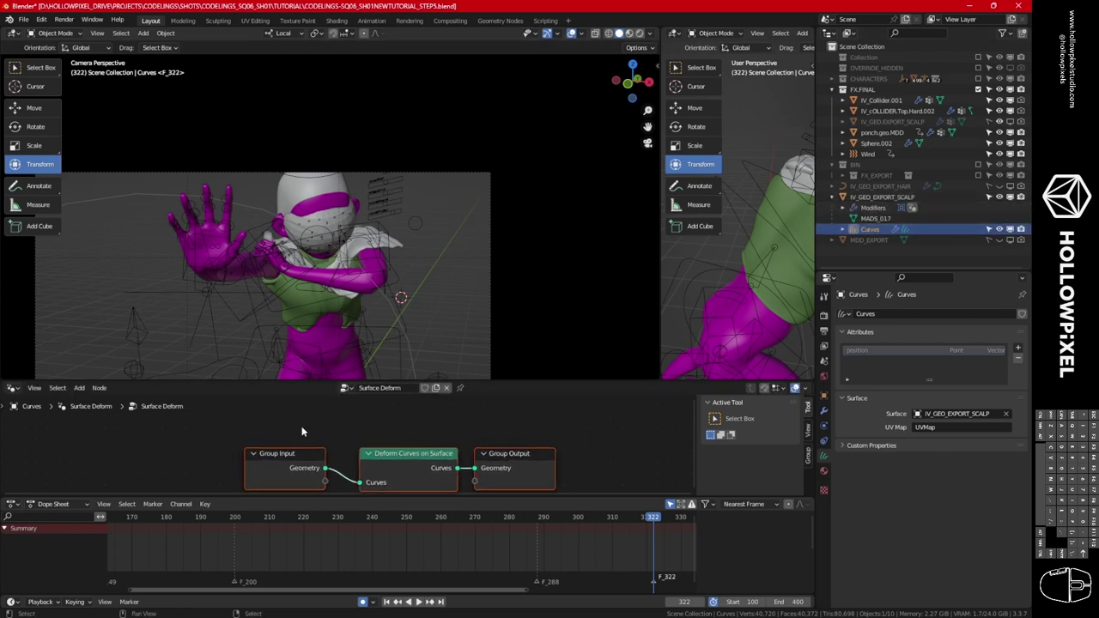
key("shift+a")
left_click(320, 382)
type("o")
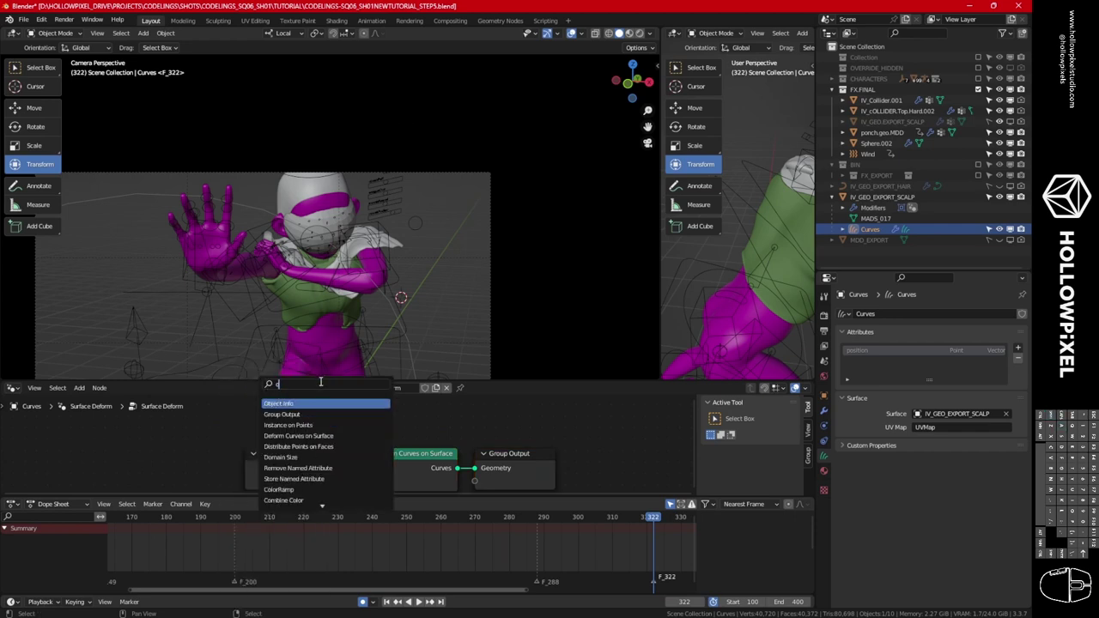
type("b")
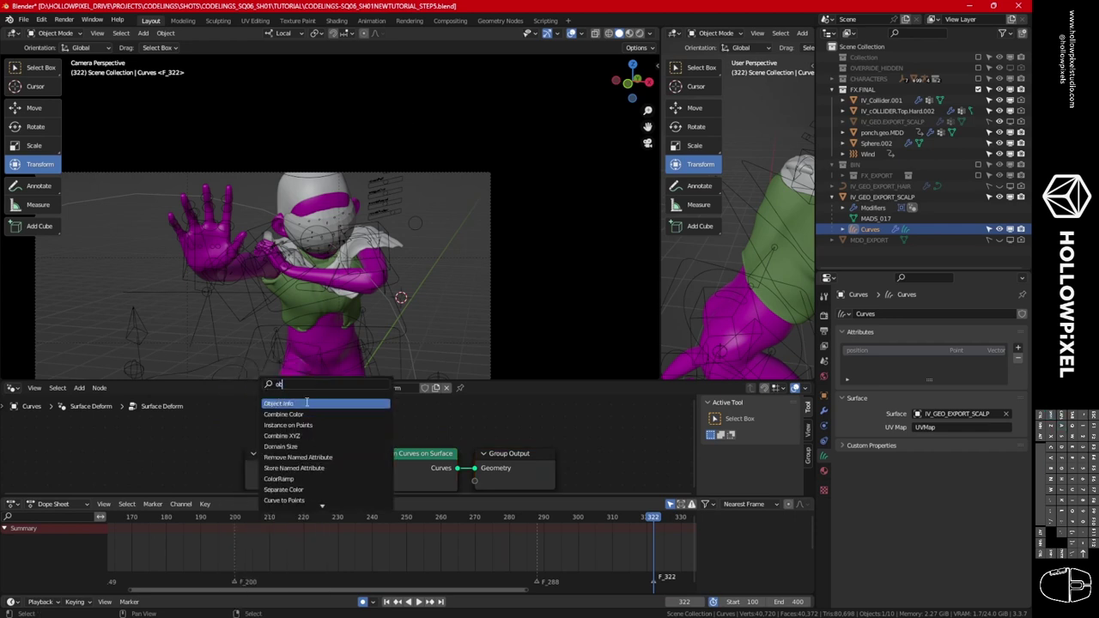
left_click(306, 402)
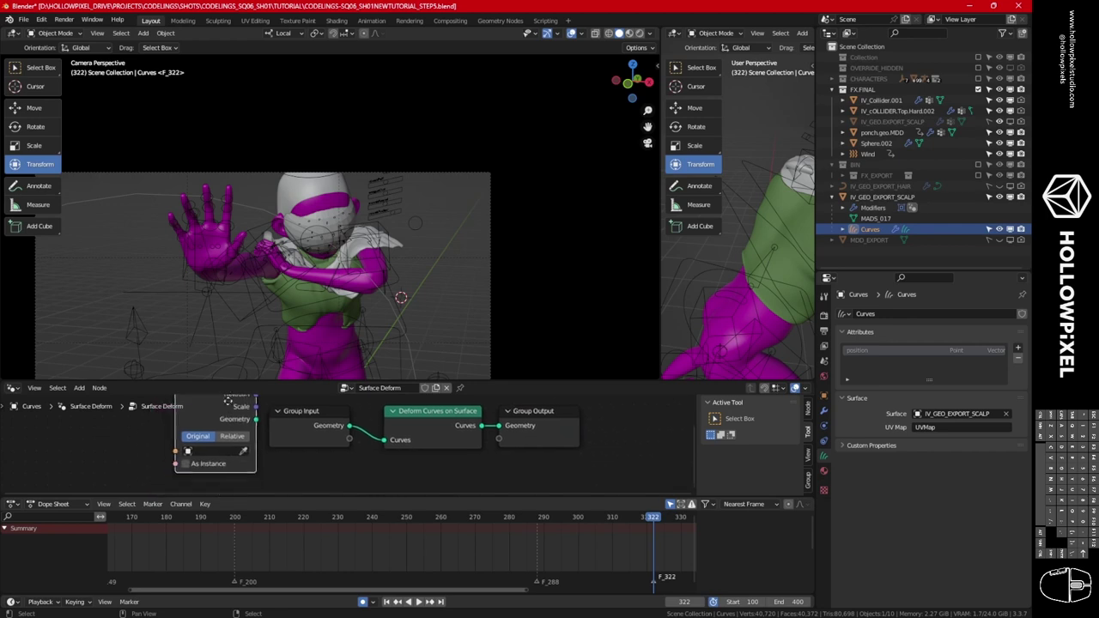
left_click(228, 401)
left_click_drag(257, 418, 384, 438)
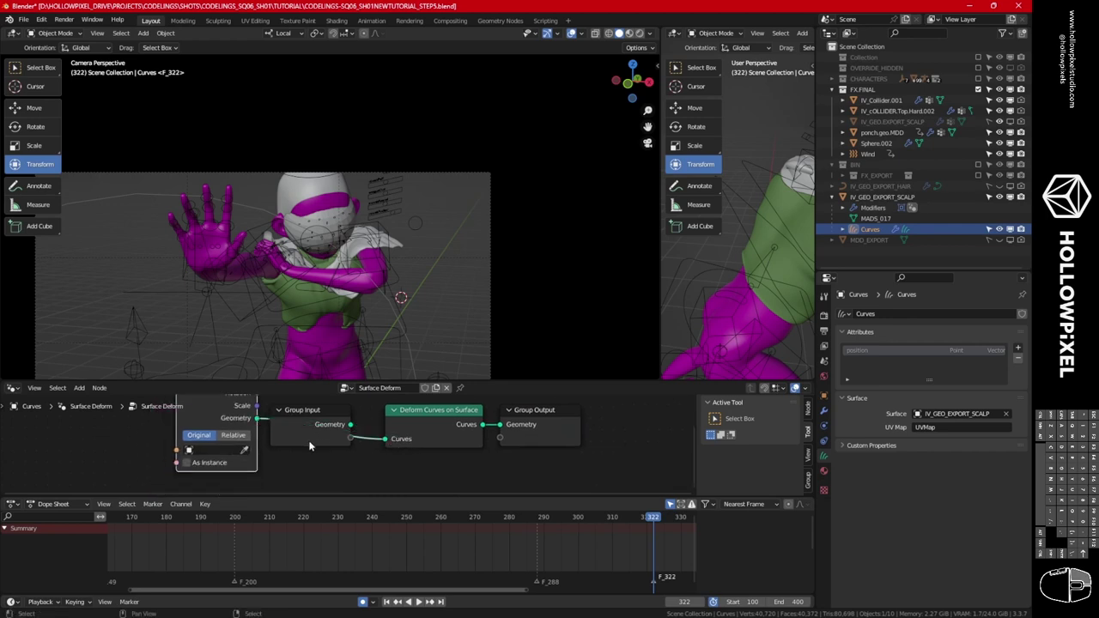
Move Group Input aside and eyedrop MDD_EXPORT as the Object Info source.
mouse_move(310, 445)
left_mouse_down()
mouse_move(284, 489)
mouse_move(289, 503)
mouse_move(292, 445)
left_mouse_up()
middle_click_drag(278, 400, 232, 435)
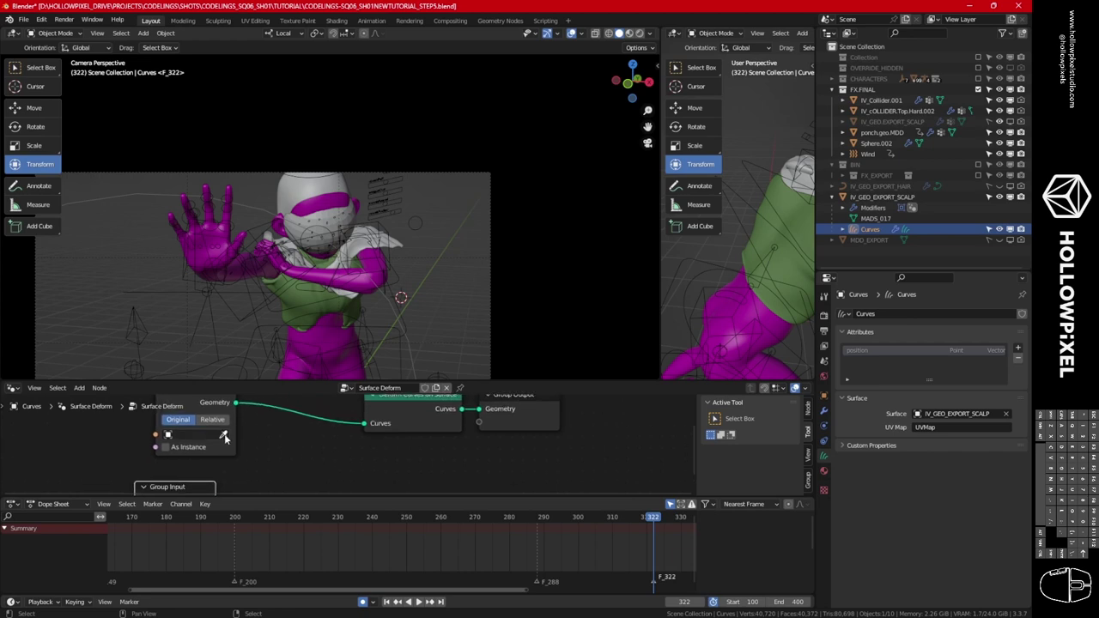
left_click(224, 437)
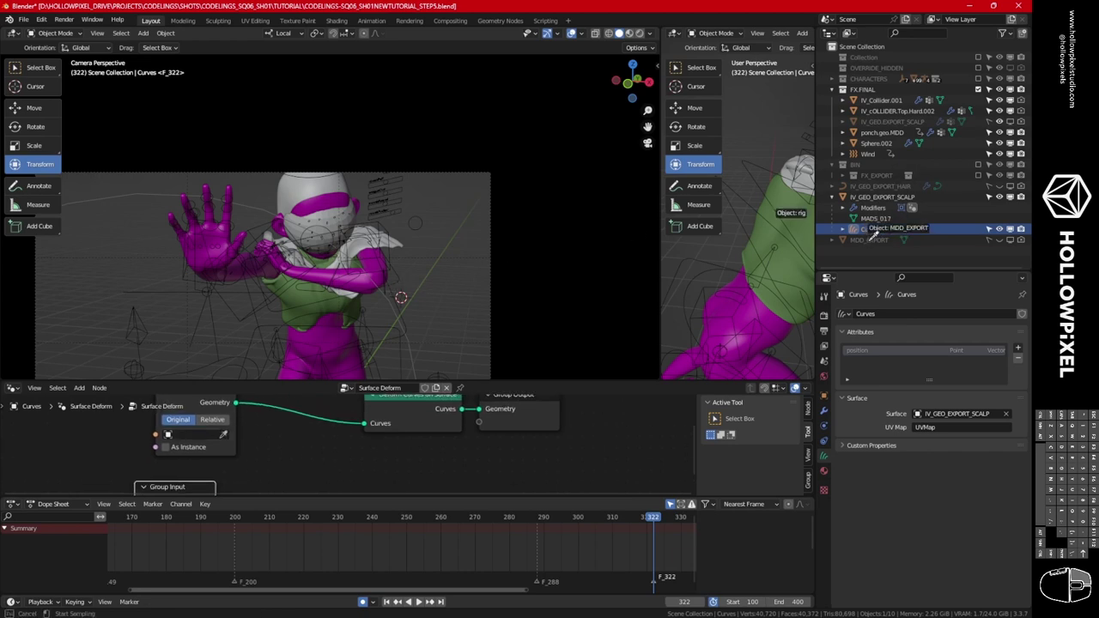
left_click(874, 234)
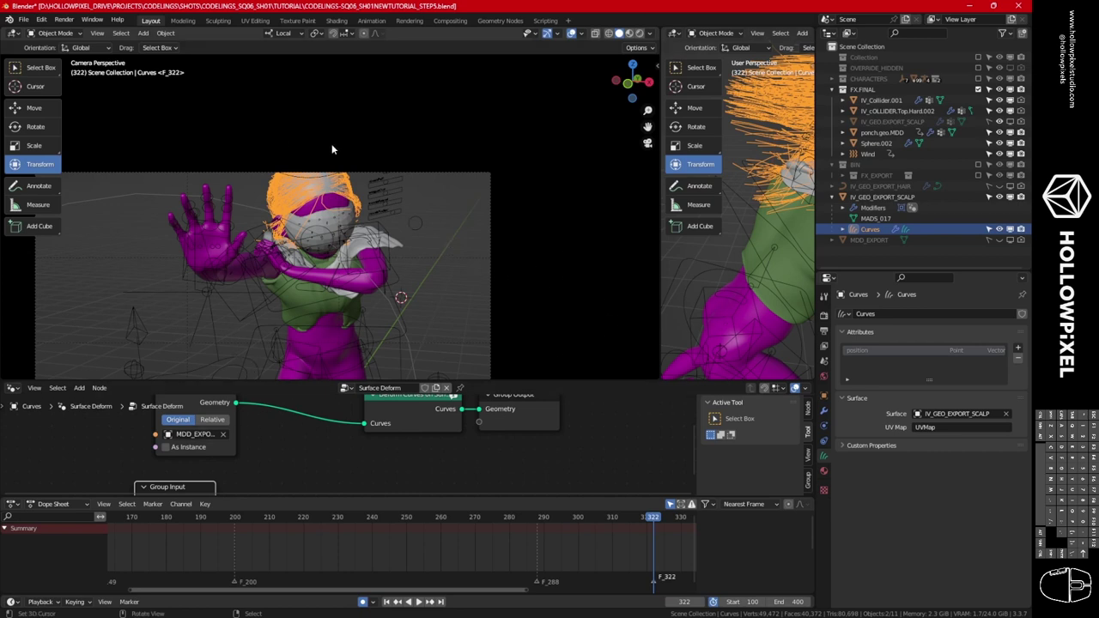
Play the animation to confirm the hair follows the character, stopping at frame 239.
key("space")
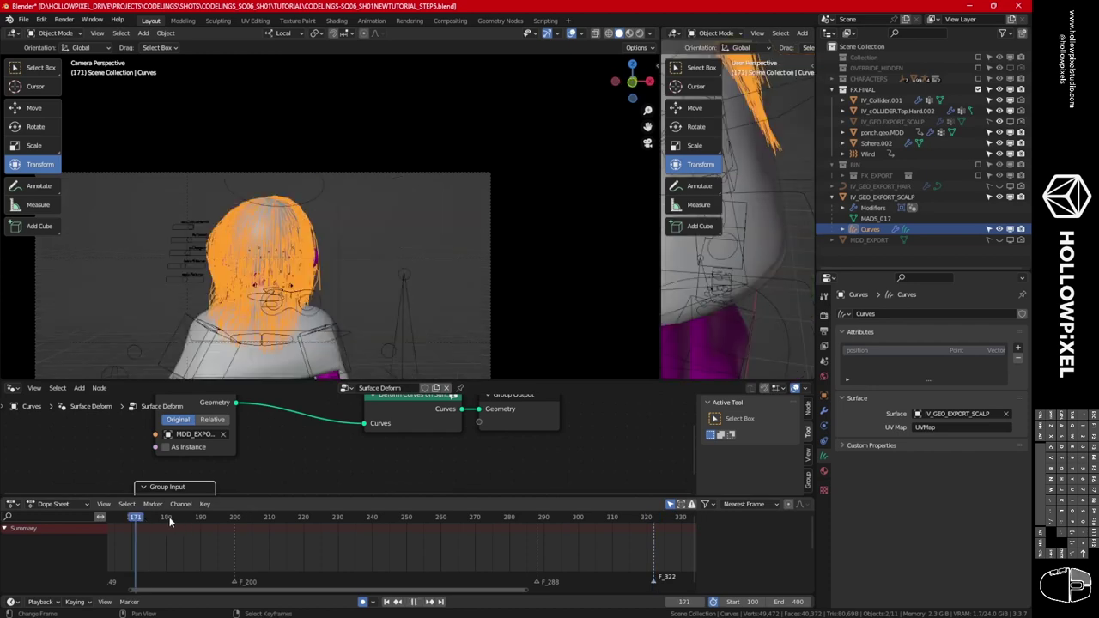
key("space")
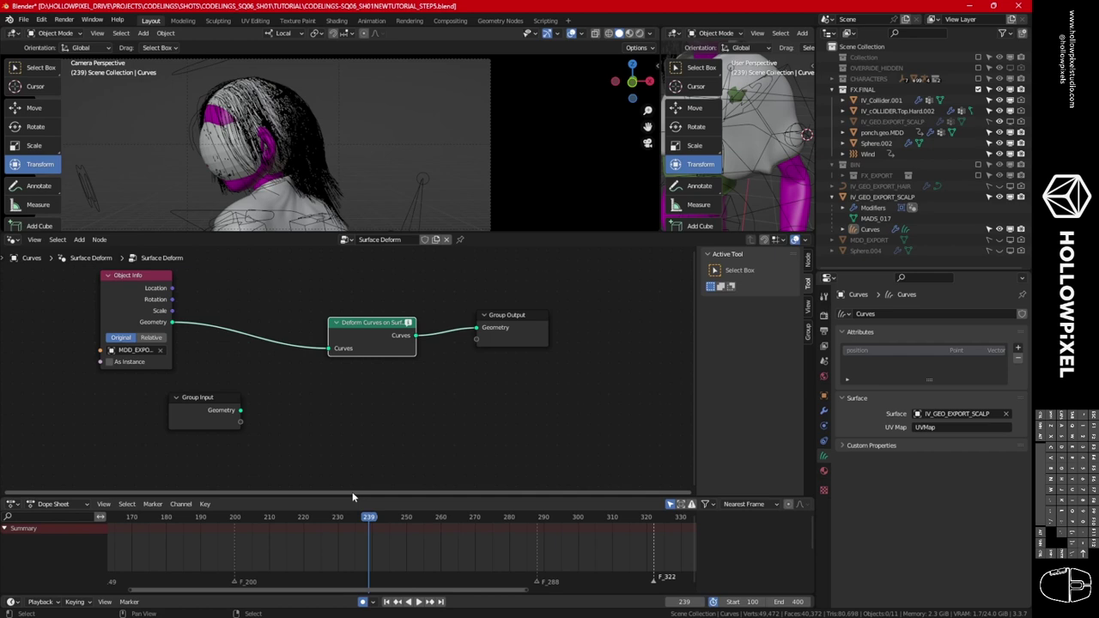
Shift Deform Curves left, search 'hai', and drop Hairsystem onto the link to Group Output.
key("g")
left_click(360, 355)
key("shift+a")
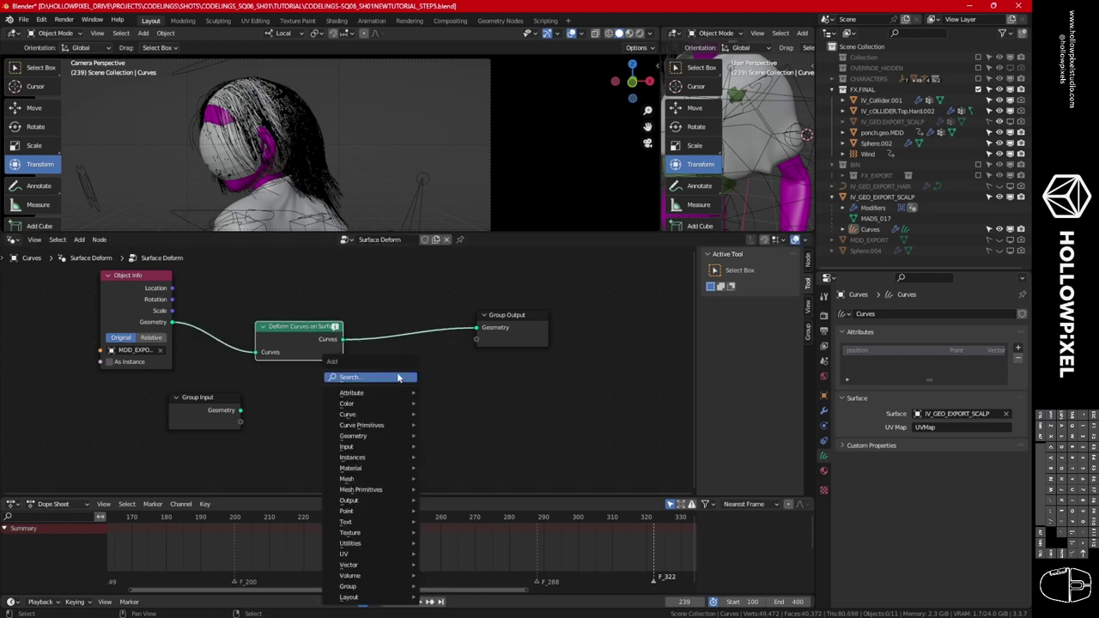
left_click(391, 377)
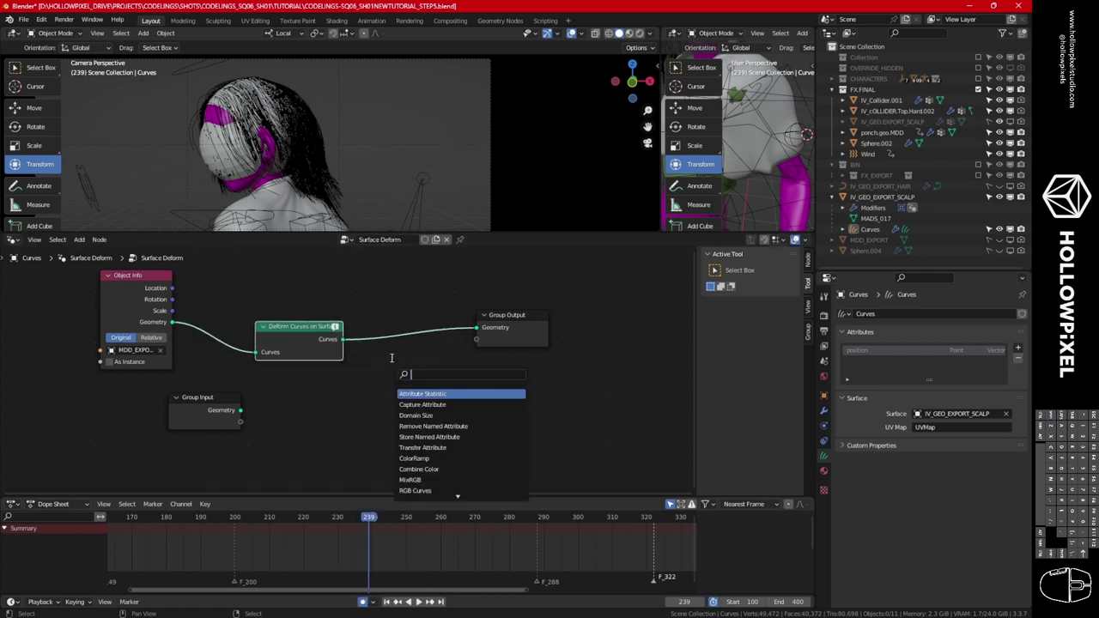
type("hai")
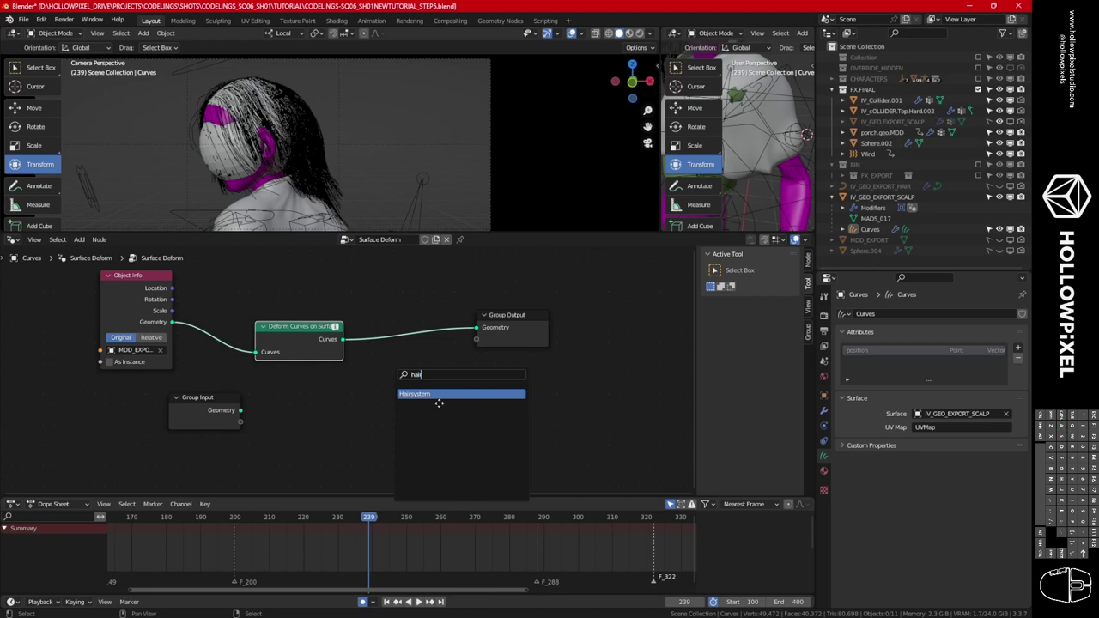
key("Return")
left_click(437, 388)
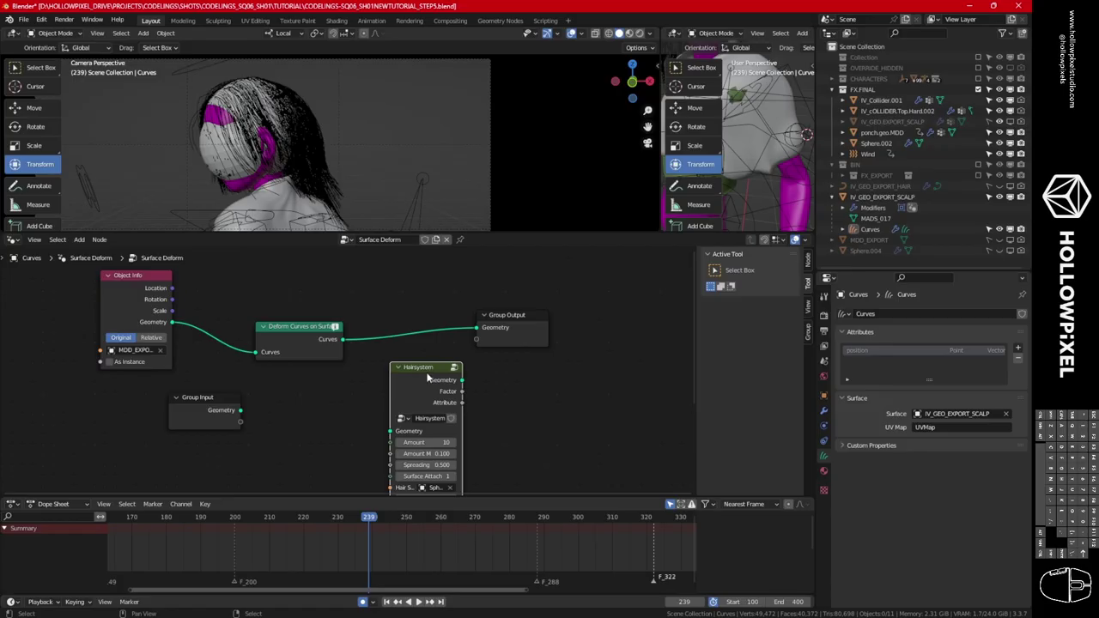
left_click_drag(433, 381, 401, 290)
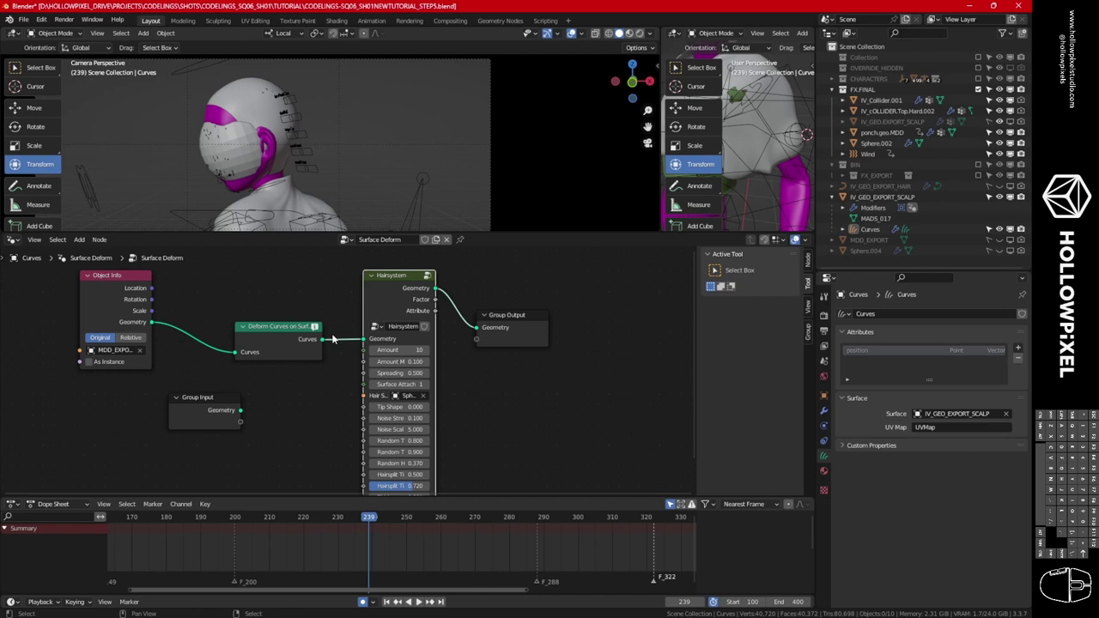
Rearrange the Object Info and Deform Curves on Surface nodes to make room.
left_click_drag(281, 352, 278, 364)
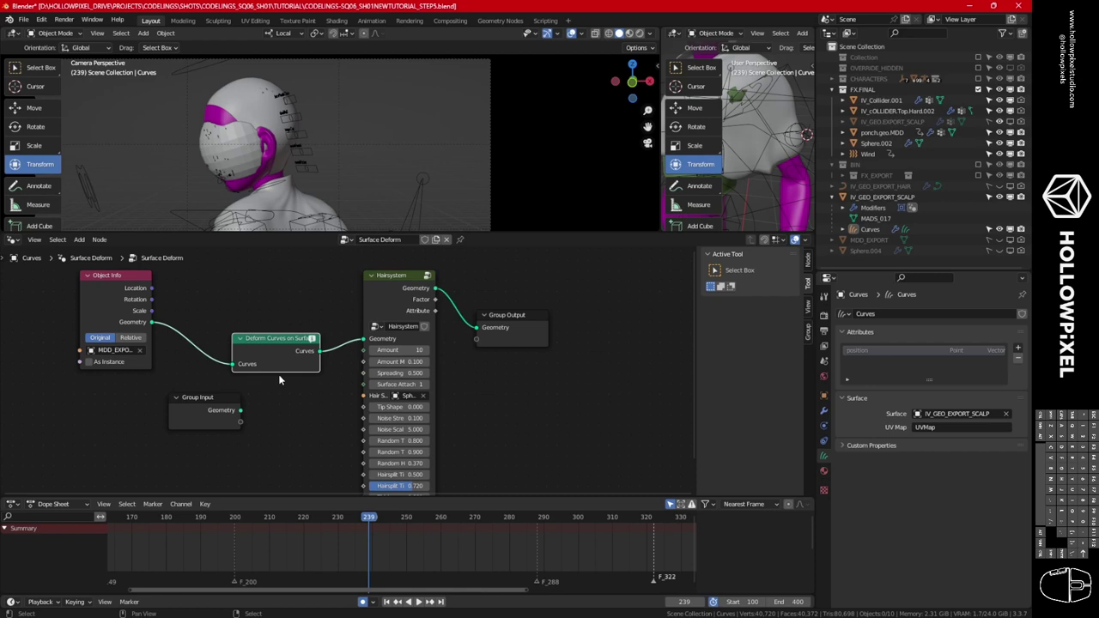
left_click_drag(109, 308, 82, 321)
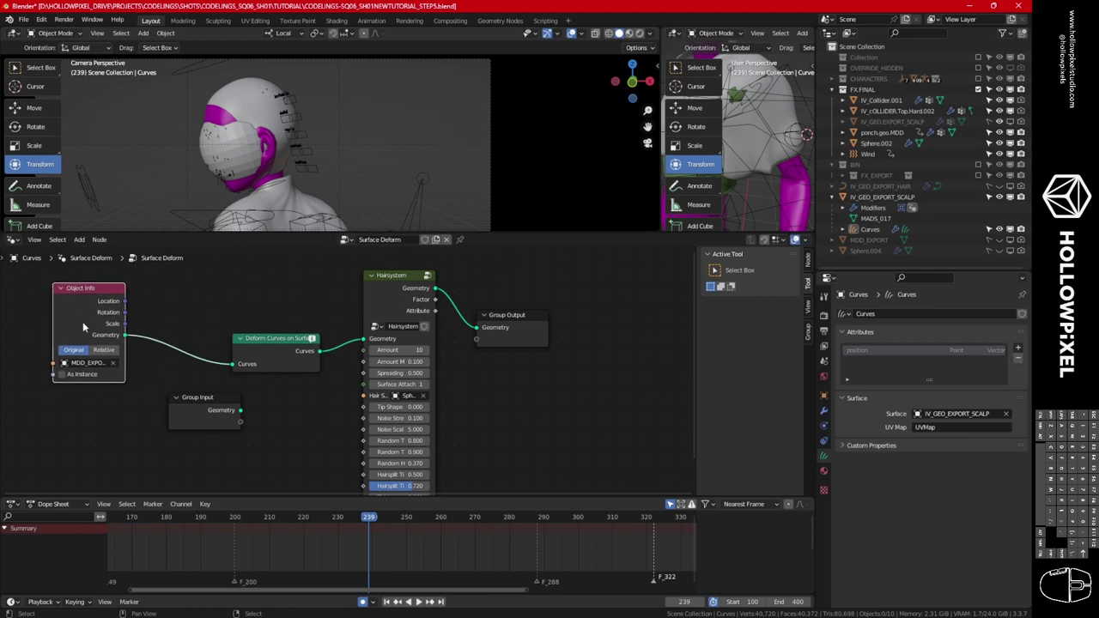
left_click_drag(263, 360, 237, 384)
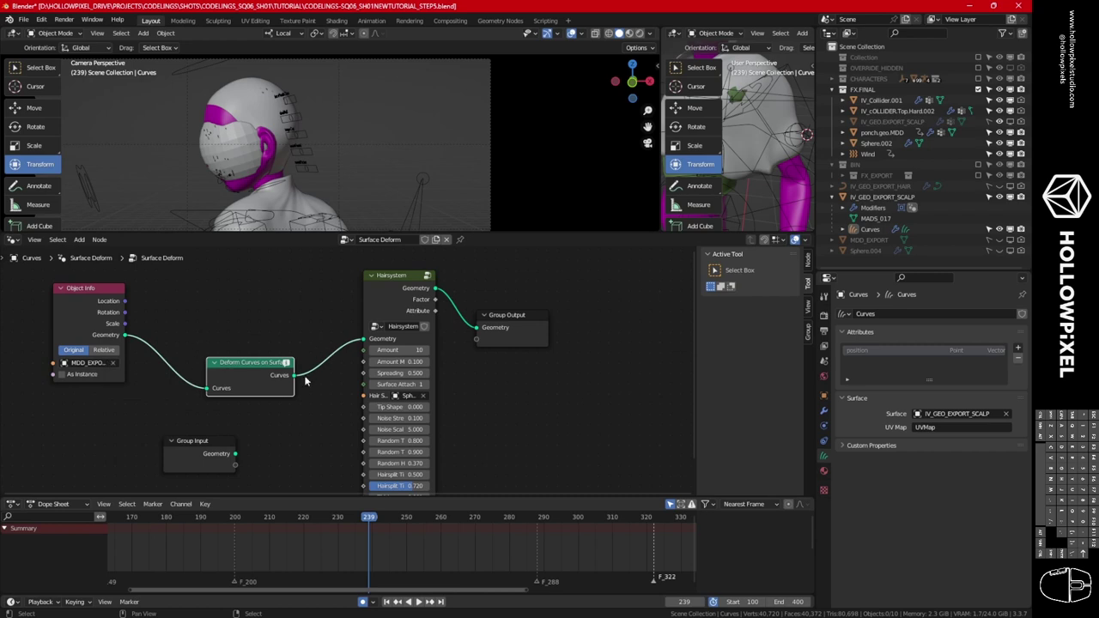
left_click_drag(258, 369, 266, 320)
Search 'mesh to' and drop a Mesh to Curve node onto the Object Info link.
key("shift+a")
left_click(216, 293)
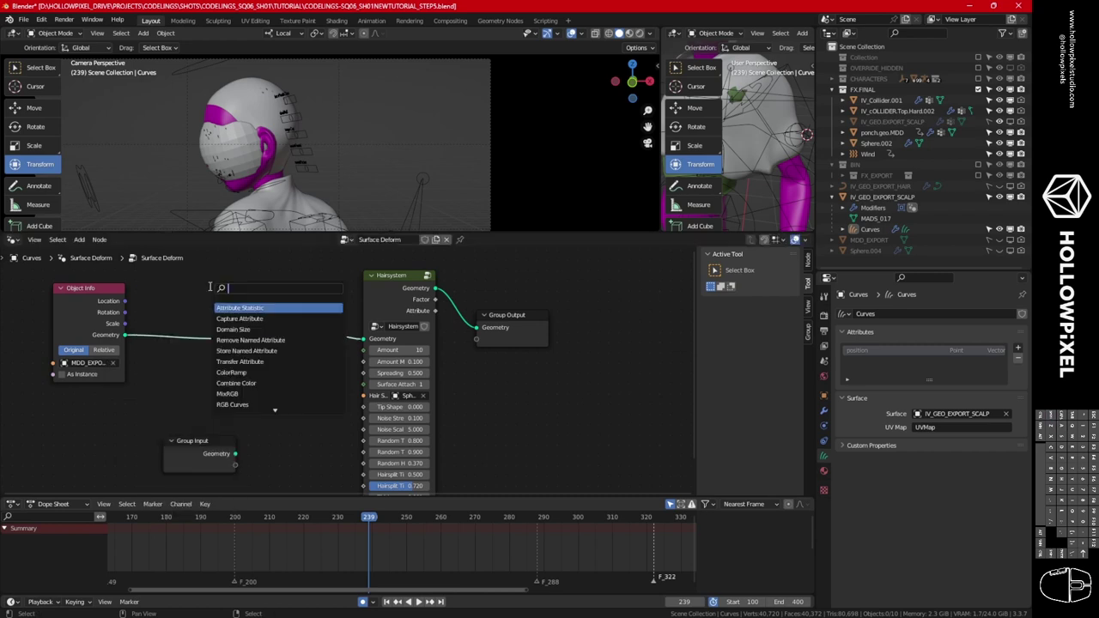
type("me")
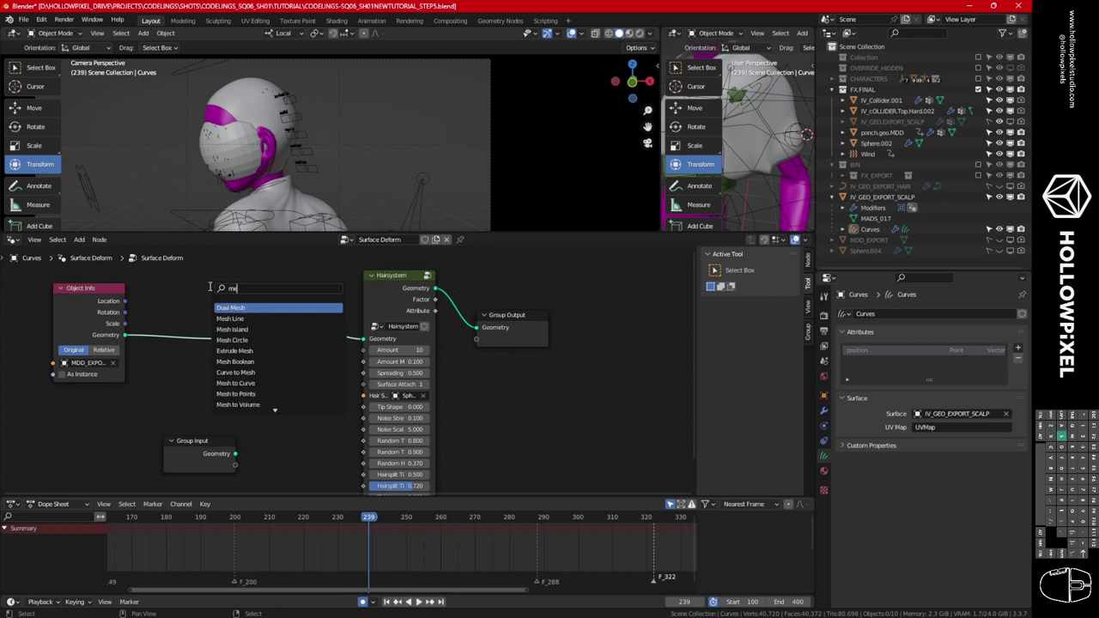
type("sh to")
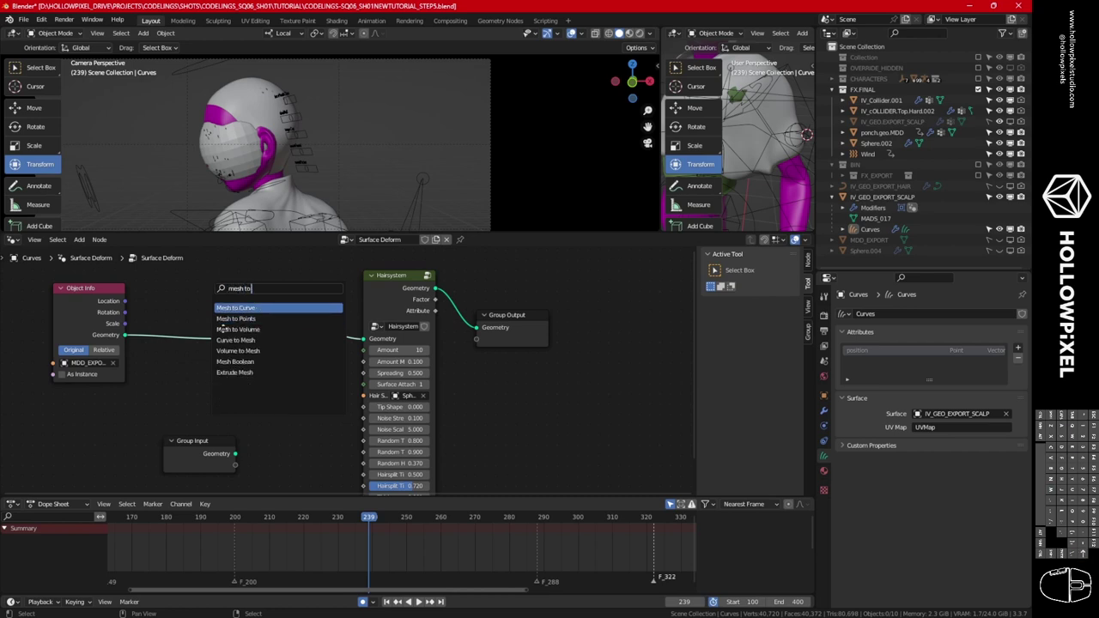
key("Return")
left_click(205, 350)
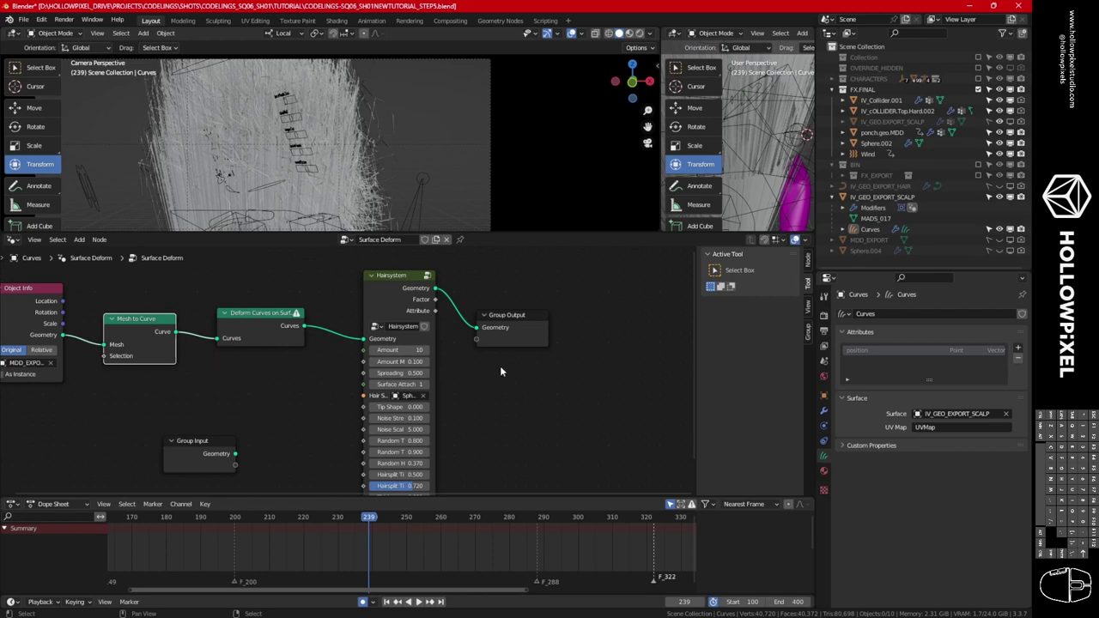
scroll(398, 154, "down", 3)
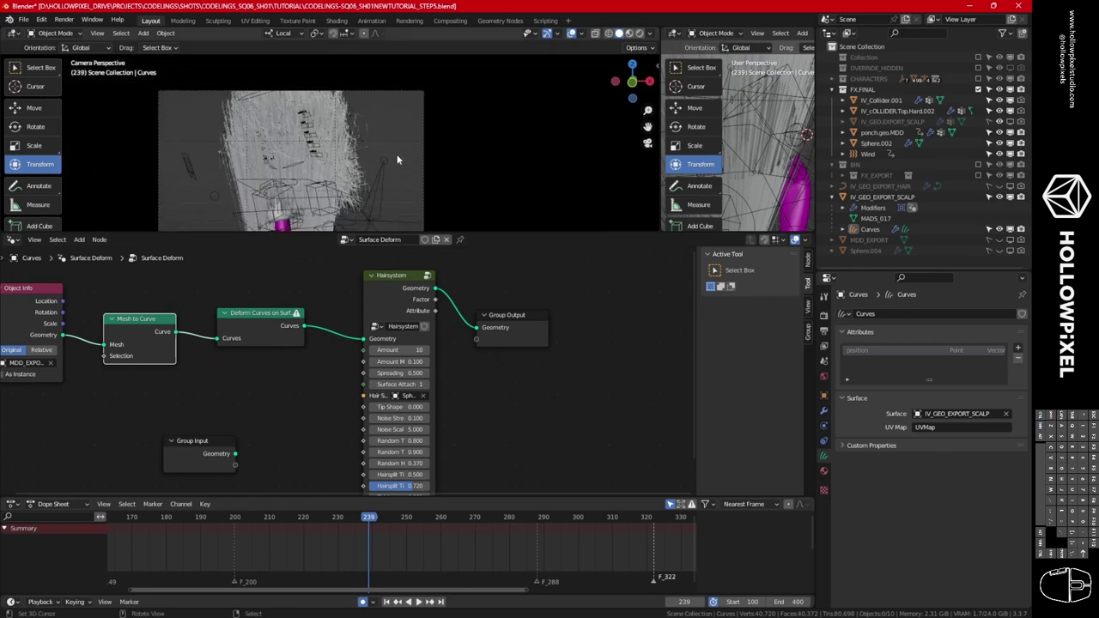
Enlarge the viewport and node editor, and set the first Hairsystem Amount to 1.
left_click_drag(496, 234, 485, 330)
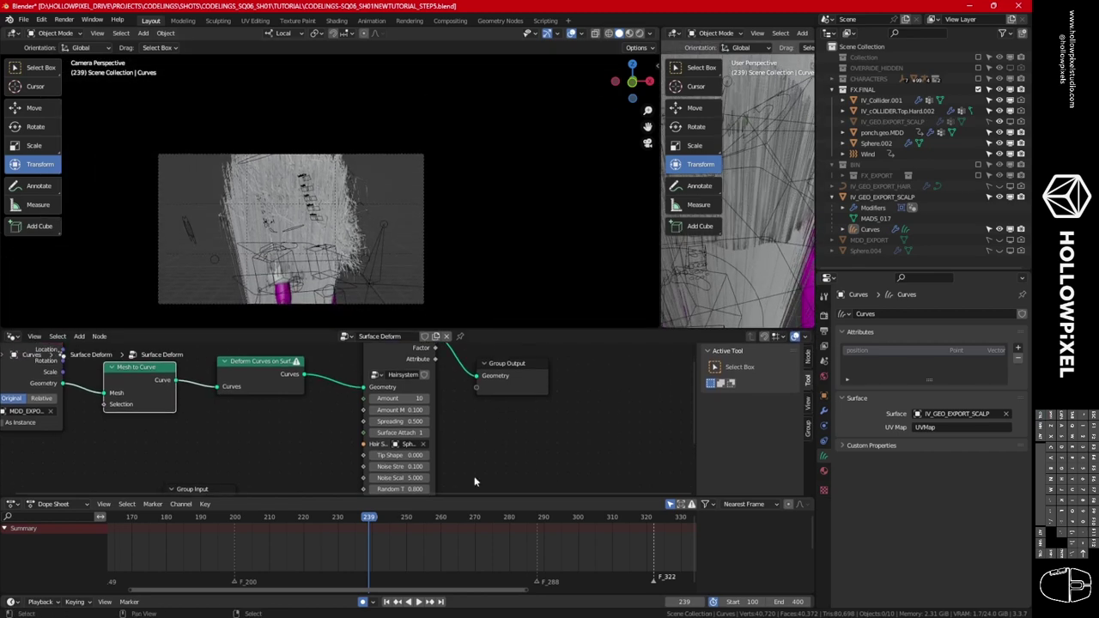
left_click_drag(490, 495, 444, 529)
scroll(472, 440, "up", 3)
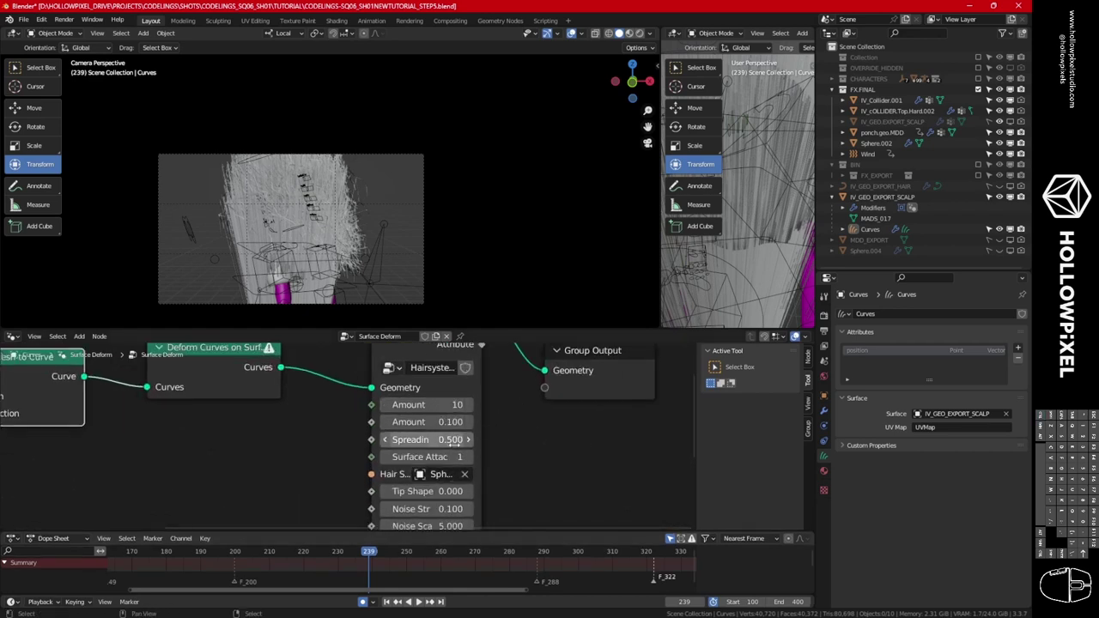
left_click(426, 404)
type("1")
key("Return")
Clear the Hair Surface object and set the second Amount and Spreading to 0.
scroll(427, 404, "down", 1, "ctrl")
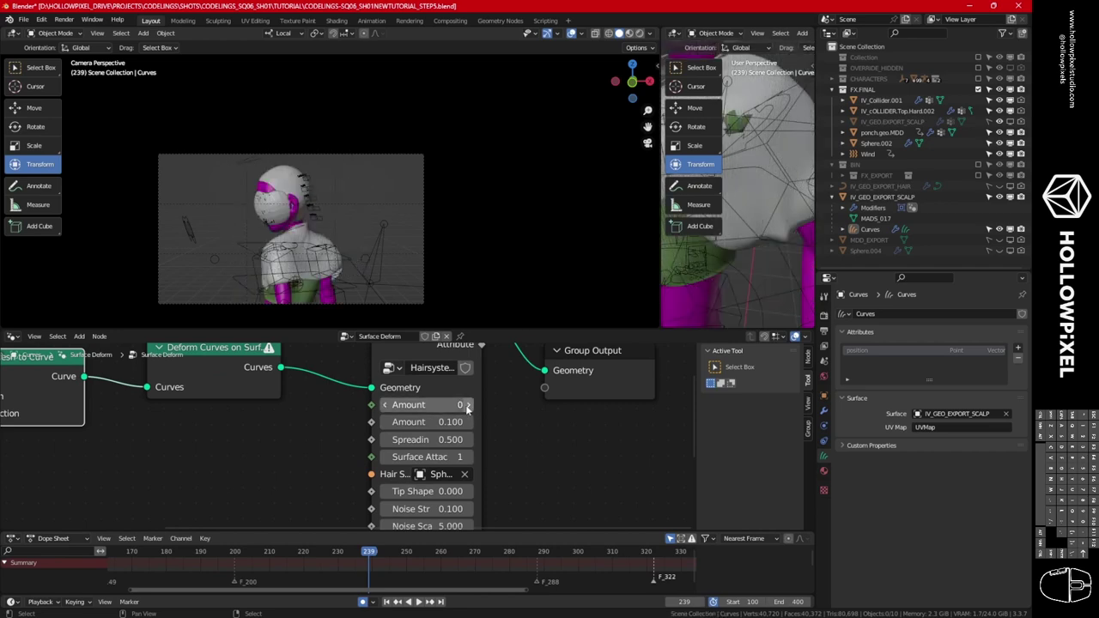
scroll(426, 405, "up", 1, "ctrl")
scroll(444, 452, "down", 2, "shift")
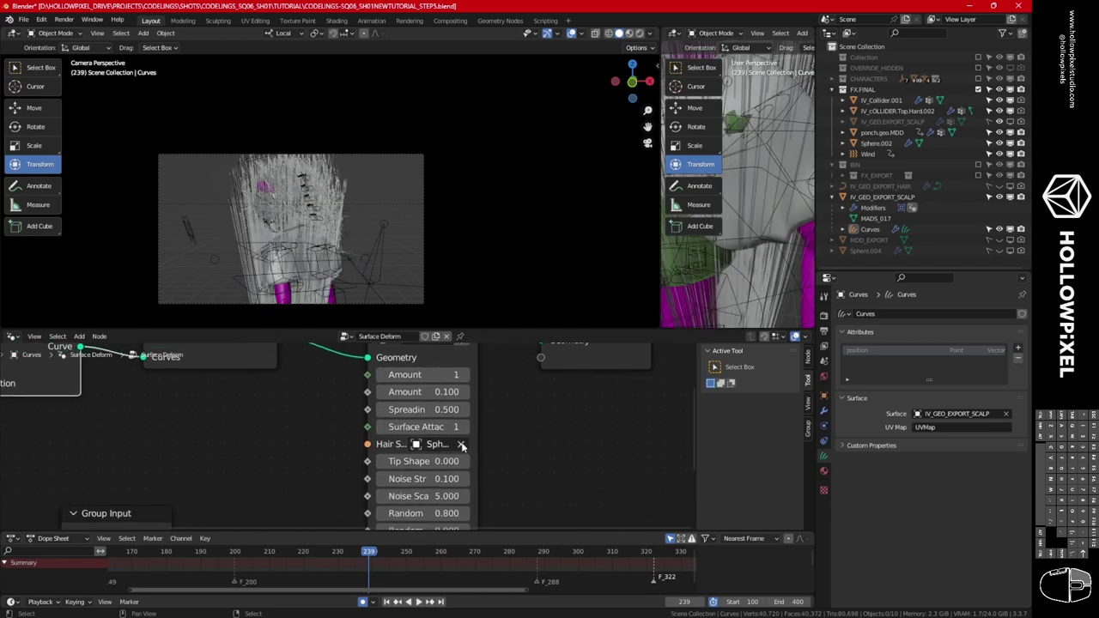
left_click(463, 444)
scroll(414, 427, "down", 1, "ctrl")
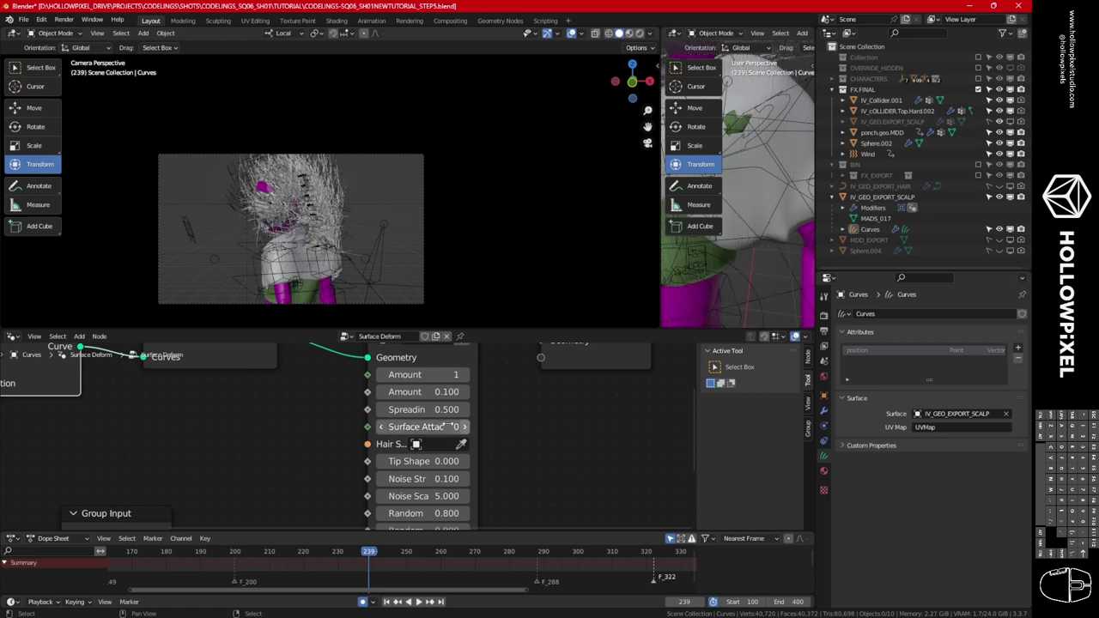
left_click(438, 394)
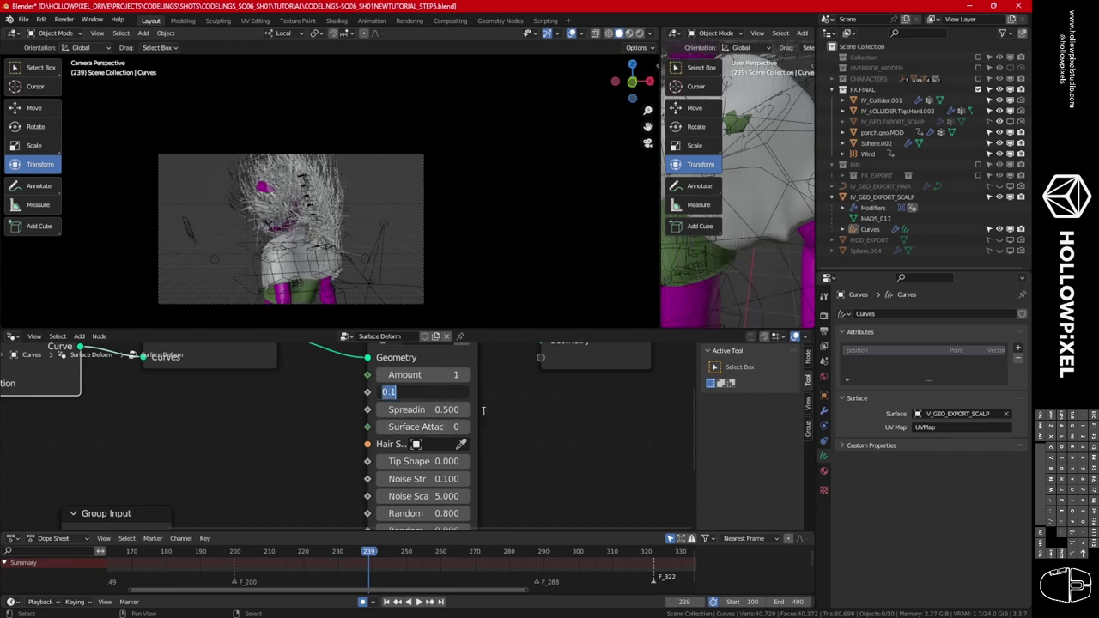
type("0")
key("Tab")
type("0")
key("Return")
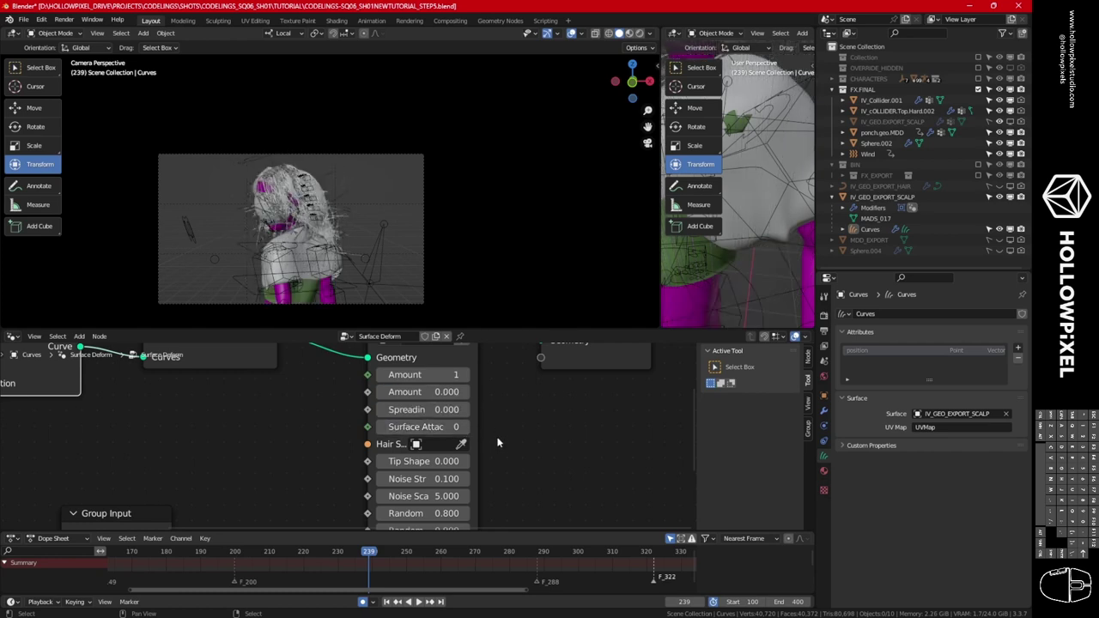
Zero both Hairsplit values and all three Random values.
scroll(444, 478, "down", 1, "ctrl")
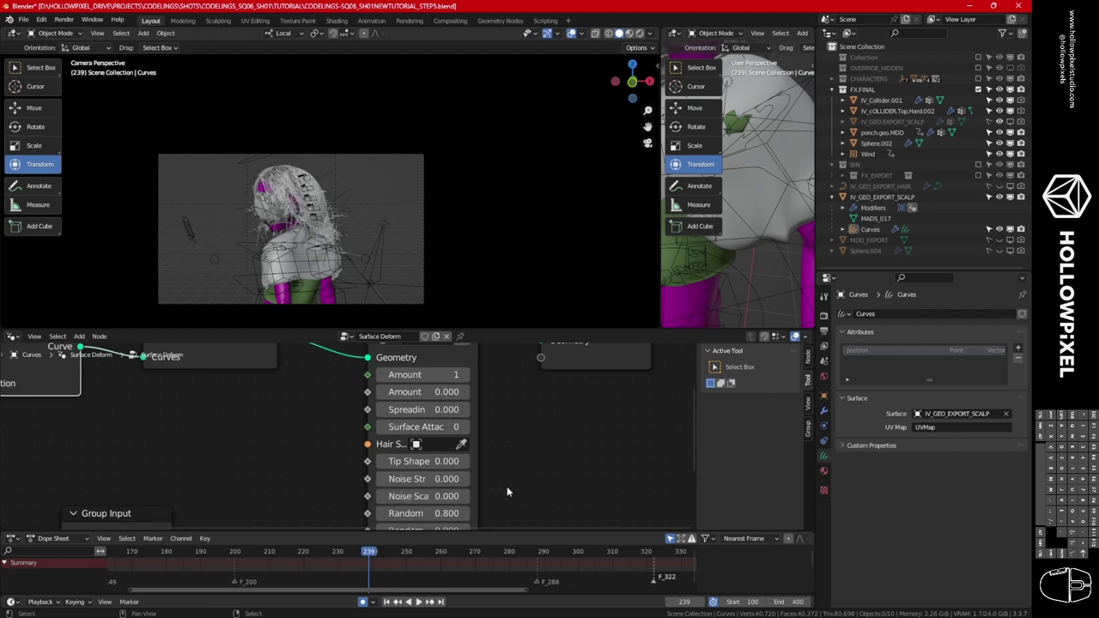
scroll(446, 468, "down", 2, "shift")
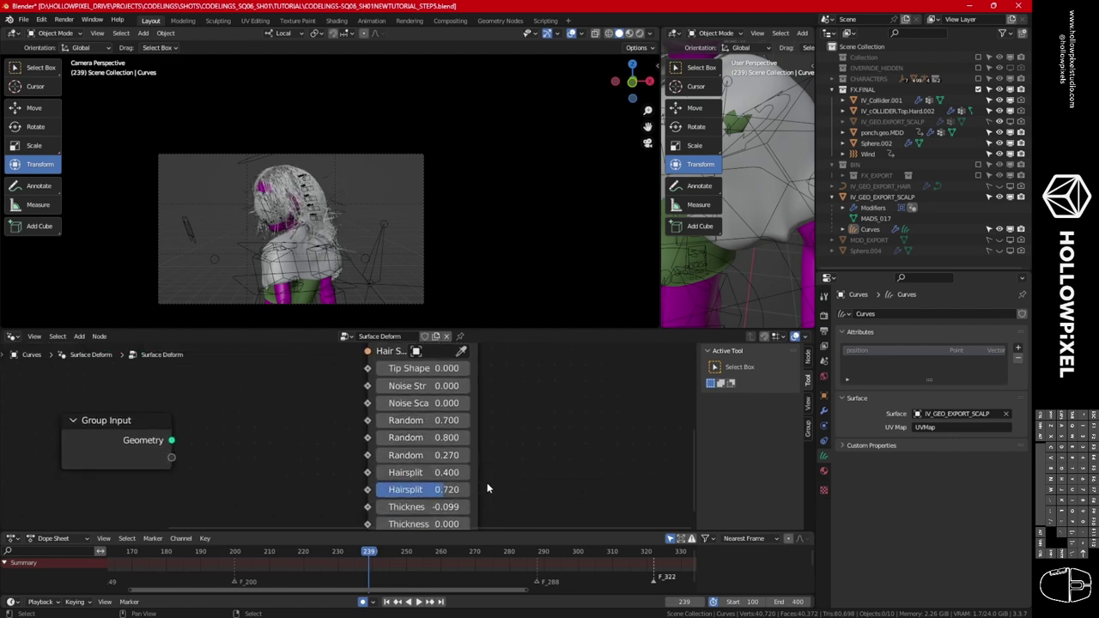
left_click(447, 490)
type("0")
left_click(446, 472)
type("0")
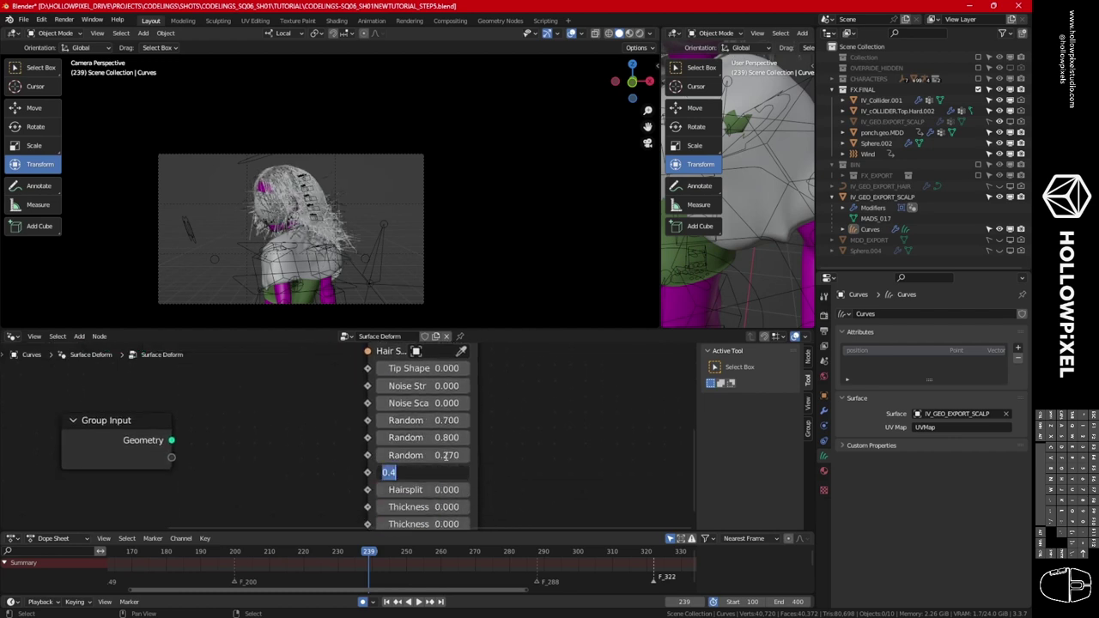
left_click(447, 455)
type("0")
left_click(446, 437)
type("000")
left_click(446, 419)
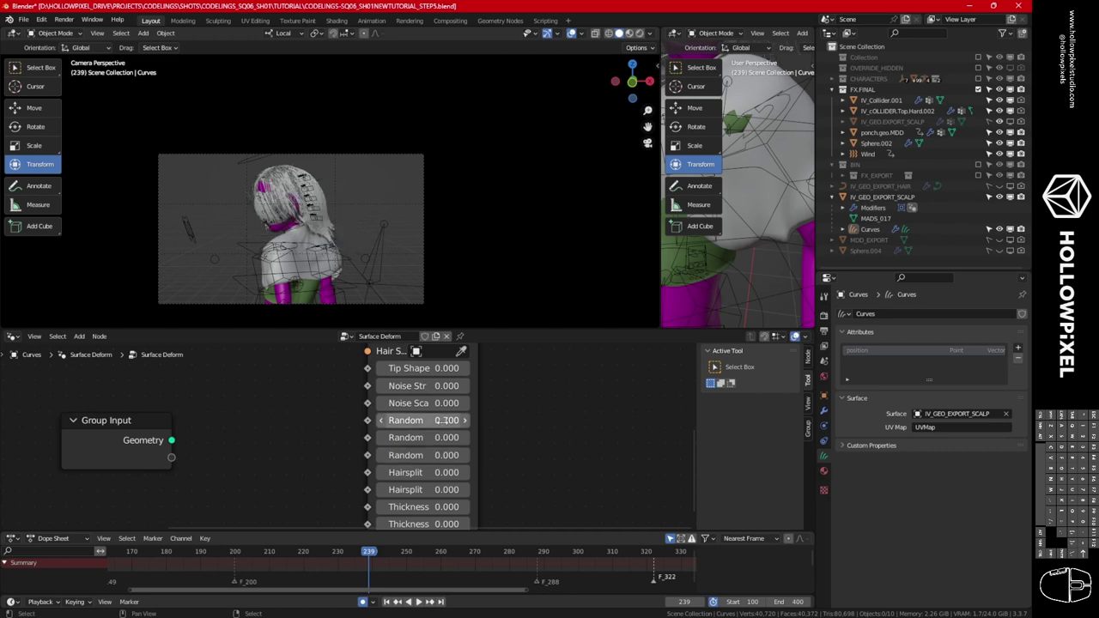
type("0")
key("Return")
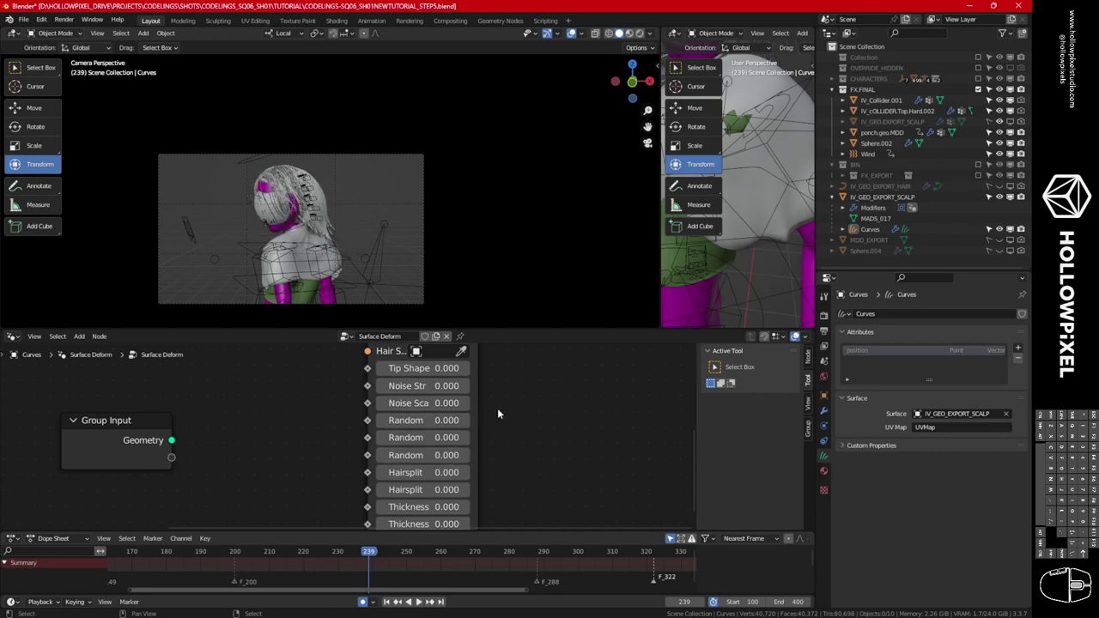
scroll(487, 412, "up", 5, "shift")
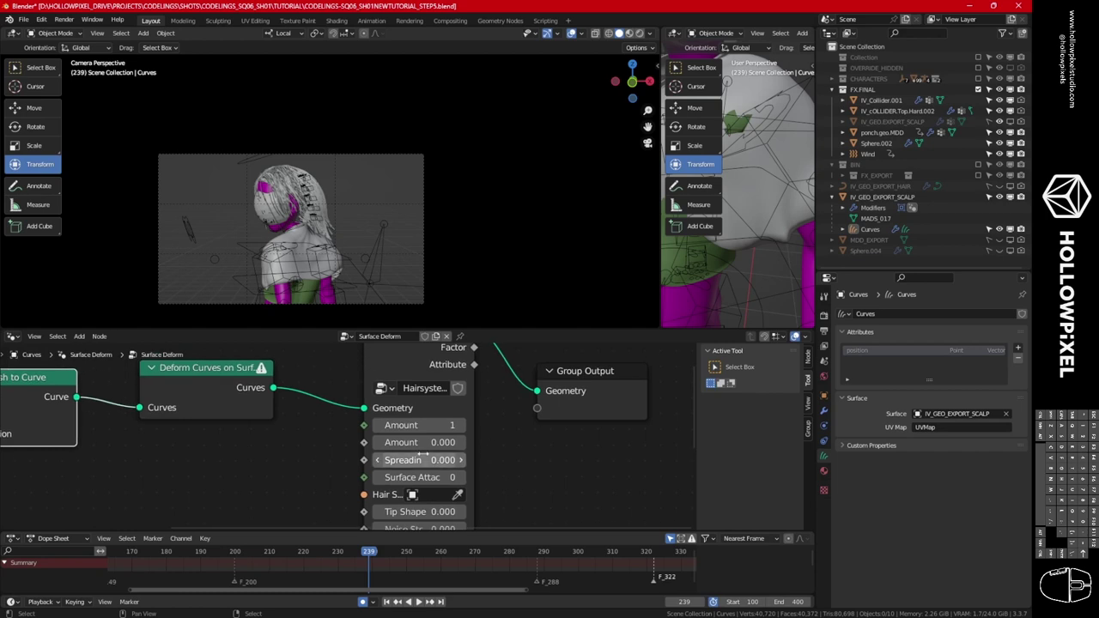
Zoom in on the hair, raise Amount to 3, and widen the Hairsystem node.
middle_click_drag(358, 228, 452, 249, "ctrl")
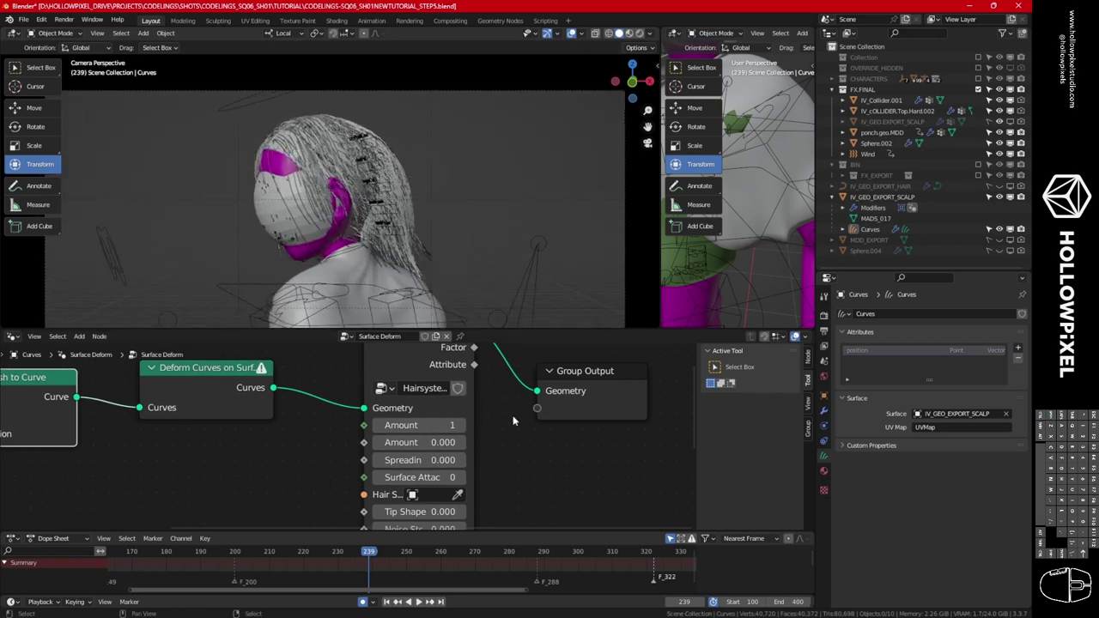
scroll(514, 420, "up", 2)
scroll(412, 231, "up", 3)
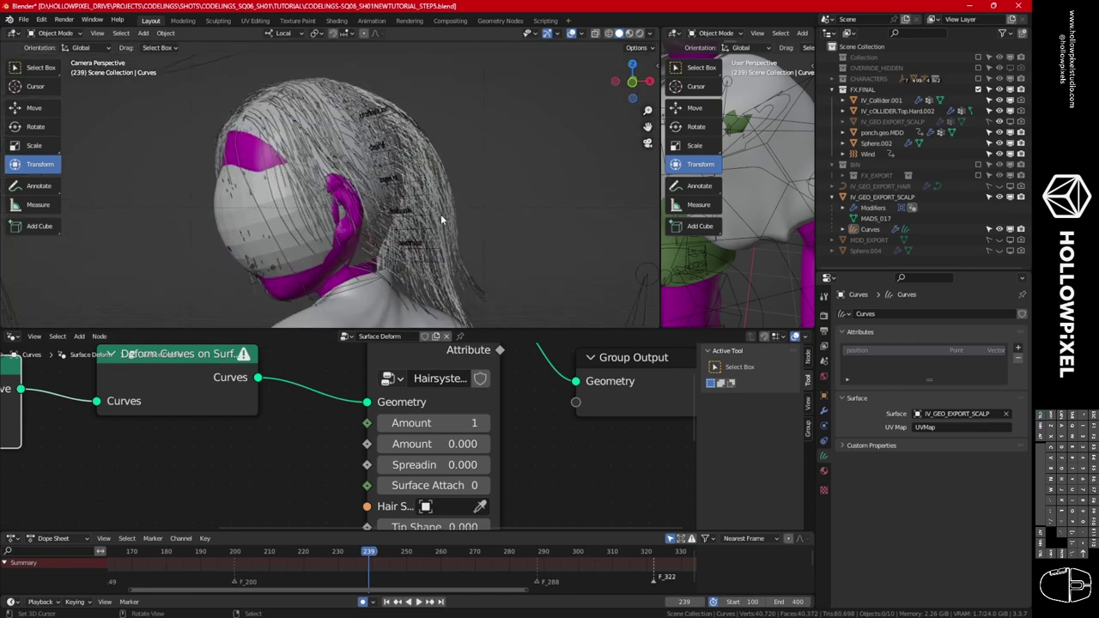
left_click(486, 425)
left_click(486, 426)
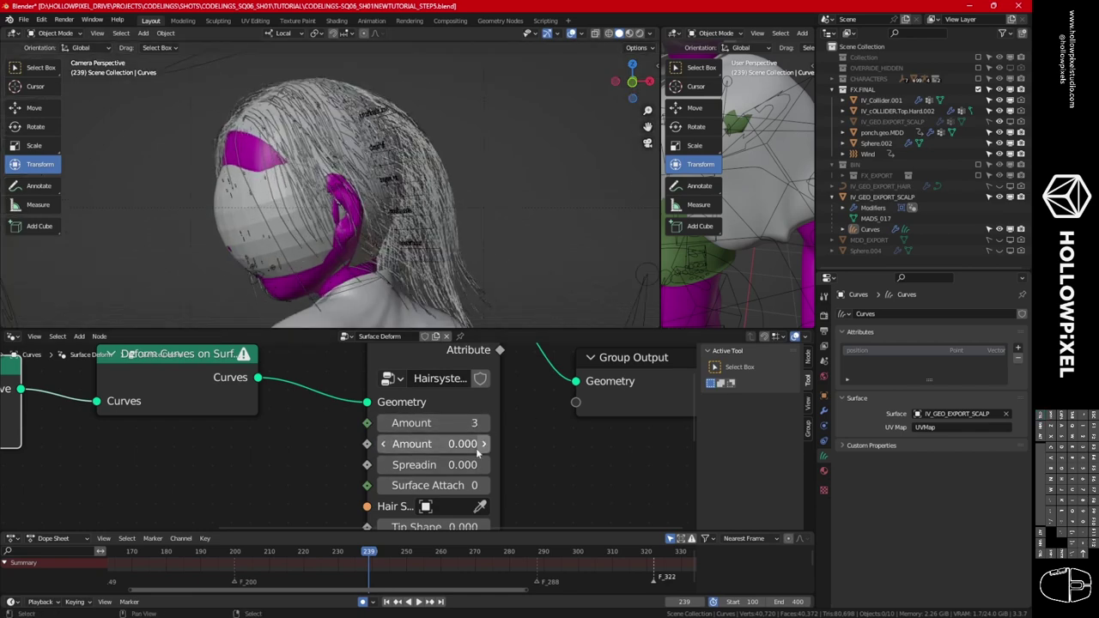
left_click_drag(501, 435, 661, 434)
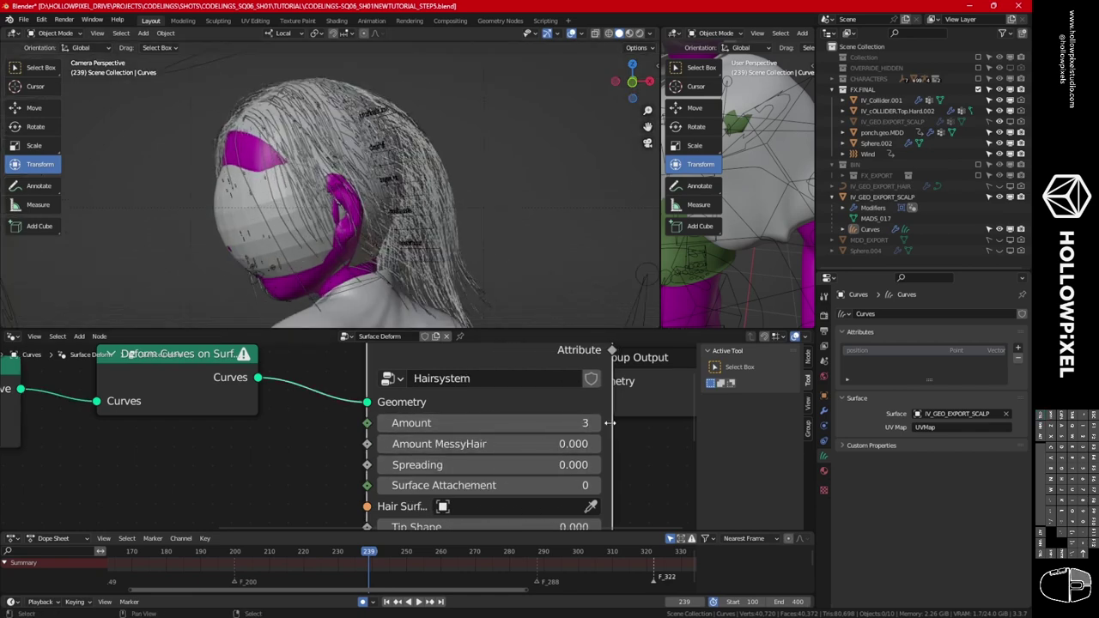
left_click_drag(554, 467, 473, 467)
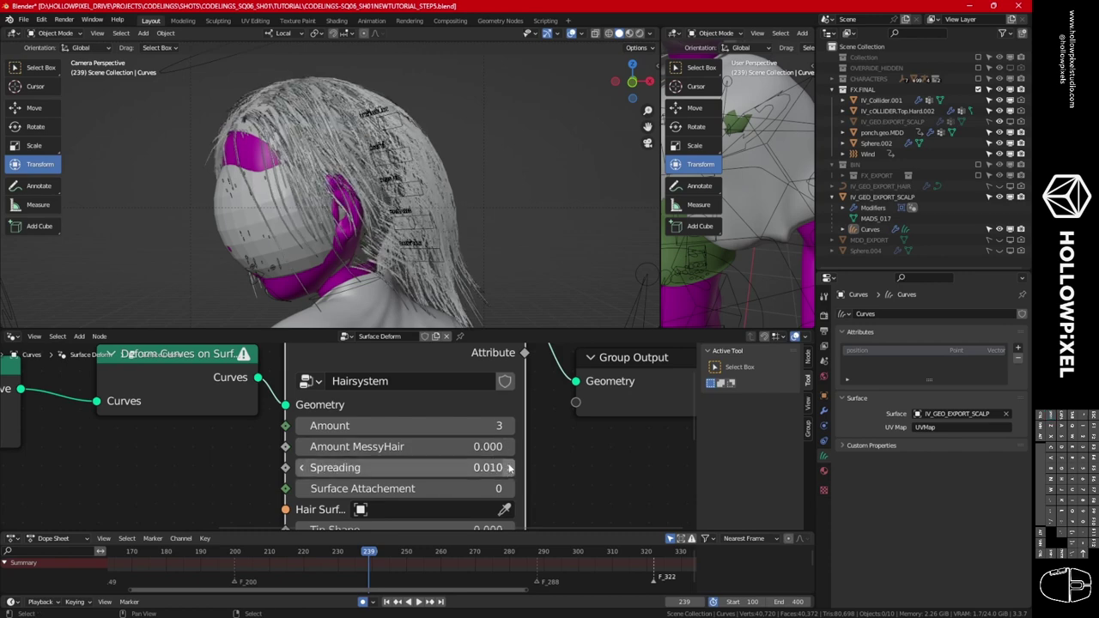
Set the hair Amount to 10 and raise Amount MessyHair to 1.260.
left_click(509, 424)
left_click(509, 425)
left_click(489, 432)
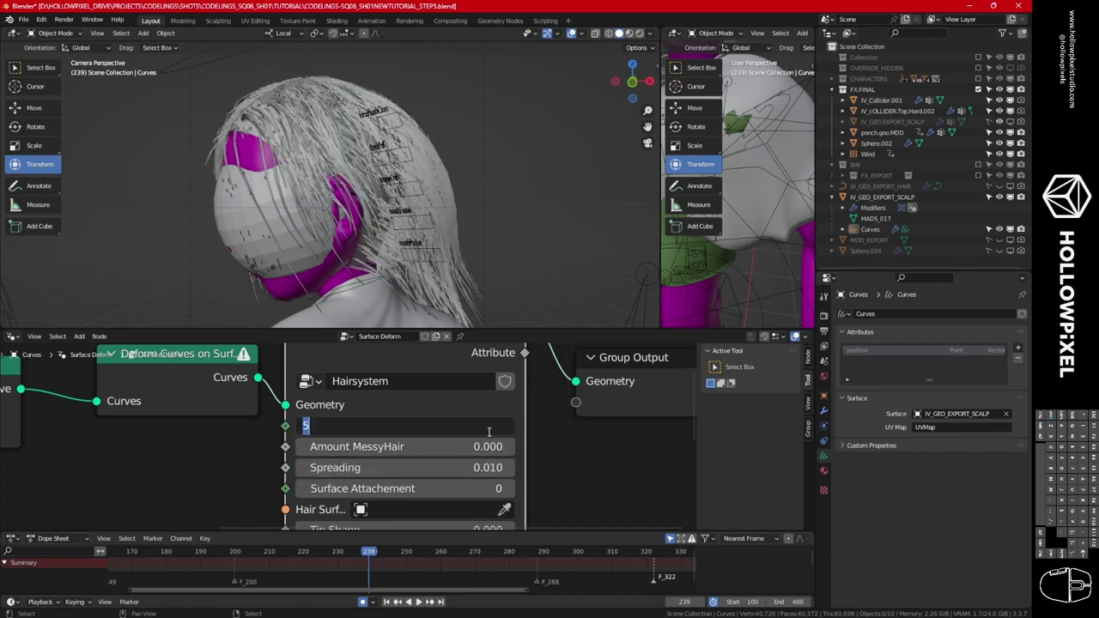
key("Return")
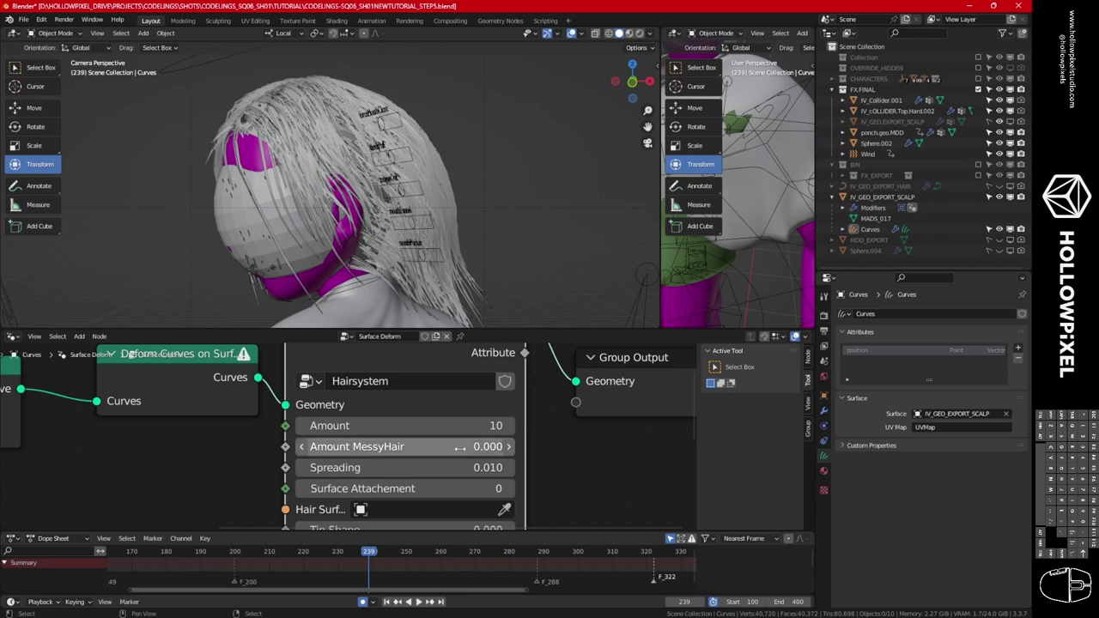
left_click_drag(461, 446, 534, 441, "shift")
scroll(536, 439, "down", 5, "shift")
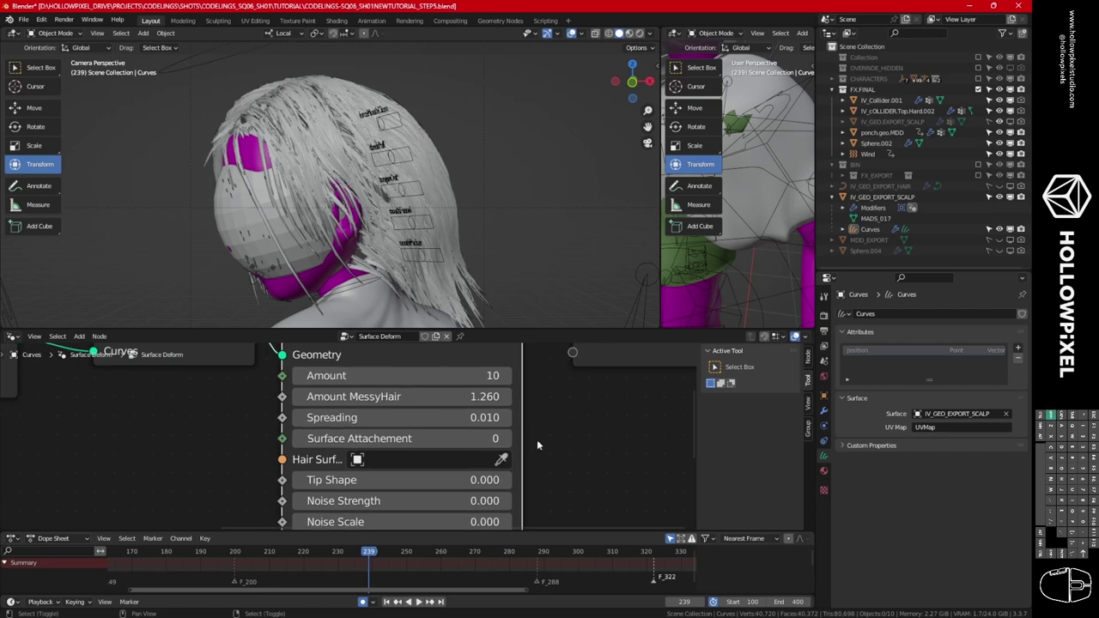
Lower Tip Shape to 0.410 and reset Noise Strength and Noise Scale to 0.
scroll(518, 445, "down", 2, "shift")
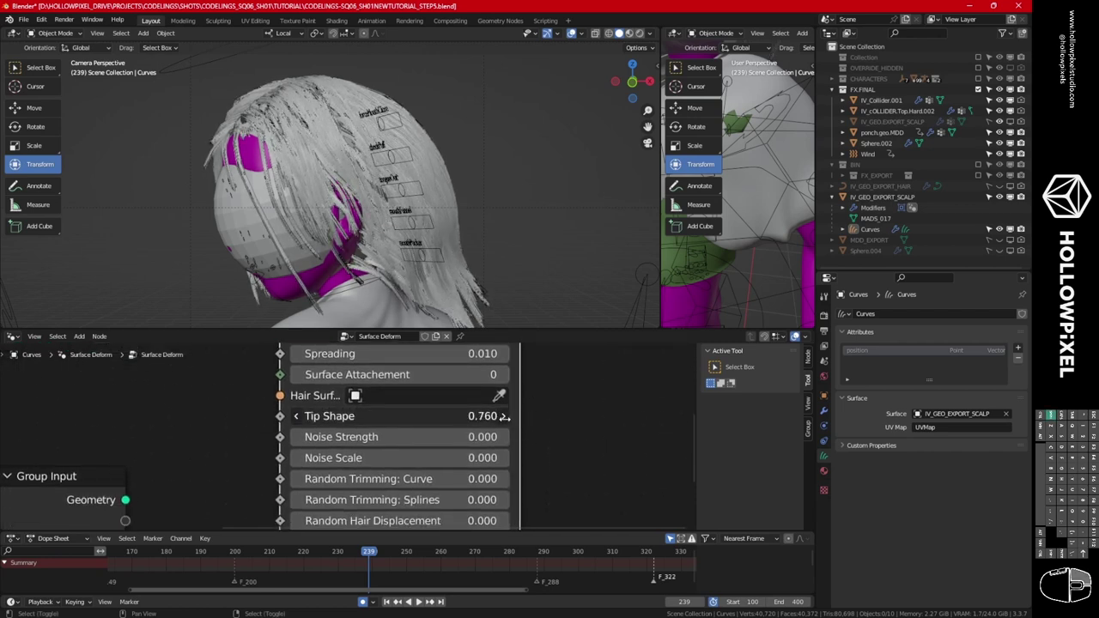
left_click_drag(491, 418, 486, 418)
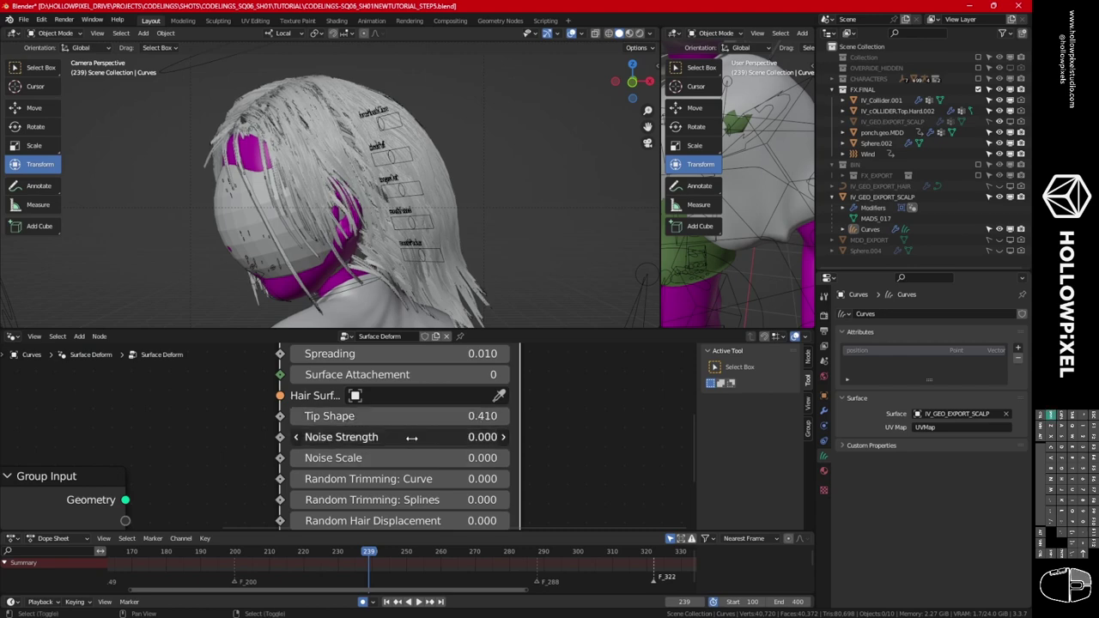
left_click_drag(412, 439, 245, 453)
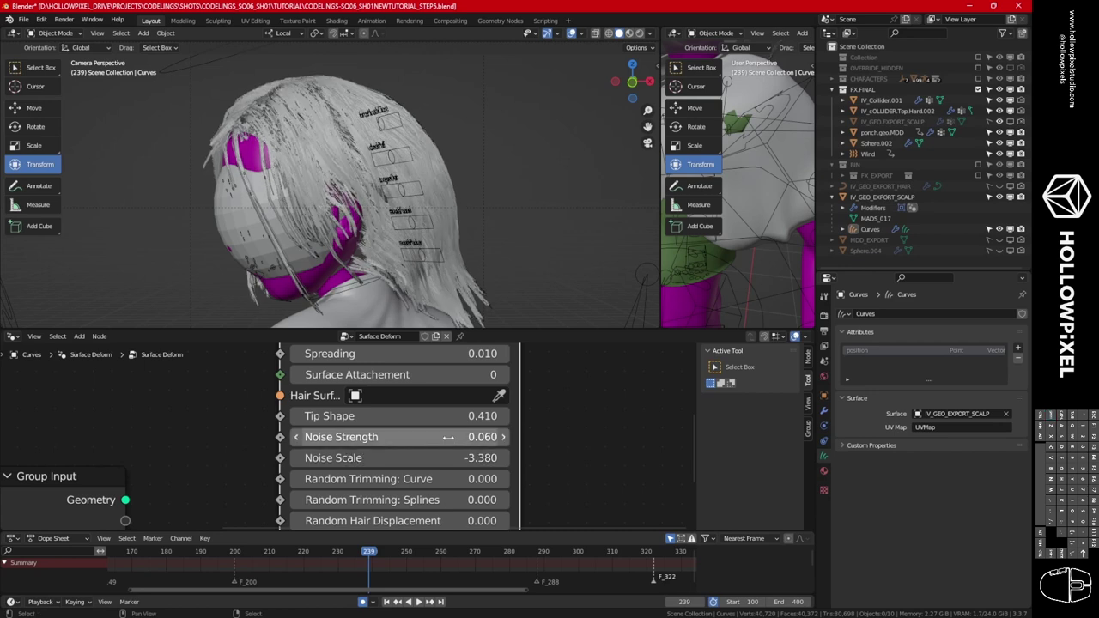
left_click_drag(450, 437, 462, 458)
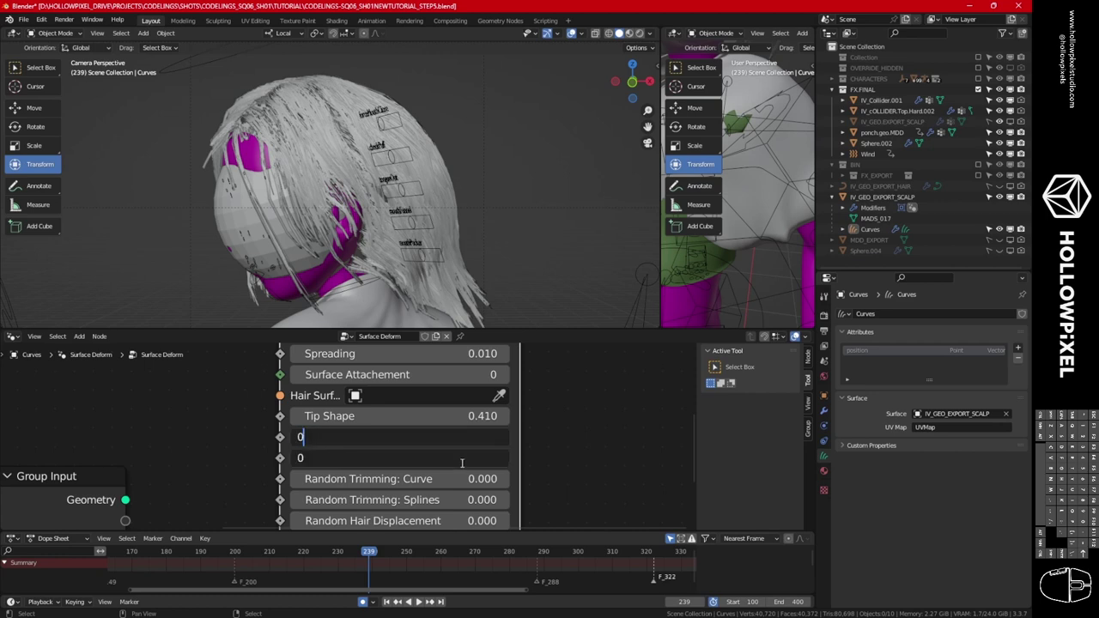
type("0")
key("Return")
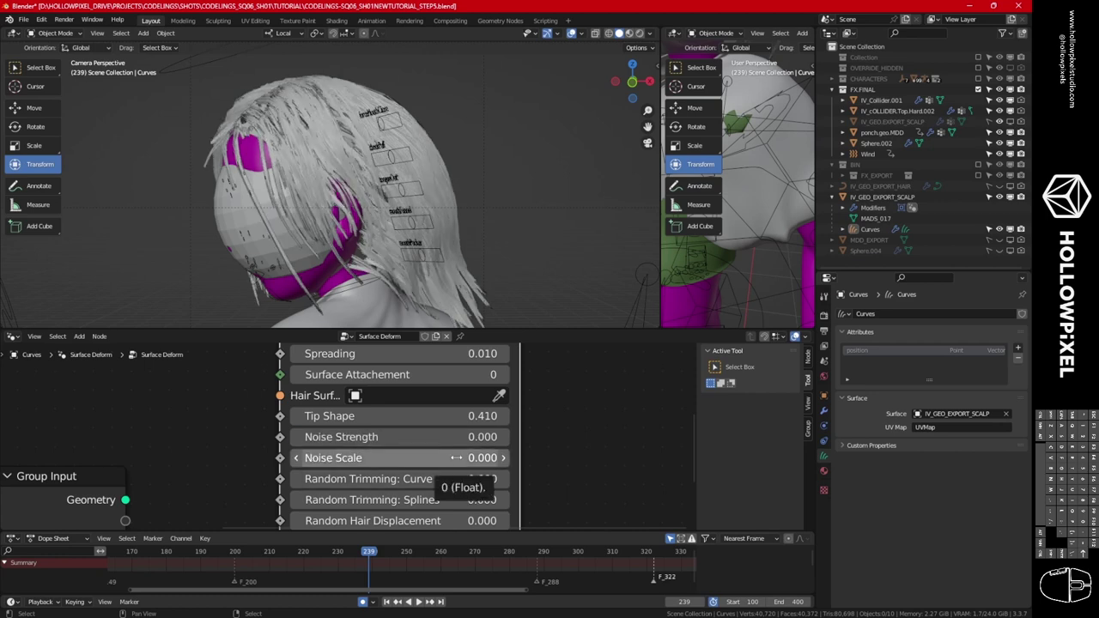
Set Random Trimming Curve to 1, Splines to 0.850, and Random Hair Displacement to 0.070.
scroll(521, 444, "down", 2, "shift")
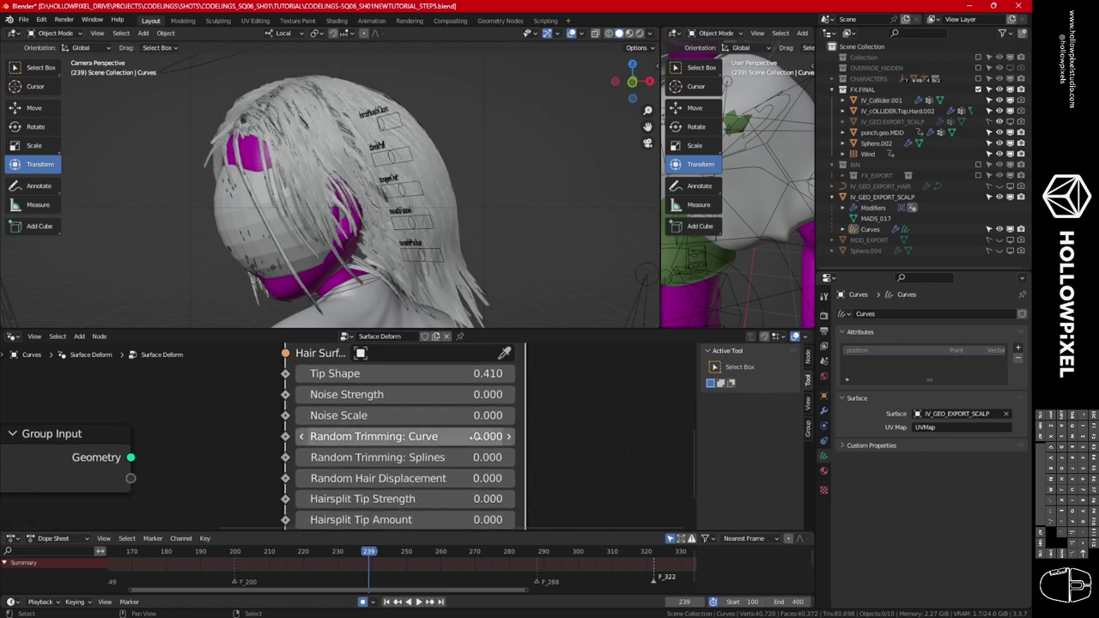
left_click_drag(458, 436, 525, 436)
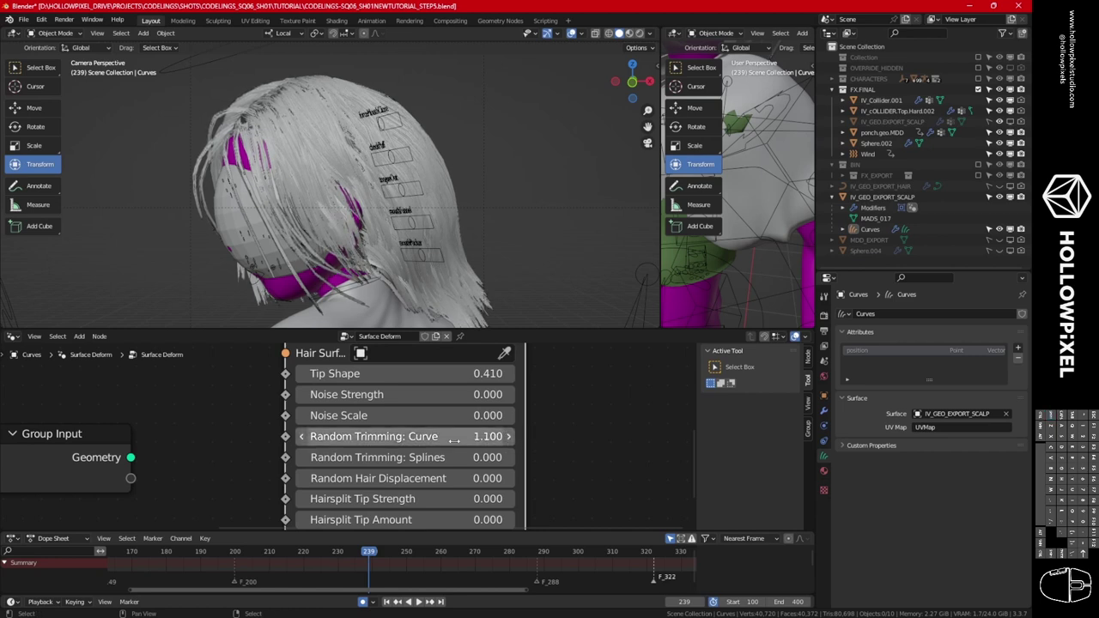
left_click(394, 441)
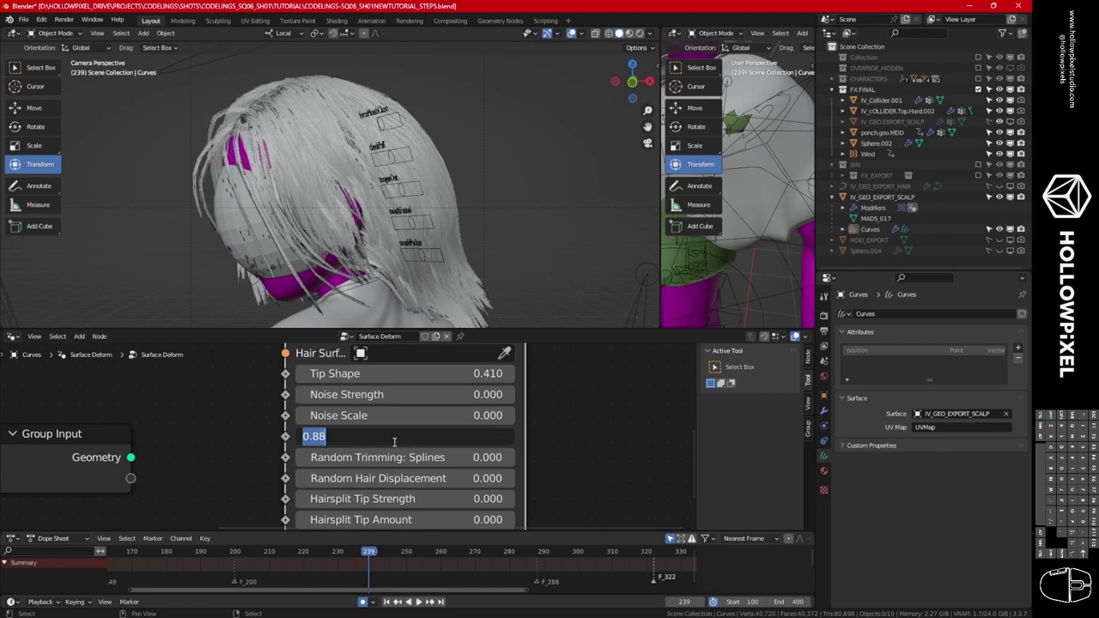
type("1")
key("Return")
left_click_drag(463, 457, 507, 449)
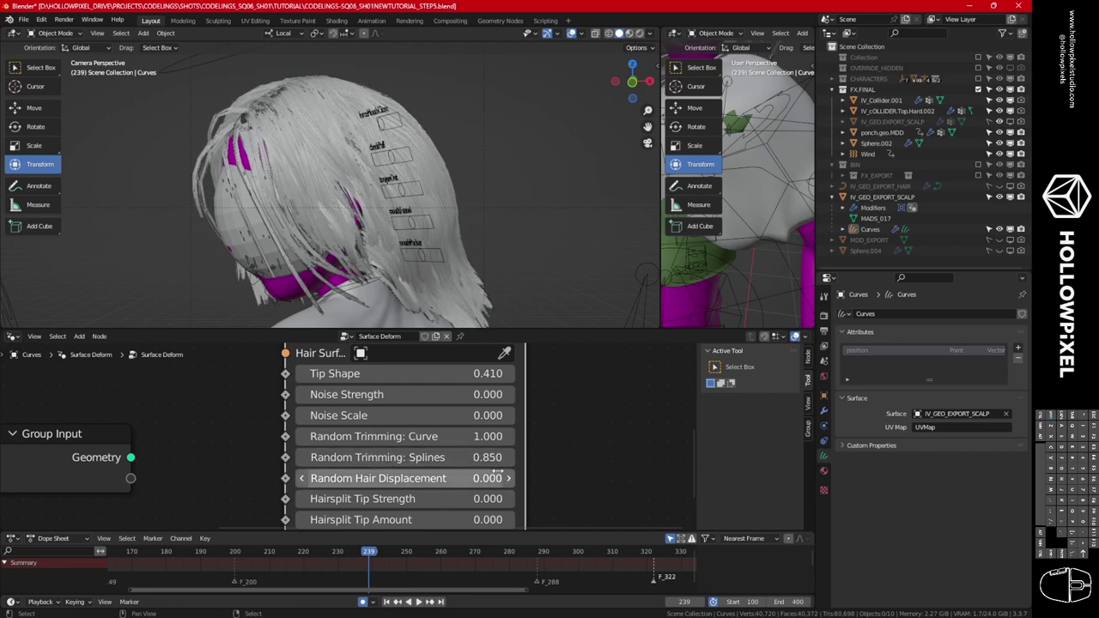
middle_click_drag(497, 471, 491, 436)
mouse_move(420, 443)
left_mouse_down("shift")
mouse_move(445, 442)
mouse_move(427, 443)
left_mouse_up("shift")
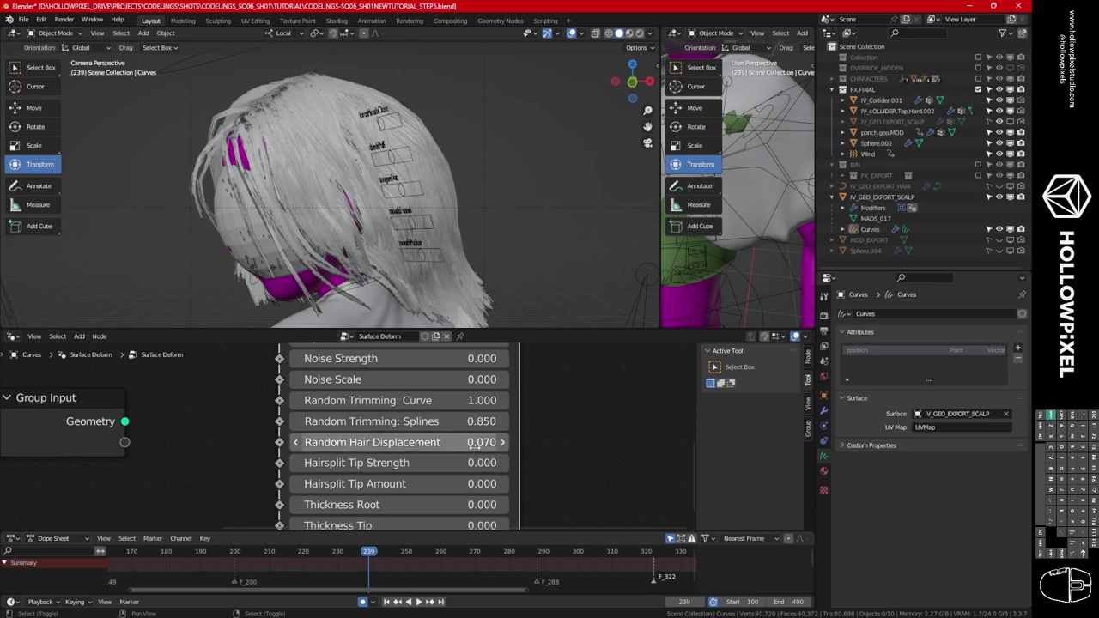
Play and scrub the animation to review the hair.
key("space")
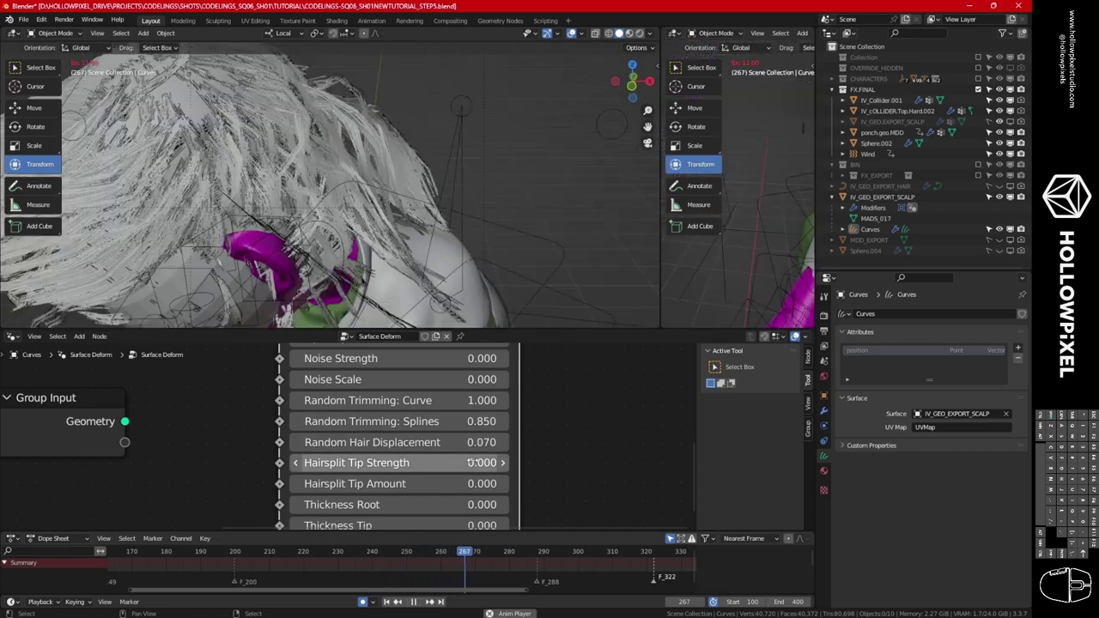
key("space")
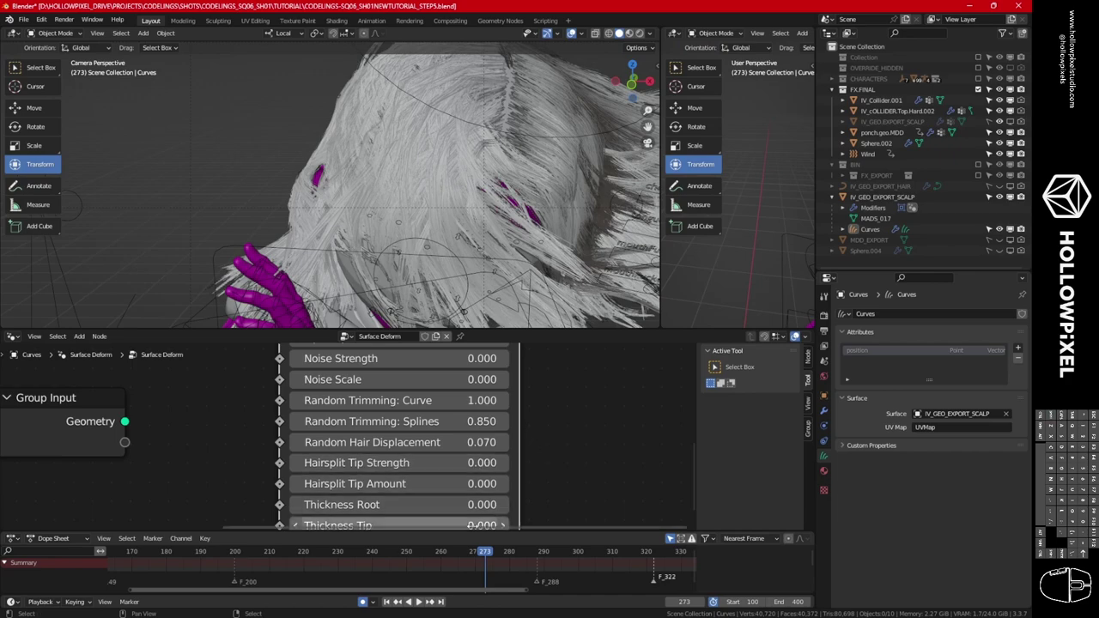
left_click(469, 552)
key("space")
left_click_drag(469, 552, 423, 550)
Set Hairsplit Tip Strength to 0.020 and Hairsplit Tip Amount to 0.665.
middle_click_drag(513, 474, 507, 433)
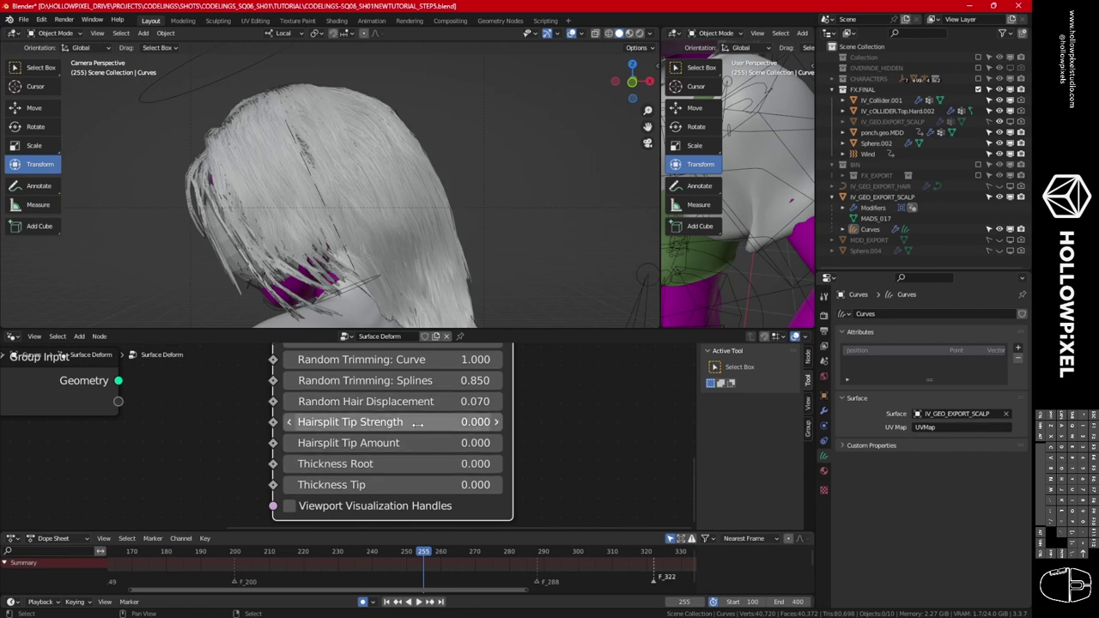
mouse_move(416, 423)
left_mouse_down()
mouse_move(446, 423)
mouse_move(426, 423)
left_mouse_up()
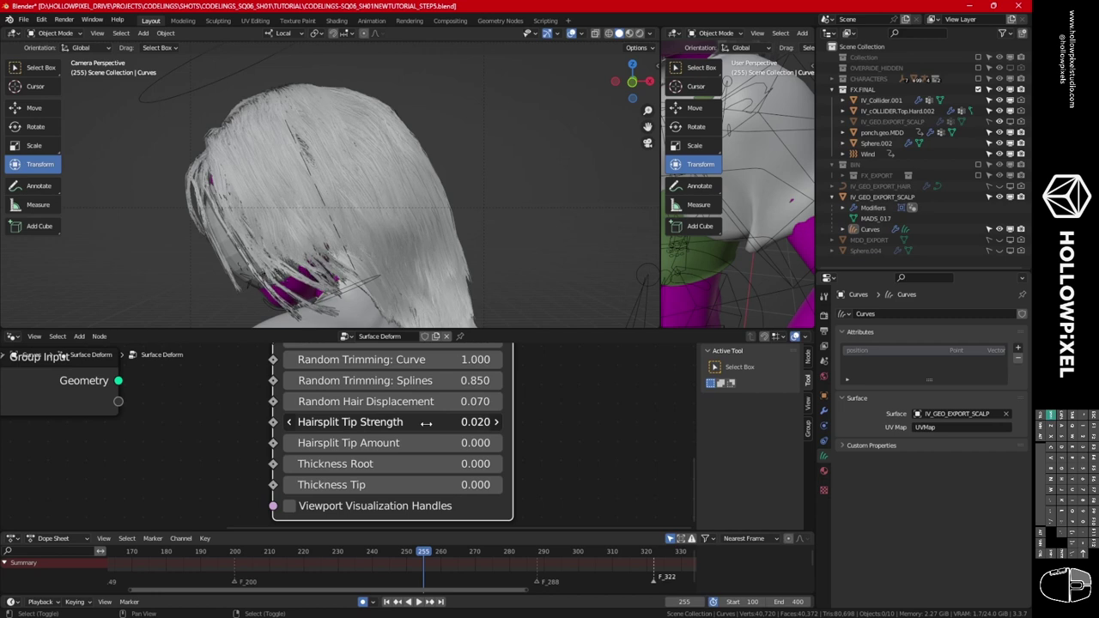
left_click(453, 449)
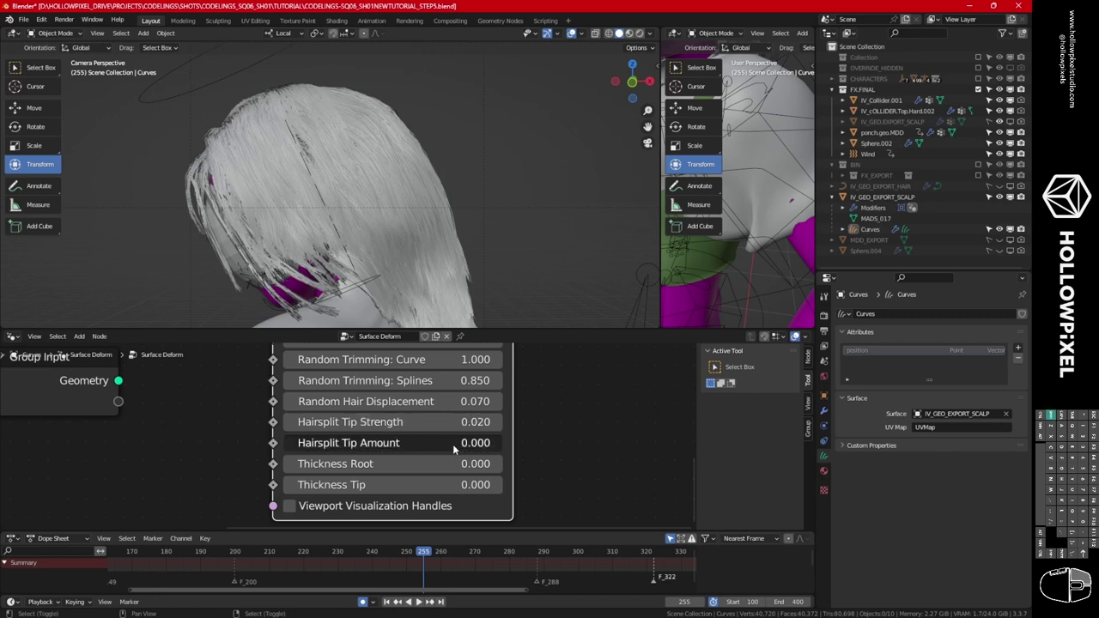
left_click_drag(417, 443, 471, 442)
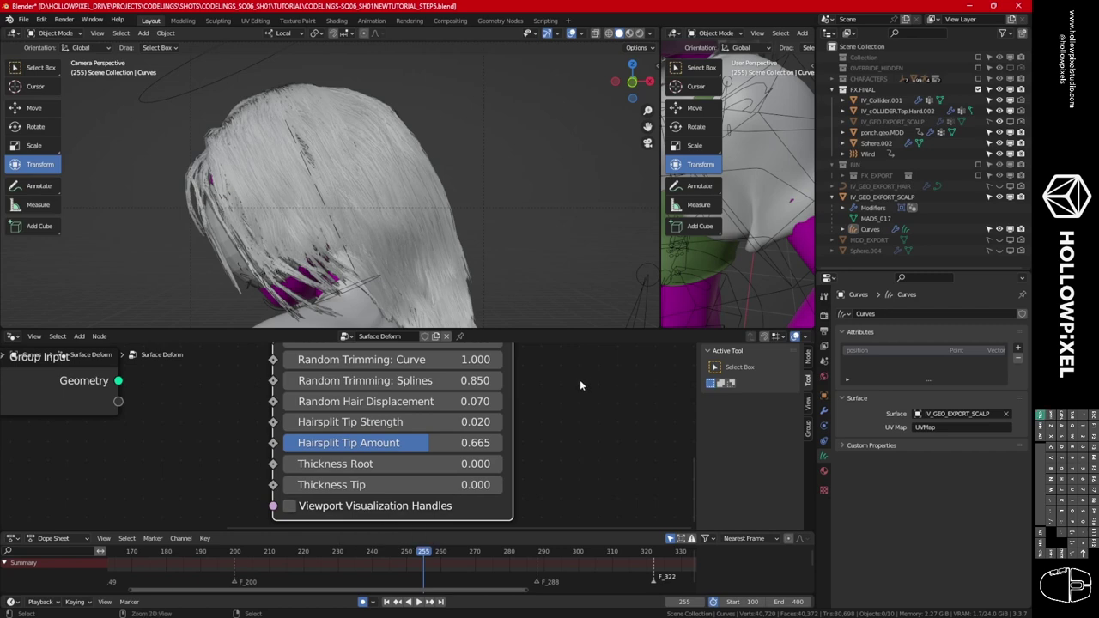
scroll(574, 387, "down", 5)
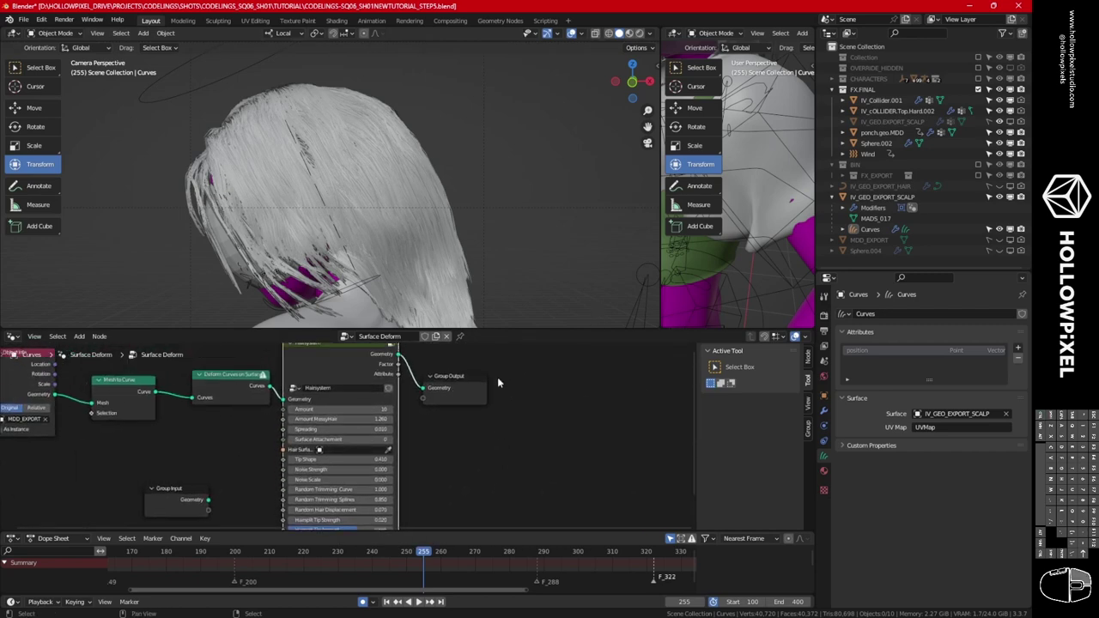
Add a Set Material node before the output assigning hair.001, then start Save As.
left_click_drag(464, 382, 587, 386)
key("shift+a")
key("shift")
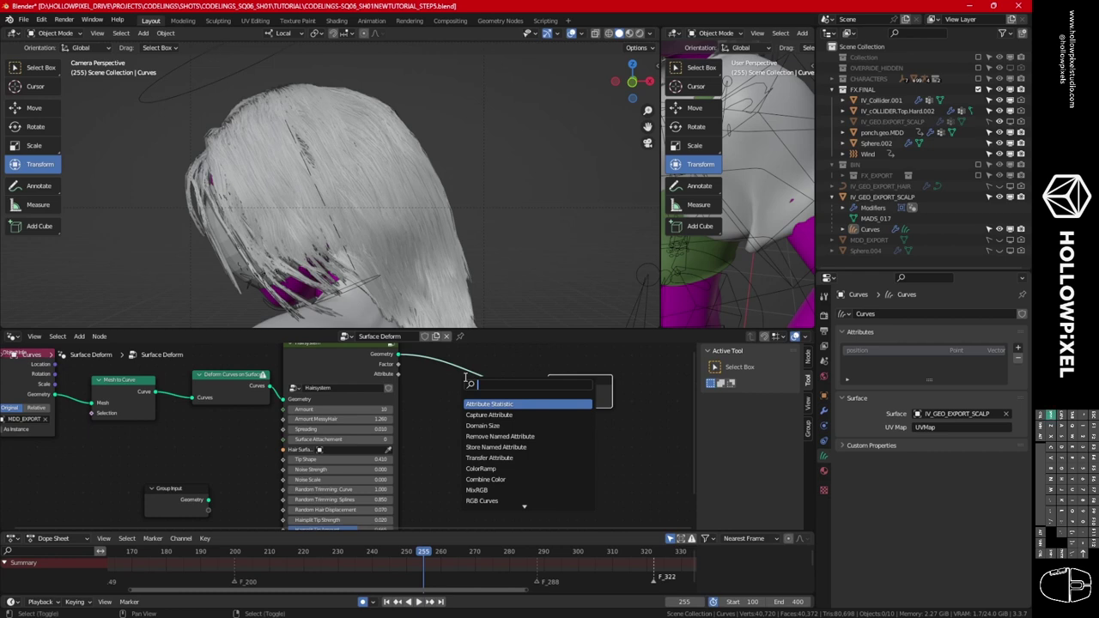
type("Mater")
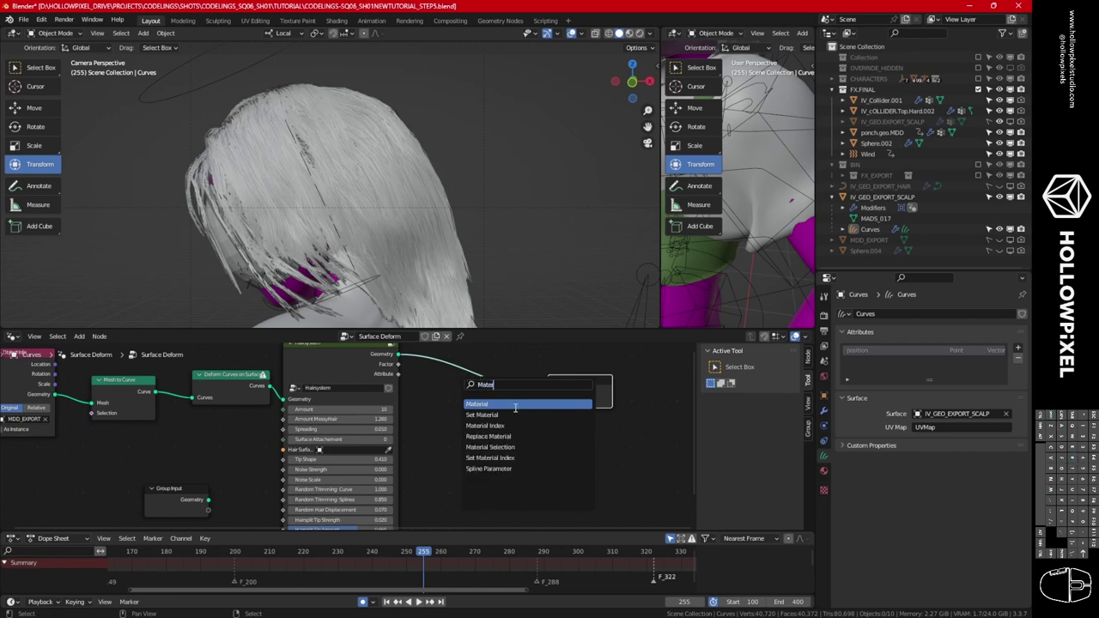
key("Return")
left_click(501, 394)
left_click(472, 396)
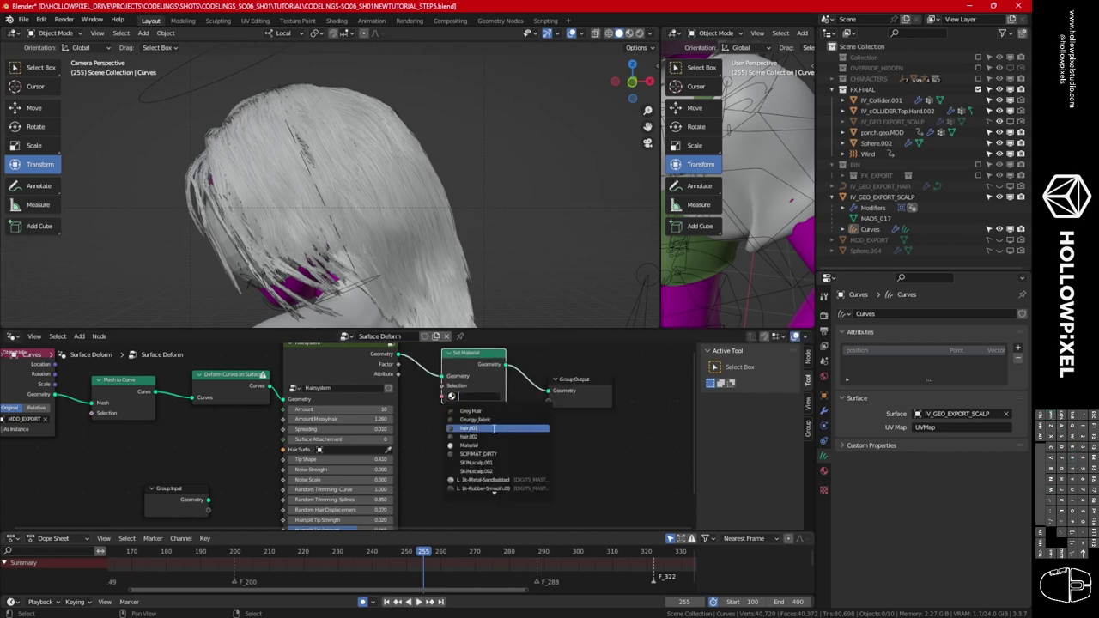
left_click(481, 428)
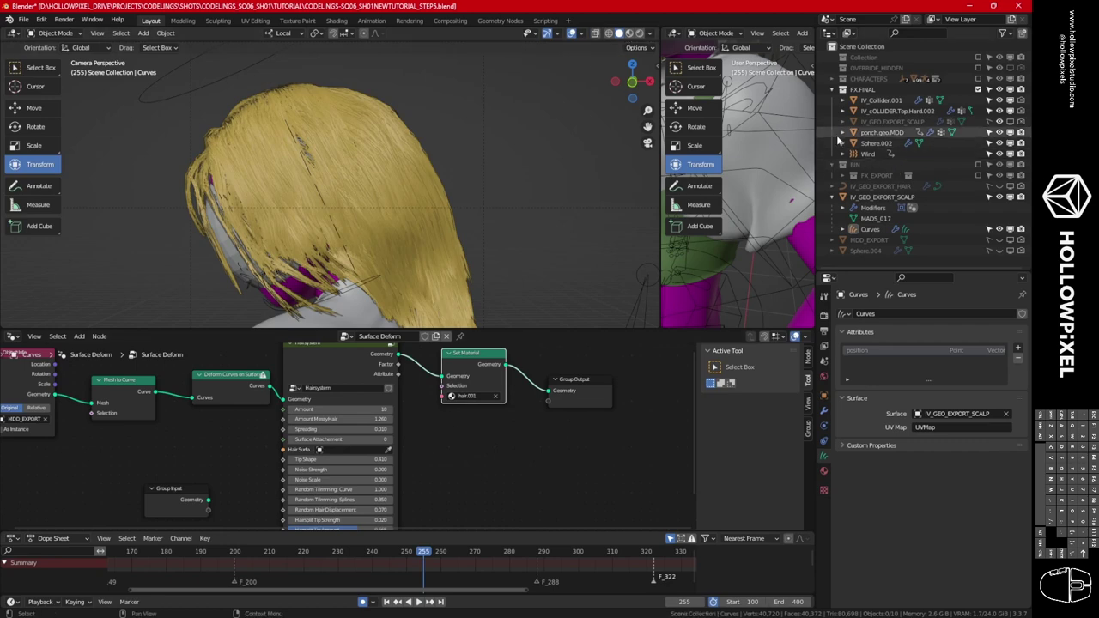
left_click(24, 19)
left_click(54, 102)
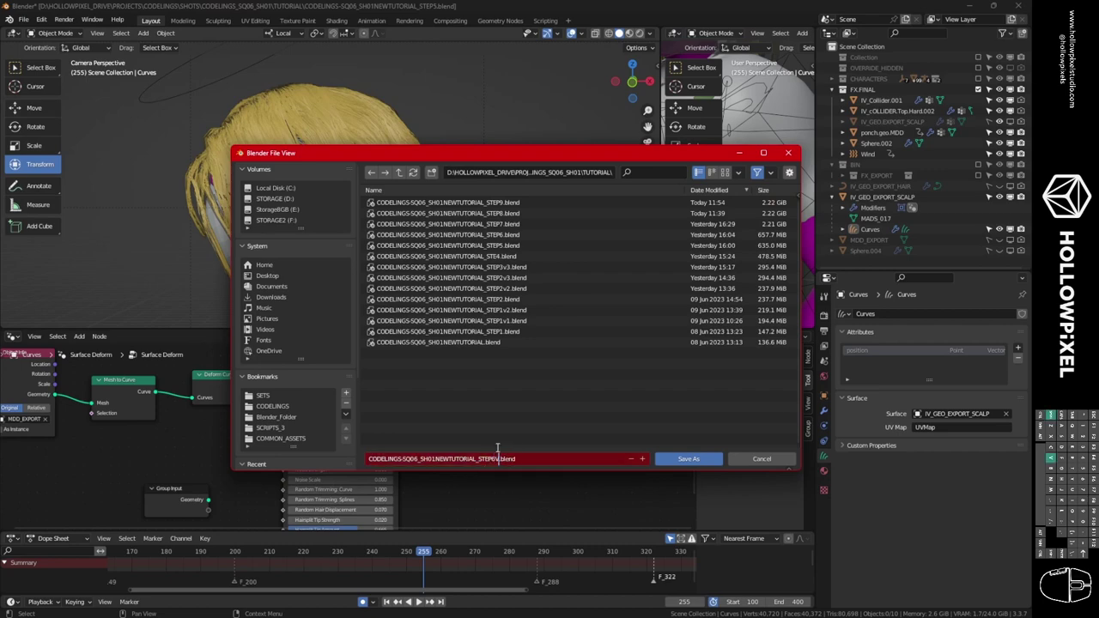
Save as CODELINGS-SQ06_SH01NEWTUTORIAL_STEP6V2.blend, re-include Collection, and switch to Rendered shading.
key("Return")
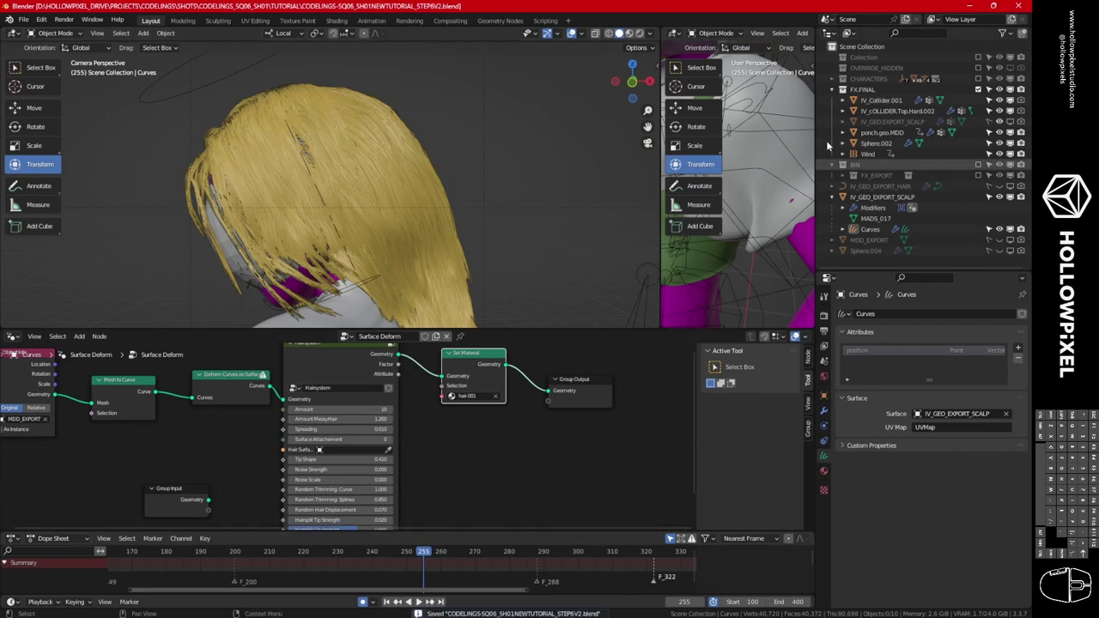
key("KP_0")
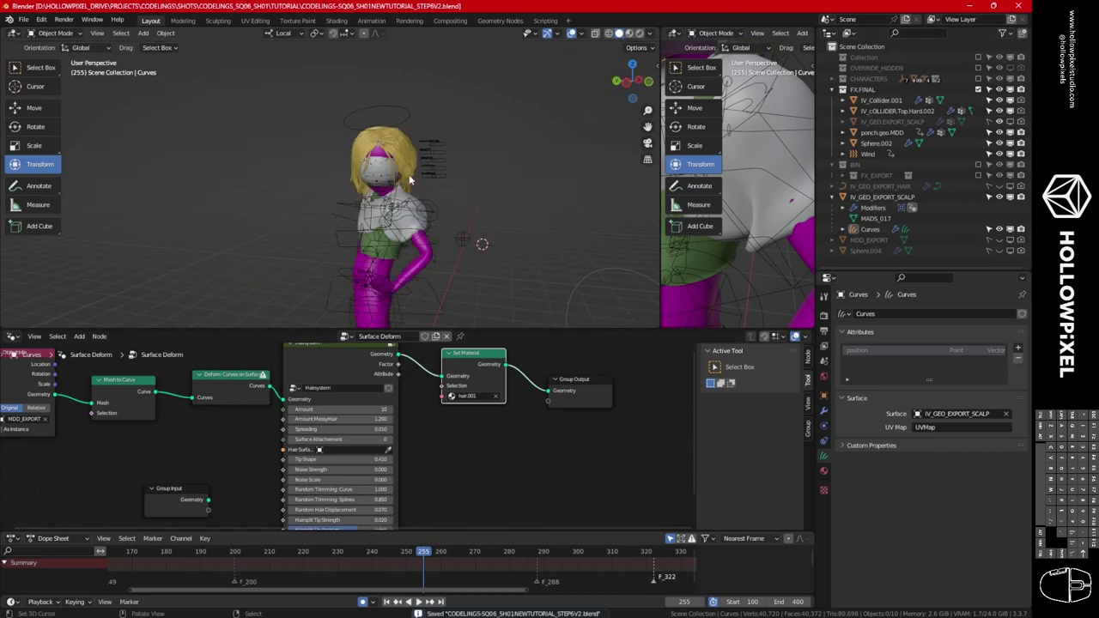
key("KP_0")
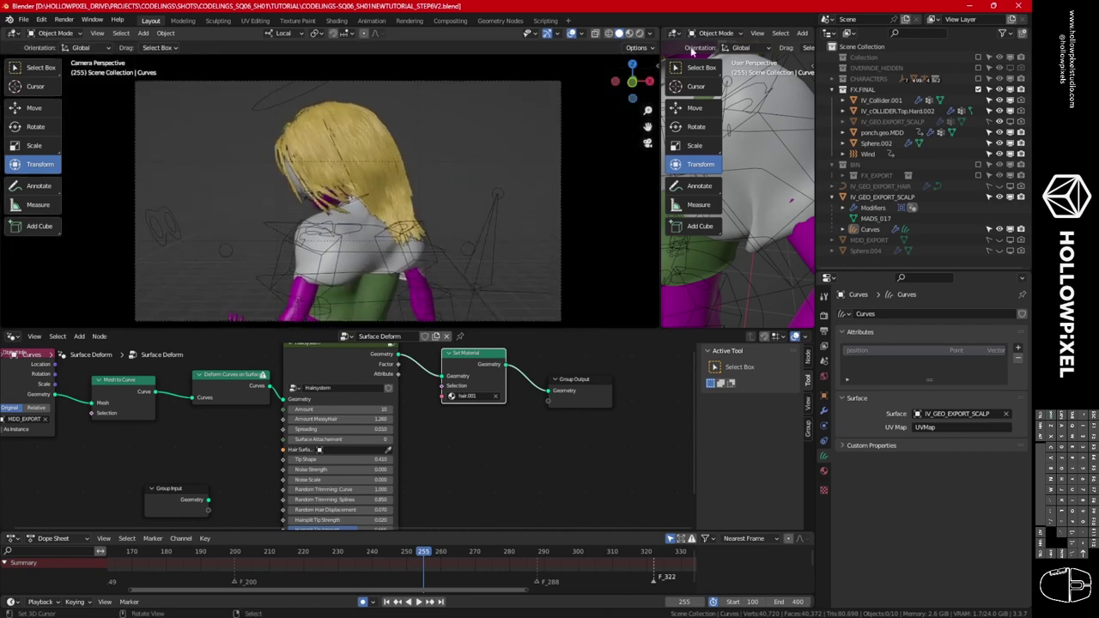
left_click(978, 57)
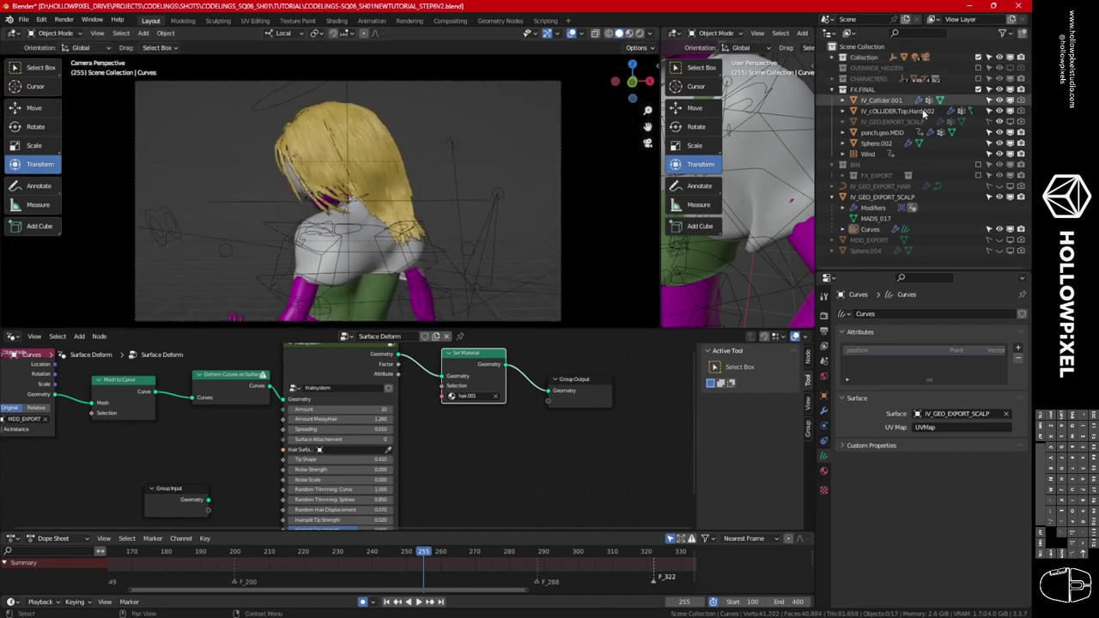
scroll(404, 154, "up", 2)
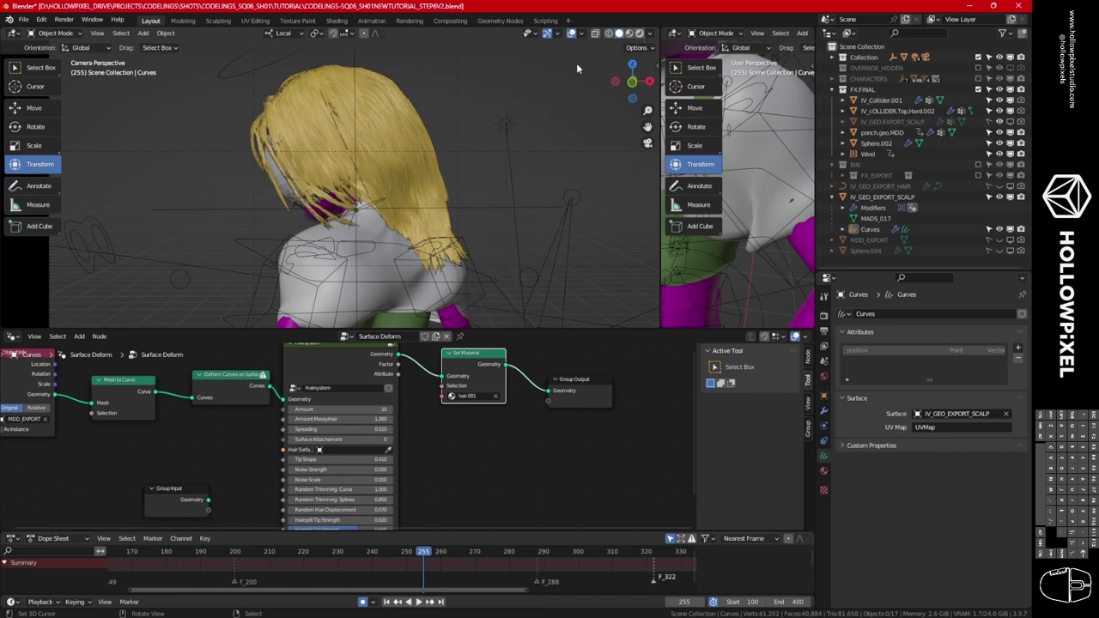
key("z")
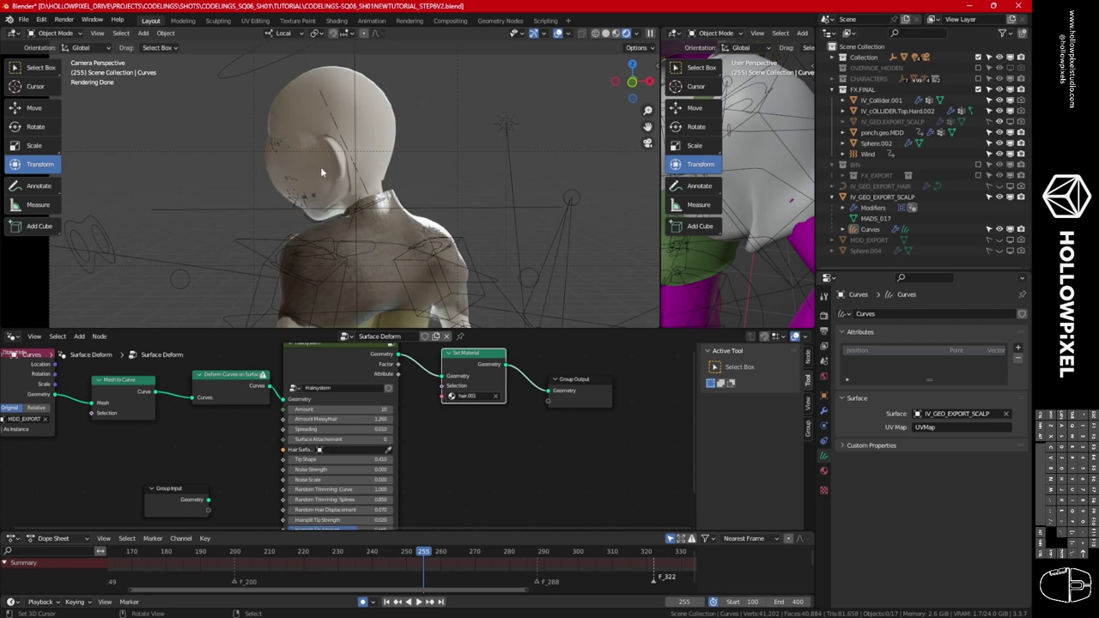
Set Hairsystem Thickness Root and Thickness Tip to 1.000, then orbit to view the whole character.
scroll(429, 481, "up", 2)
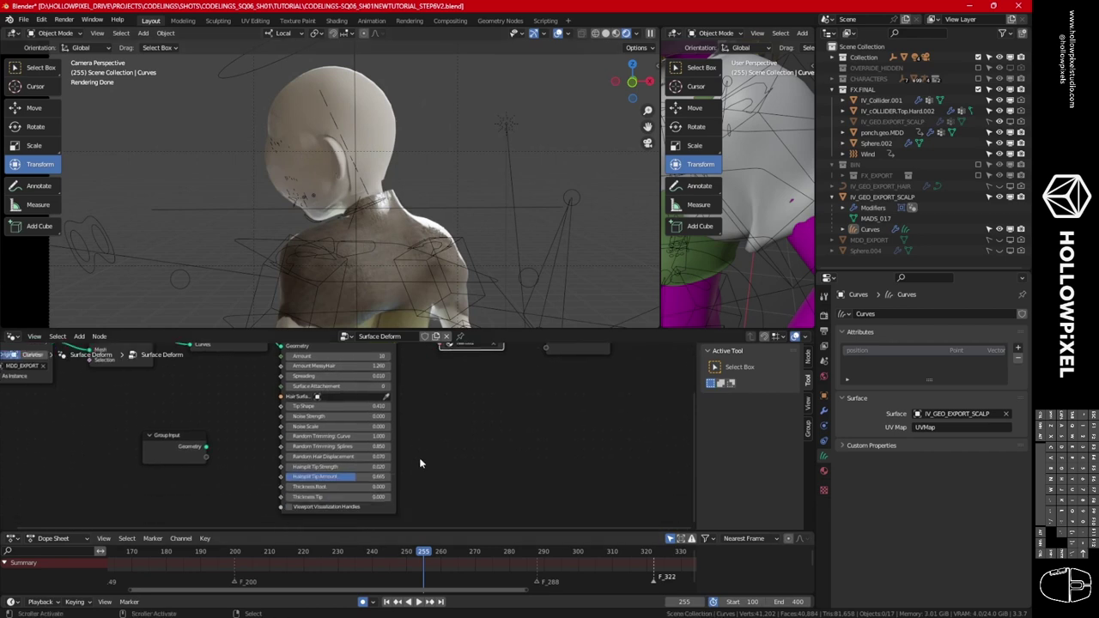
scroll(429, 481, "up", 1)
middle_click_drag(429, 477, 421, 440)
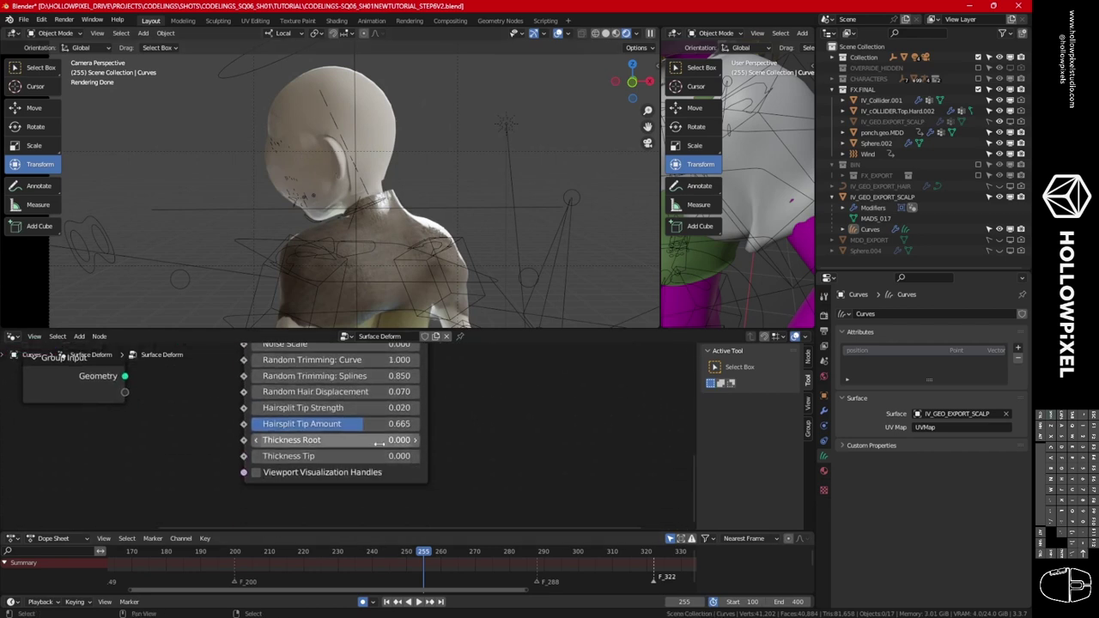
left_click_drag(395, 456, 382, 441)
type("1")
key("Return")
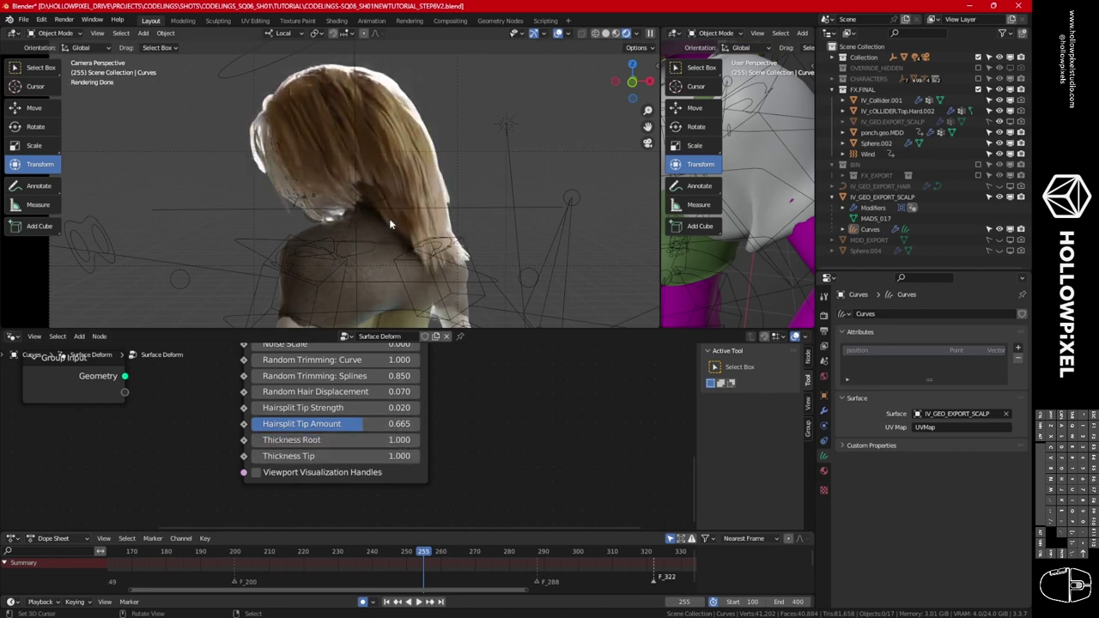
scroll(390, 223, "up", 6)
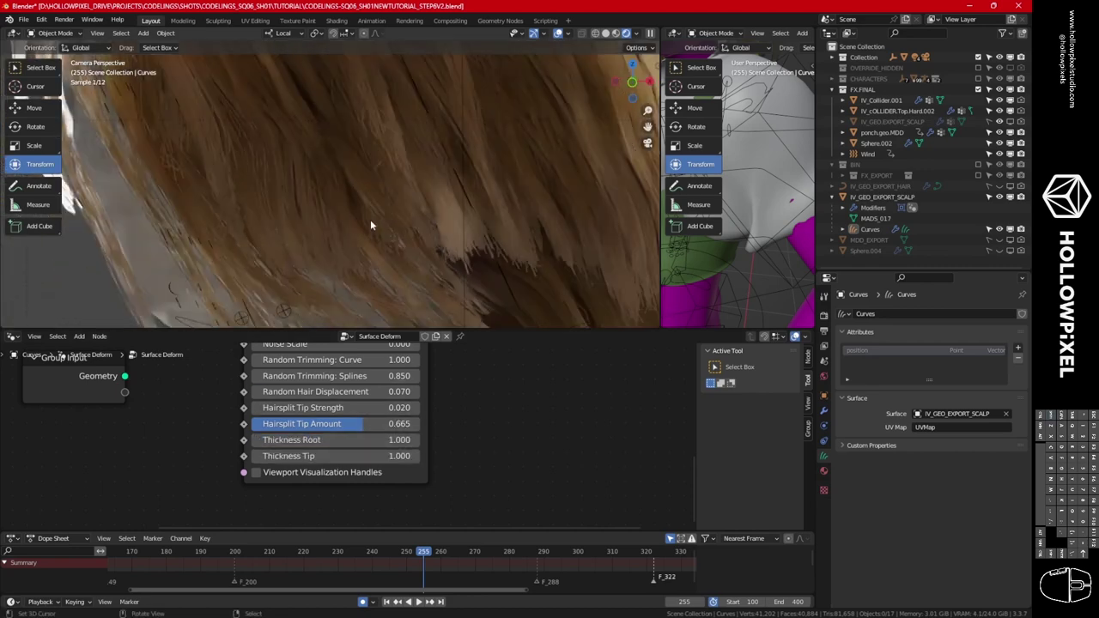
middle_click_drag(351, 233, 471, 226)
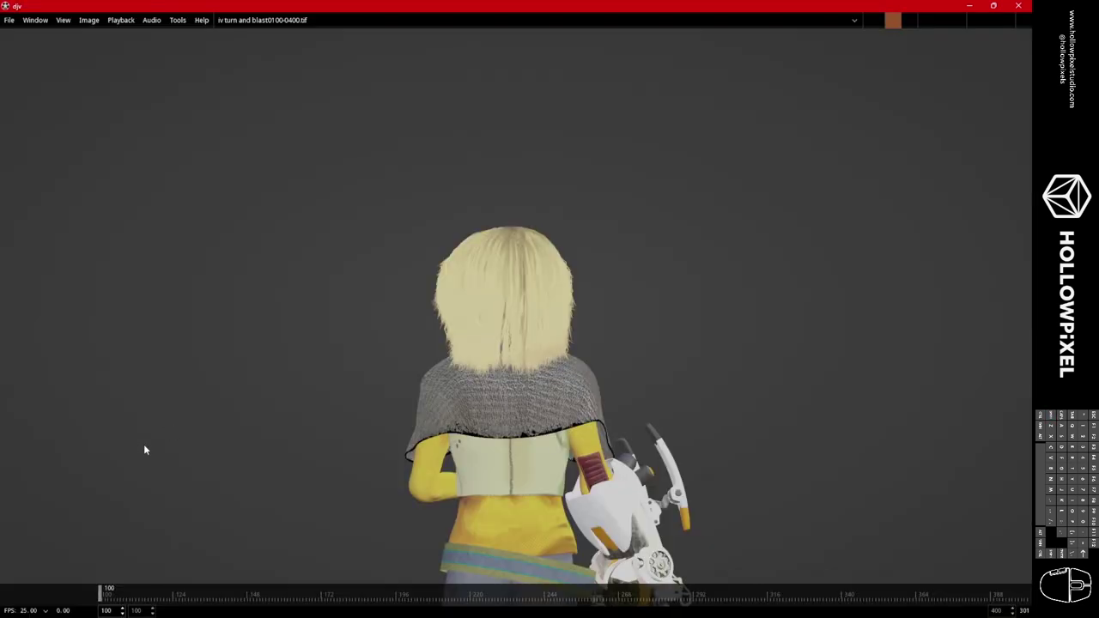
Play the iv turn and blast sequence in DJV, scrub around frames 256–332, then return to Blender.
left_click(71, 591)
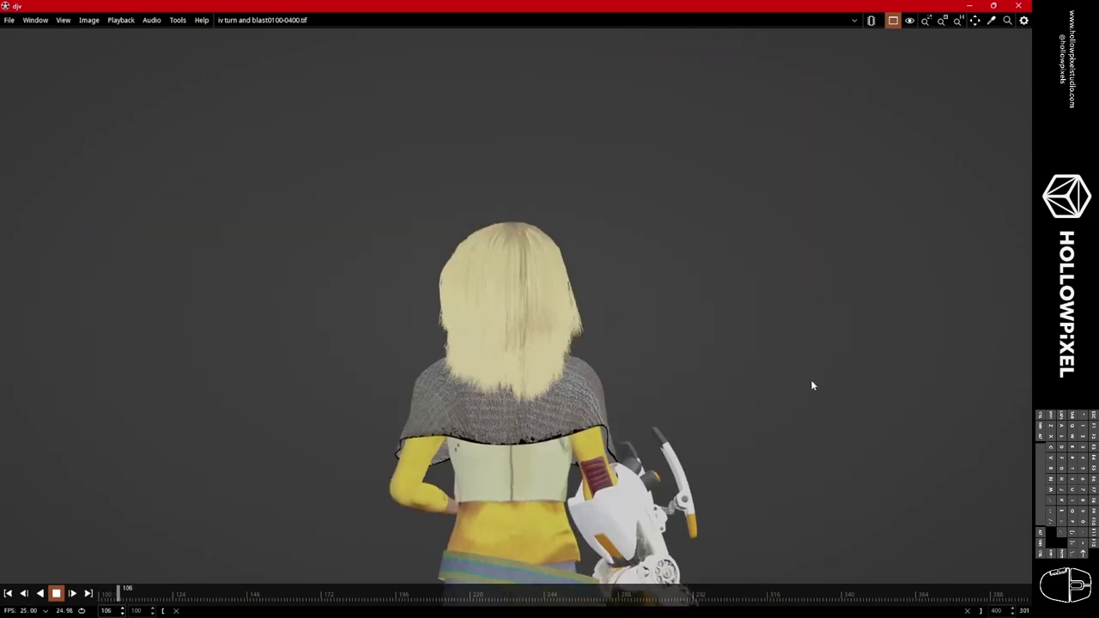
left_click_drag(392, 594, 605, 594)
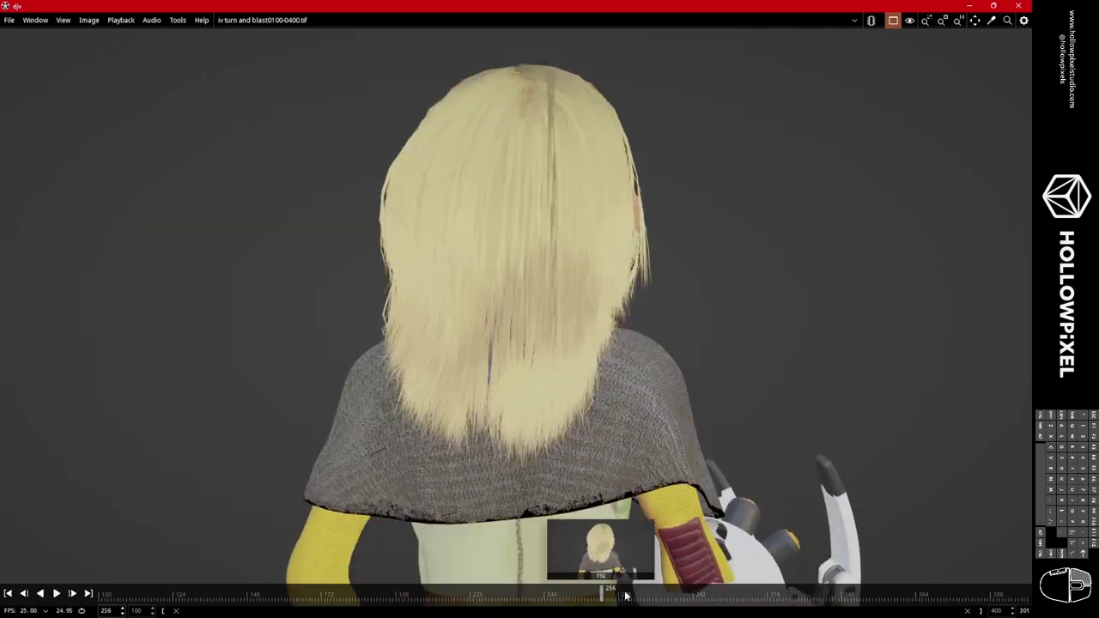
key("space")
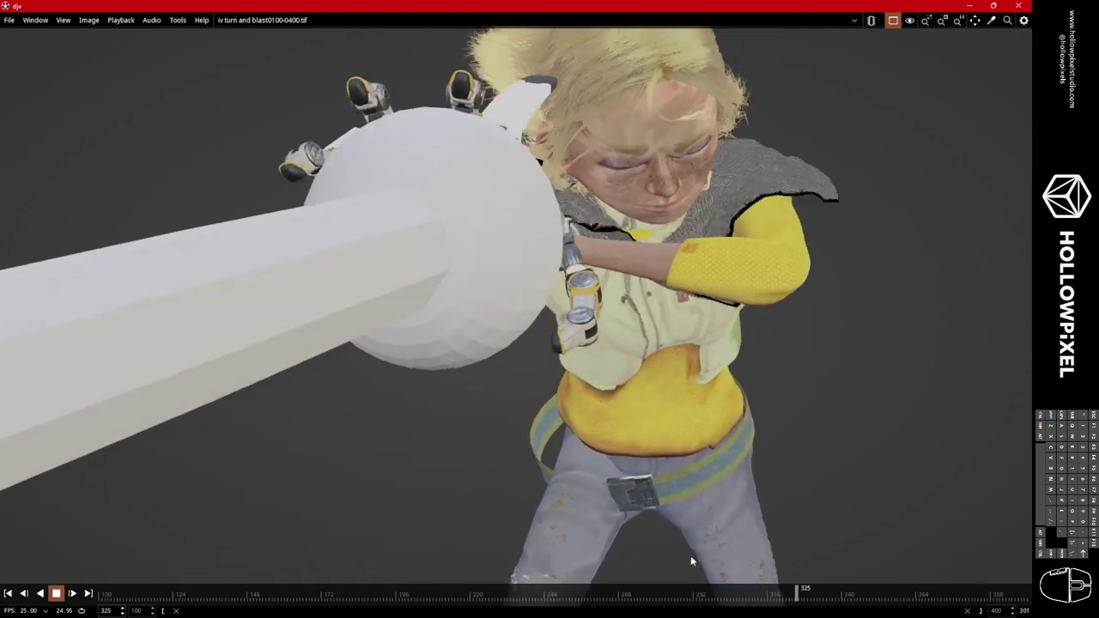
key("space")
mouse_move(821, 589)
left_mouse_down()
mouse_move(899, 601)
mouse_move(1004, 594)
mouse_move(876, 591)
mouse_move(849, 578)
mouse_move(805, 592)
left_mouse_up()
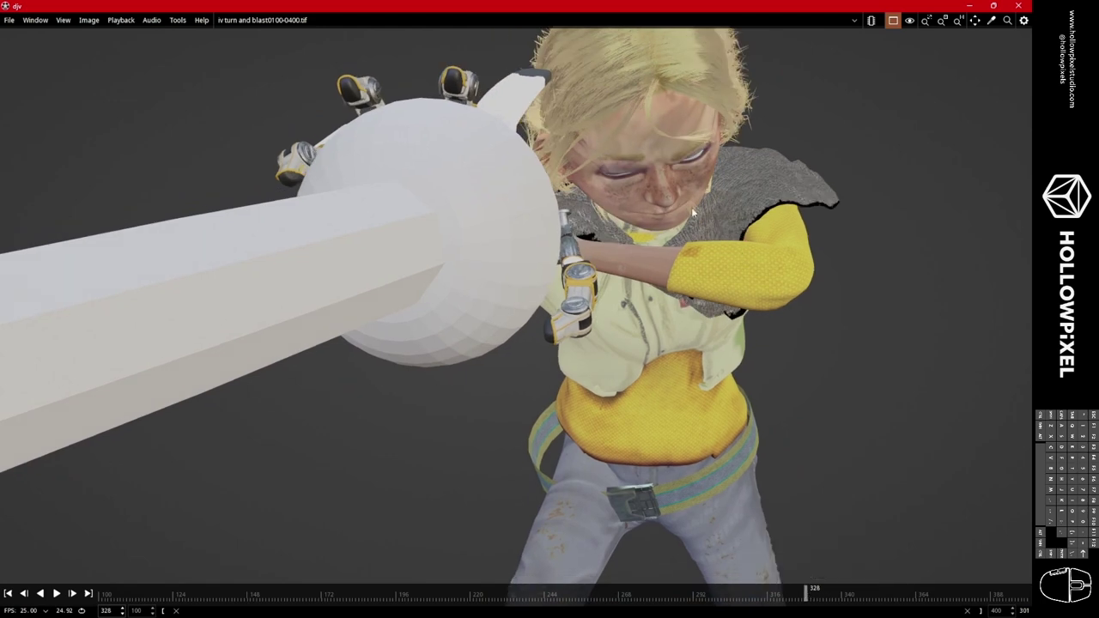
left_click(797, 593)
left_click_drag(797, 592, 862, 600)
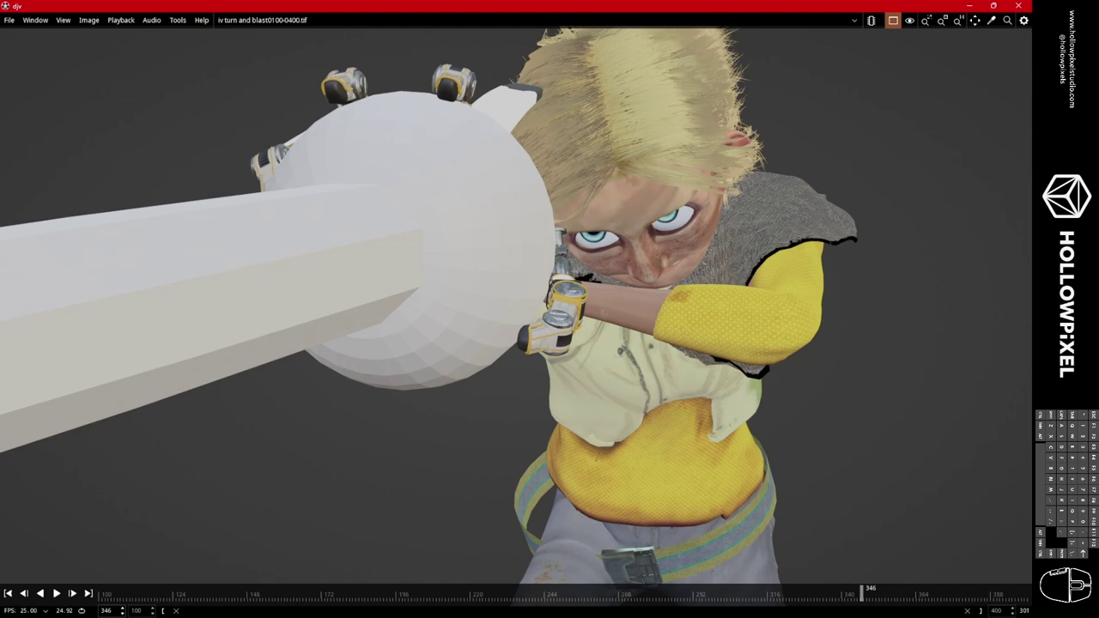
key("alt+Tab")
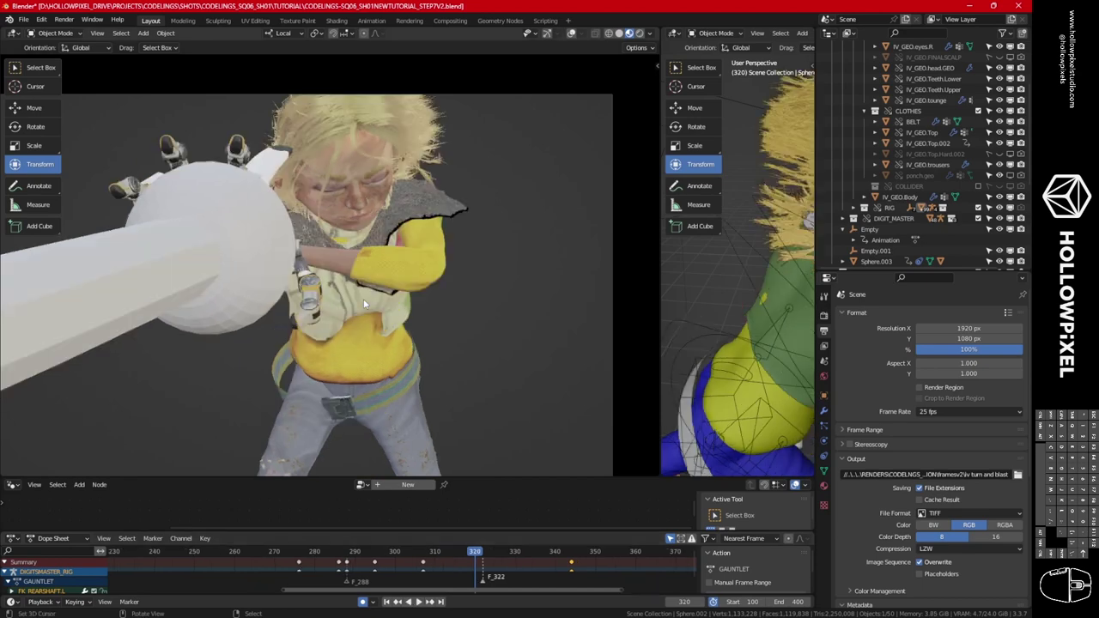
Turn on scene simplification in the render settings.
key("space")
left_click(824, 316)
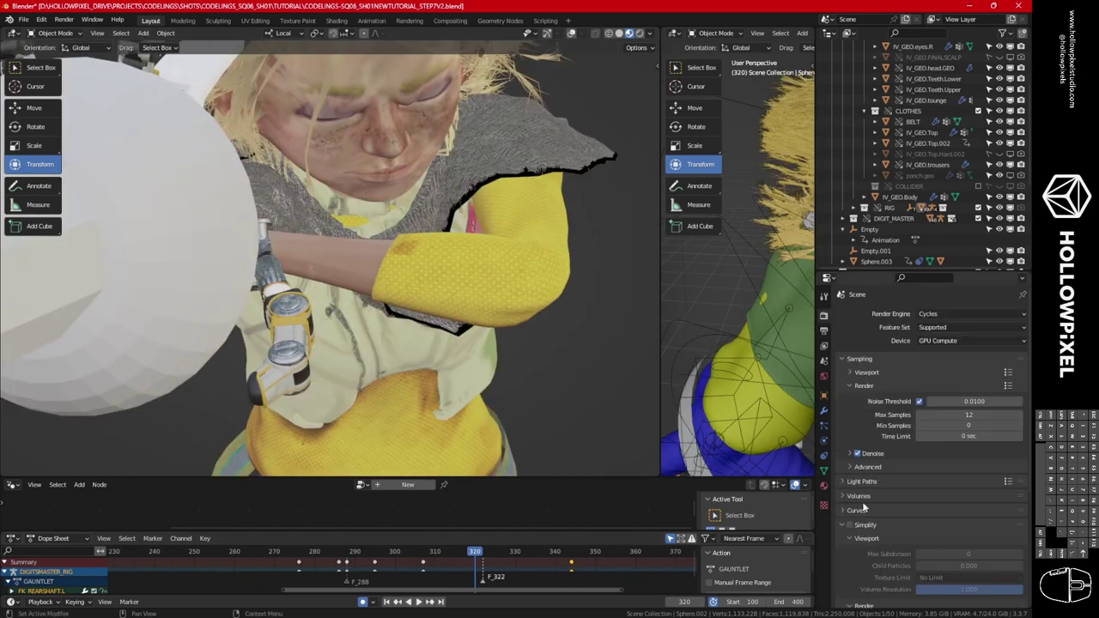
left_click(857, 506)
left_click(849, 503)
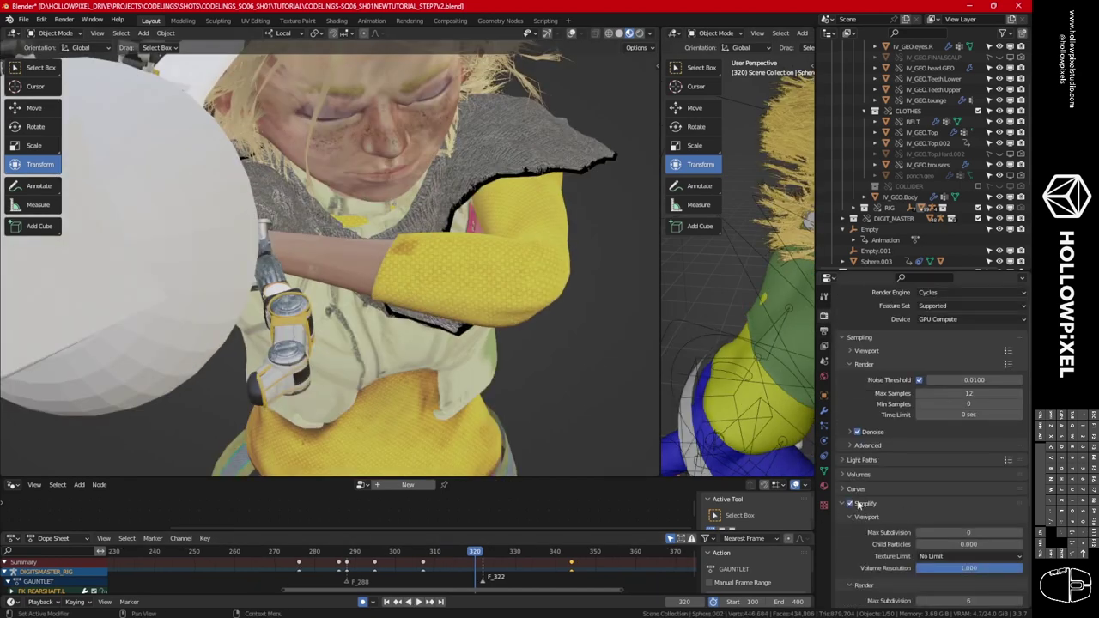
Select the hair object and step the animation to frame 324 to check the hair.
middle_click_drag(442, 206, 405, 278)
scroll(424, 230, "up", 2)
scroll(417, 294, "up", 3)
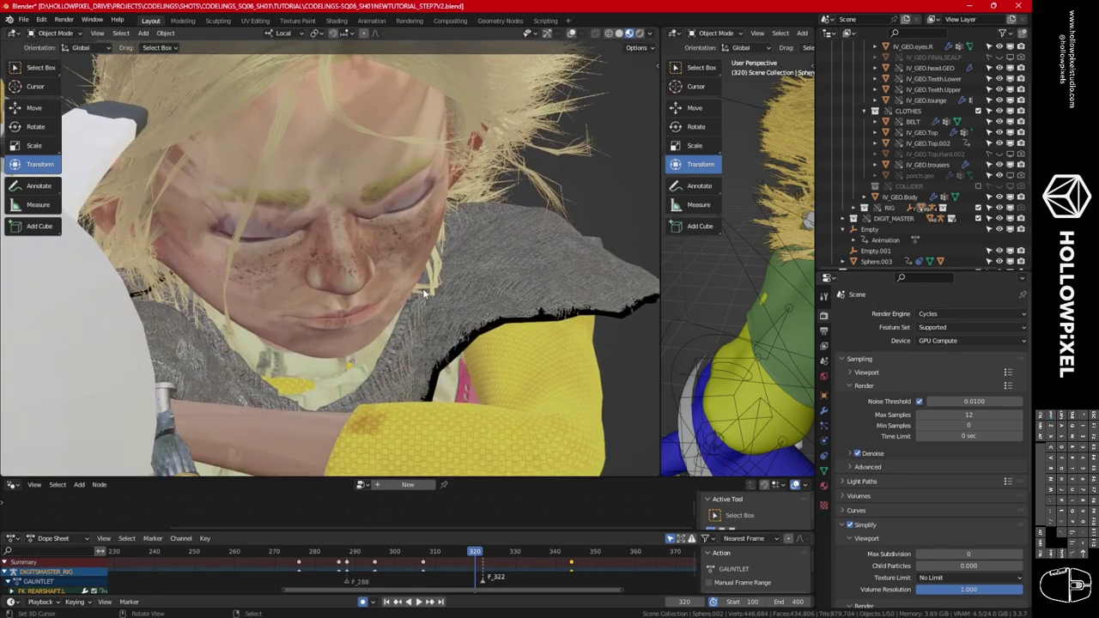
left_click(458, 272)
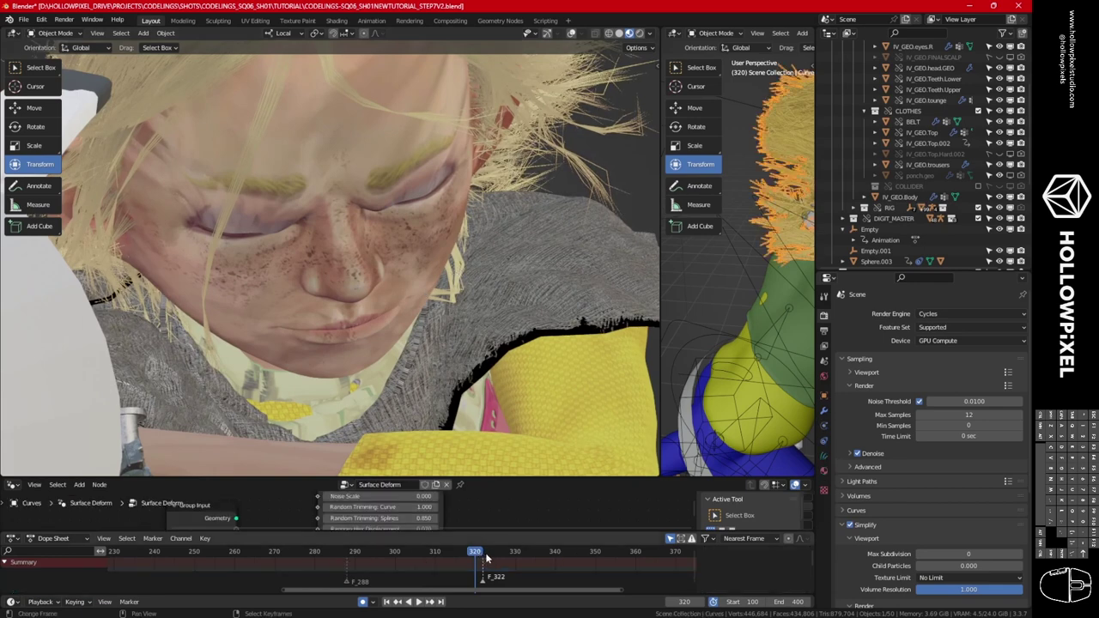
key("space")
key("space")
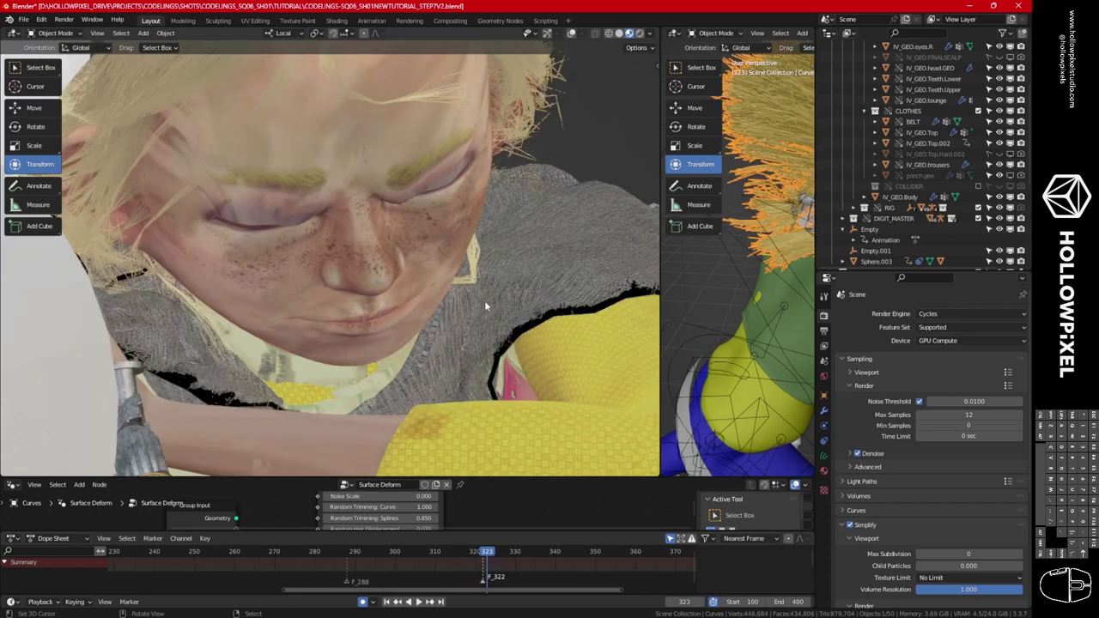
key("Right")
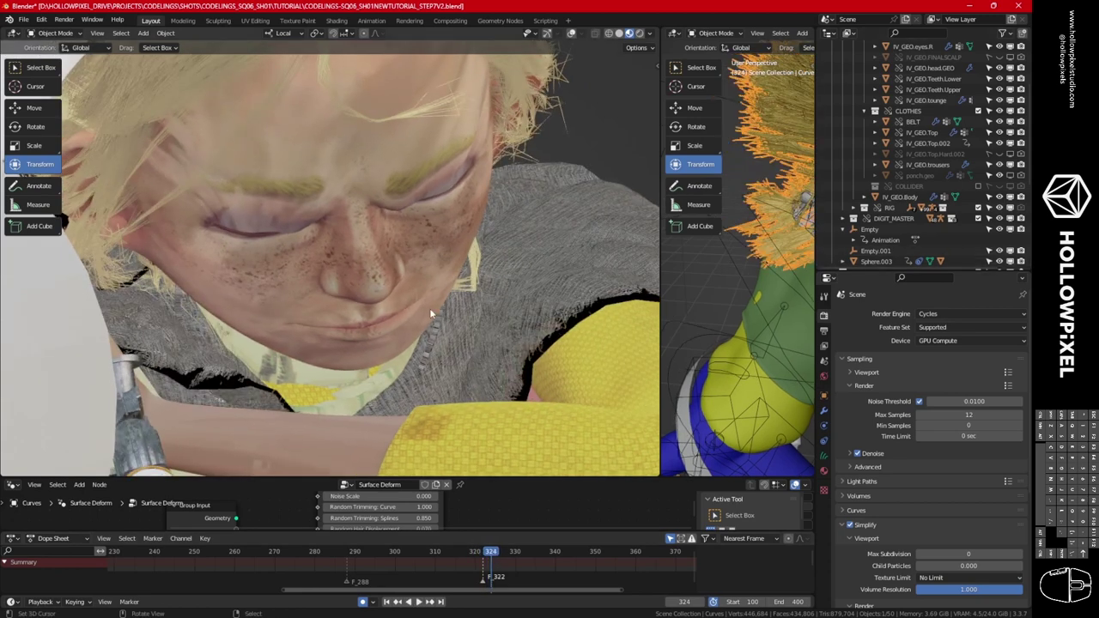
key("Right")
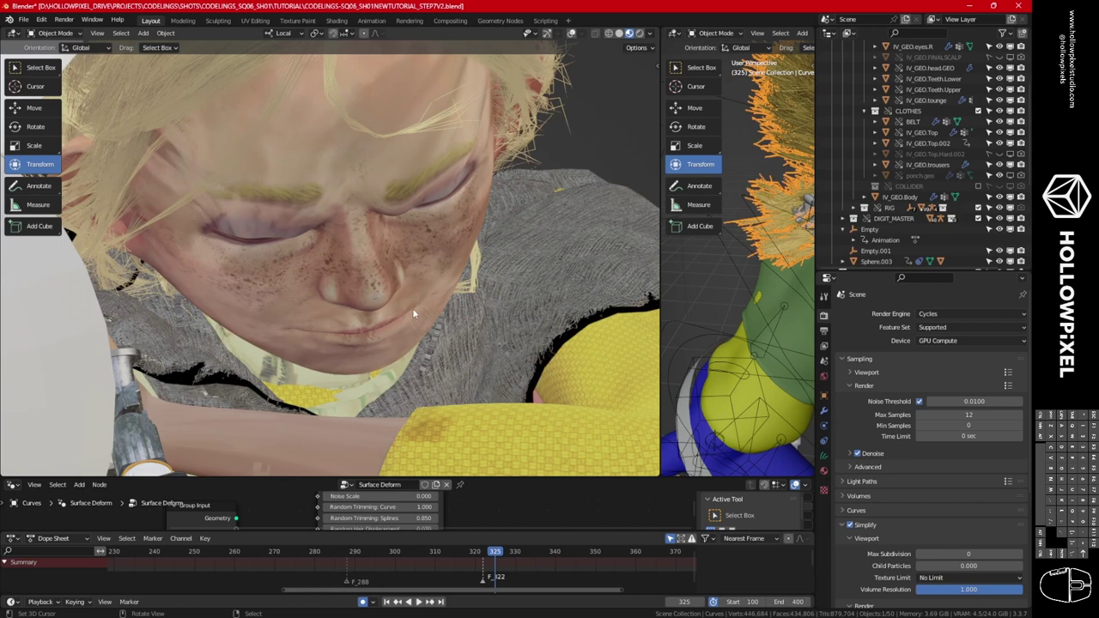
key("Left")
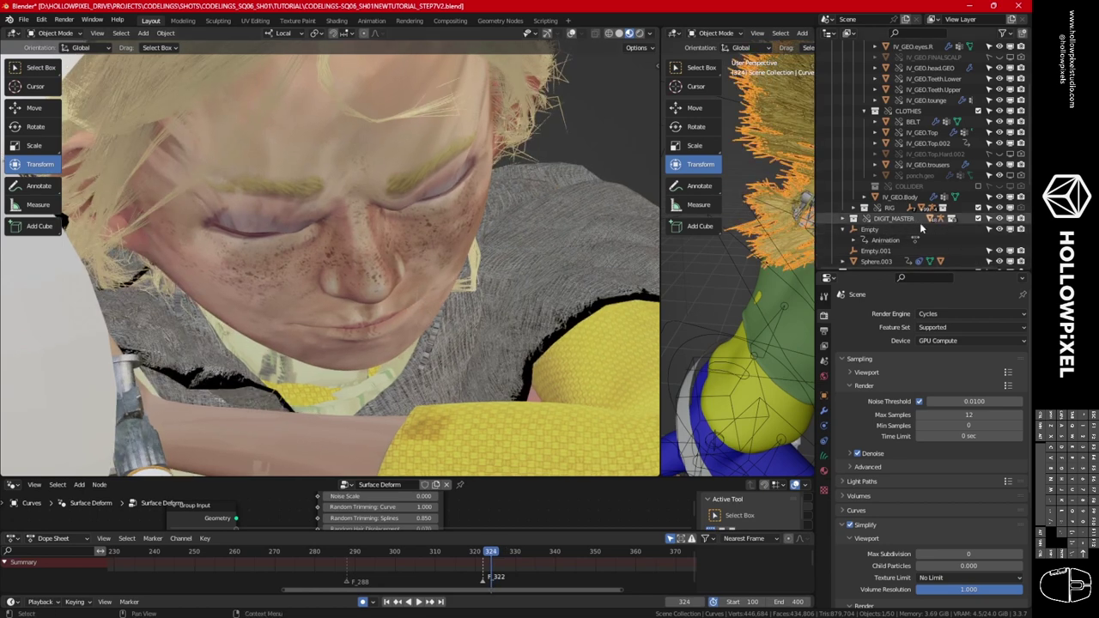
scroll(858, 197, "down", 5)
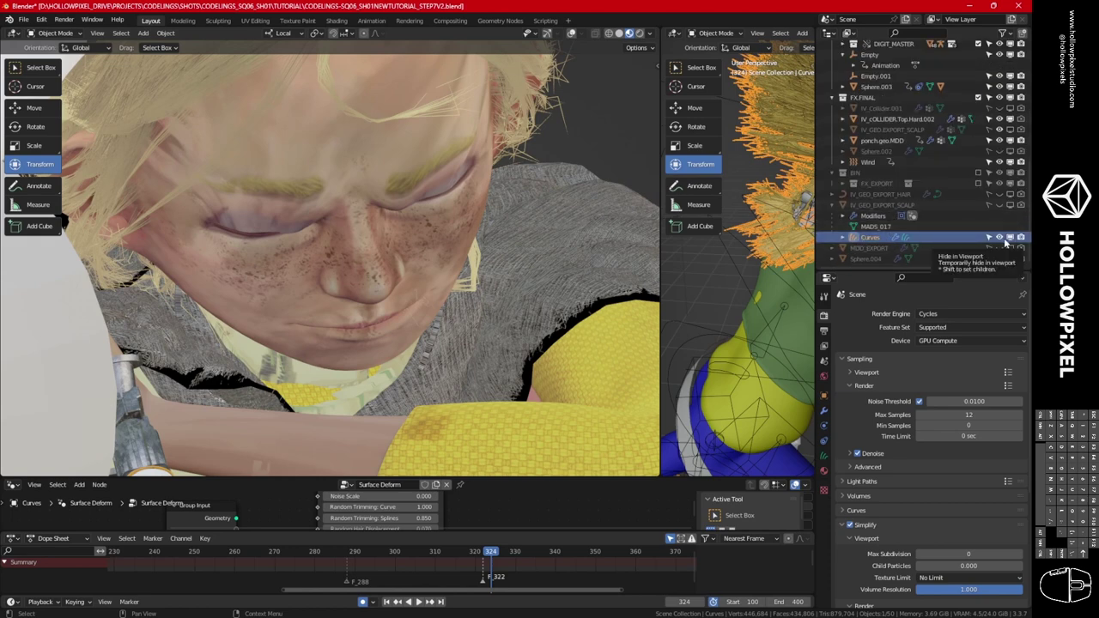
Hide the Curves hair, show and select MDD_EXPORT, and go to frame 323.
left_click(1006, 242)
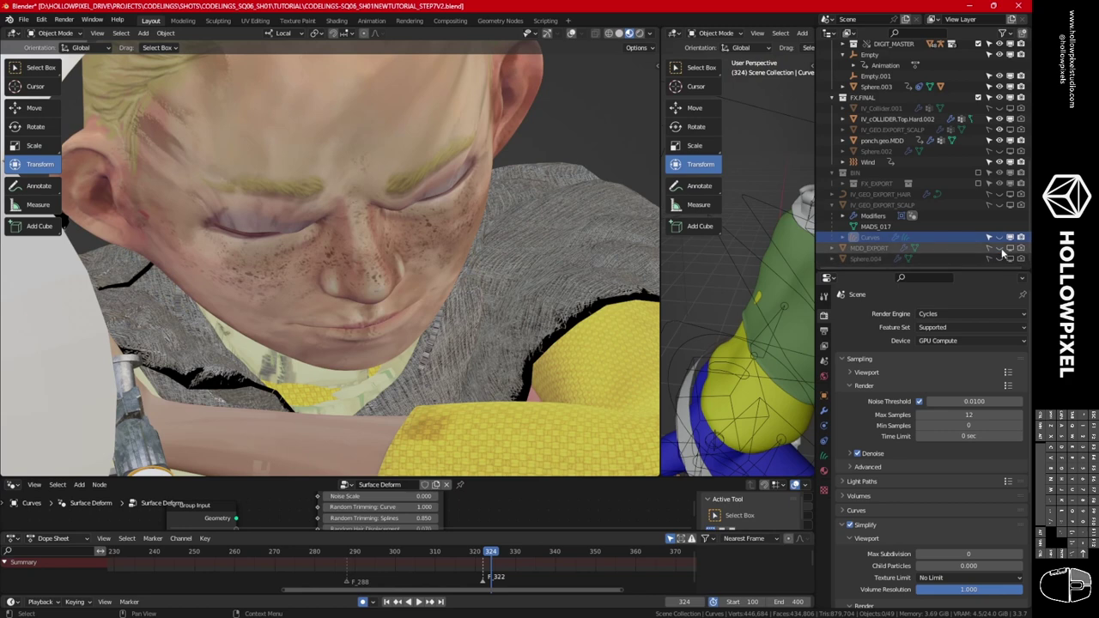
left_click(1021, 248)
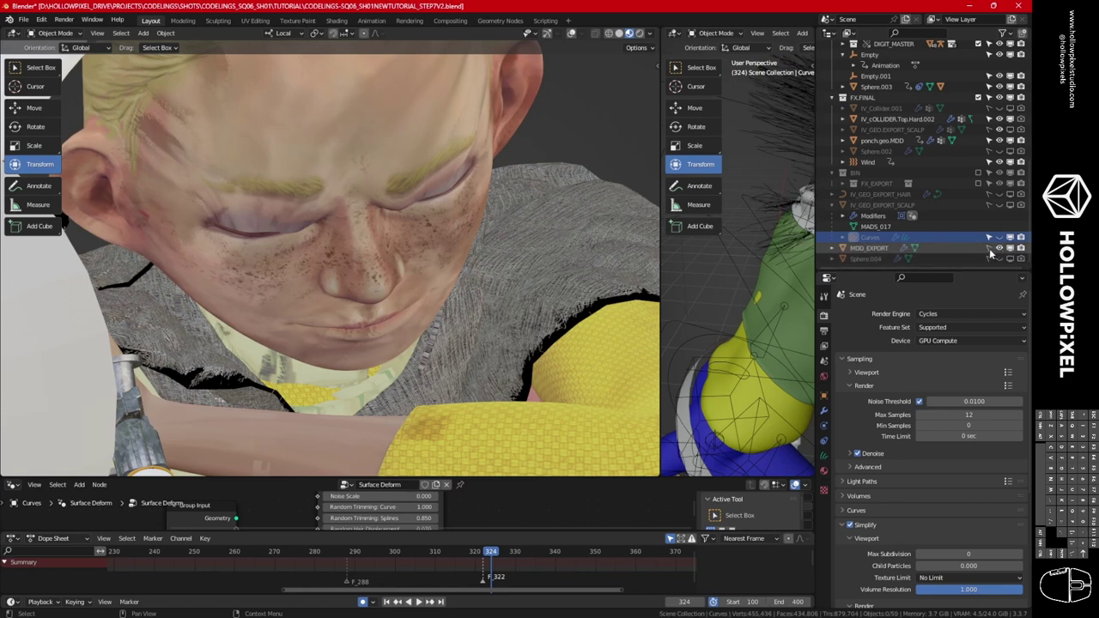
left_click(870, 248)
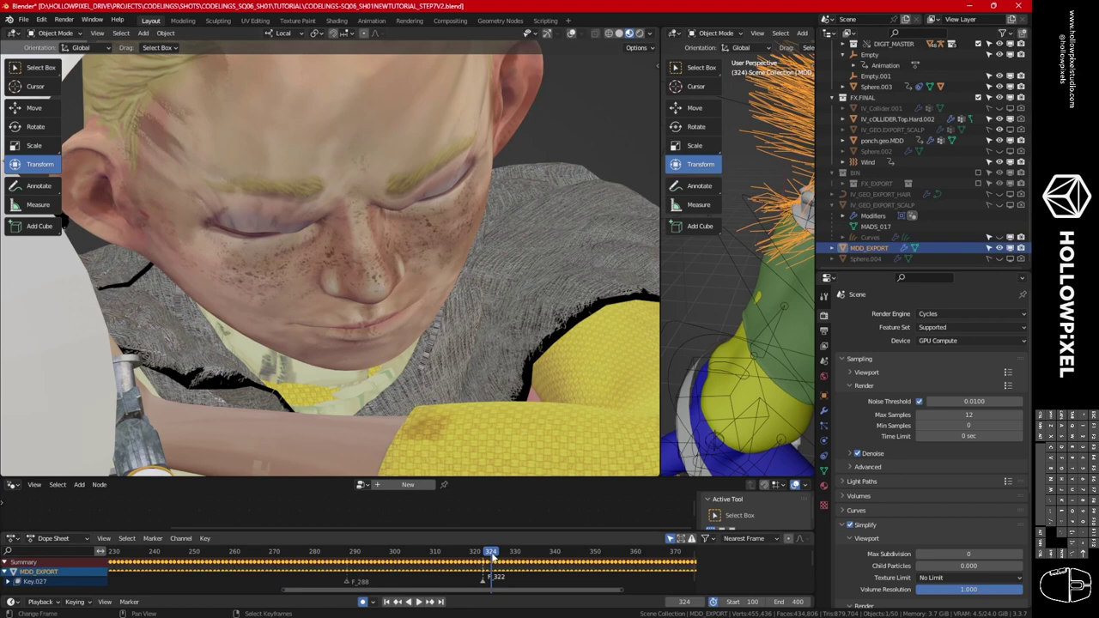
key("space")
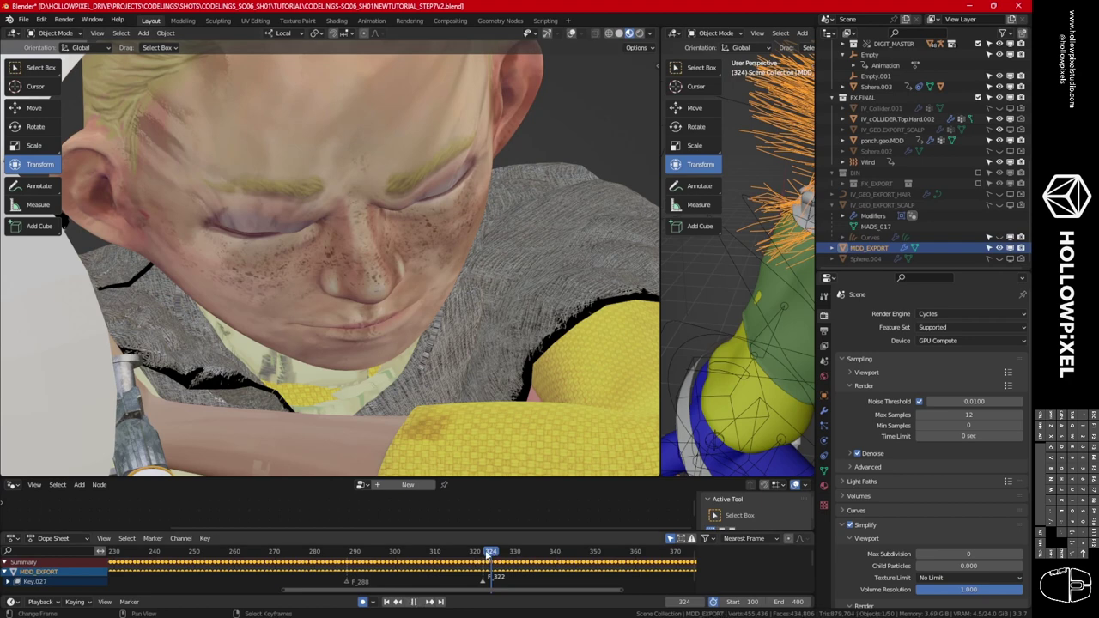
key("space")
left_click(490, 553)
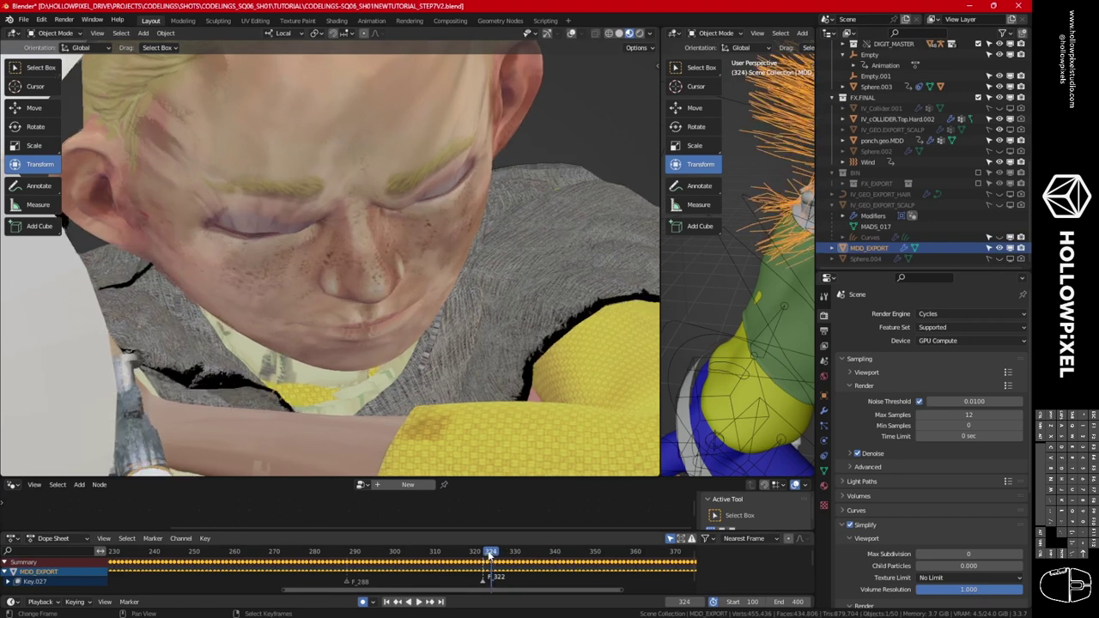
key("Left")
Switch to the camera view with overlays shown and merge the two viewports into one.
middle_click_drag(429, 277, 405, 232)
key("KP_0")
left_click(571, 34)
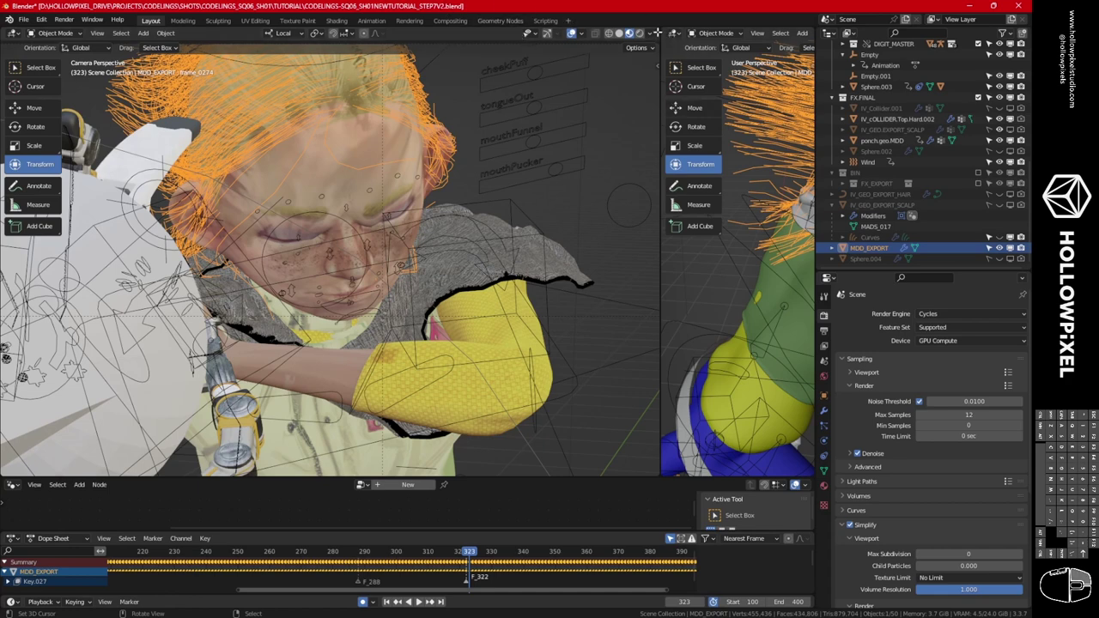
left_click_drag(665, 32, 666, 39)
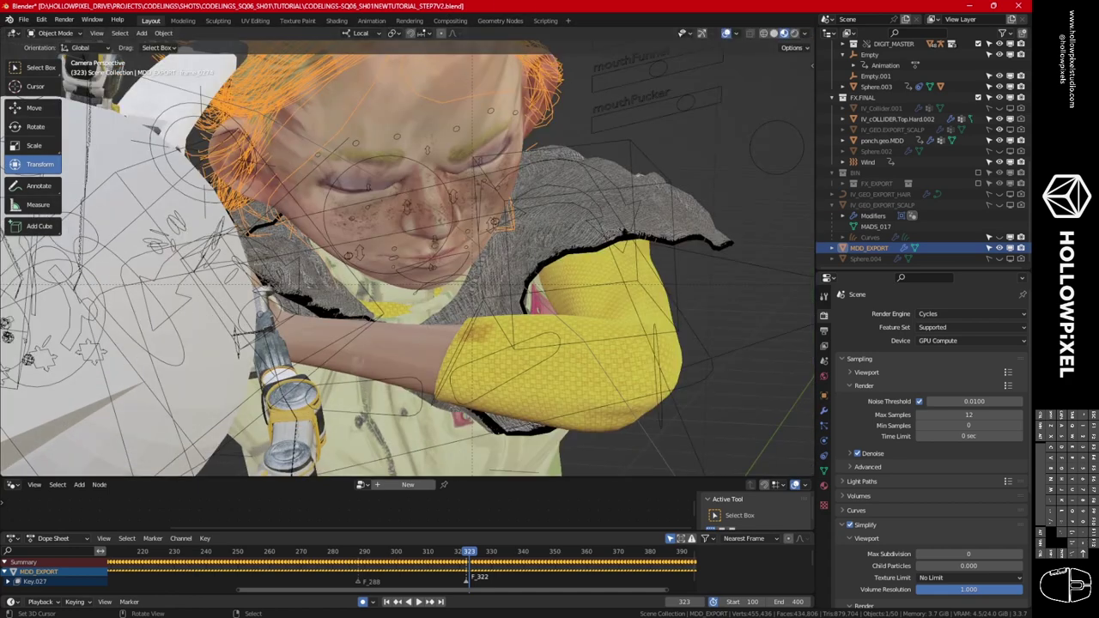
key("shift")
scroll(581, 209, "up", 5)
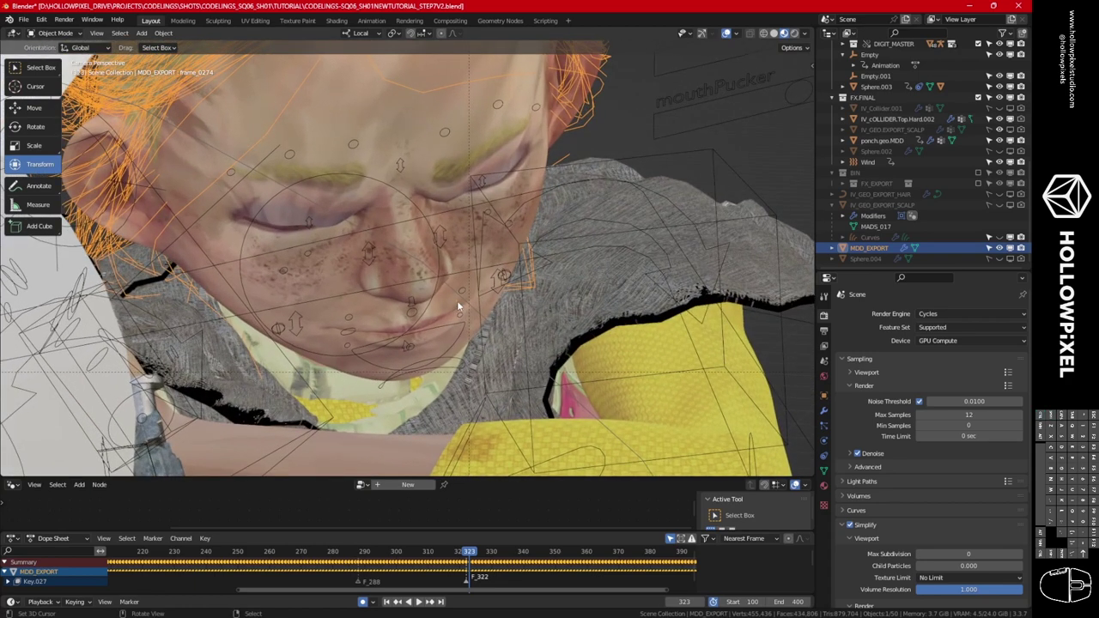
Put MDD_EXPORT into Edit Mode and select all its linked vertices.
key("ctrl+Tab")
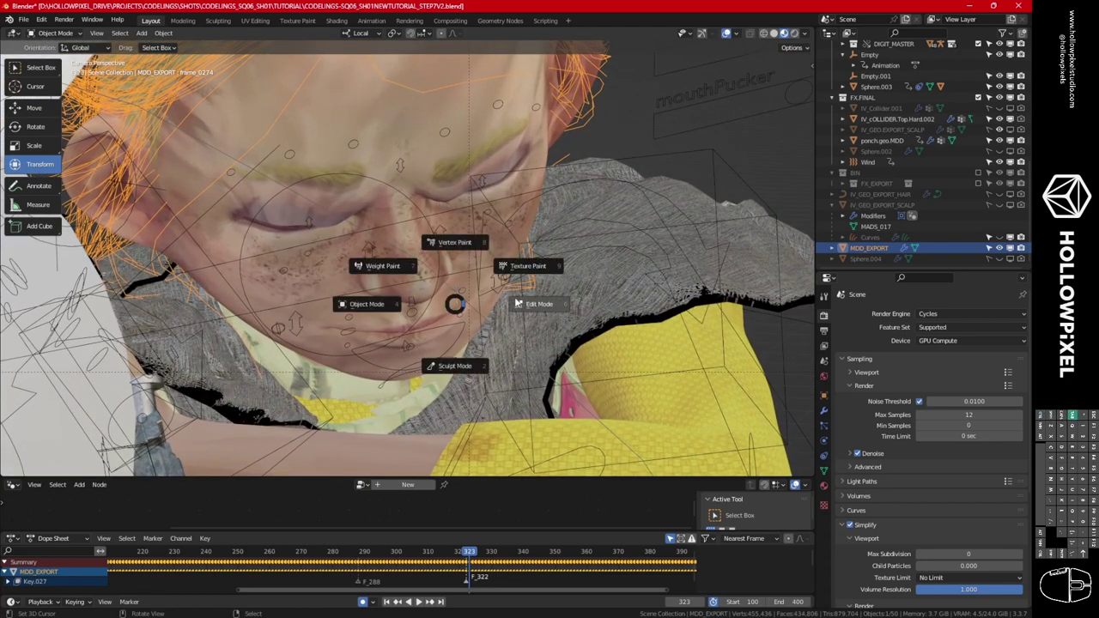
left_click(468, 304)
left_click(458, 308)
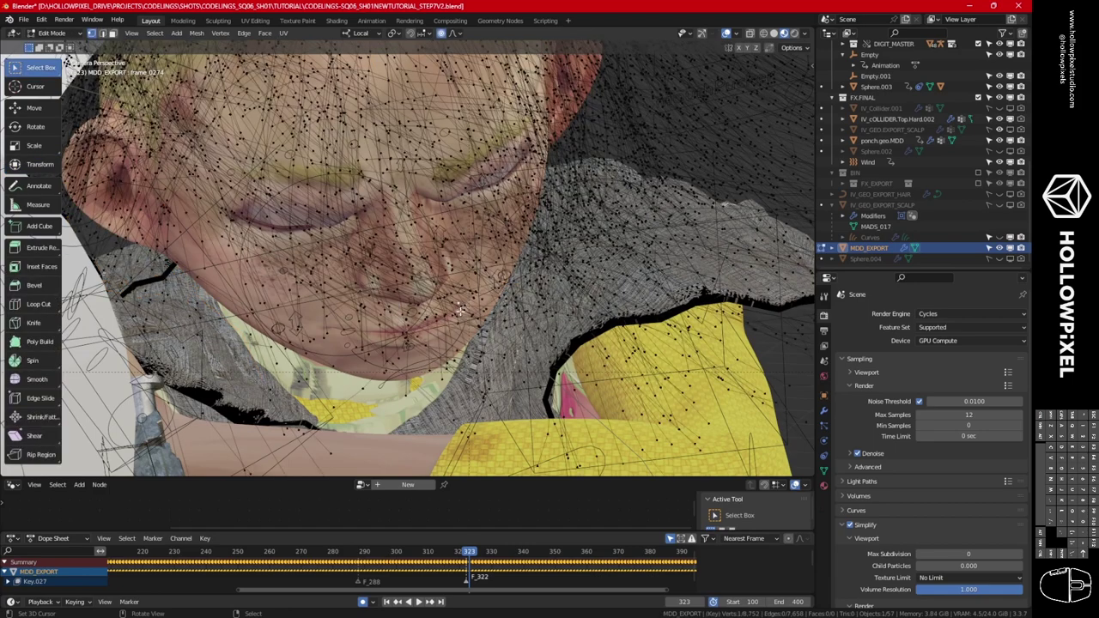
key("ctrl+l")
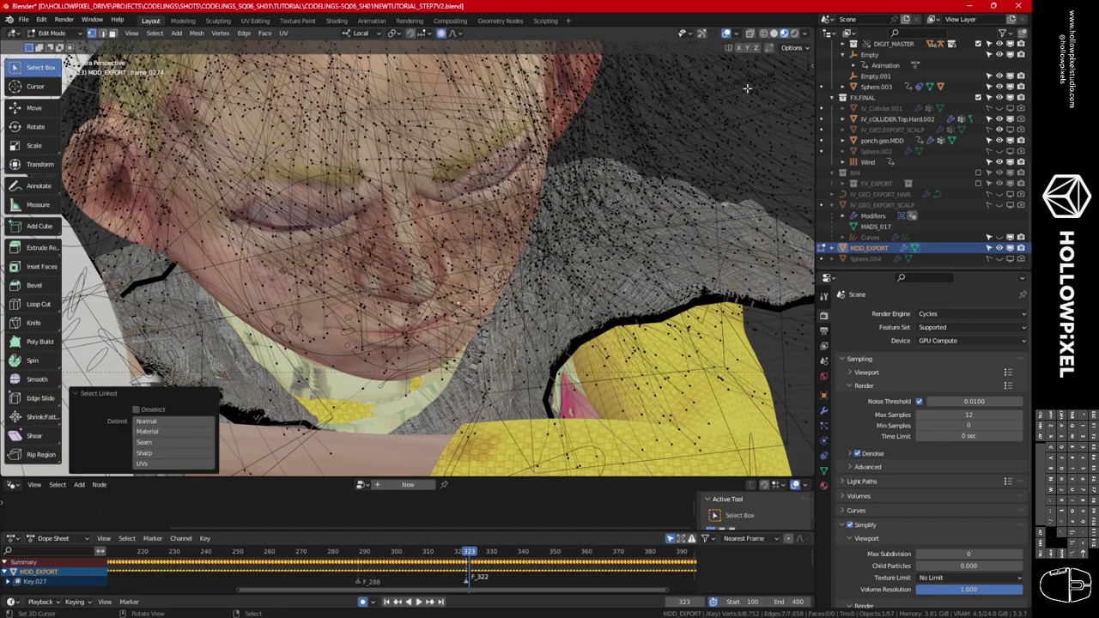
key("KP_Decimal")
middle_click_drag(603, 279, 549, 273)
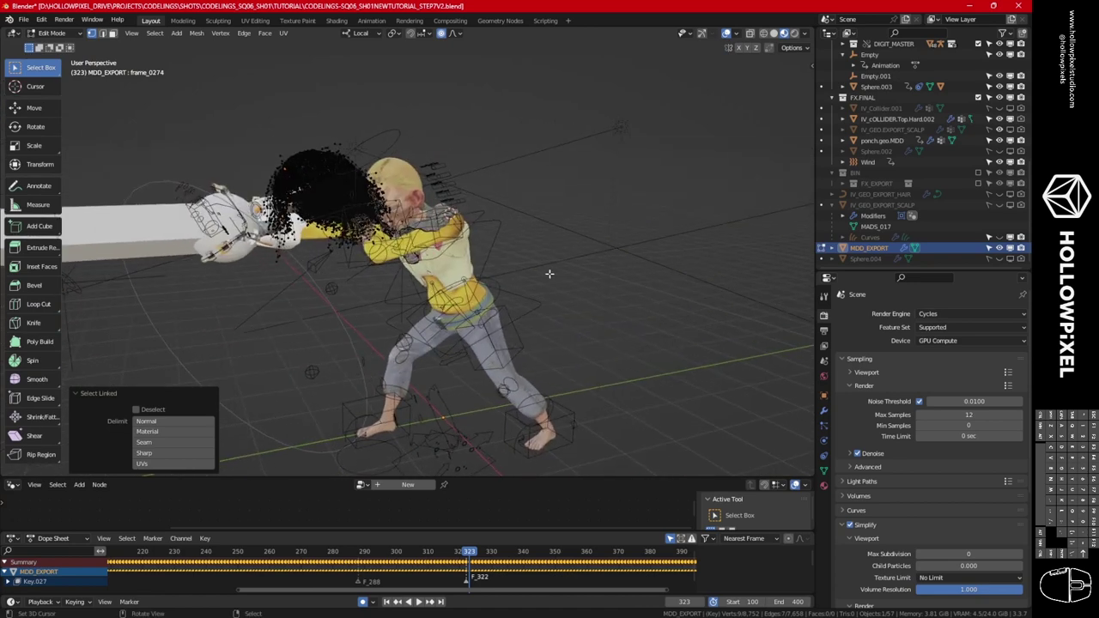
Make shape key frame_0324 the active key in the Object Data properties.
left_click(824, 471)
left_click_drag(1002, 484, 1003, 500)
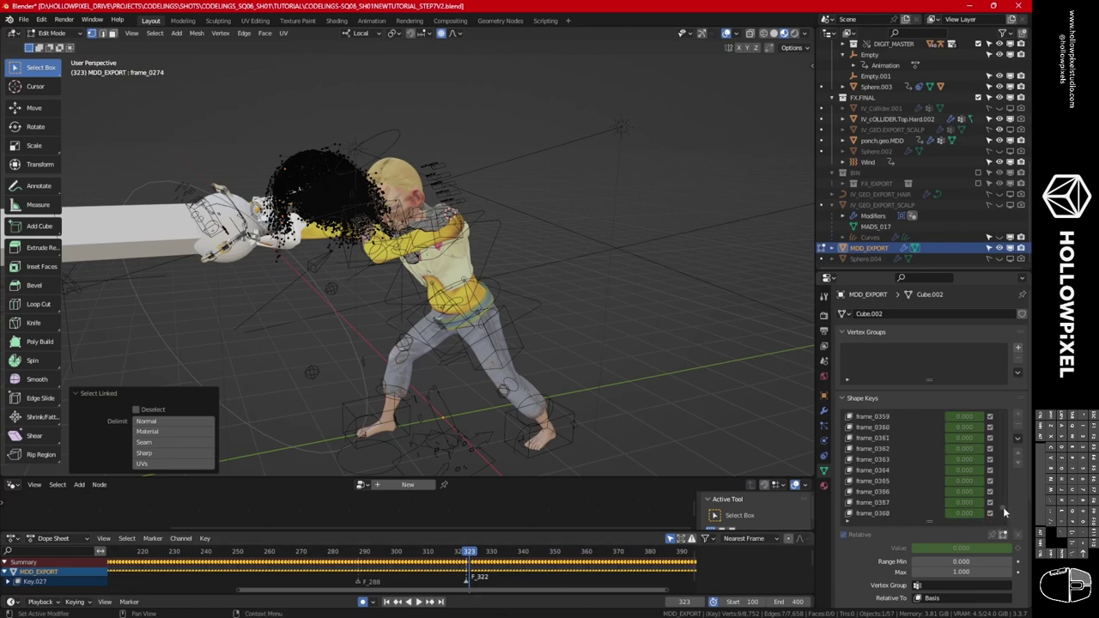
left_click_drag(1003, 506, 1003, 504)
scroll(1005, 496, "up", 2)
left_click(963, 494)
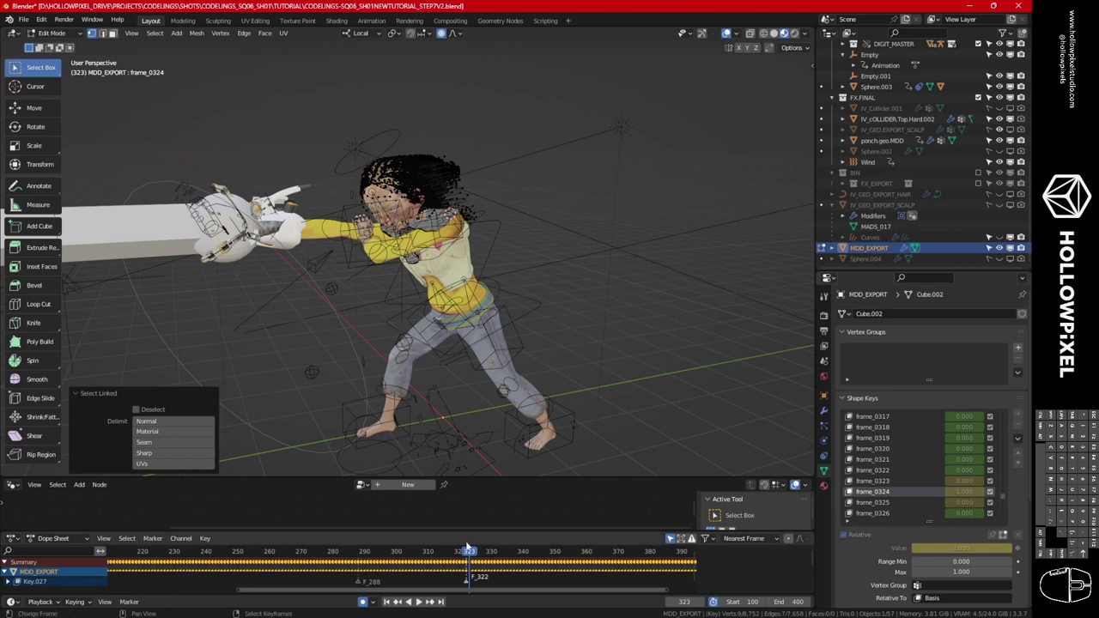
scroll(464, 180, "up", 6)
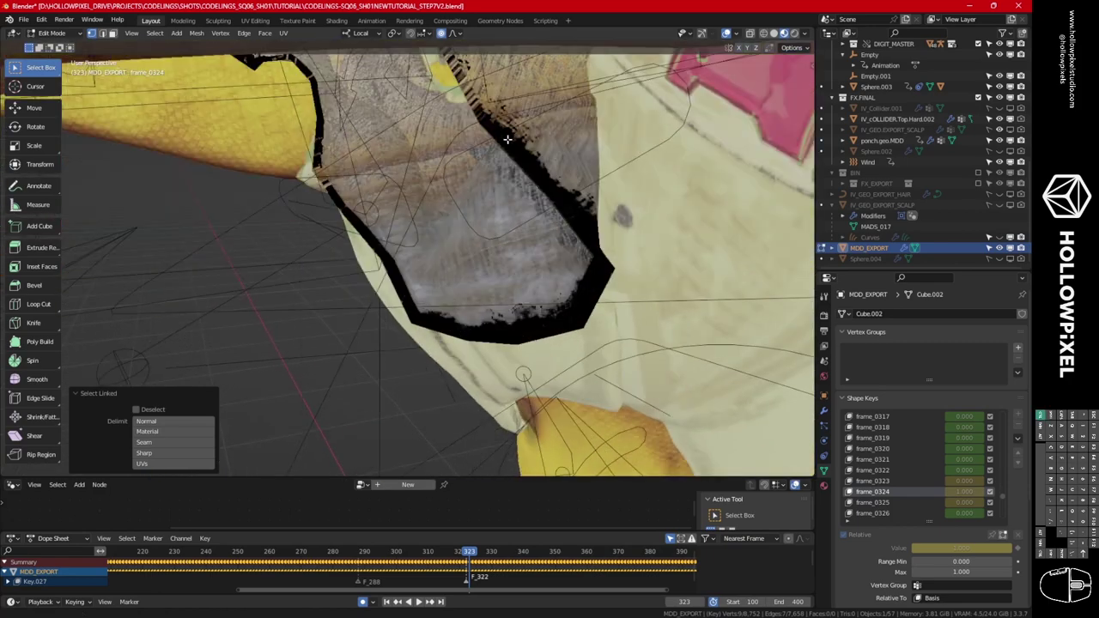
scroll(540, 203, "down", 2)
scroll(540, 203, "up", 3)
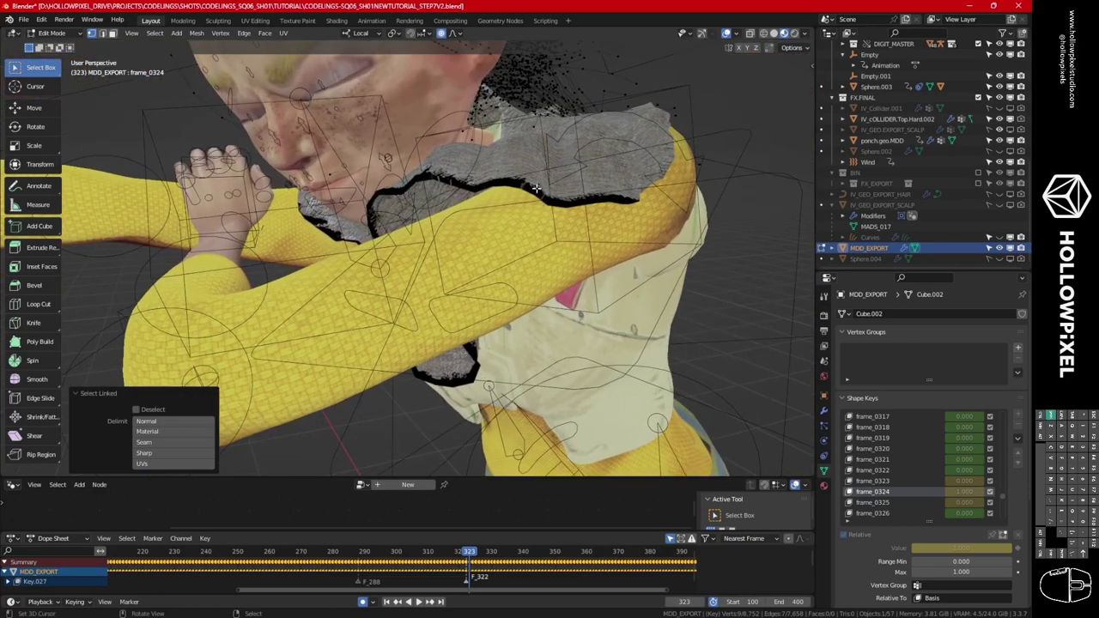
Reselect the linked vertices and orbit around the character to inspect the hair.
left_click(350, 232)
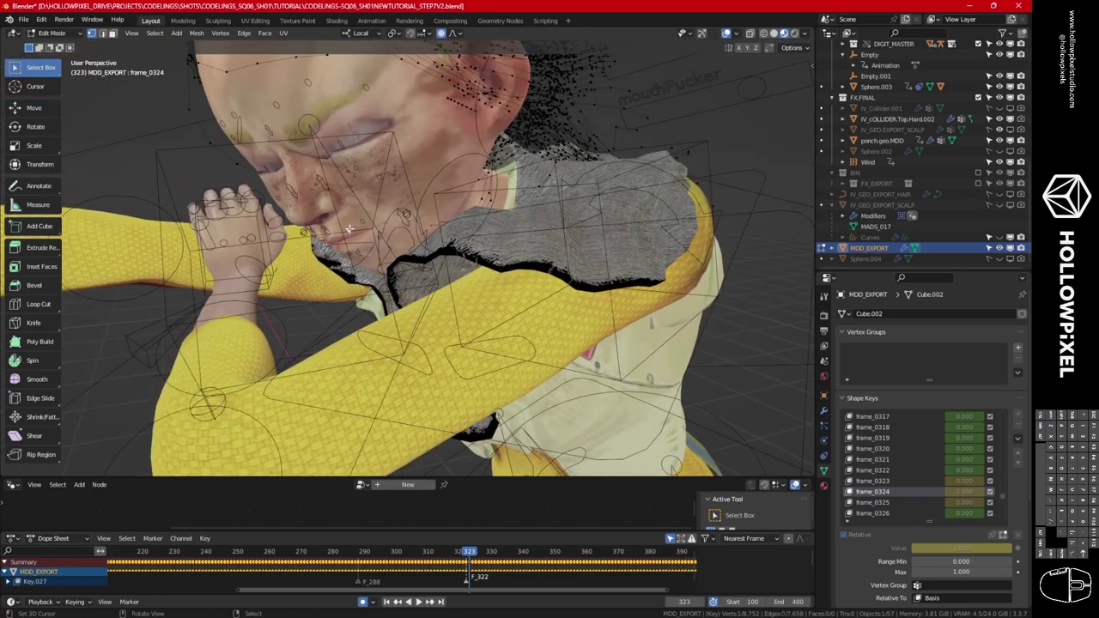
key("l")
middle_click_drag(542, 233, 635, 202)
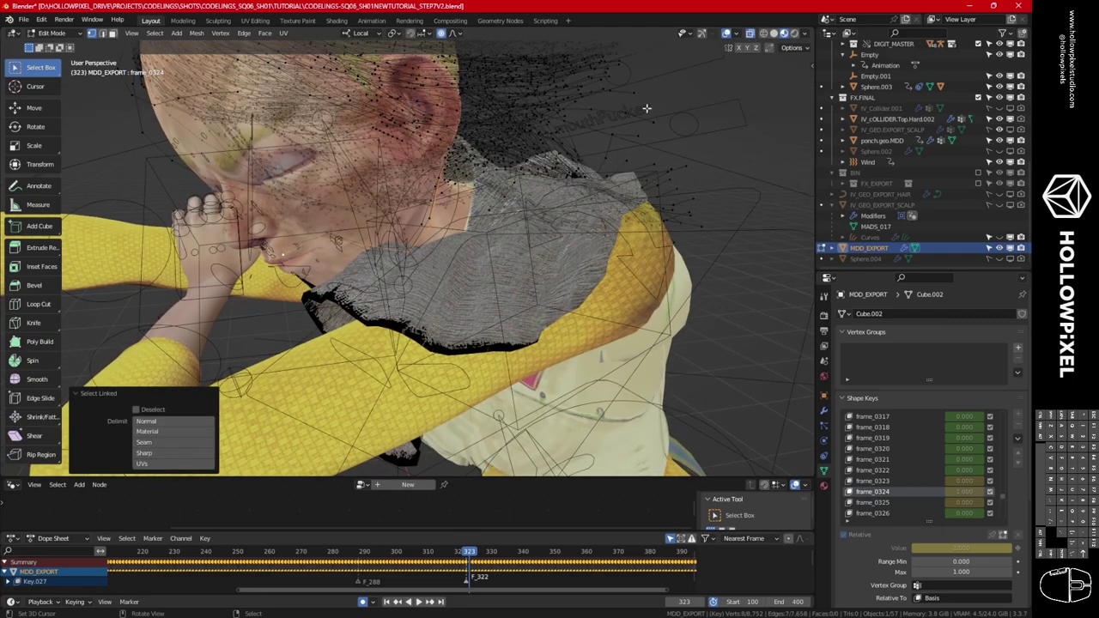
mouse_move(550, 249)
middle_mouse_down()
mouse_move(576, 243)
mouse_move(550, 247)
middle_mouse_up()
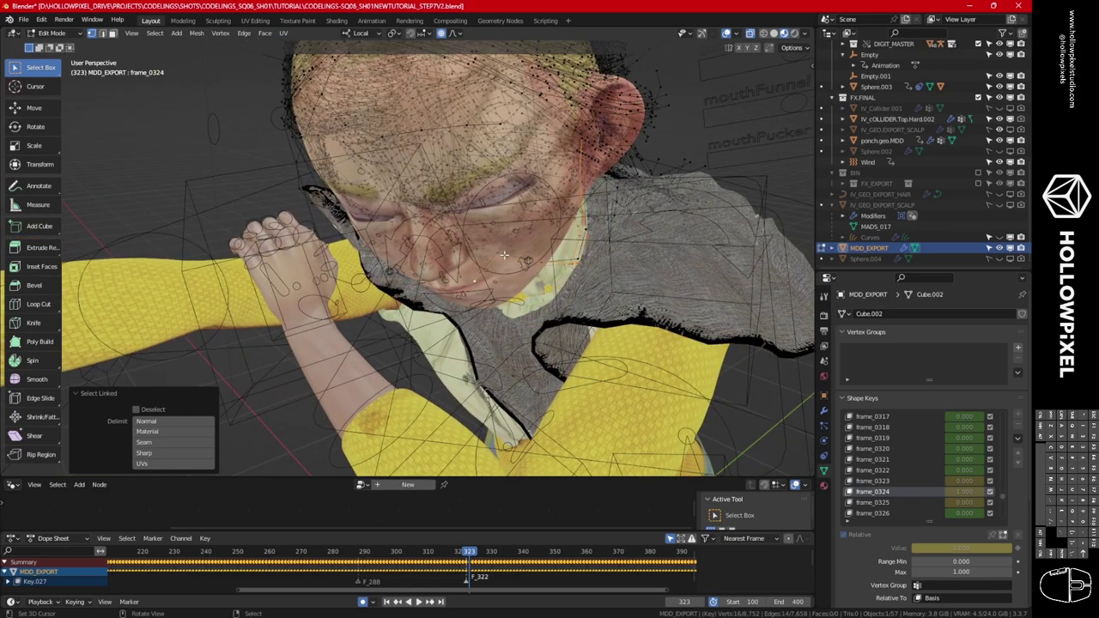
middle_click_drag(626, 256, 601, 249)
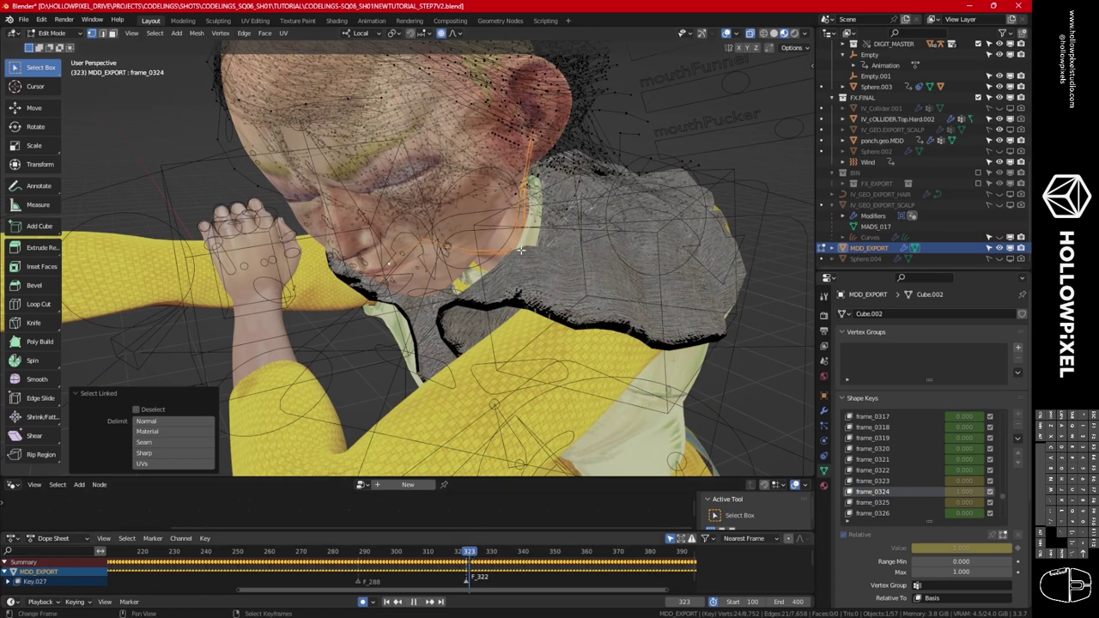
key("ctrl+Tab")
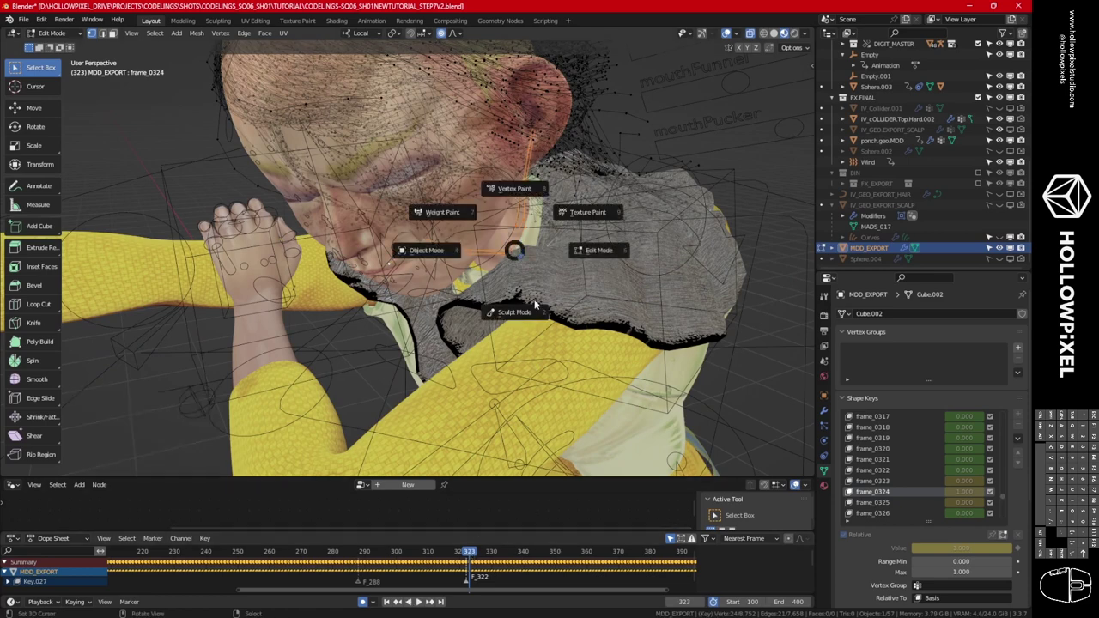
Return MDD_EXPORT to Object Mode and isolate it in local view.
left_click(421, 248)
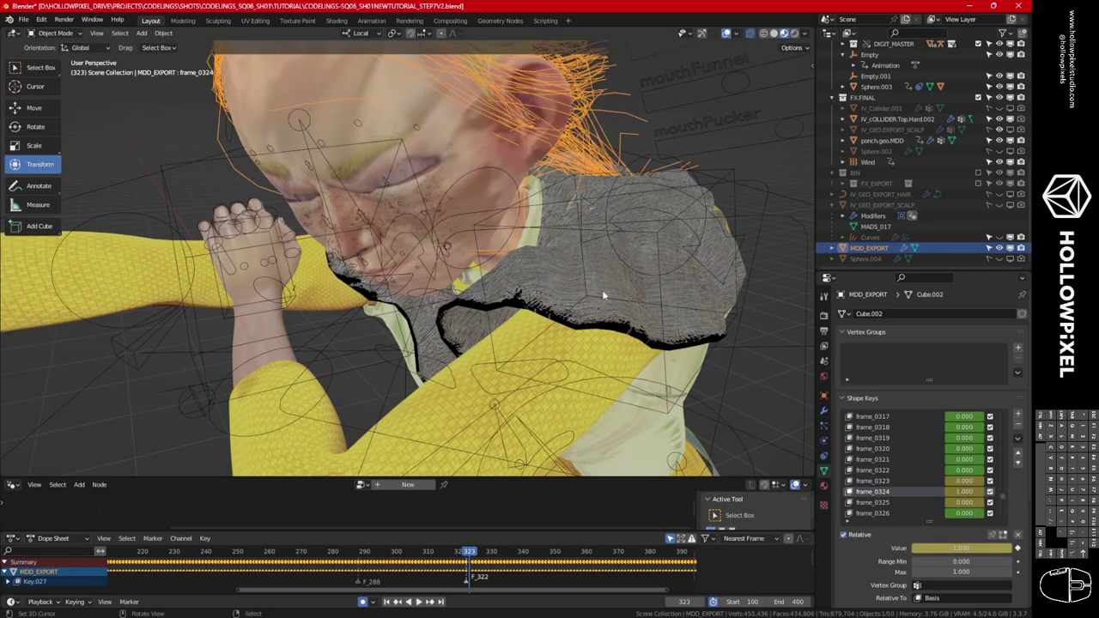
key("KP_Divide")
middle_click_drag(471, 290, 534, 364)
scroll(504, 341, "up", 4)
Scrub and play the hair animation, stopping at frame 346.
left_click_drag(468, 556, 428, 554)
middle_click_drag(429, 412, 396, 378)
key("space")
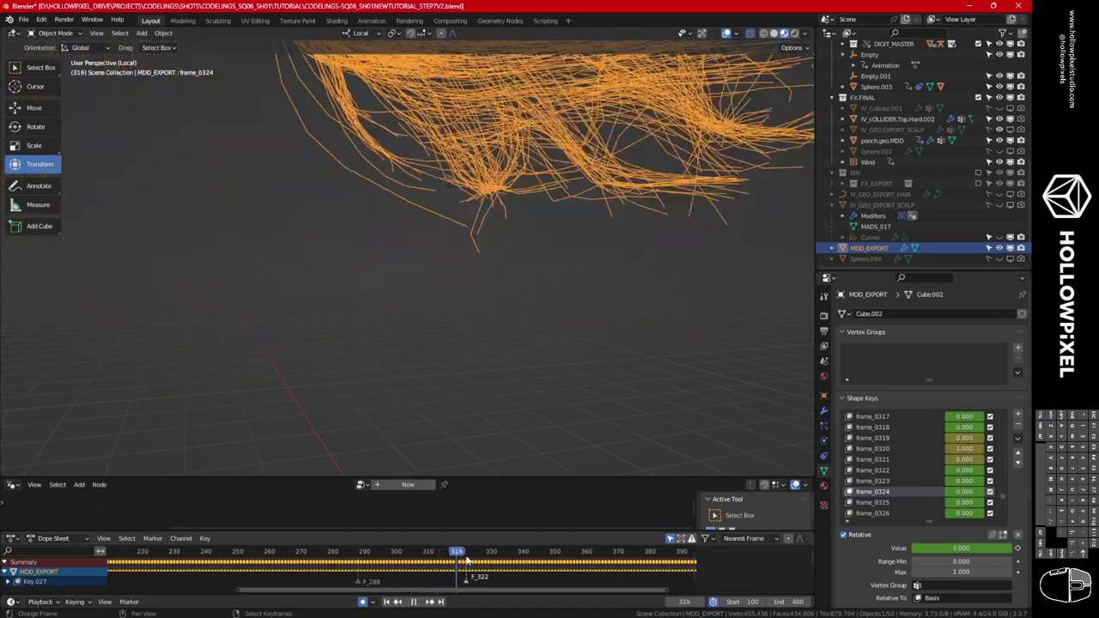
key("space")
middle_click_drag(632, 351, 610, 411)
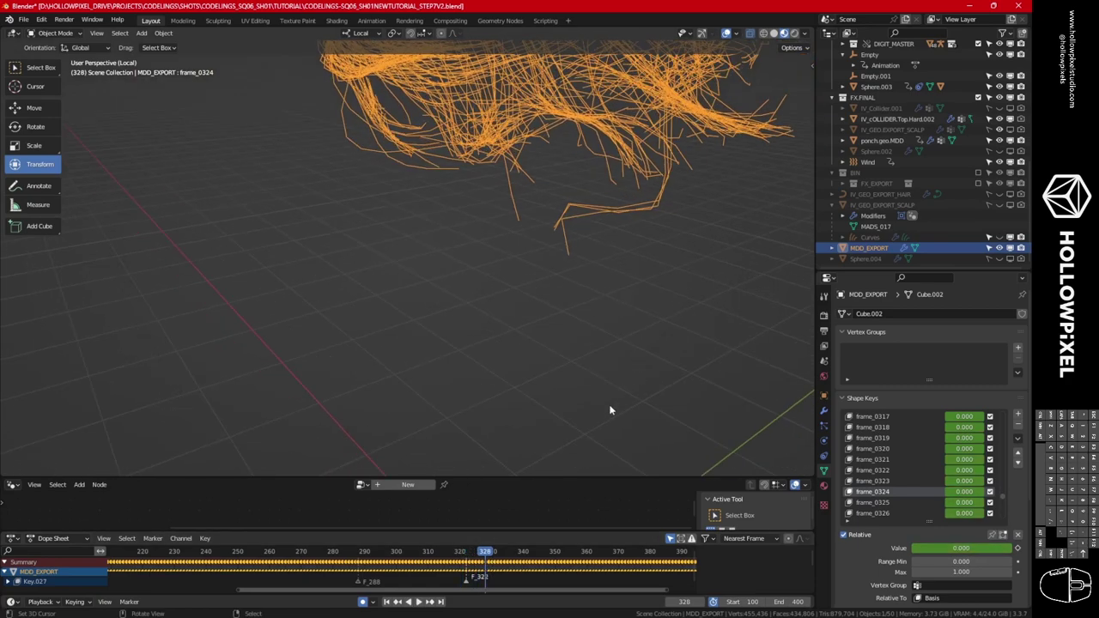
left_click_drag(499, 556, 543, 558)
key("space")
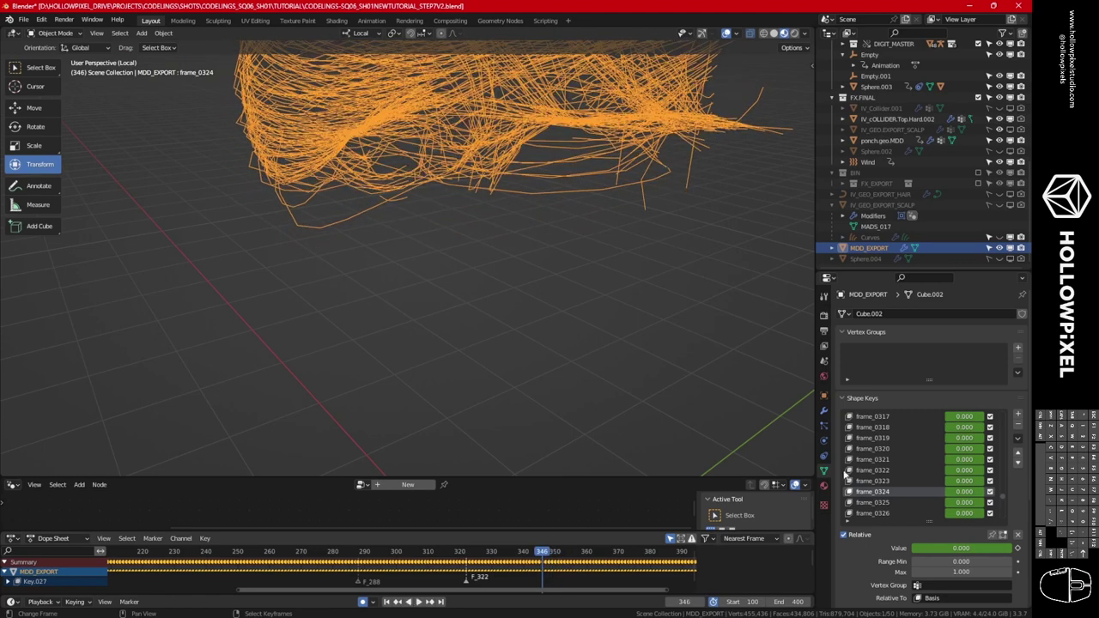
left_click_drag(409, 480, 412, 353)
Gather Key.027's Value channels into a Dope Sheet channel group named 'base'.
left_click_drag(411, 536, 412, 369)
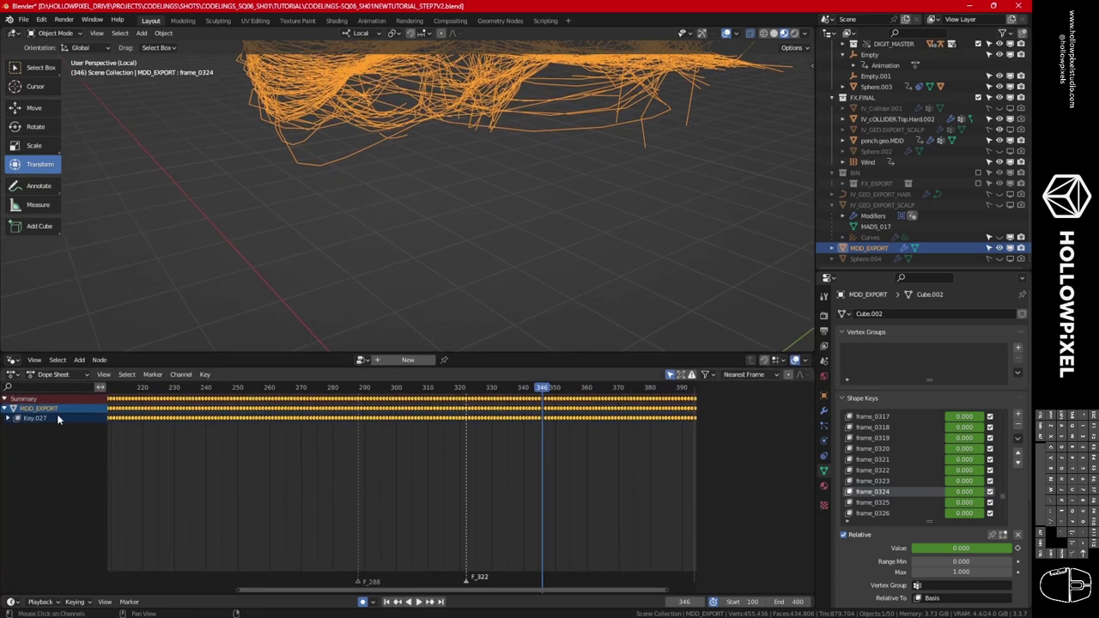
left_click(11, 419)
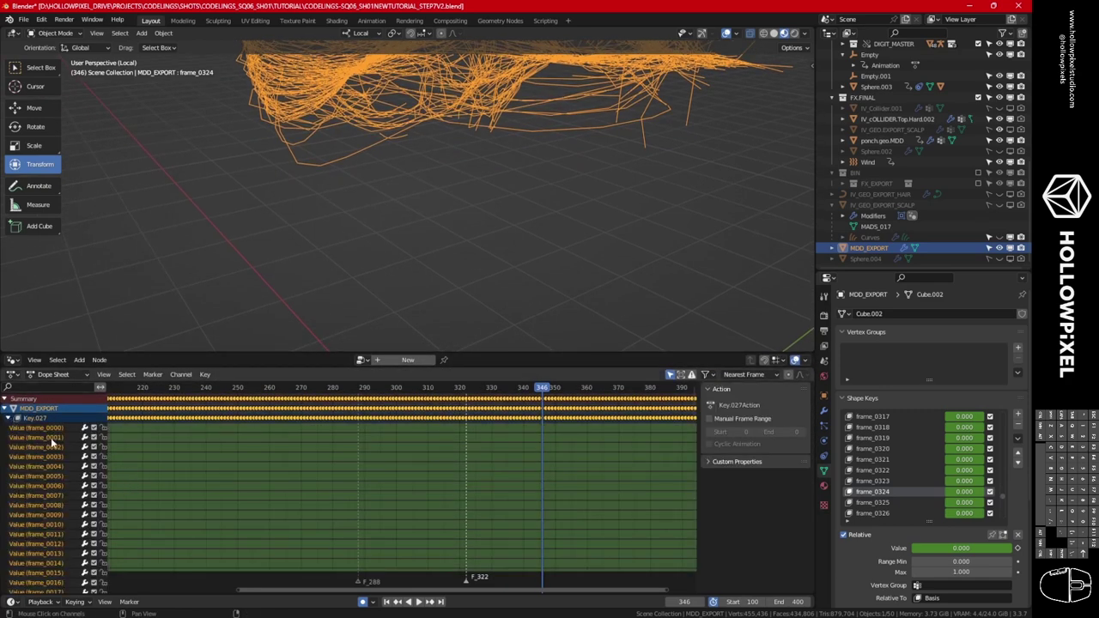
key("ctrl+g")
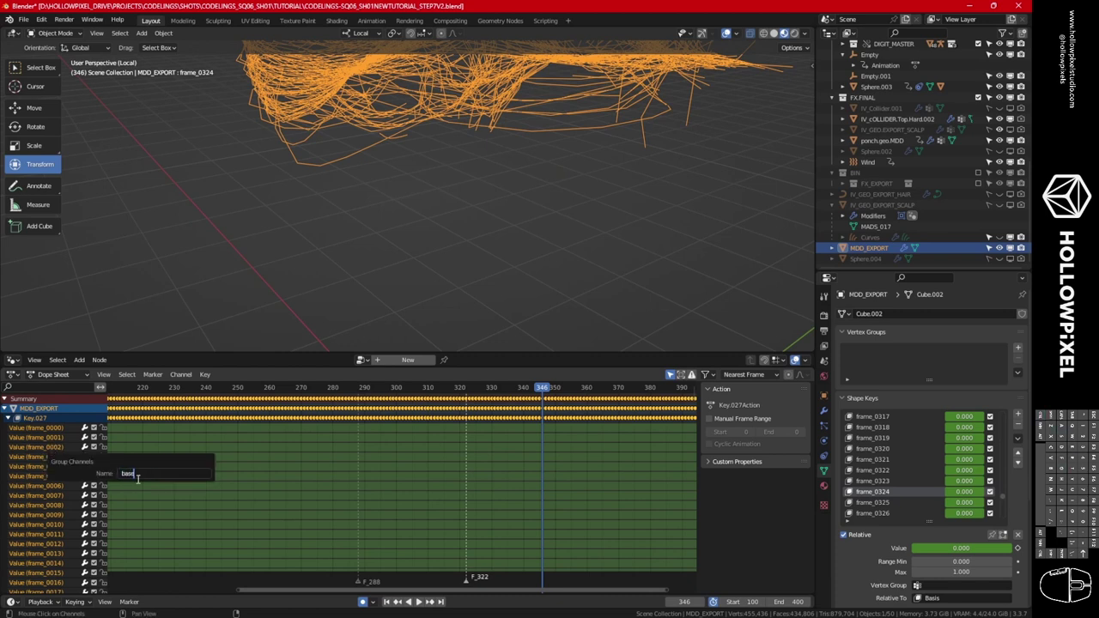
type("base")
key("Return")
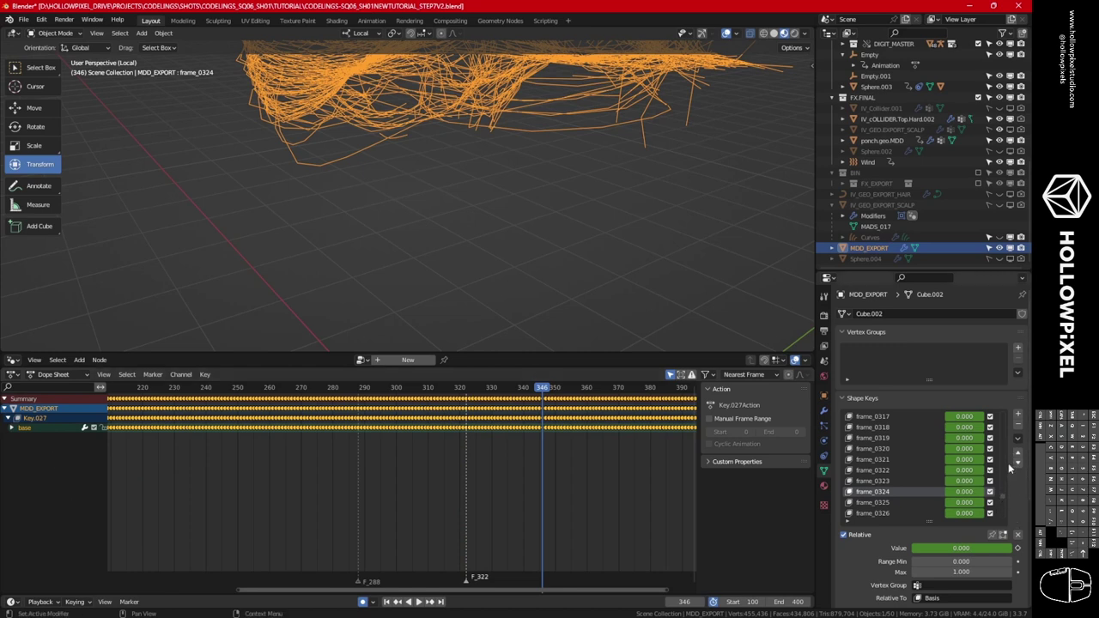
Add a new shape key, Key 402.
left_click(1018, 416)
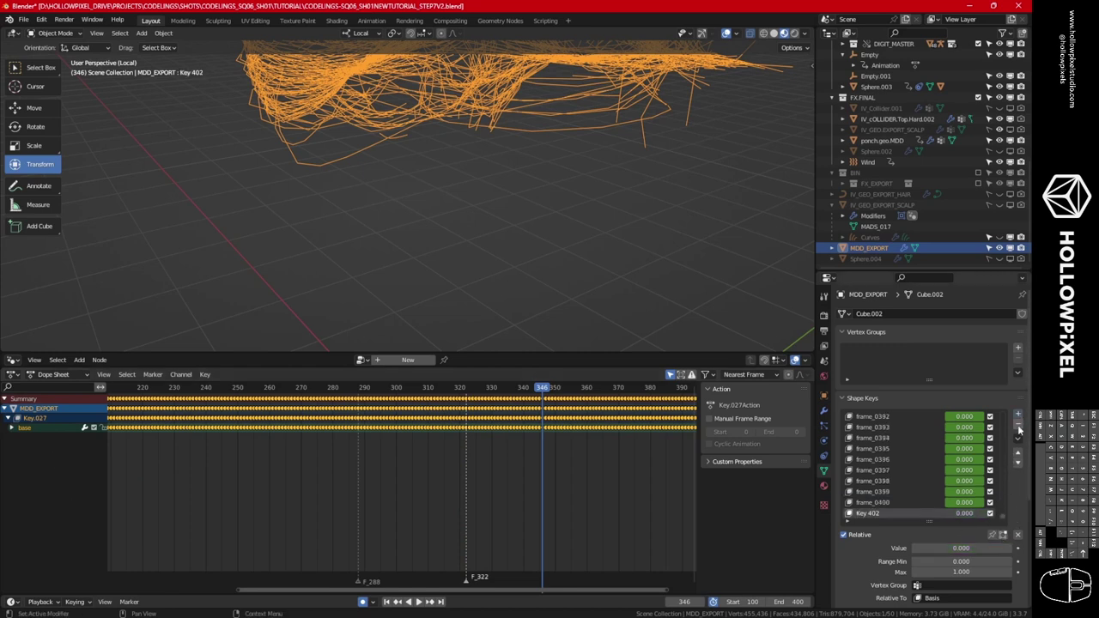
key("Return")
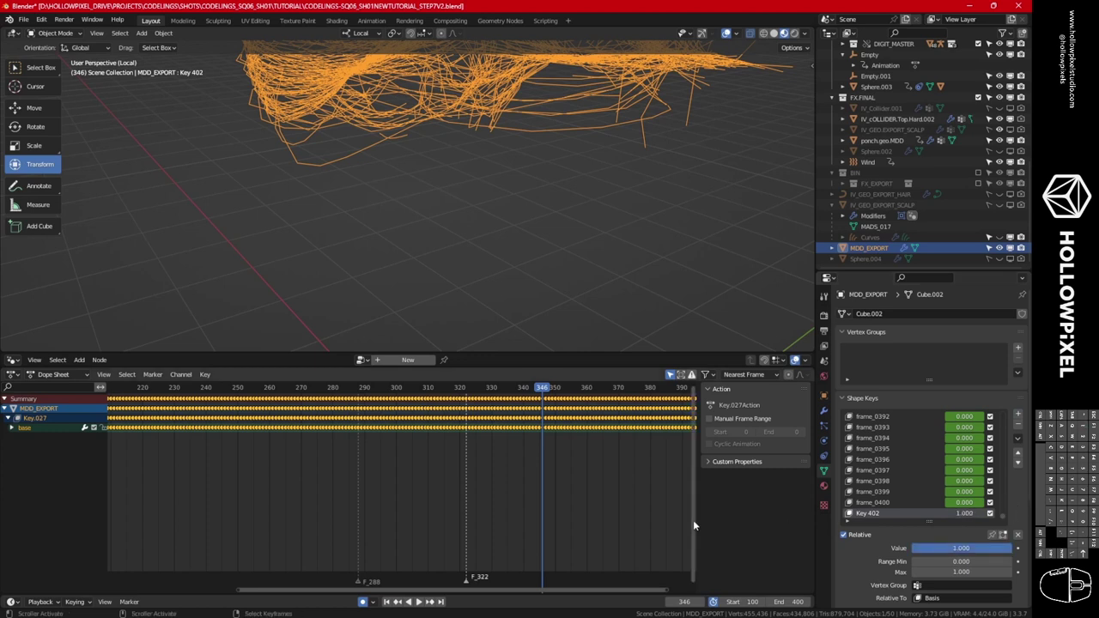
double_click(868, 513)
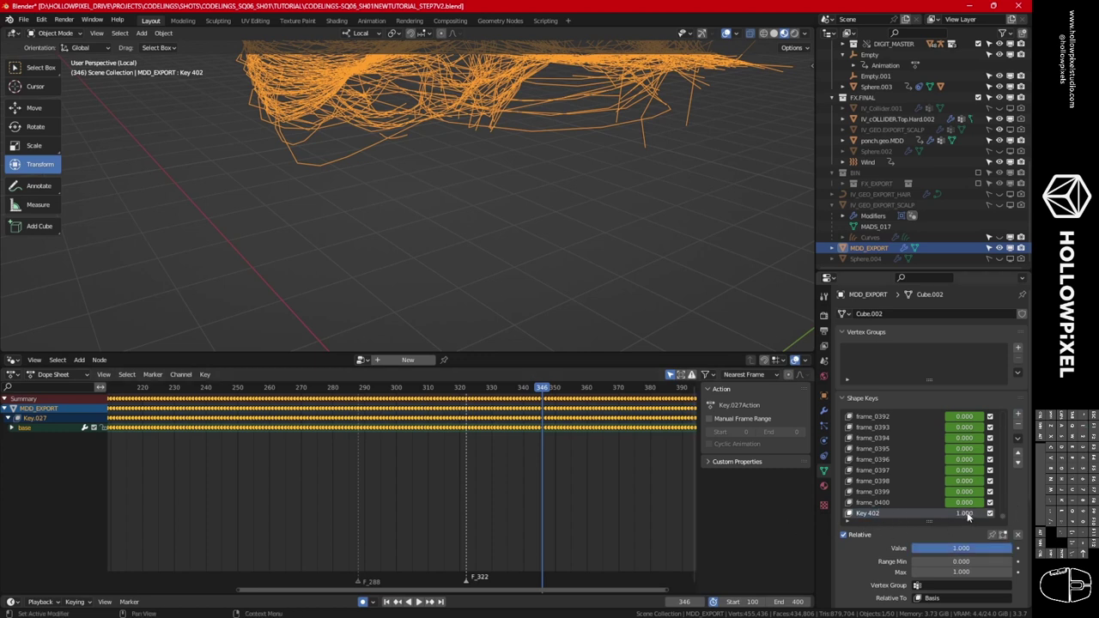
Key Key 402's value at 0 on frame 346 and 1.000 on frame 327.
key("i")
left_click_drag(970, 516, 895, 525)
key("i")
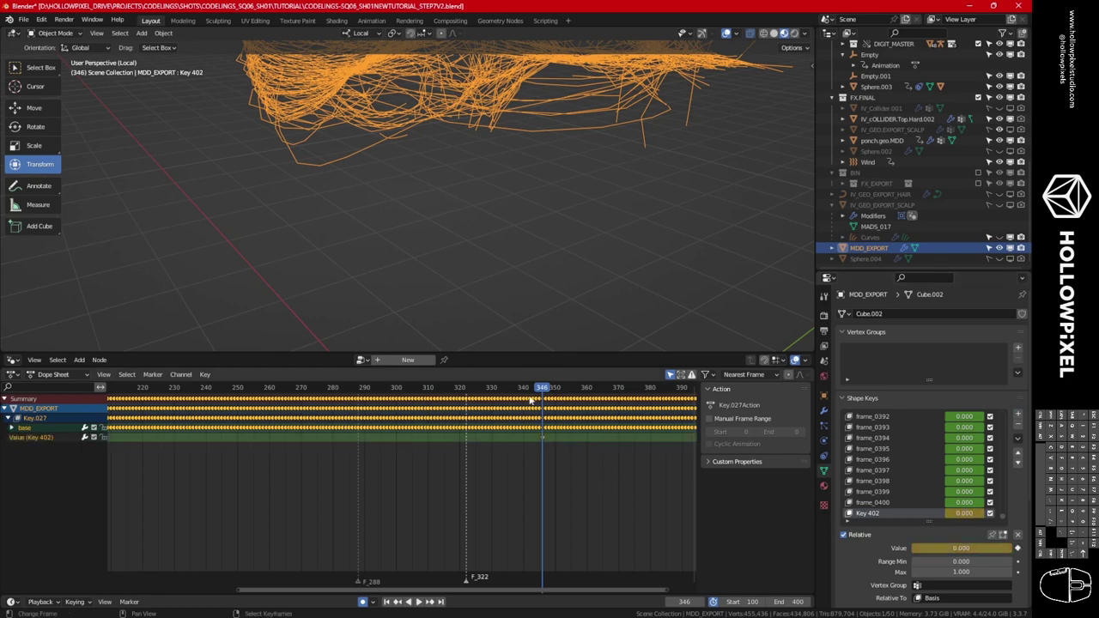
key("shift+ctrl+space")
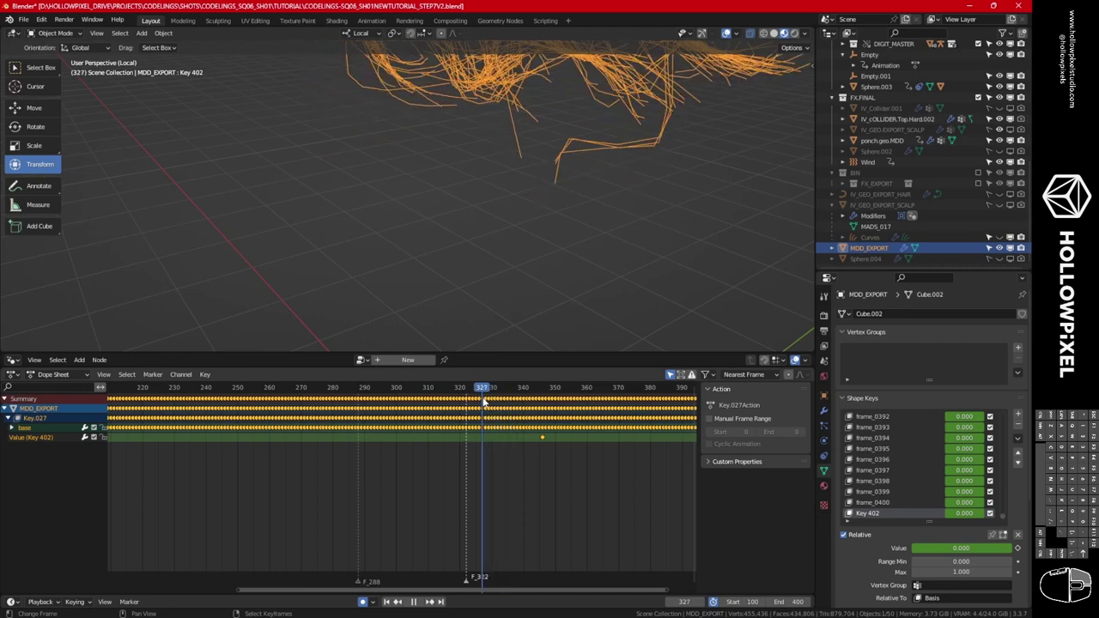
left_click_drag(965, 513, 1005, 513)
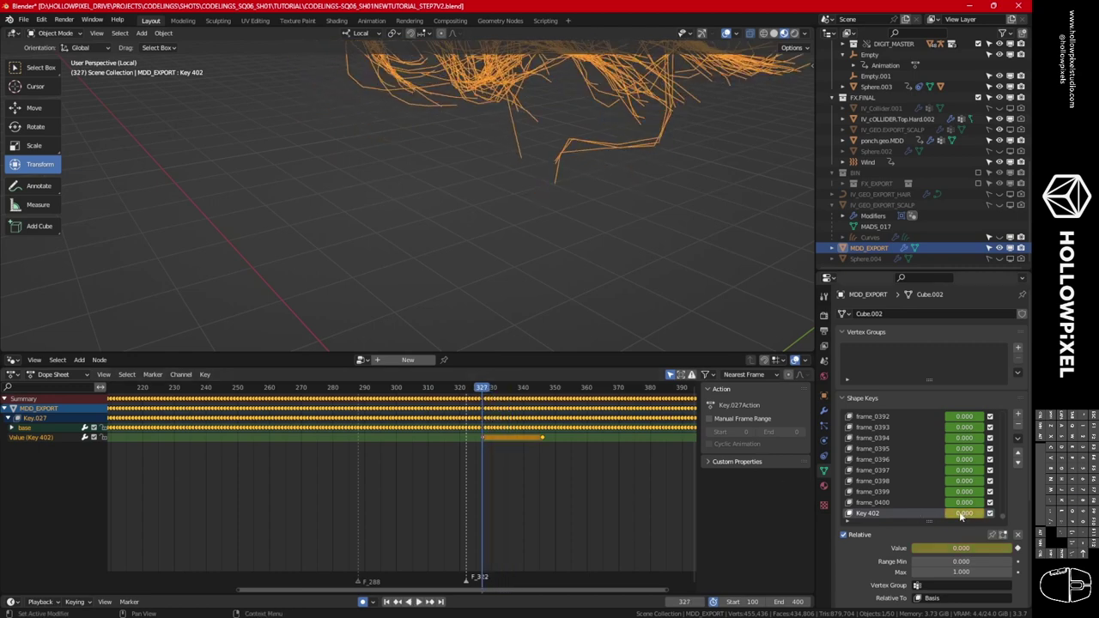
key("i")
key("Tab")
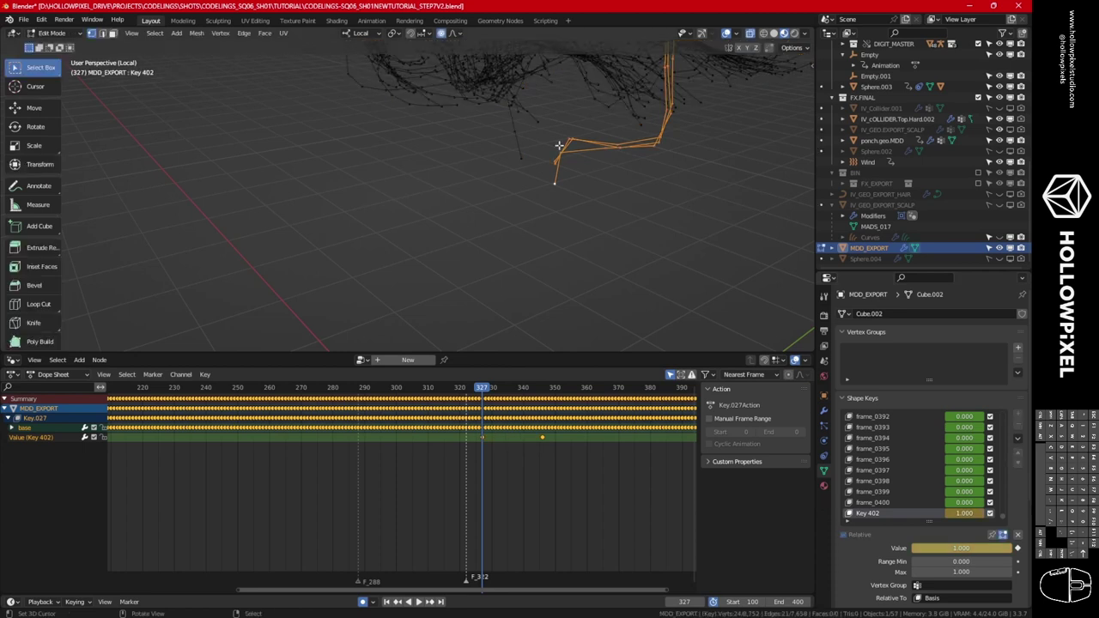
Select one hair strand's tip vertices with Smooth proportional falloff enabled.
left_click(454, 34)
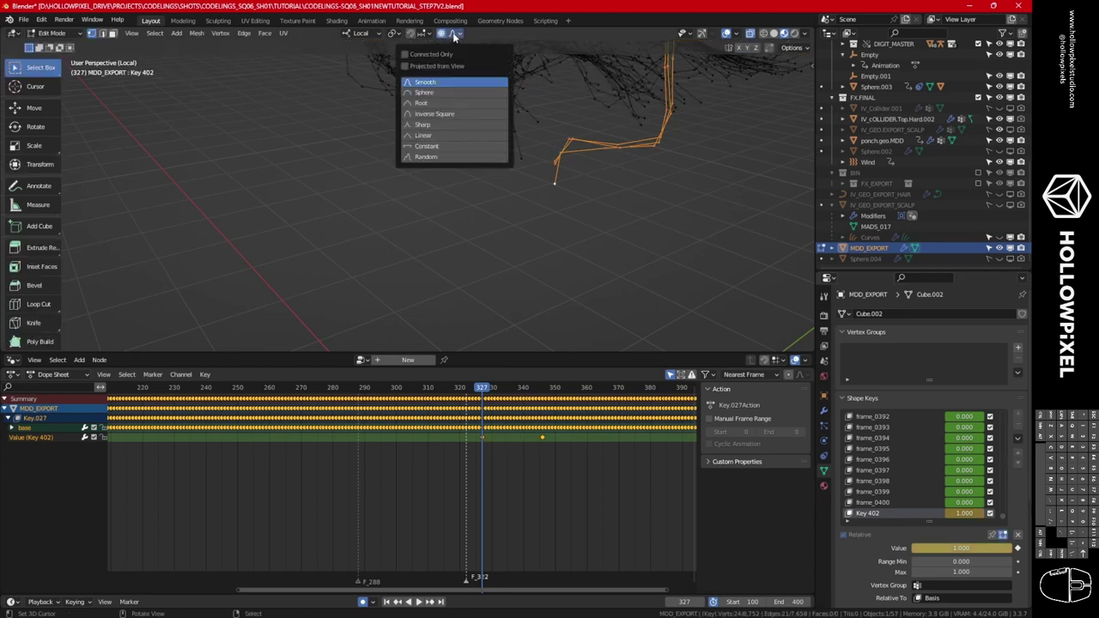
left_click(572, 141)
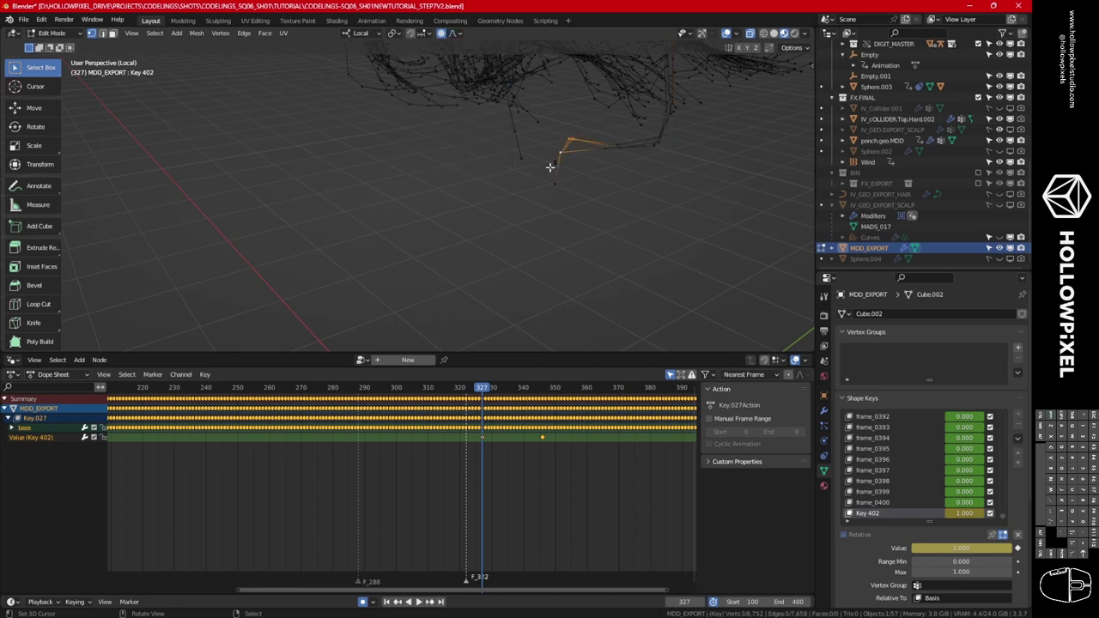
left_click(554, 164, "ctrl")
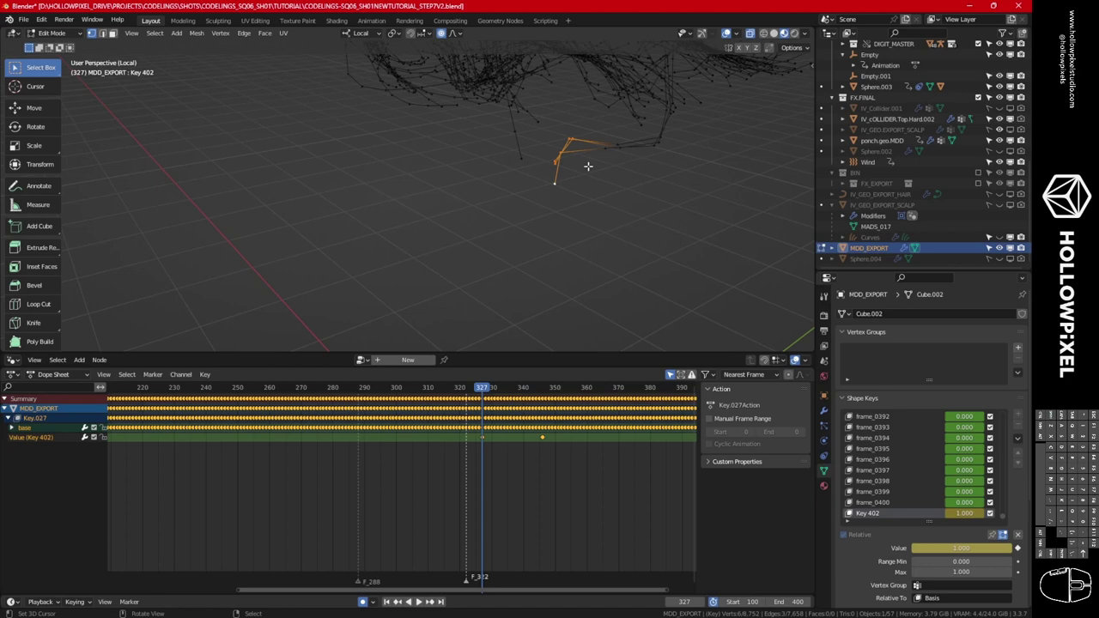
middle_click_drag(651, 176, 516, 193)
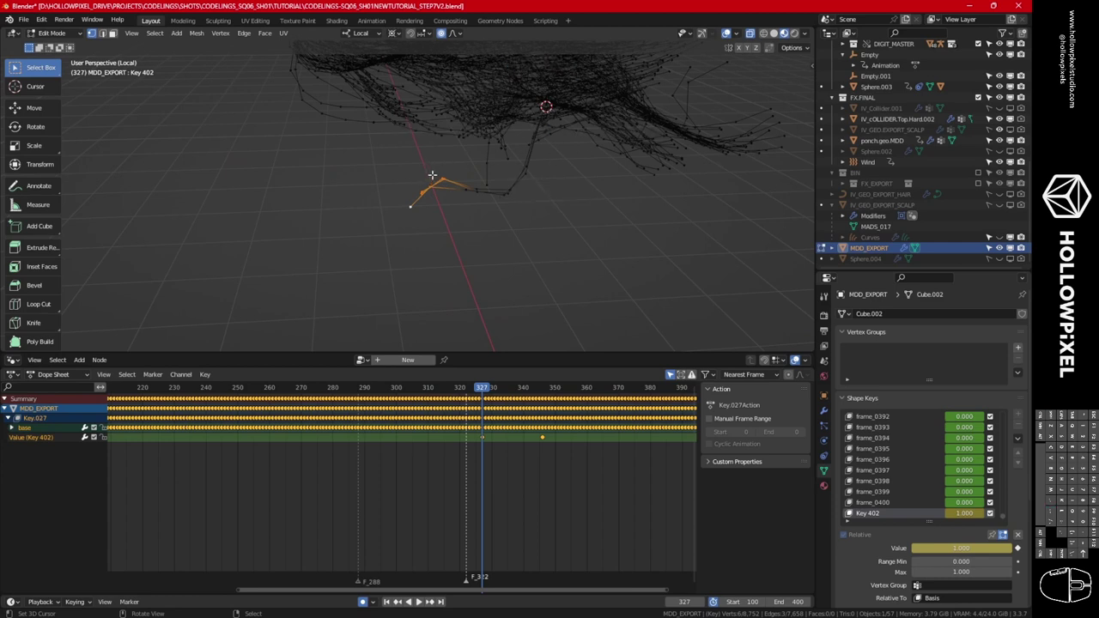
key("g")
key("Escape")
key("g")
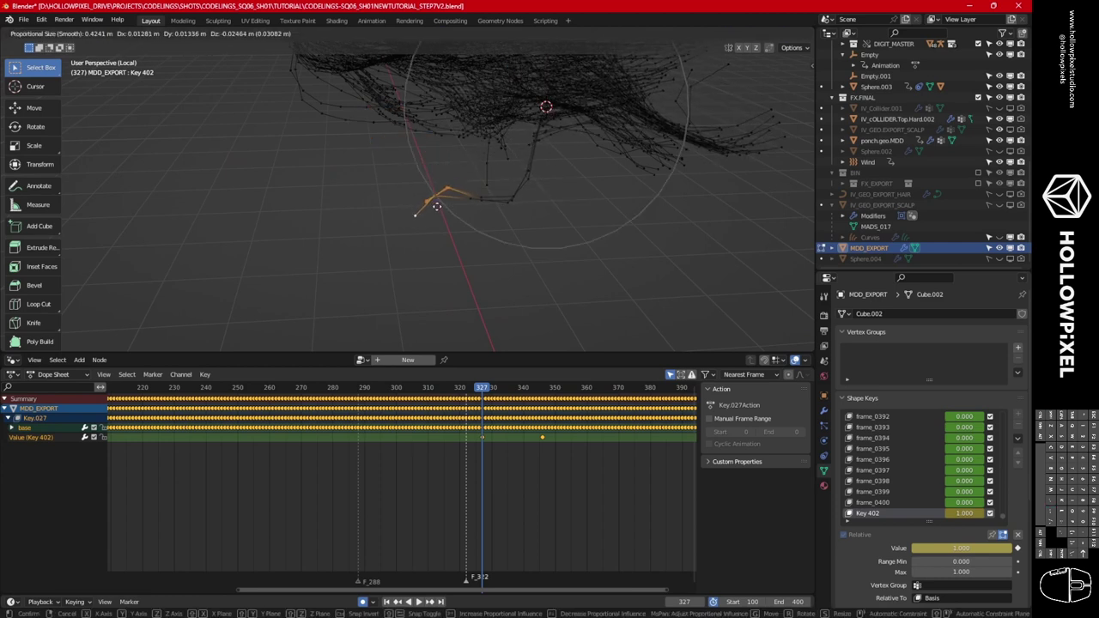
key("Escape")
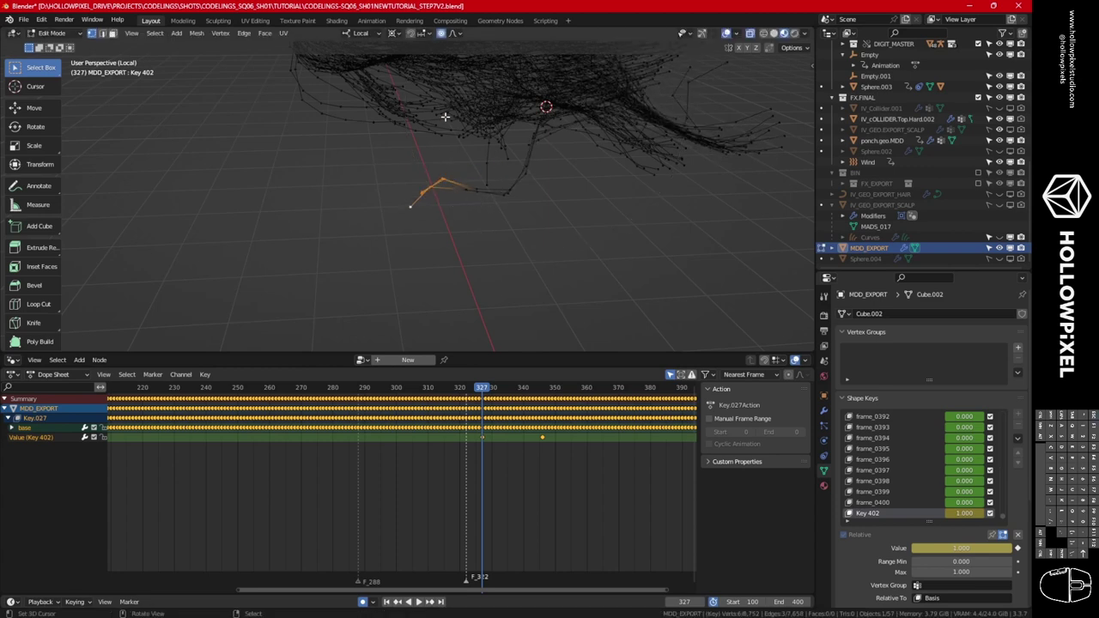
Change the pivot point and slightly rotate the strand tip with 0.424 proportional size.
key("period")
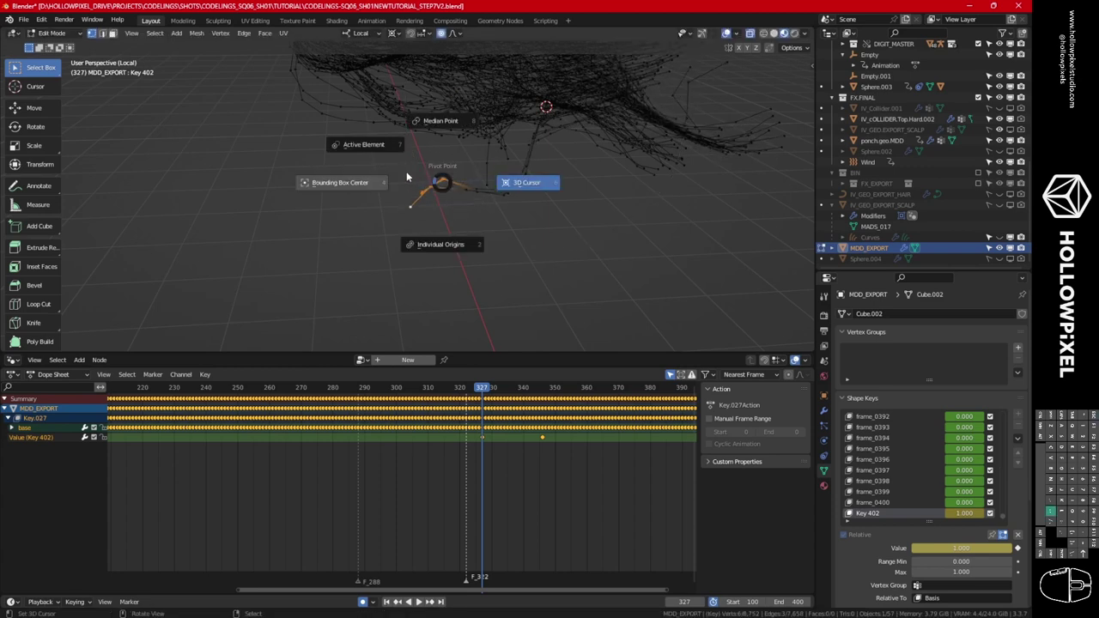
left_click(419, 182)
key("g")
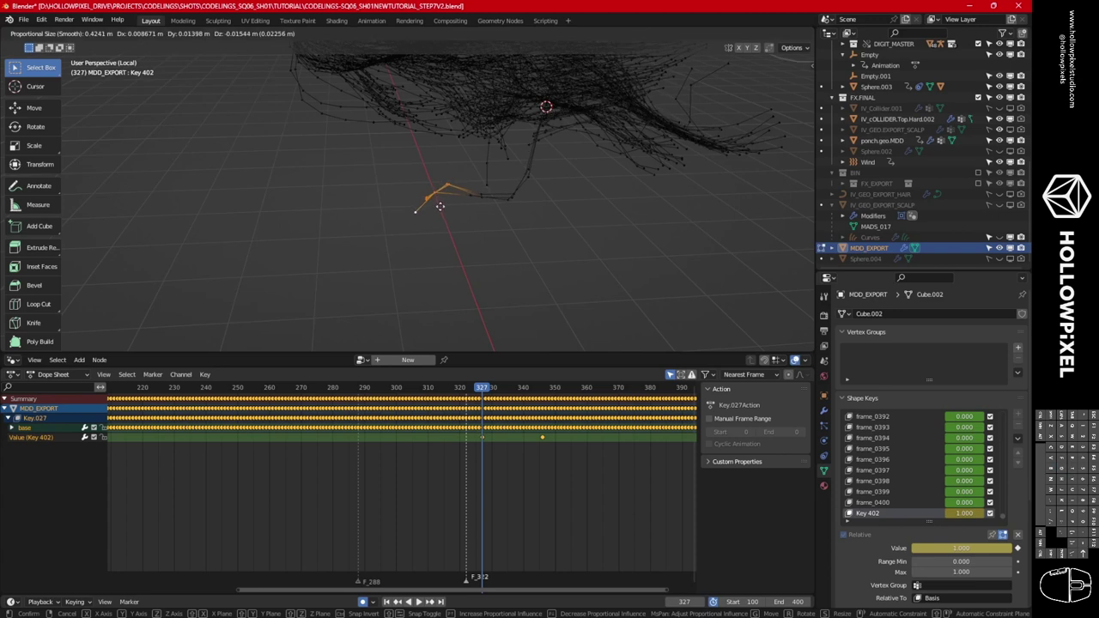
key("Escape")
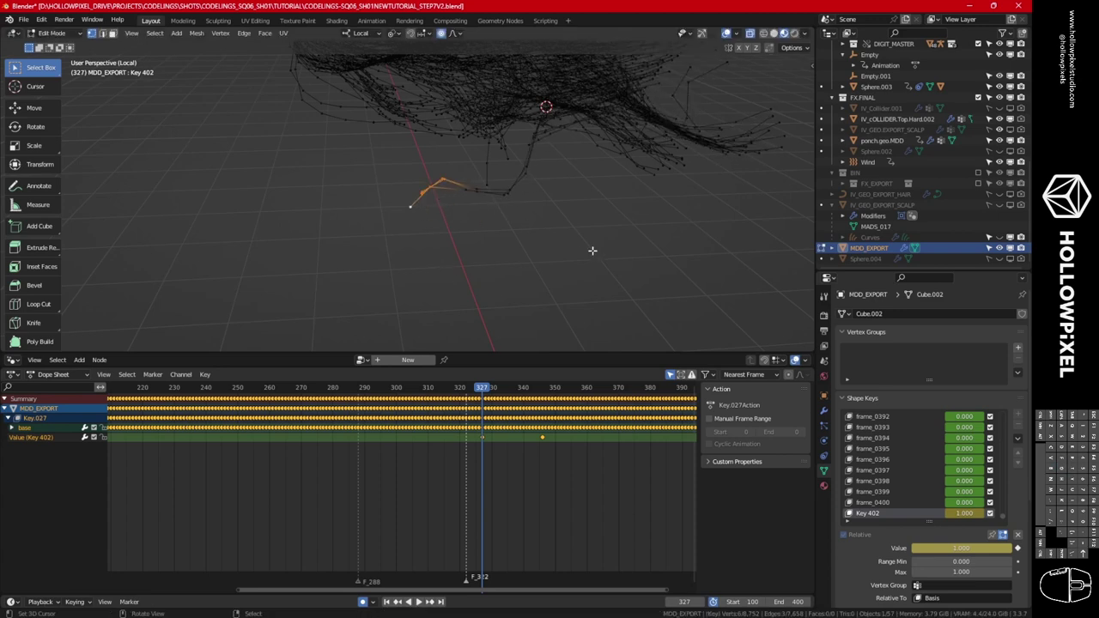
left_click(455, 35)
key("r")
left_click(497, 148)
key("period")
left_click(392, 172)
key("r")
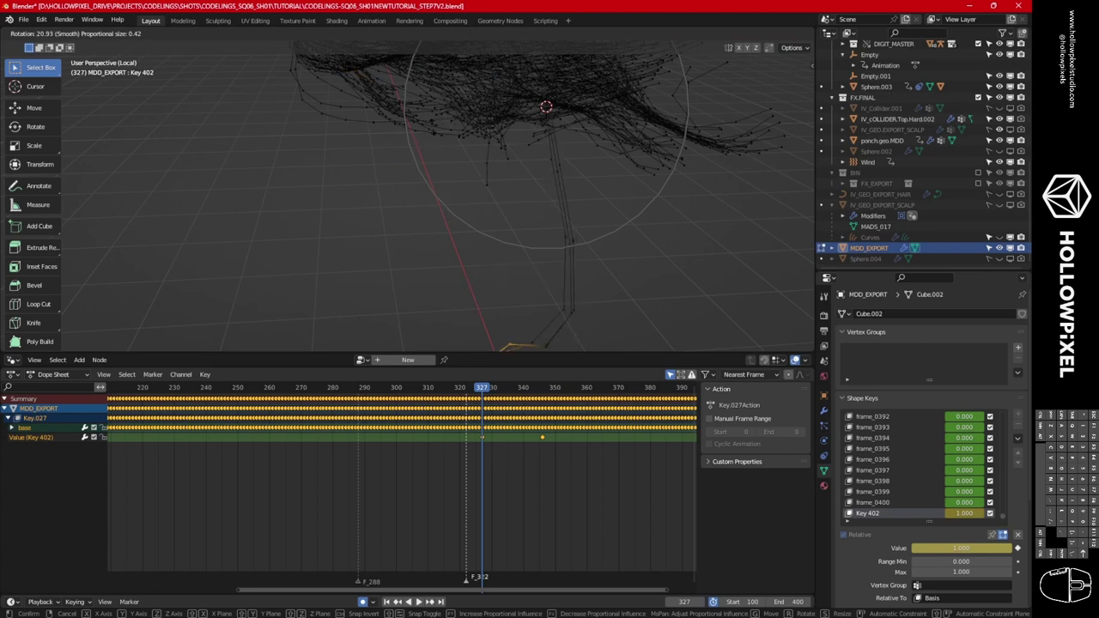
Confirm the strand tip rotation and nudge the tip with a proportional move.
left_click(452, 193)
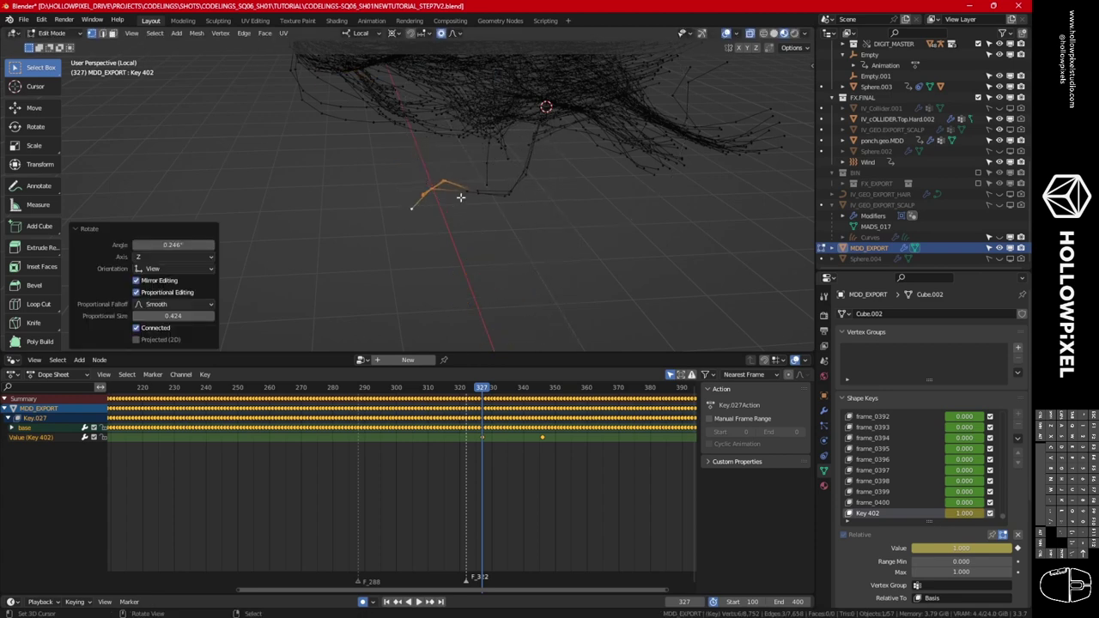
key("g")
left_click(555, 215)
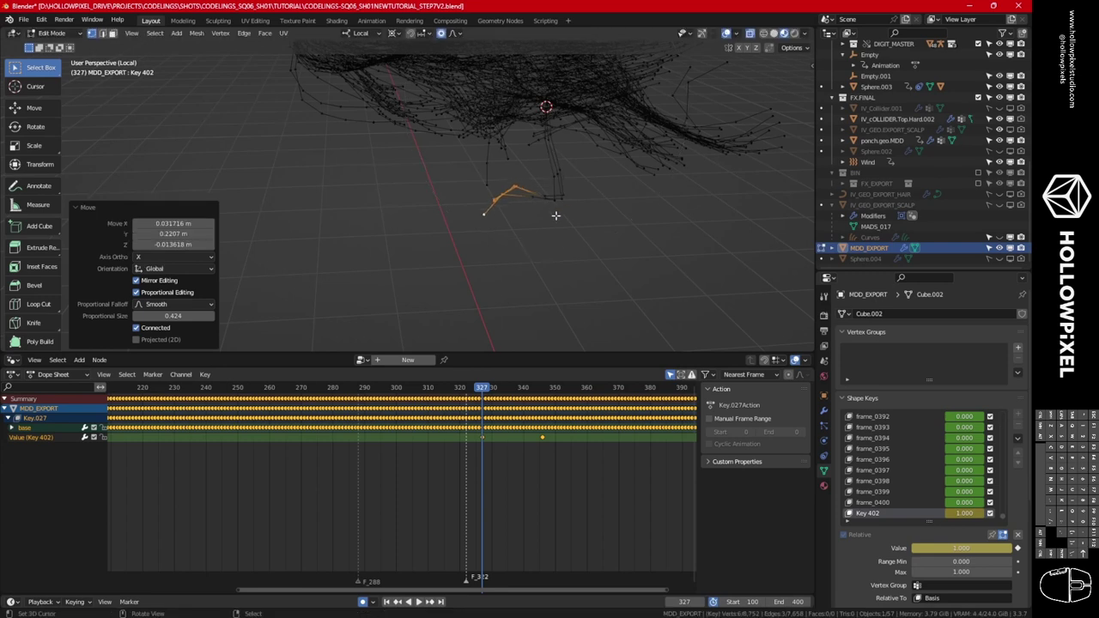
key("r")
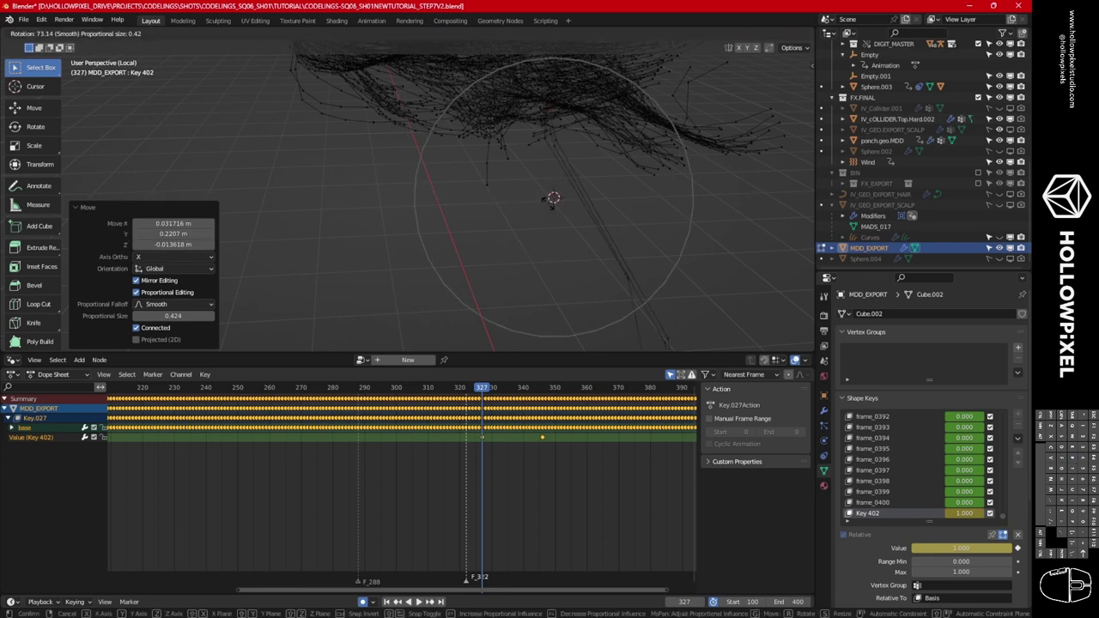
right_click(555, 201)
Move the strand tip again, adjusting the proportional size while placing it.
key("g")
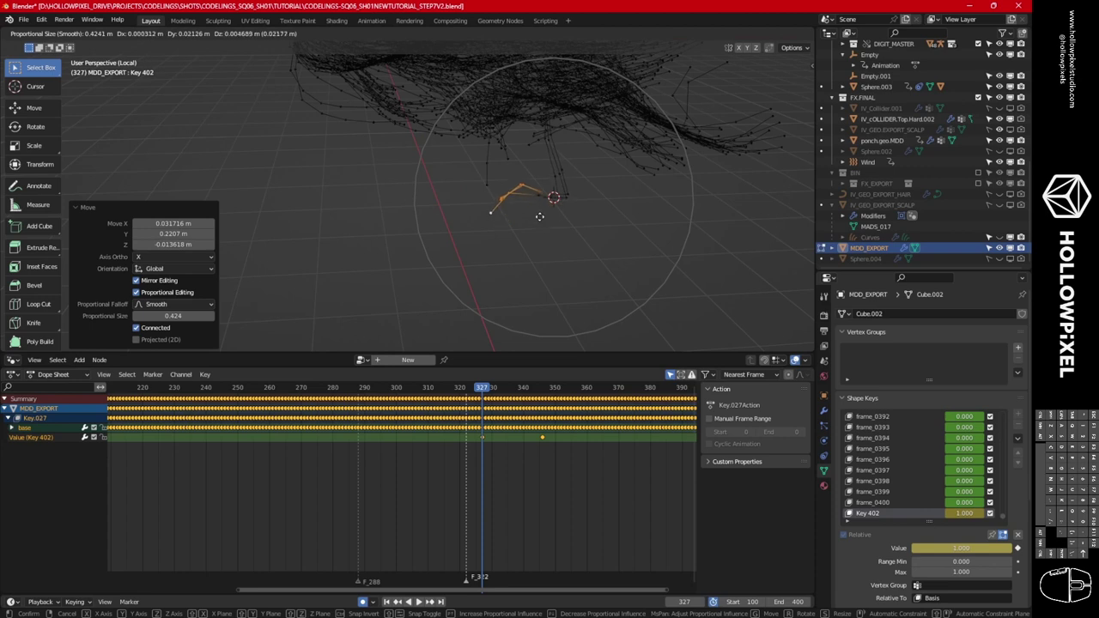
scroll(524, 218, "up", 1)
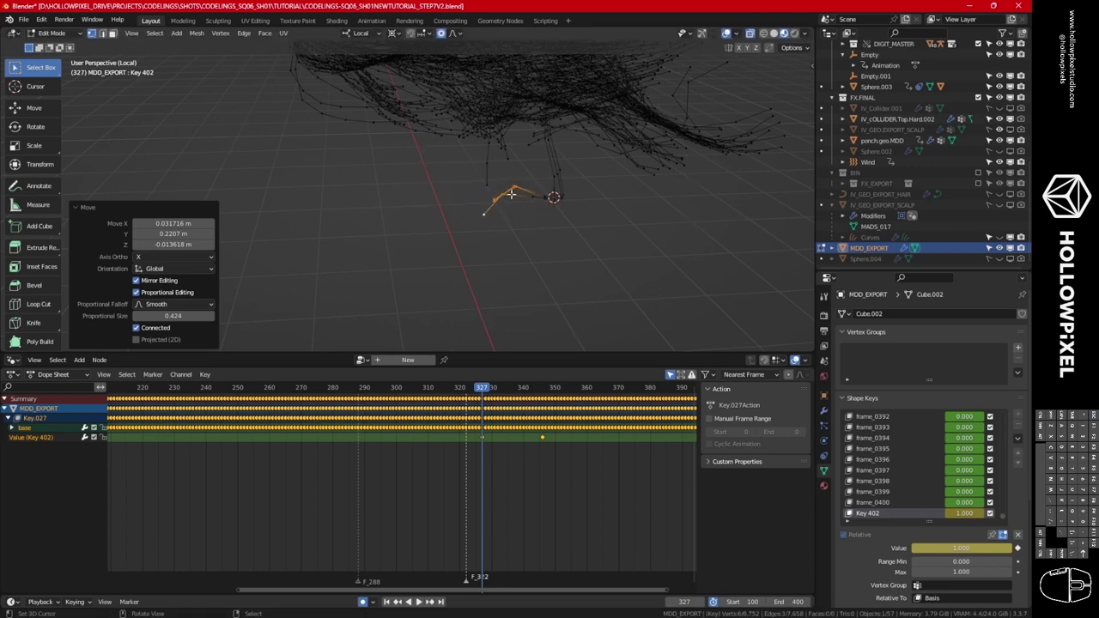
scroll(520, 202, "up", 20)
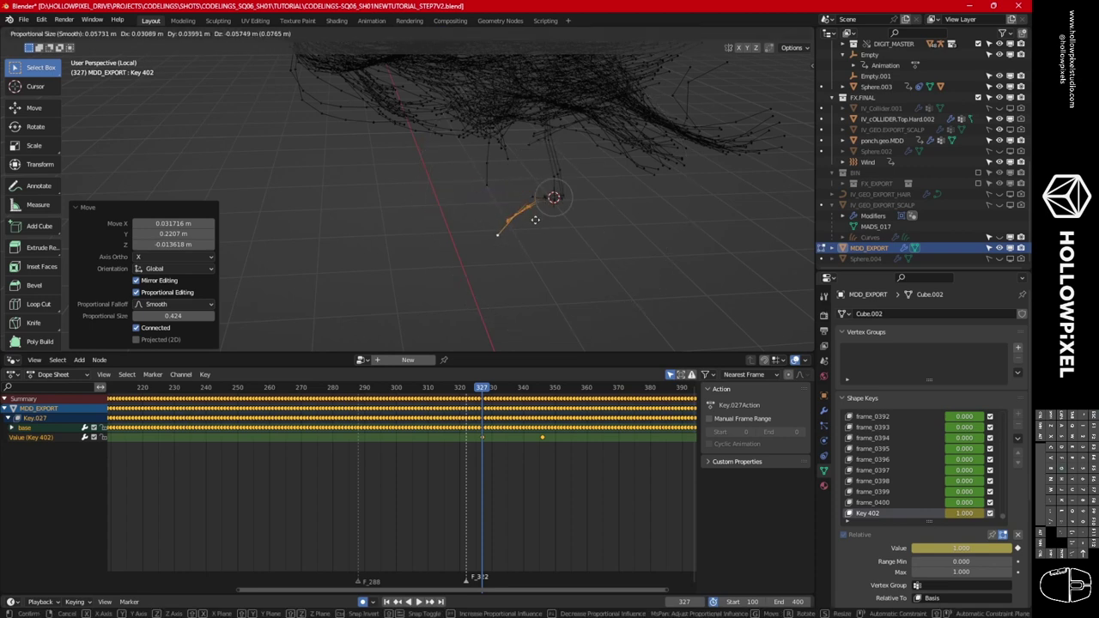
mouse_move(526, 212)
middle_mouse_down()
mouse_move(552, 196)
mouse_move(542, 204)
middle_mouse_up()
scroll(544, 211, "down", 8)
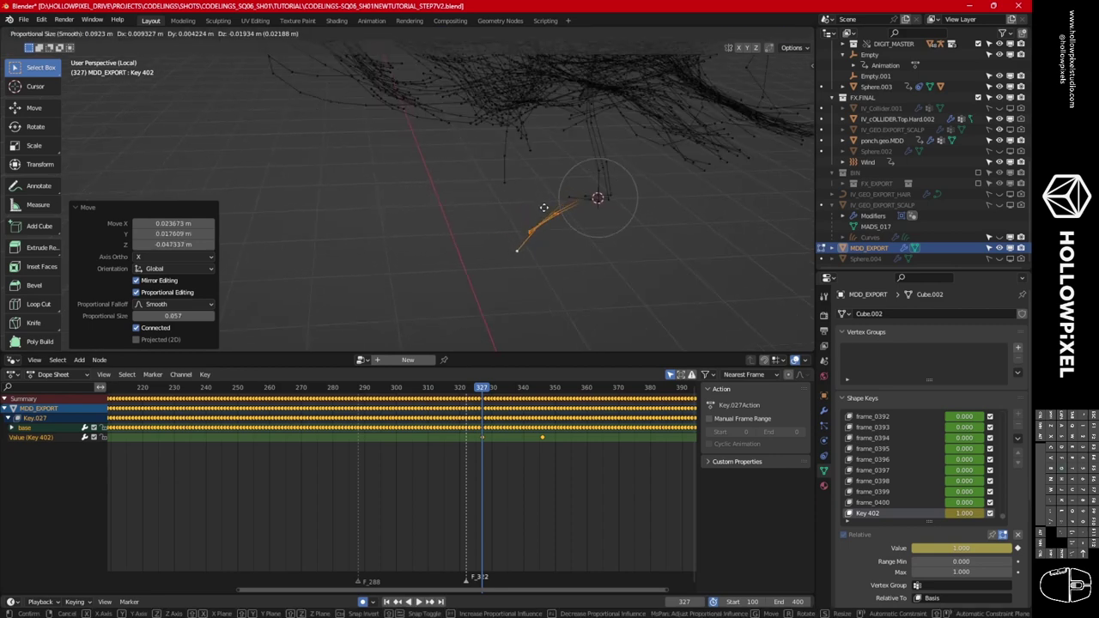
scroll(549, 217, "down", 9)
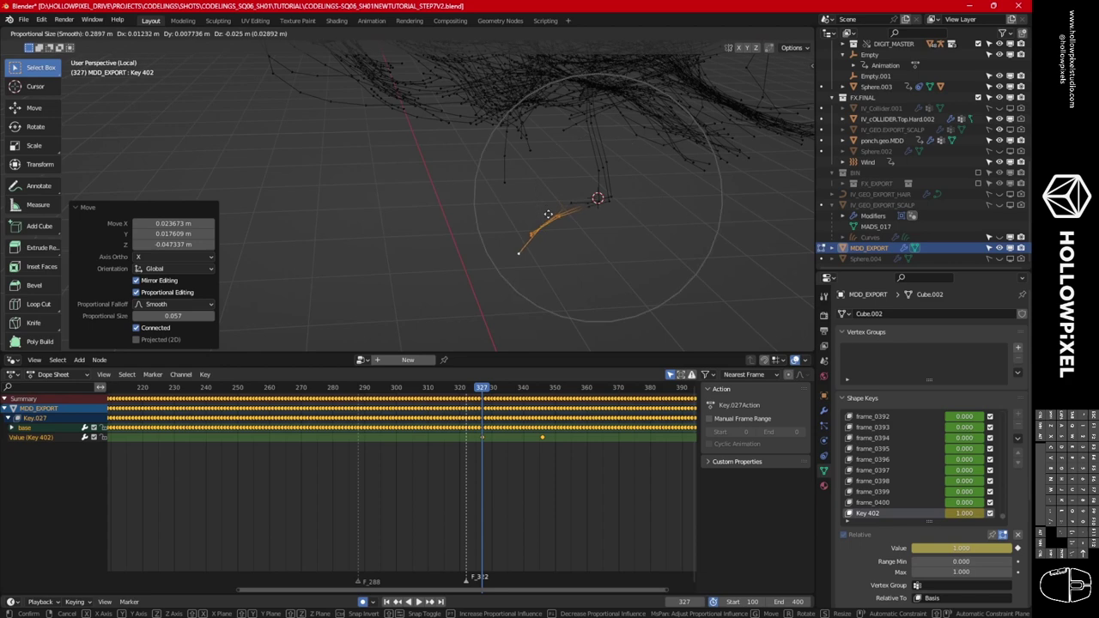
left_click(608, 214)
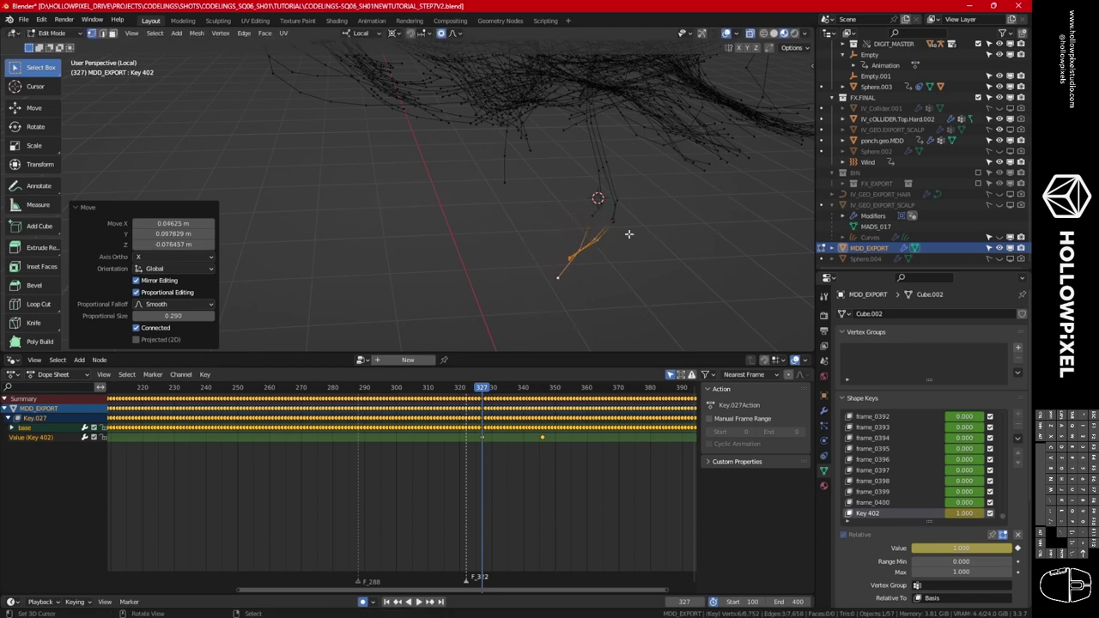
Nudge the hair vertices with a 0.239-size smooth proportional move and exit local view.
middle_click_drag(606, 232, 525, 200)
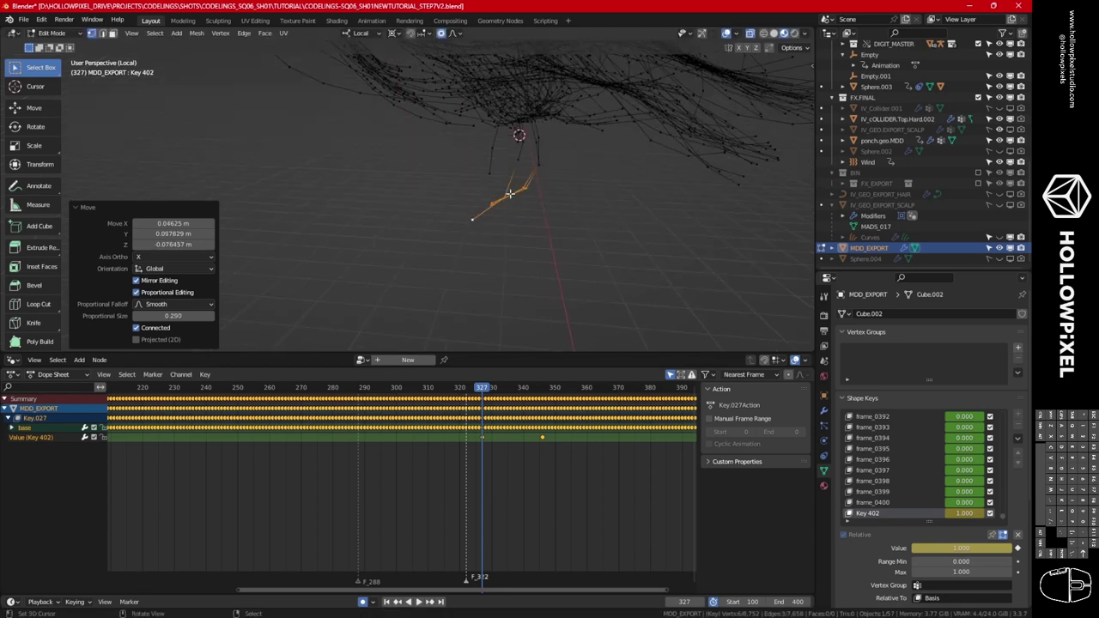
key("g")
scroll(519, 198, "up", 2)
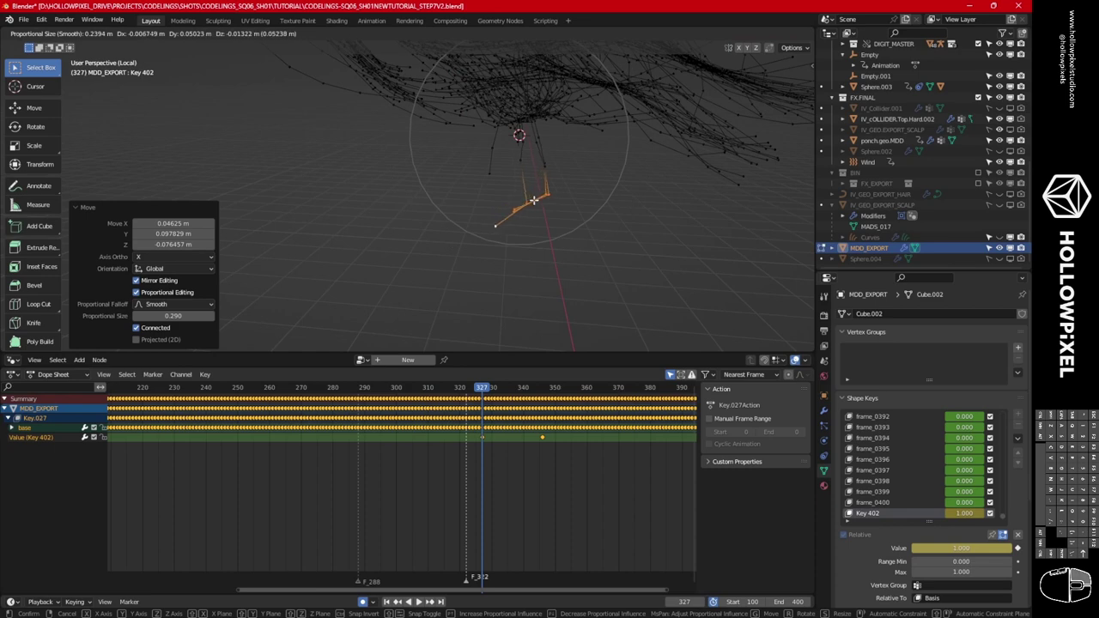
left_click(533, 200)
middle_click_drag(533, 200, 654, 210)
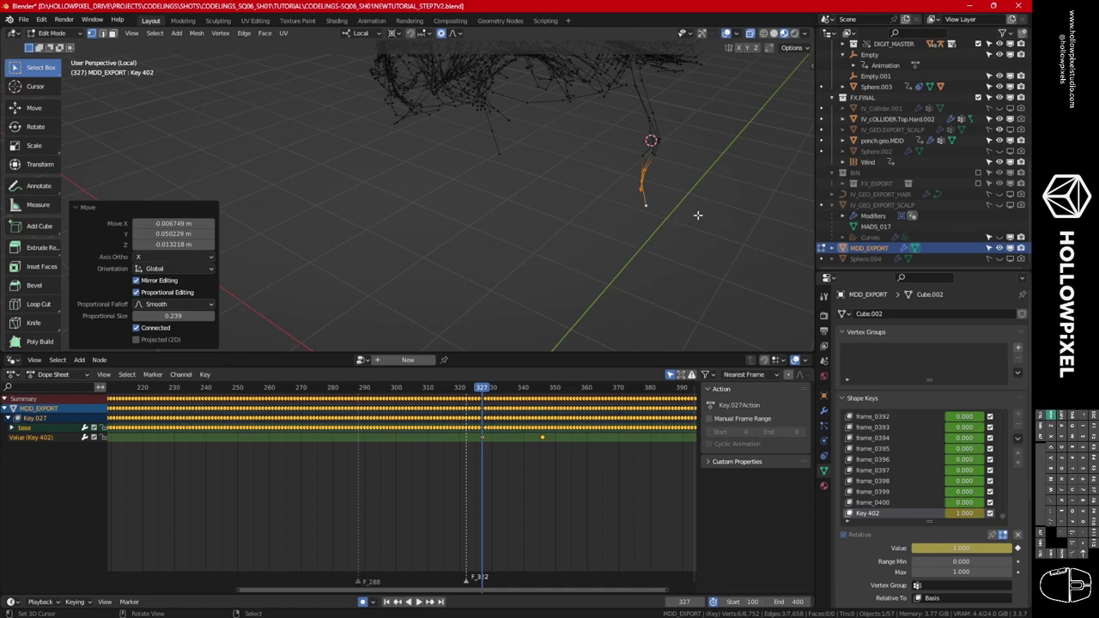
key("KP_Divide")
middle_click_drag(697, 215, 596, 222)
Push the hair with proportional moves, widening the falloff size to 1.331.
key("g")
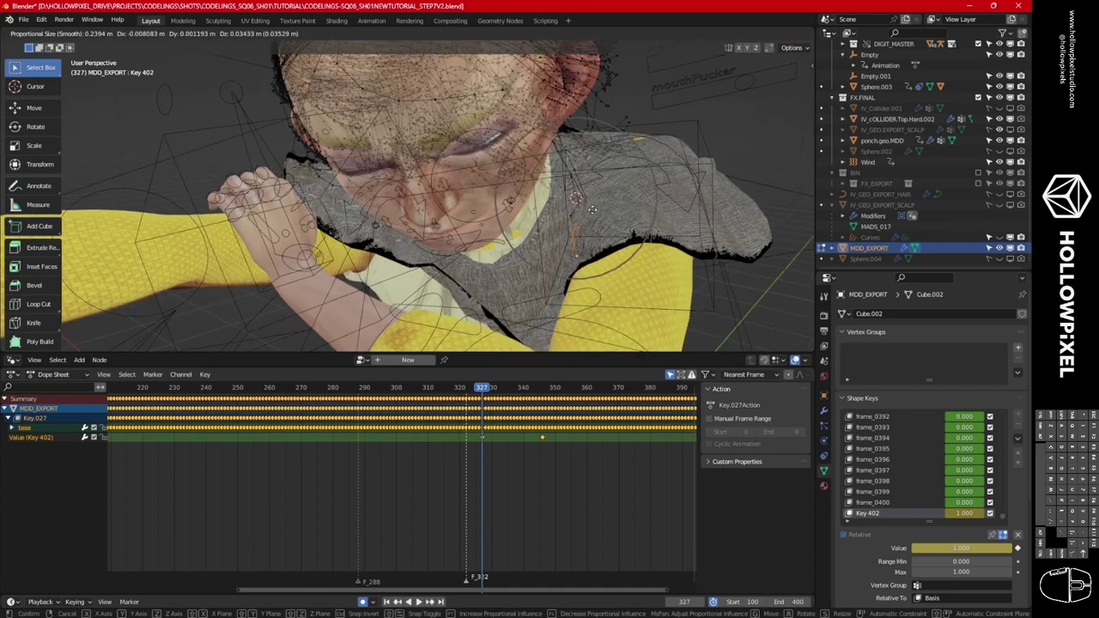
left_click(590, 207)
middle_click_drag(603, 226, 558, 193)
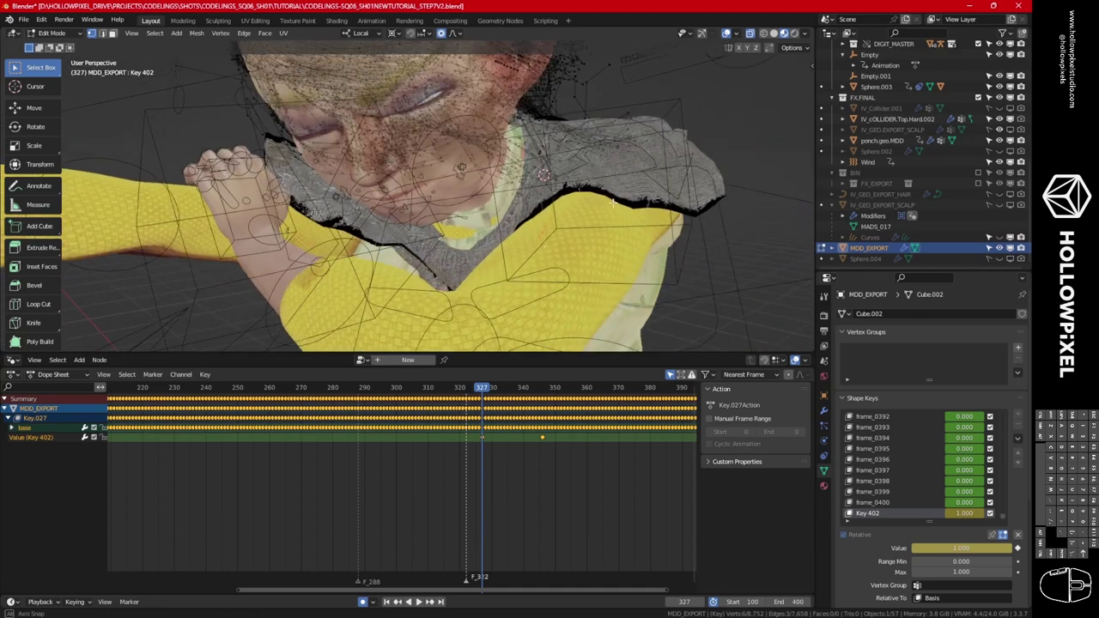
key("g")
scroll(545, 178, "down", 14)
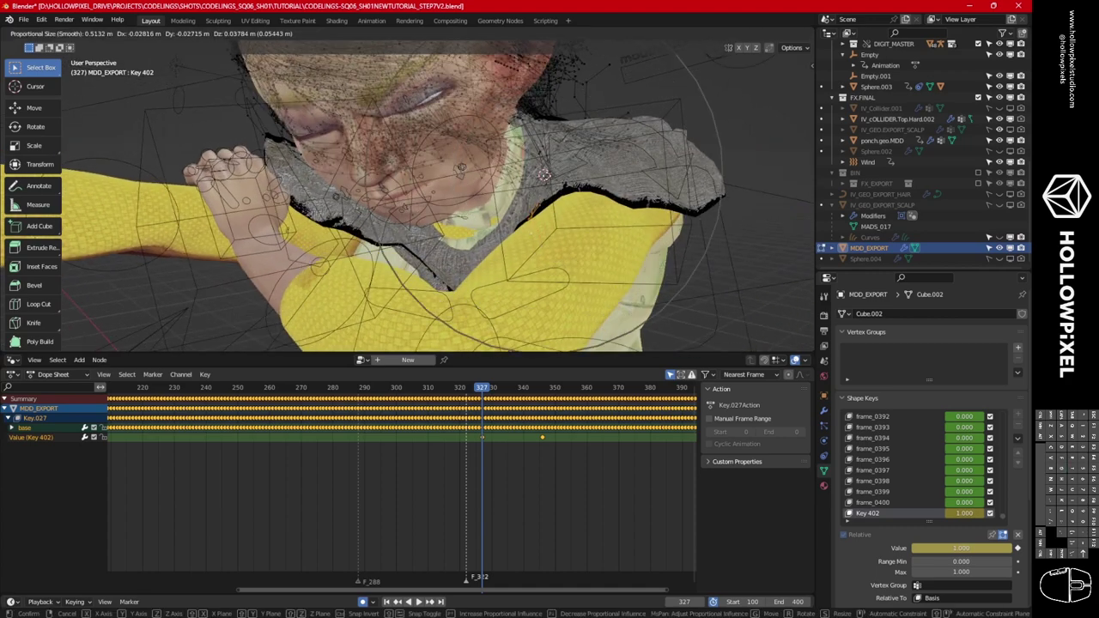
scroll(542, 151, "down", 4)
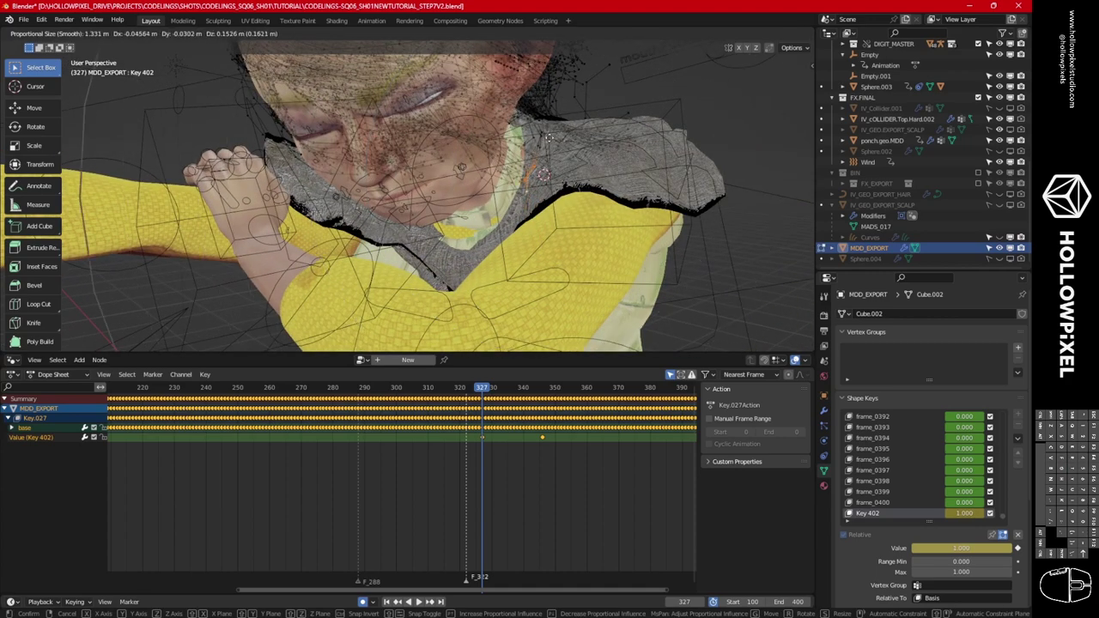
left_click(553, 126)
mouse_move(554, 126)
middle_mouse_down()
mouse_move(355, 142)
mouse_move(412, 160)
mouse_move(632, 173)
mouse_move(593, 190)
mouse_move(640, 172)
mouse_move(591, 165)
mouse_move(608, 149)
mouse_move(557, 147)
mouse_move(555, 136)
middle_mouse_up()
Make two more proportional hair moves and return MDD_EXPORT to Object Mode.
key("g")
left_click(342, 154)
key("g")
left_click(640, 169)
key("ctrl+Tab")
left_click(590, 172)
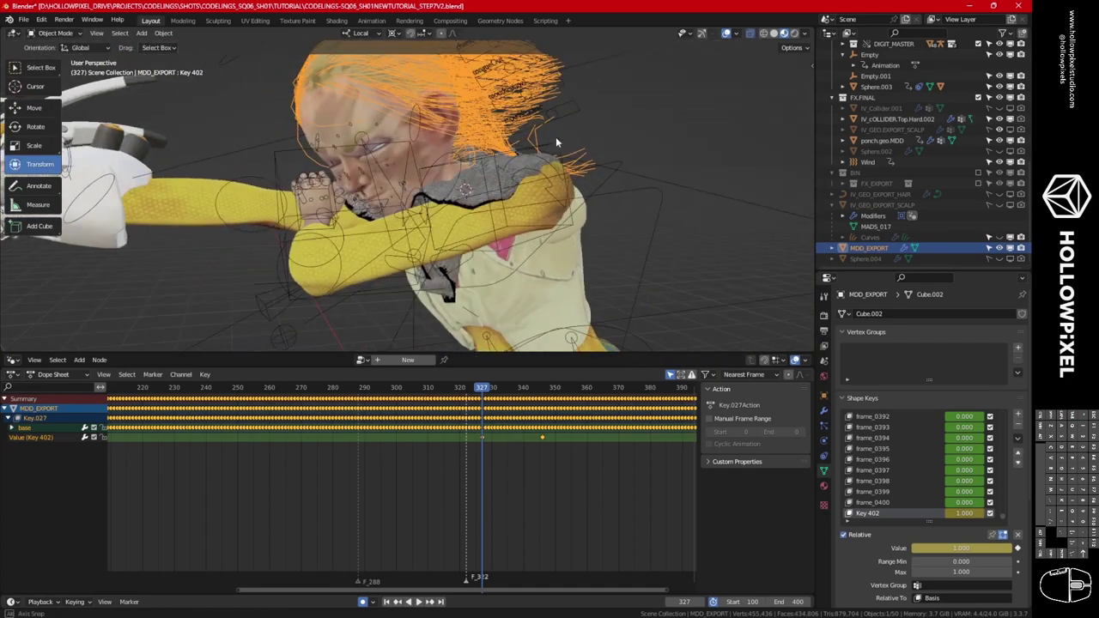
Insert a Key 402 value keyframe at frame 309.
mouse_move(966, 513)
left_mouse_down()
mouse_move(949, 514)
mouse_move(979, 514)
left_mouse_up()
middle_click_drag(484, 279, 541, 288)
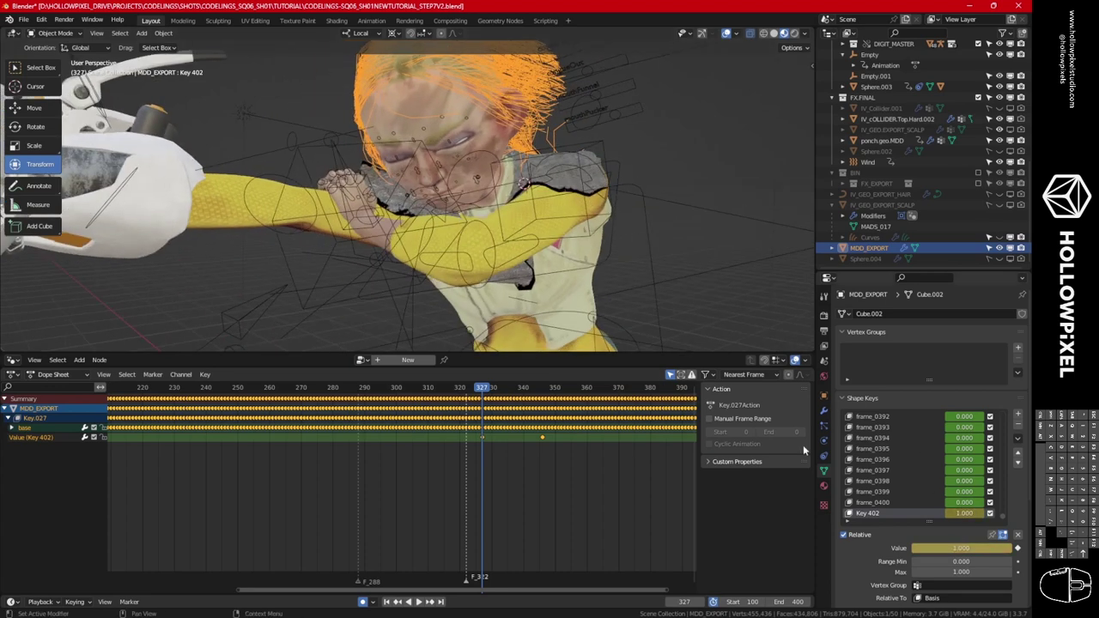
key("ctrl+shift+space")
left_click(426, 388)
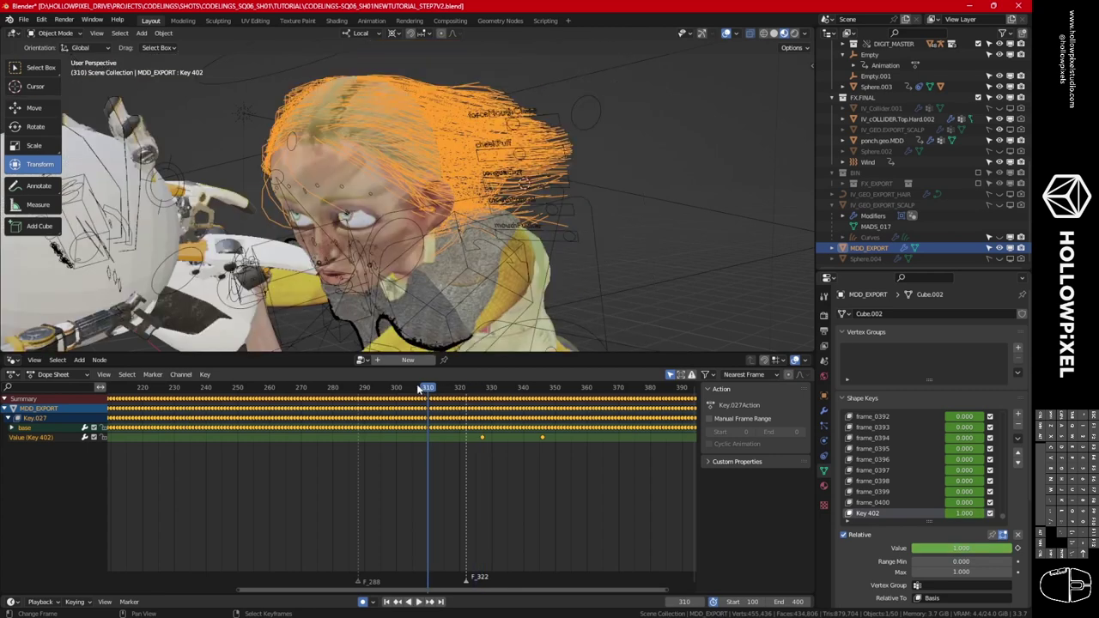
key("Left")
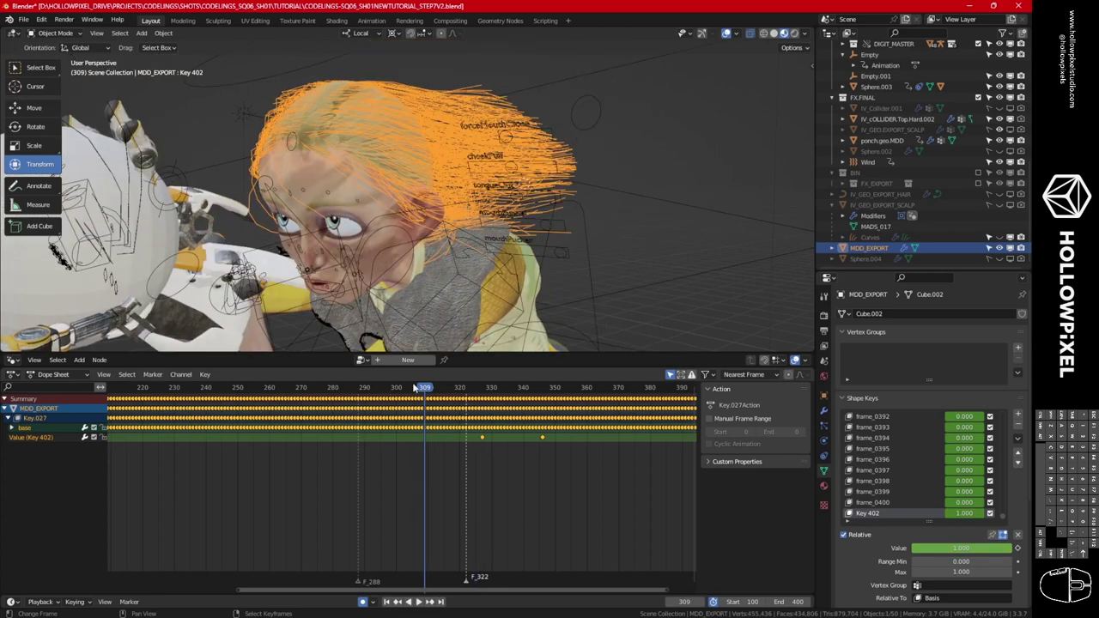
key("i")
Scrub to frame 262 and play the shot to review the hair correction.
left_click_drag(424, 387, 362, 401)
scroll(363, 401, "down", 1)
left_click(292, 388)
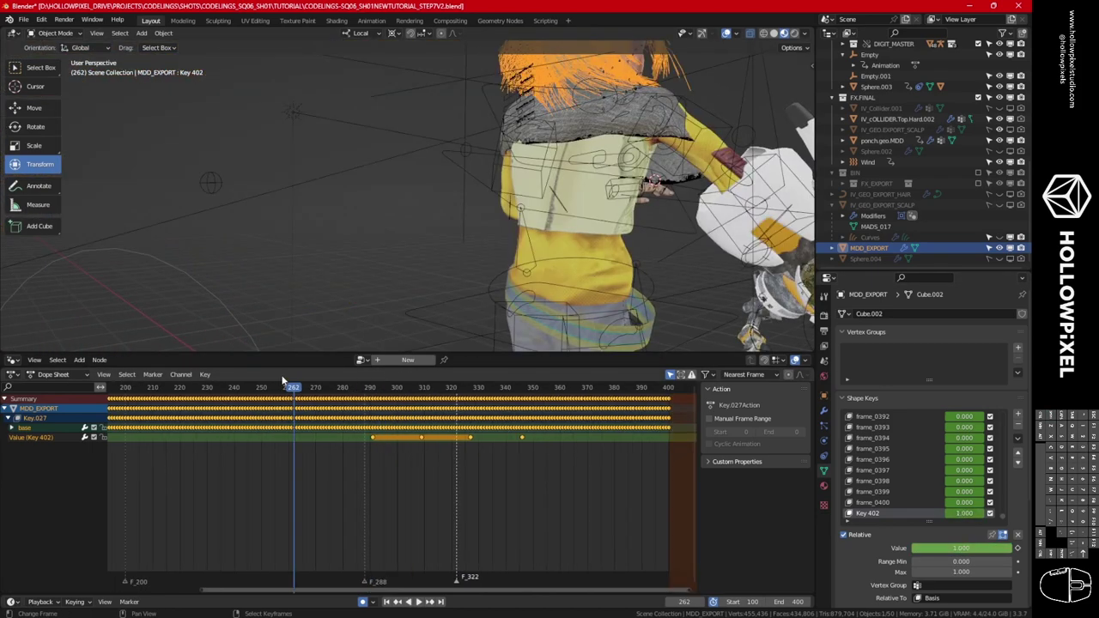
key("space")
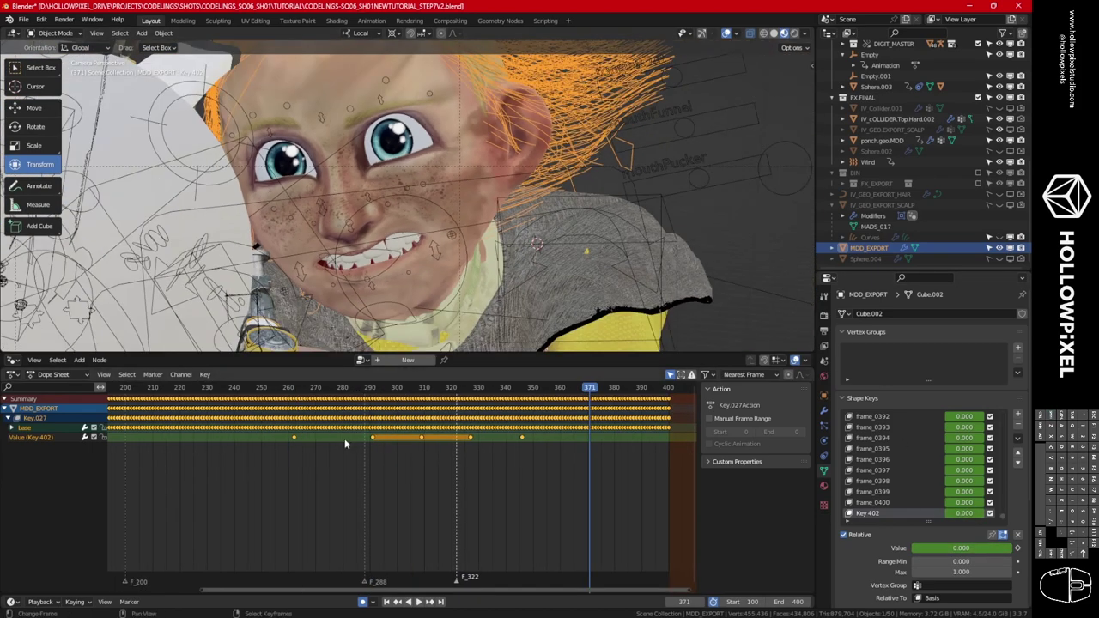
left_click(309, 391)
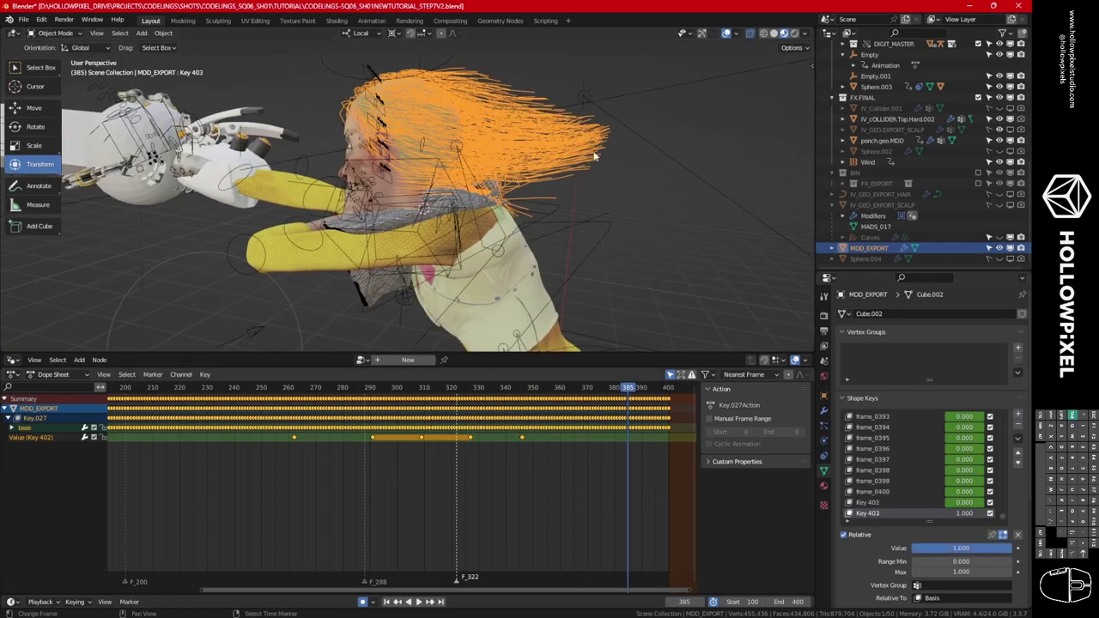
Select all hair vertices by amount of connecting edges and push the strands outward in Key 403.
key("Tab")
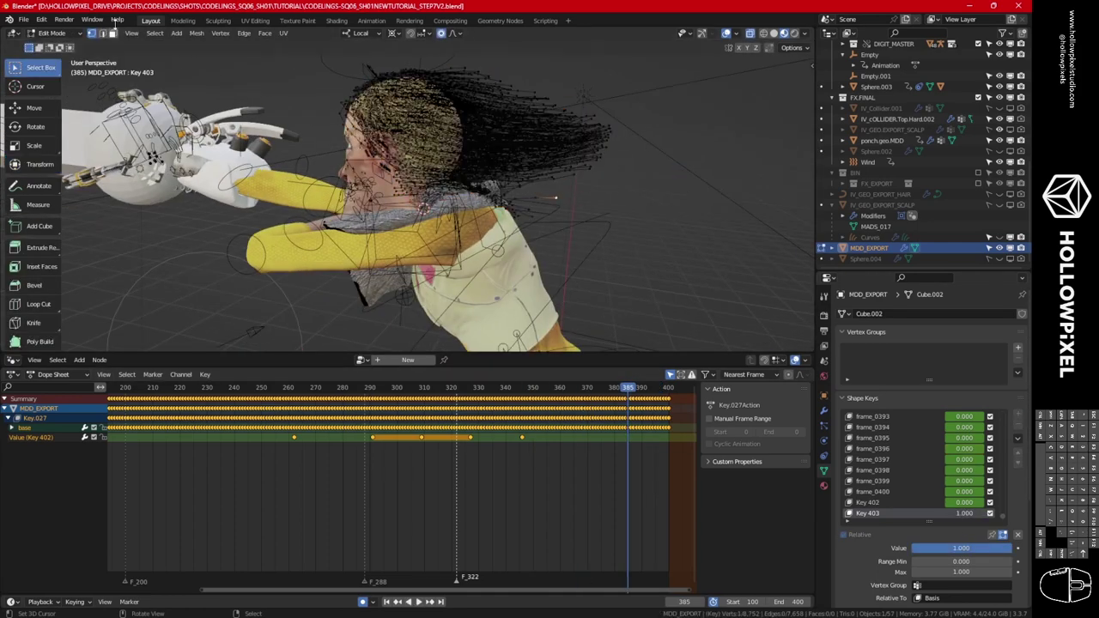
left_click(155, 32)
left_click(291, 211)
middle_click_drag(386, 199, 404, 129)
left_click(393, 32)
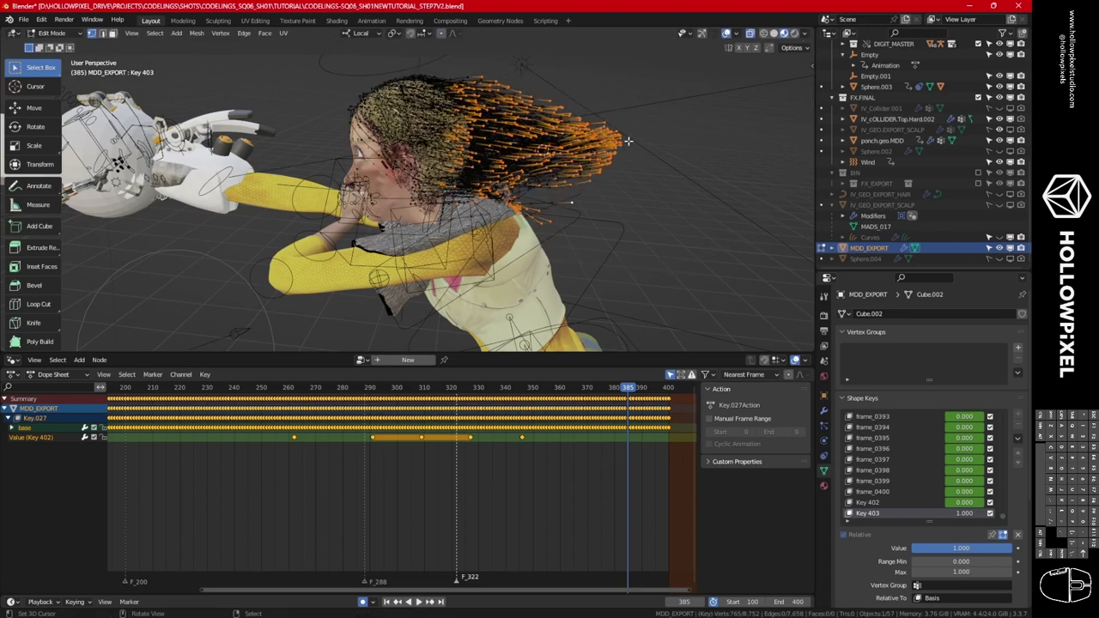
key("s")
key("g")
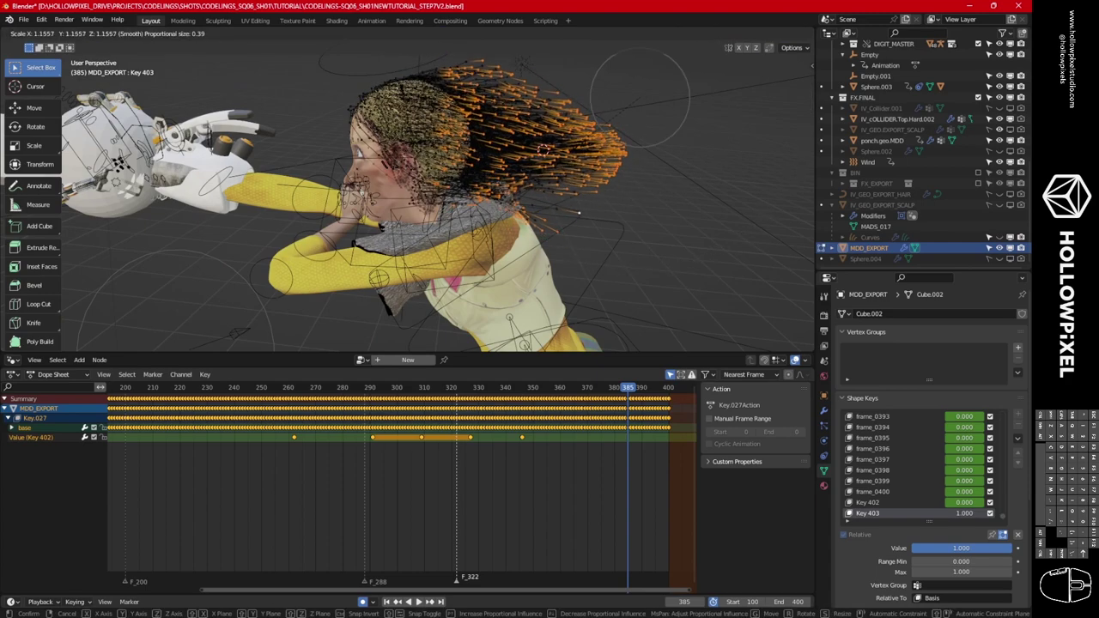
left_click(637, 150)
middle_click_drag(638, 150, 627, 257)
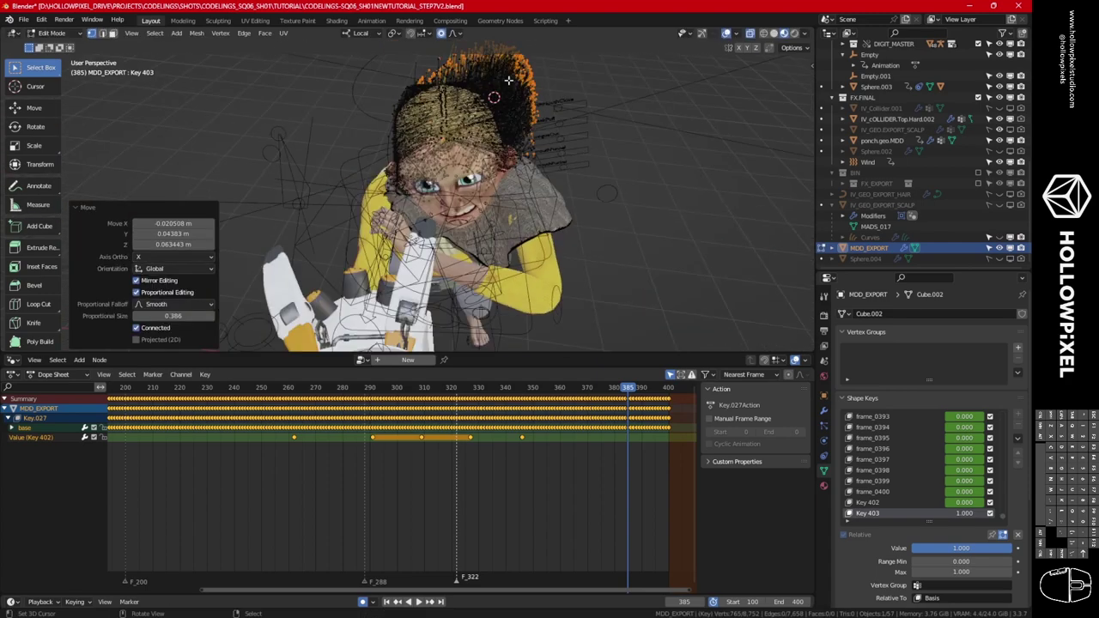
Key Key 403 at frame 385 and at 0.000 on frame 356.
key("i")
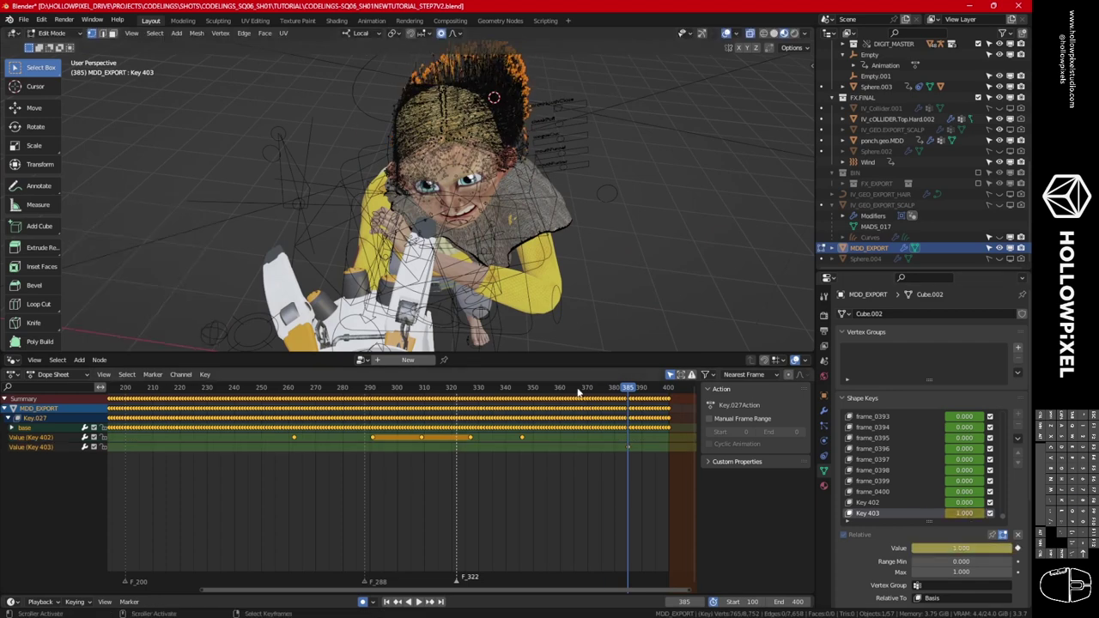
left_click(549, 387)
key("i")
left_click_drag(610, 393, 671, 388)
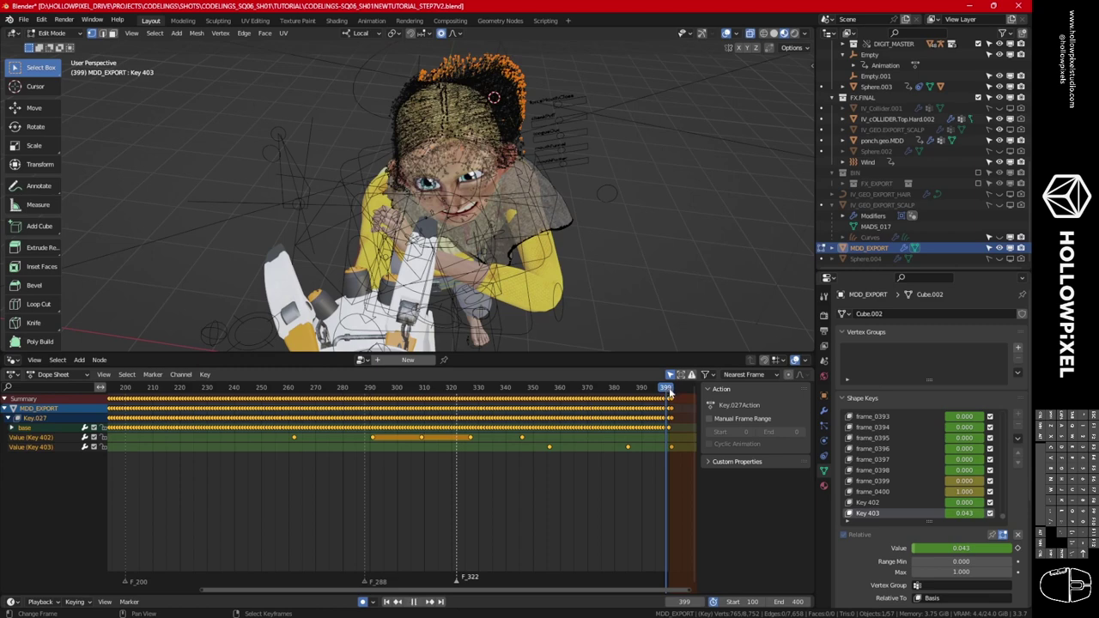
key("space")
Review the blend playing backwards through the camera, then add shape key Key 404.
scroll(649, 269, "up", 6)
scroll(650, 270, "down", 5)
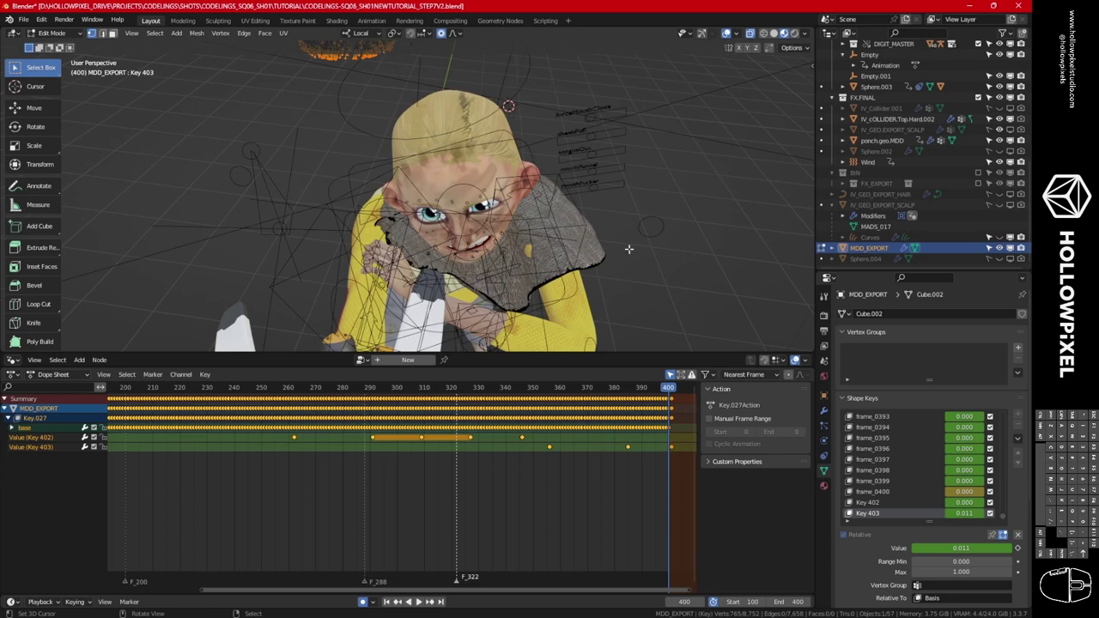
scroll(571, 455, "up", 4)
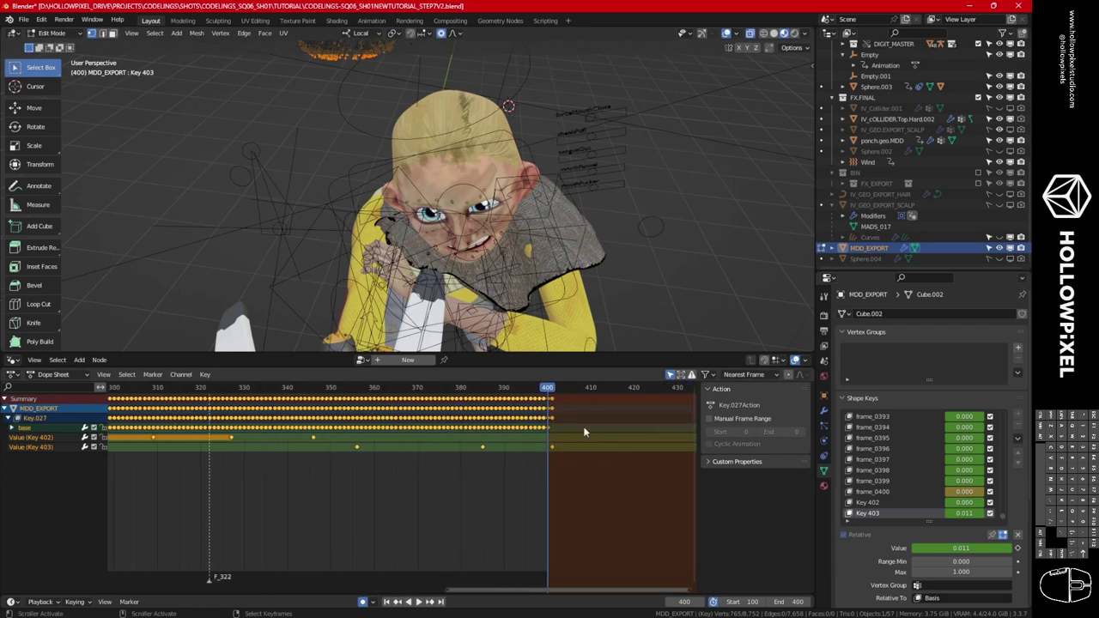
scroll(583, 432, "up", 3)
middle_click_drag(445, 123, 532, 364)
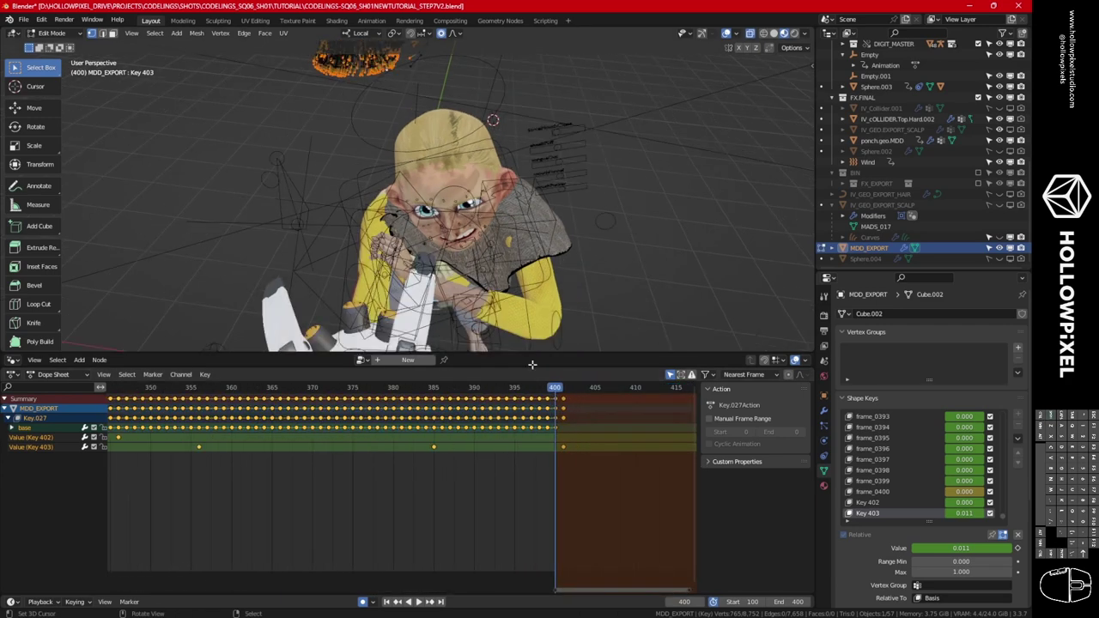
left_click(550, 401)
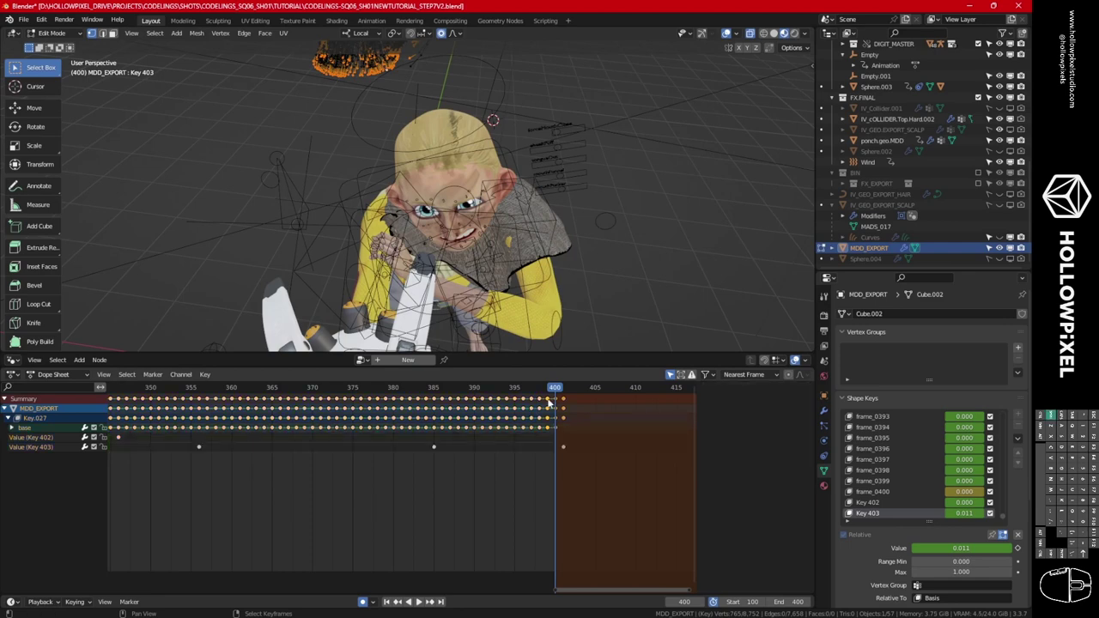
key("shift+ctrl+space")
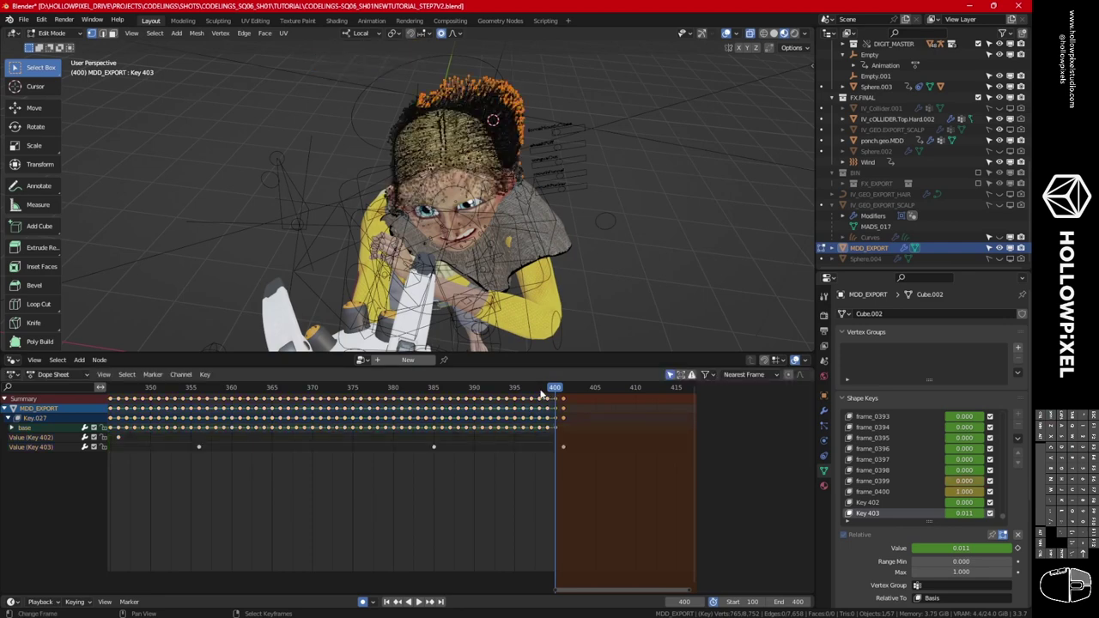
key("Escape")
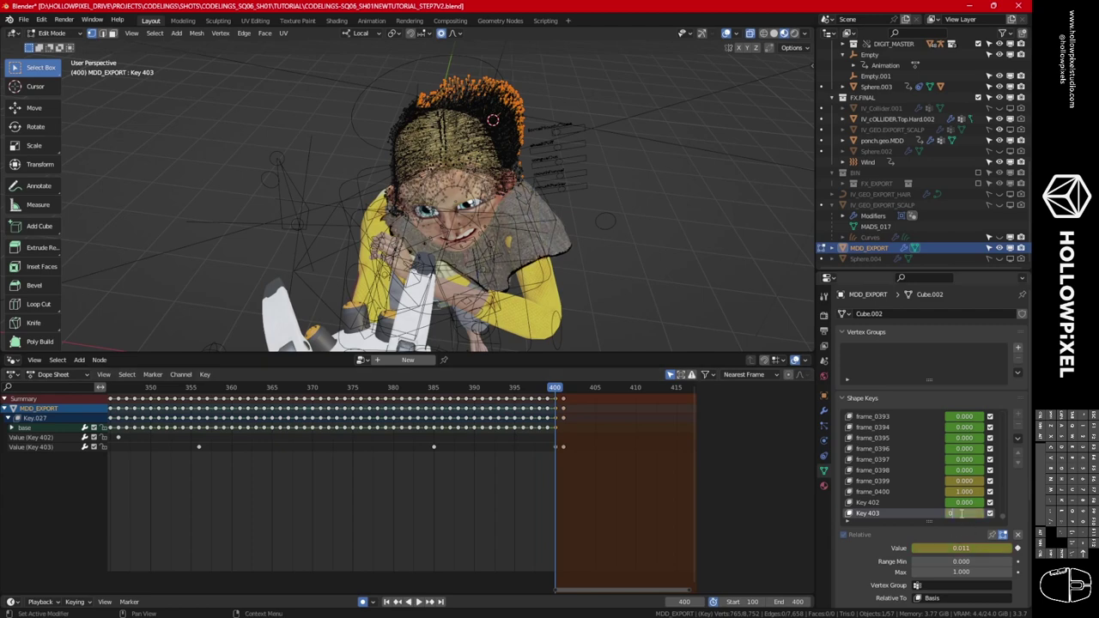
key("shift+ctrl+space")
key("KP_0")
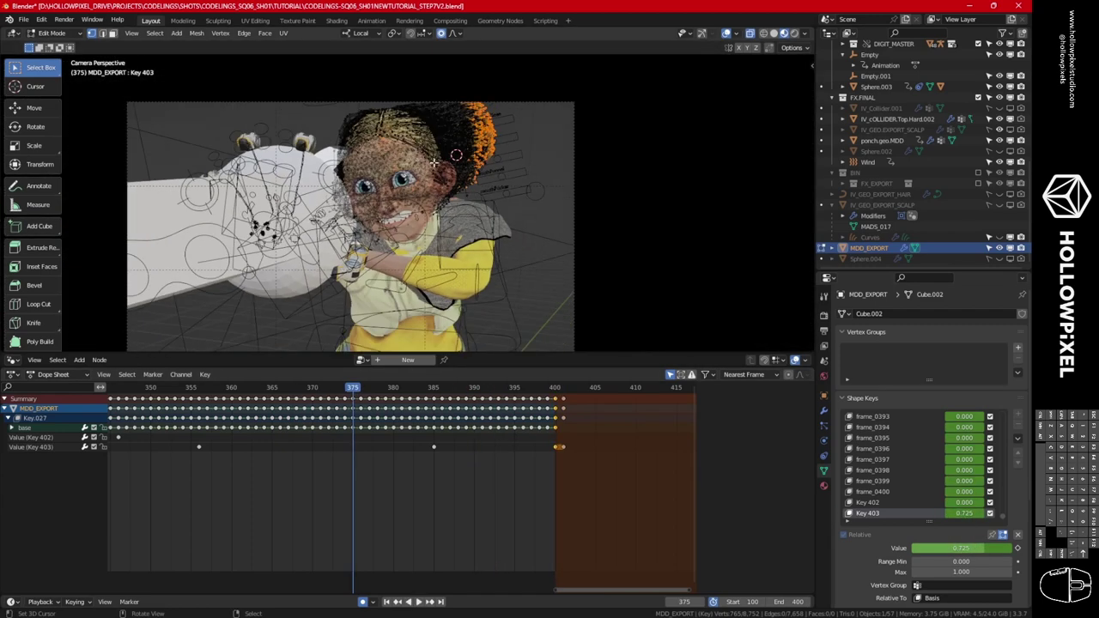
key("space")
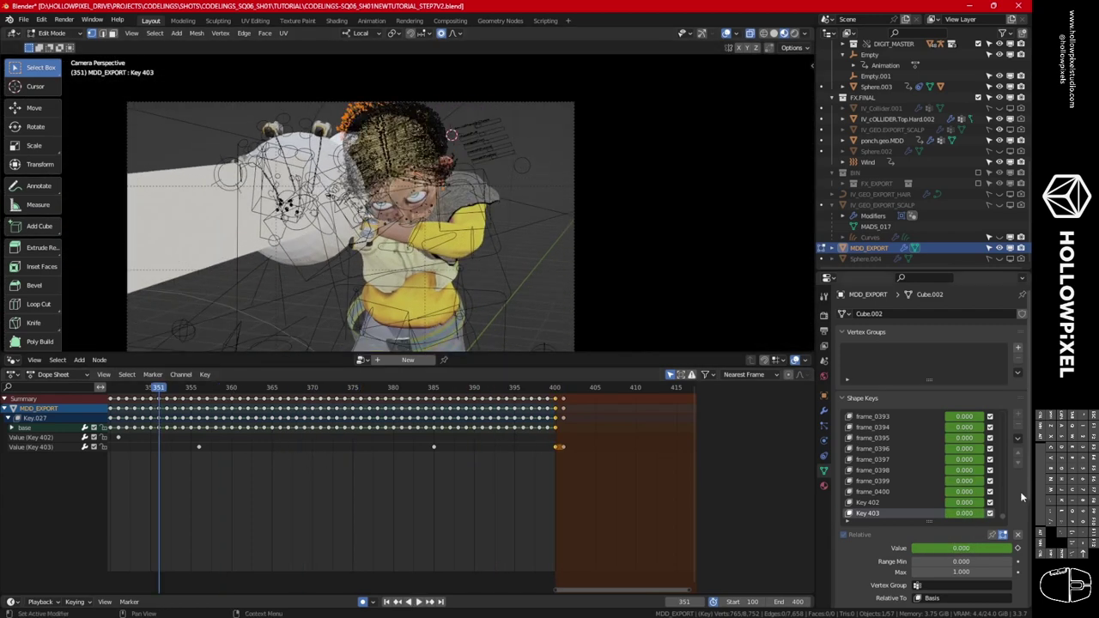
key("Tab")
left_click(1018, 414)
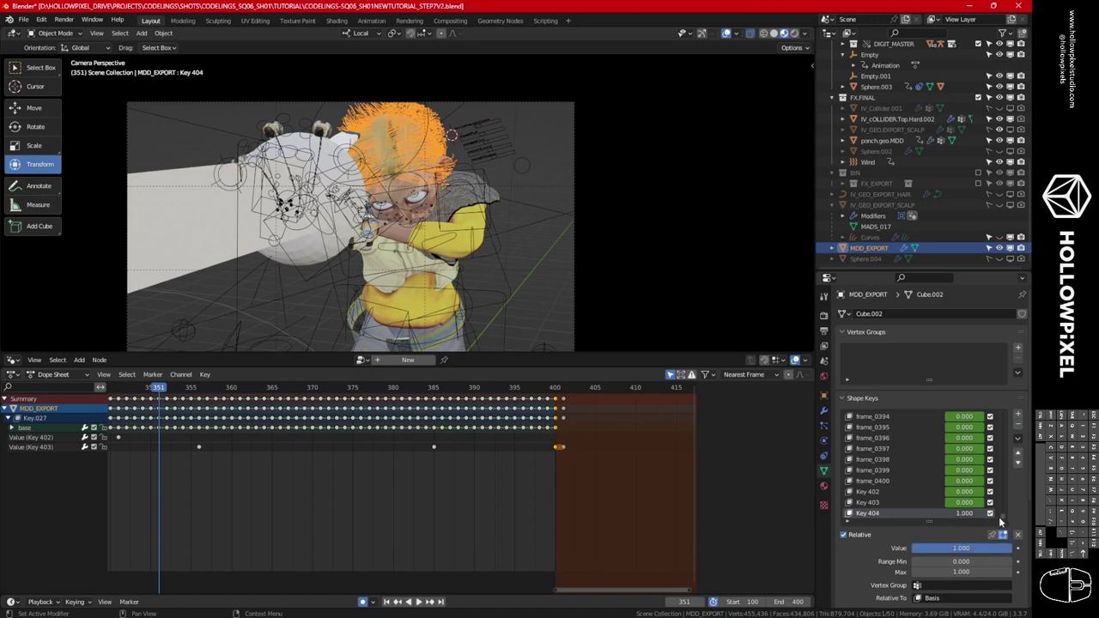
Key Key 404 at full value on frame 351, then move and rotate the hair with proportional editing.
key("i")
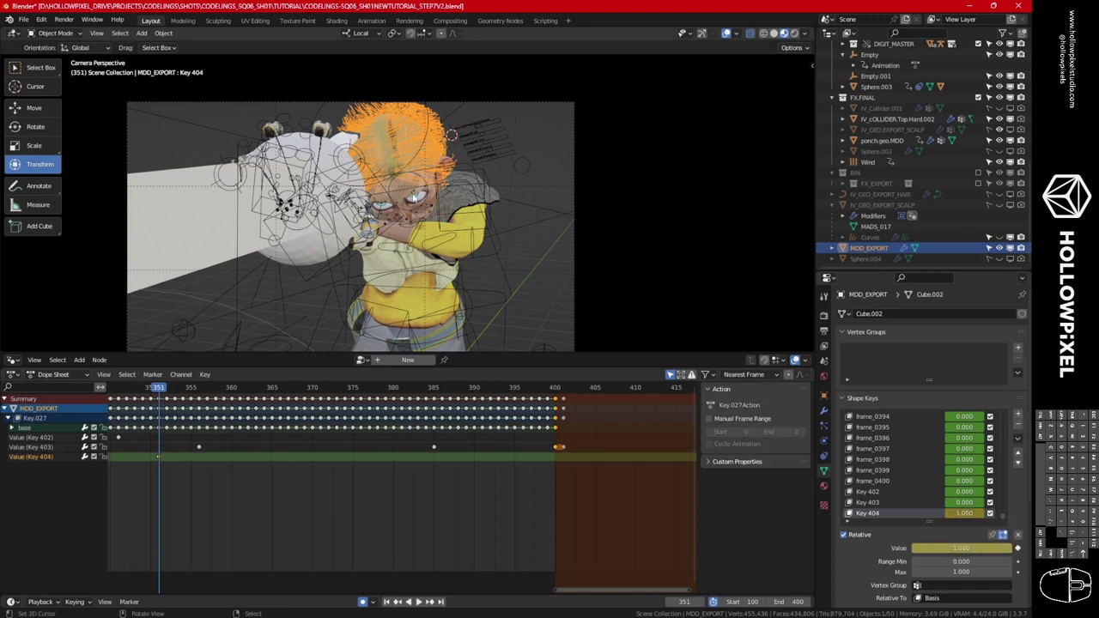
key("Tab")
key("g")
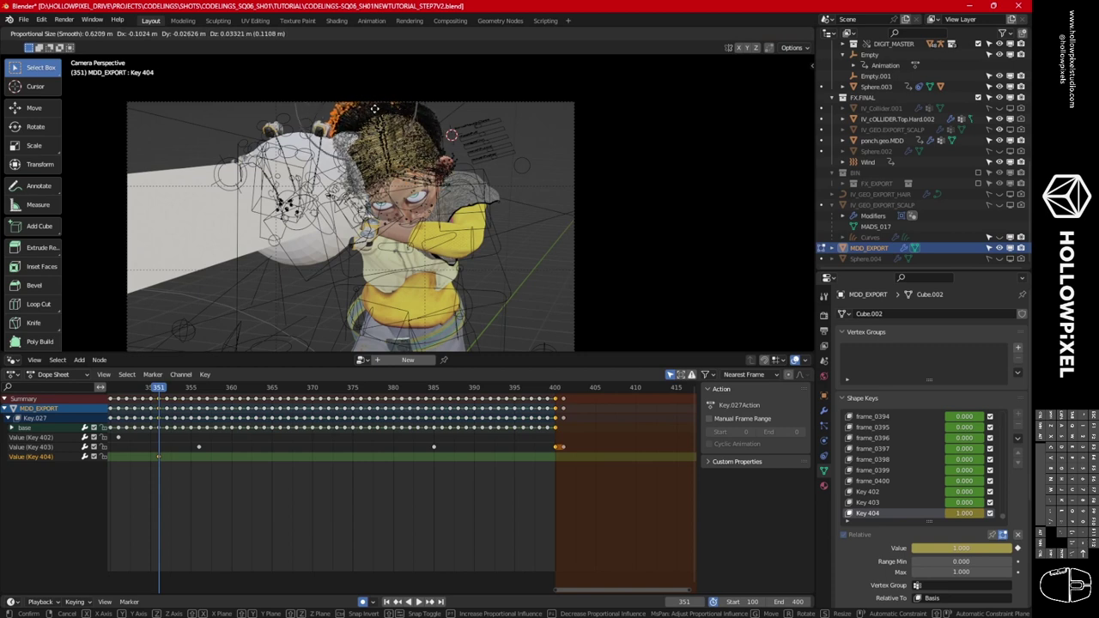
scroll(370, 104, "down", 2)
left_click(370, 109)
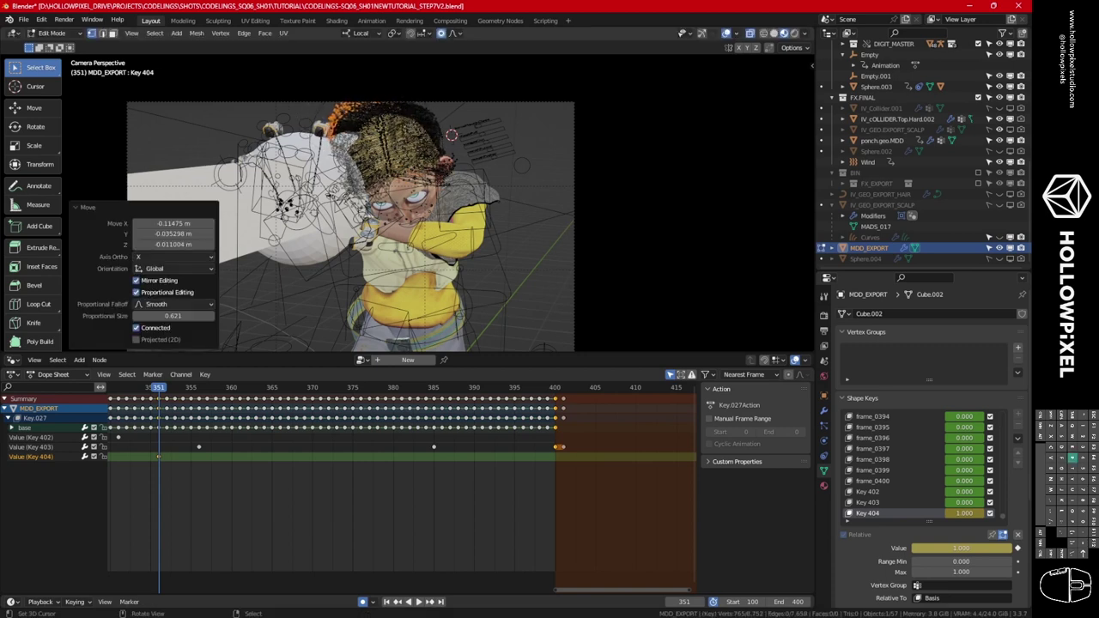
key("r")
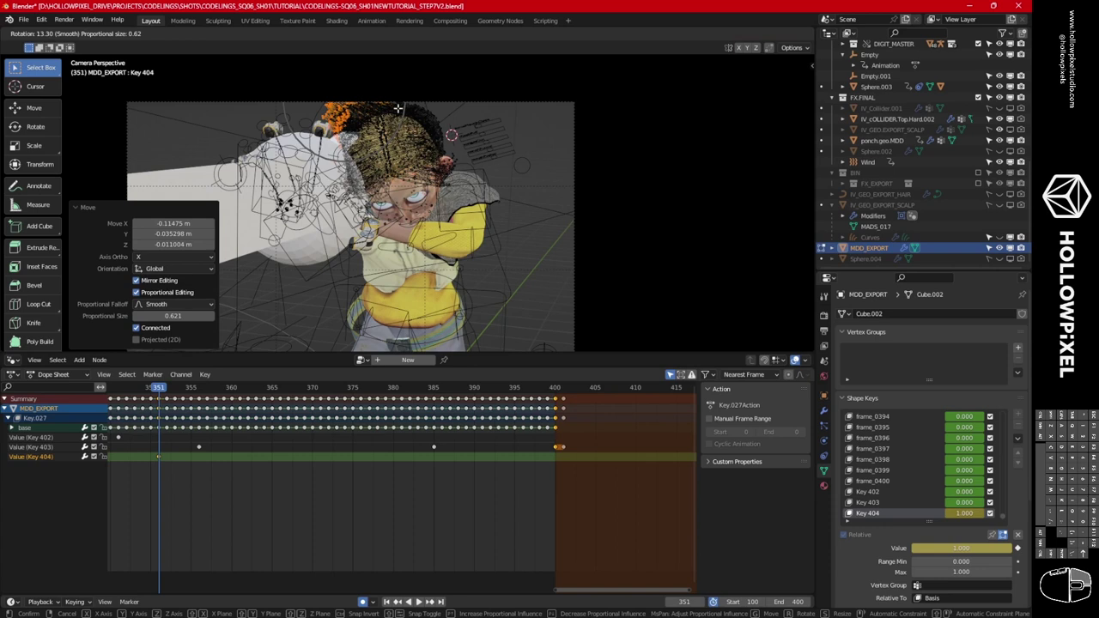
left_click(398, 108)
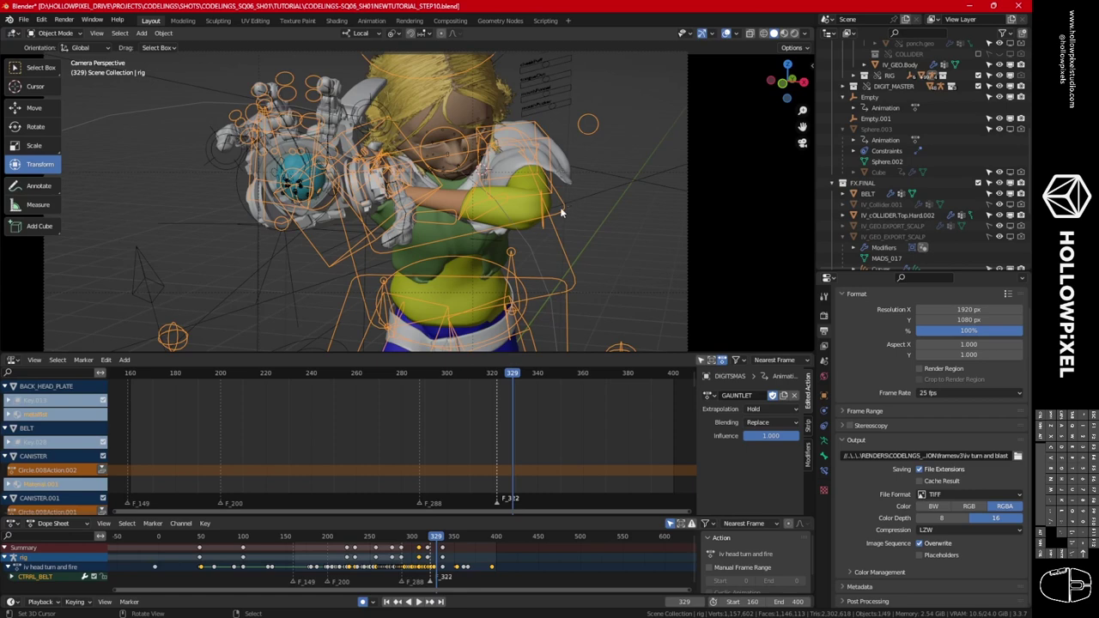
Push the rig's iv head turn and fire action down onto NlaTrack.001, showing only selected tracks.
key("ctrl+Tab")
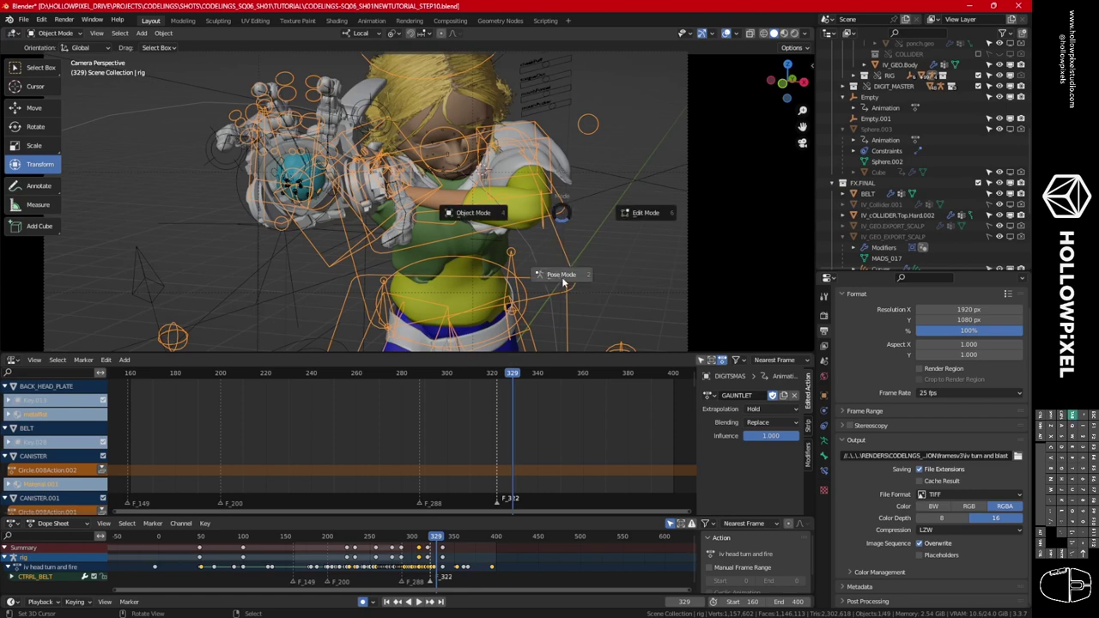
left_click(561, 209)
key("ctrl+Tab")
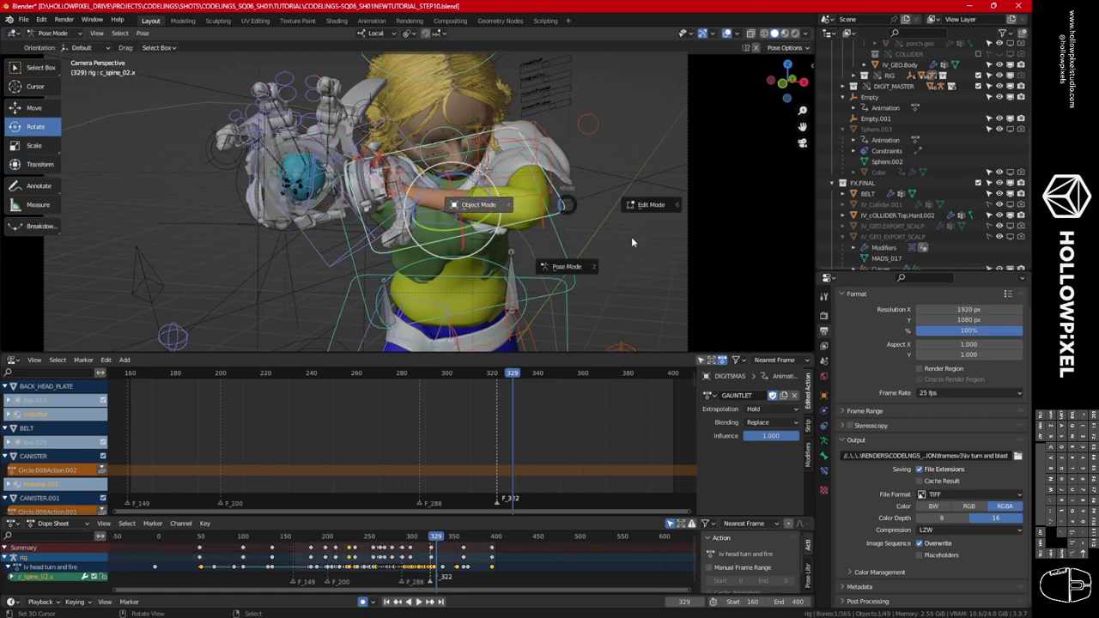
left_click(558, 223)
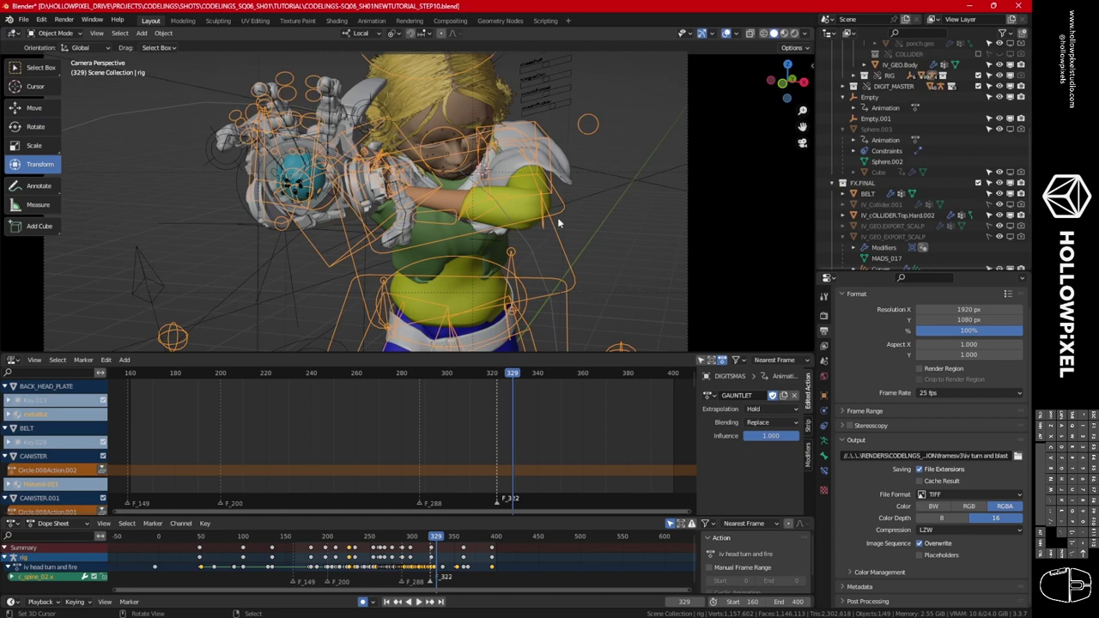
left_click(701, 360)
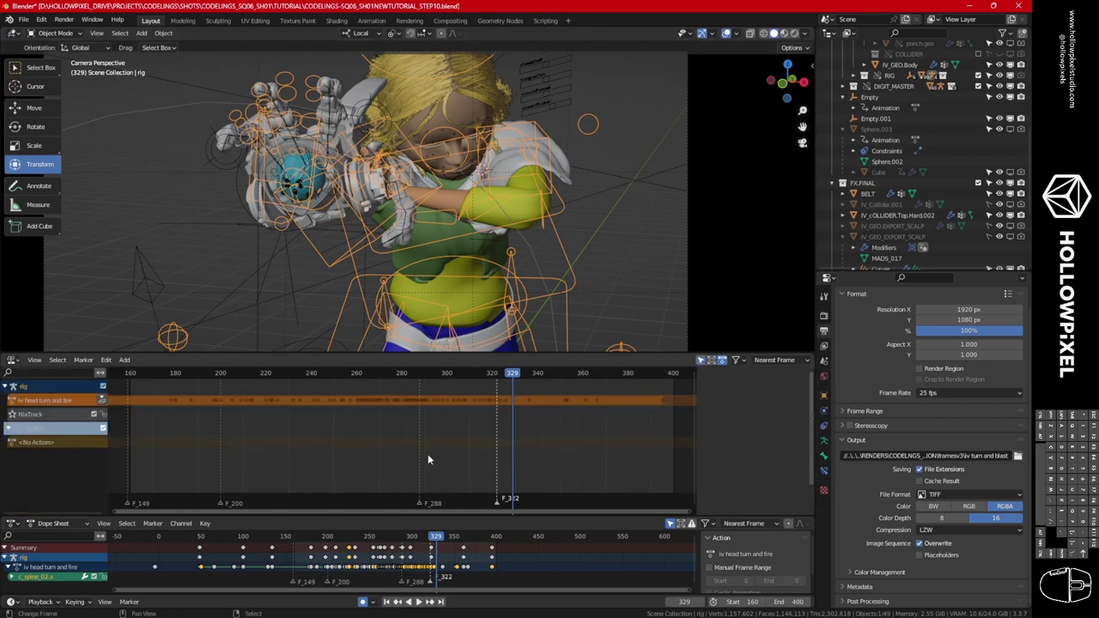
scroll(421, 443, "up", 1, "ctrl")
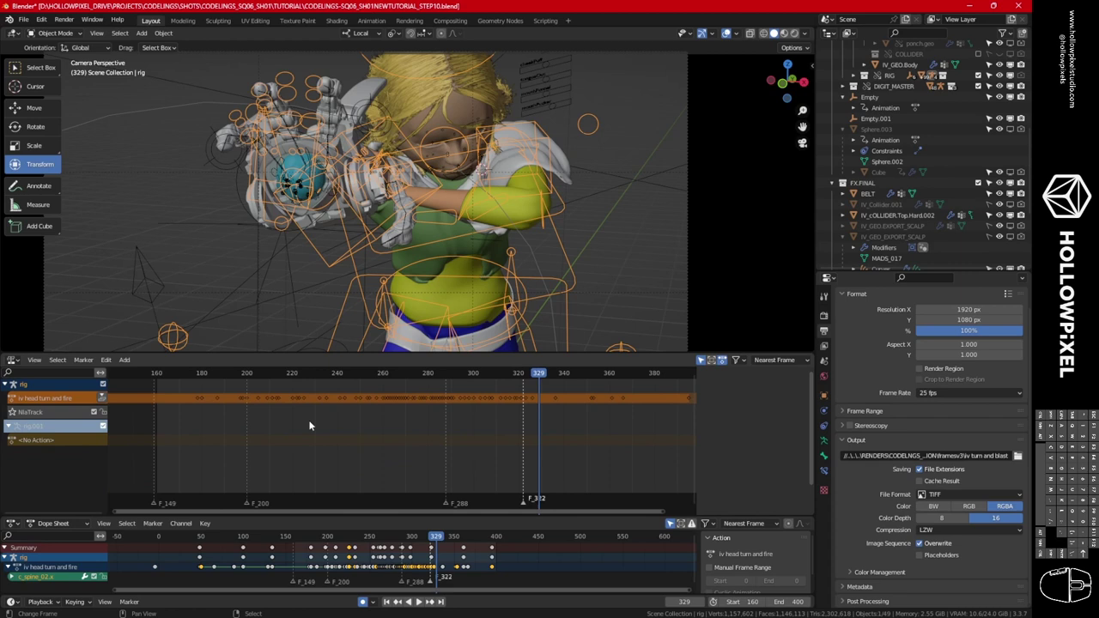
left_click(101, 398)
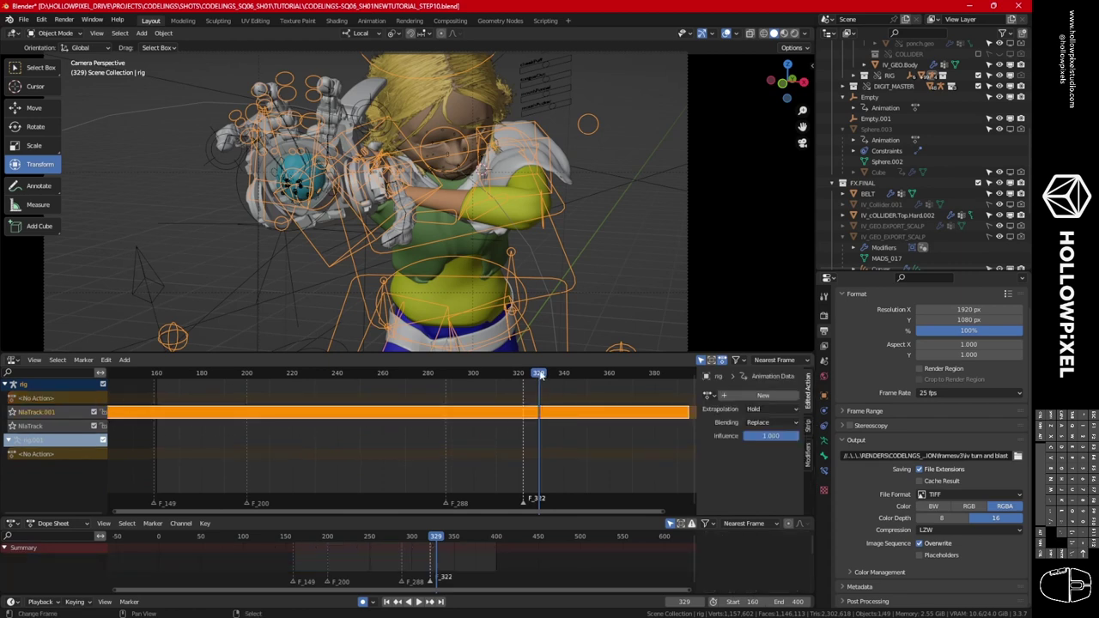
Add a Stepped Interpolation modifier (step size 2) to the rig strip and preview frames 327 to 316.
key("Escape")
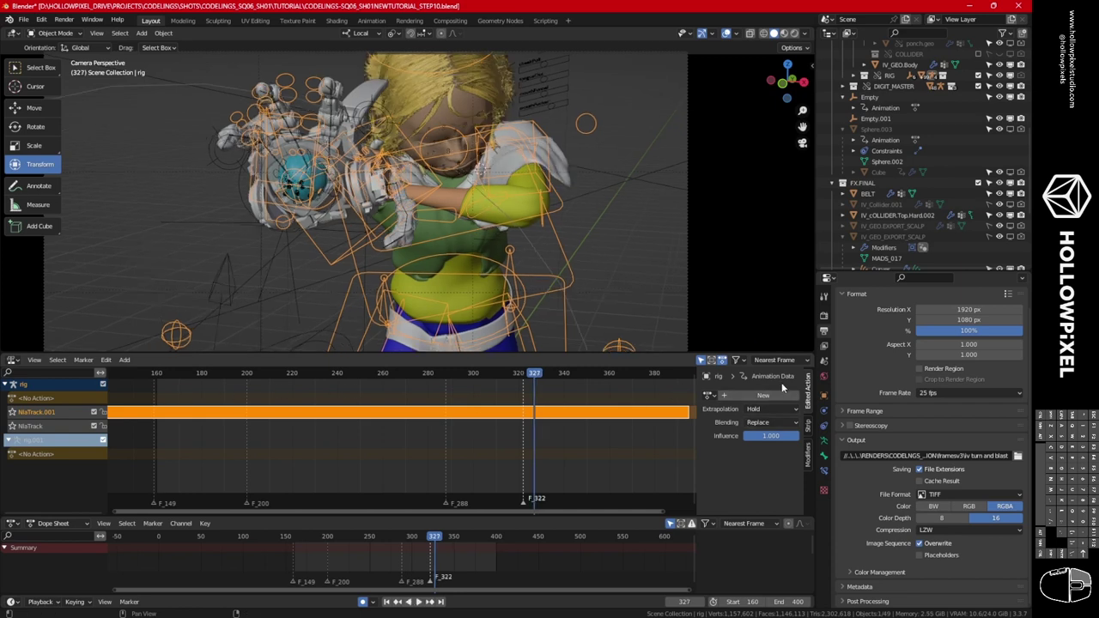
left_click(807, 455)
left_click(728, 378)
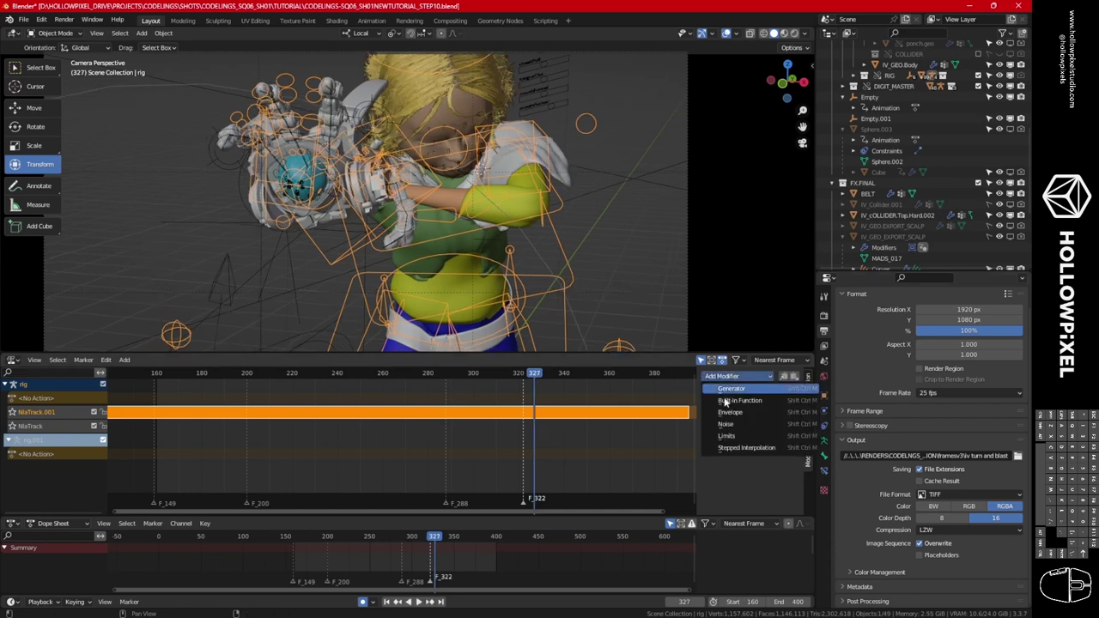
left_click(738, 377)
left_click(743, 379)
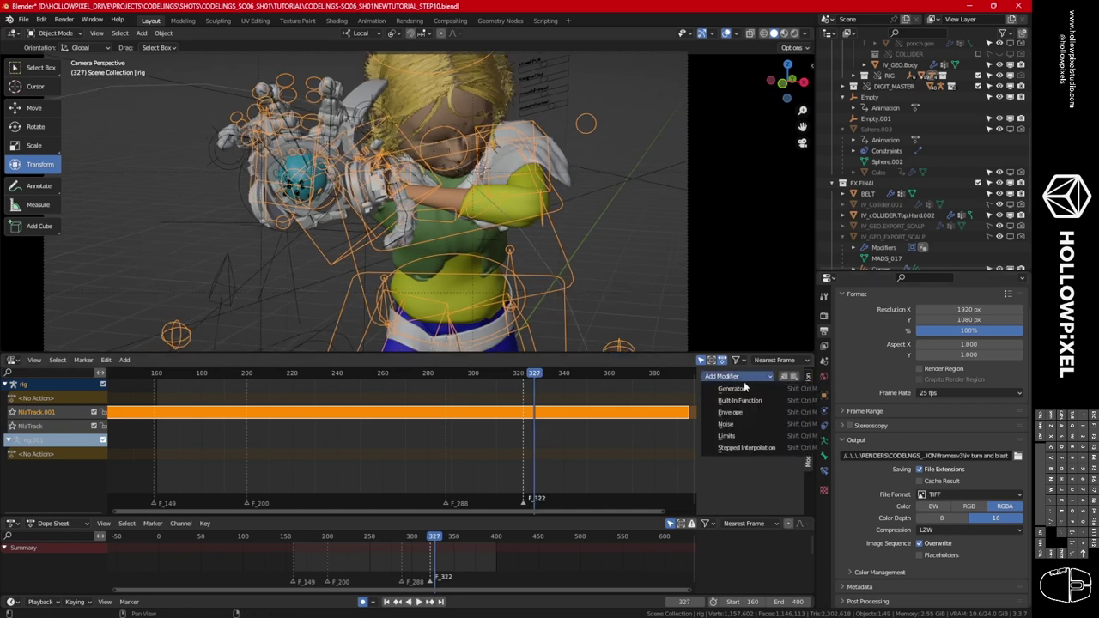
left_click(743, 448)
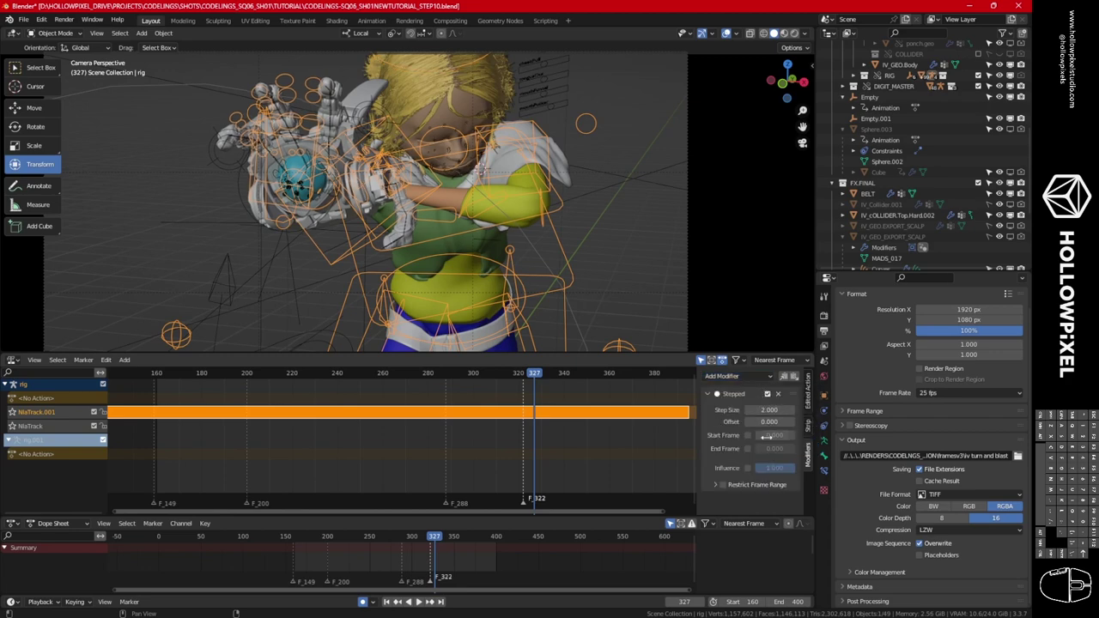
left_click_drag(523, 378, 481, 380)
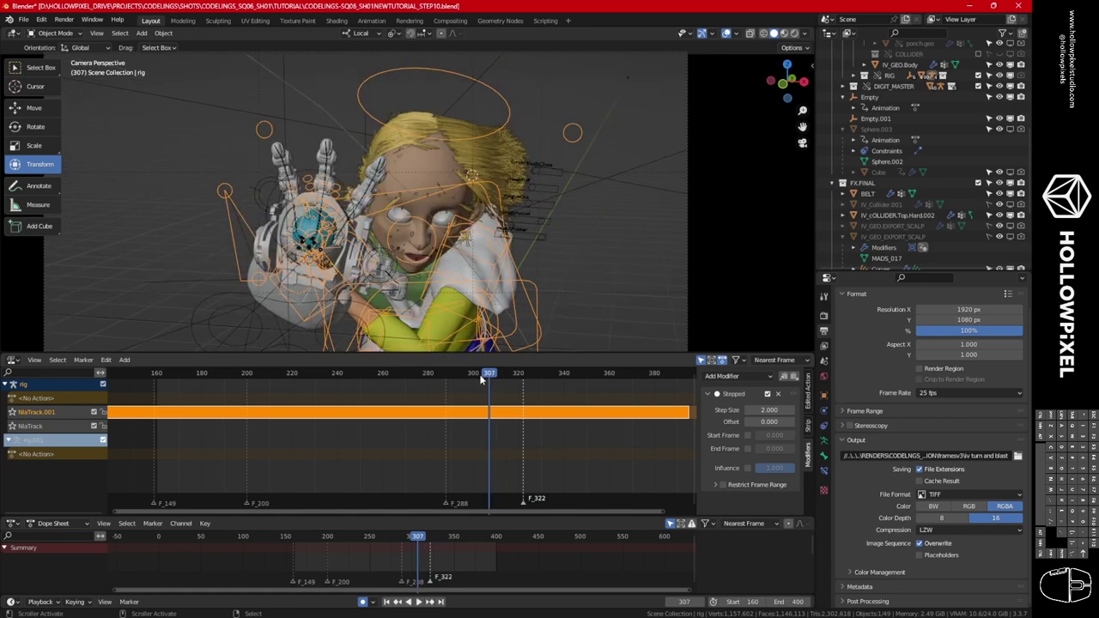
left_click(547, 223)
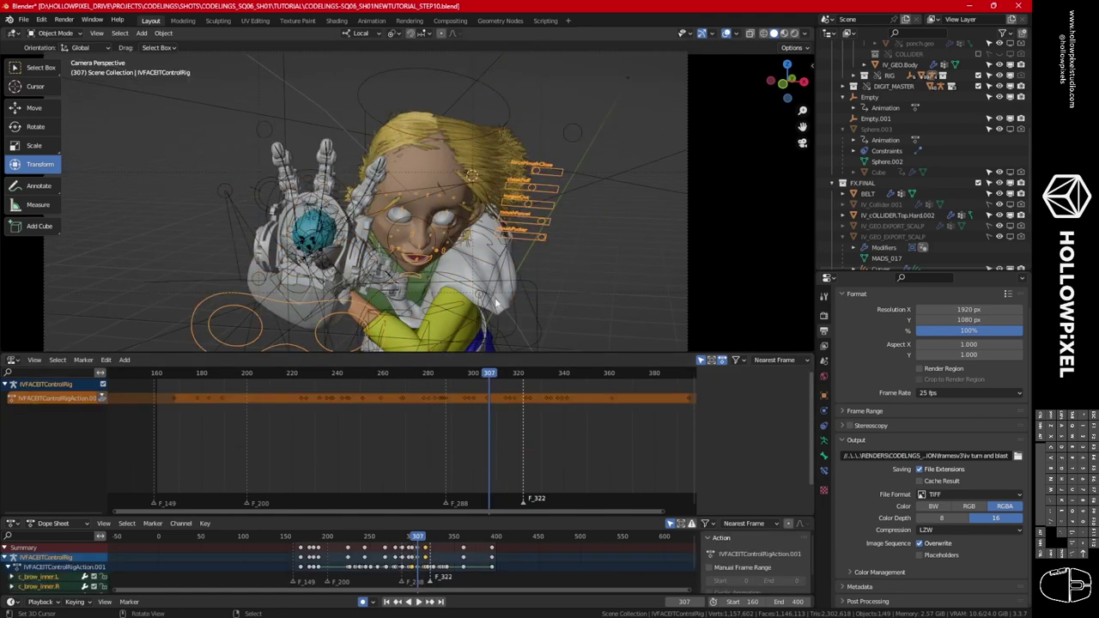
Push IVFACEBITControlRigAction.001 down onto its own NLA track and add a Stepped Interpolation modifier.
left_click(101, 397)
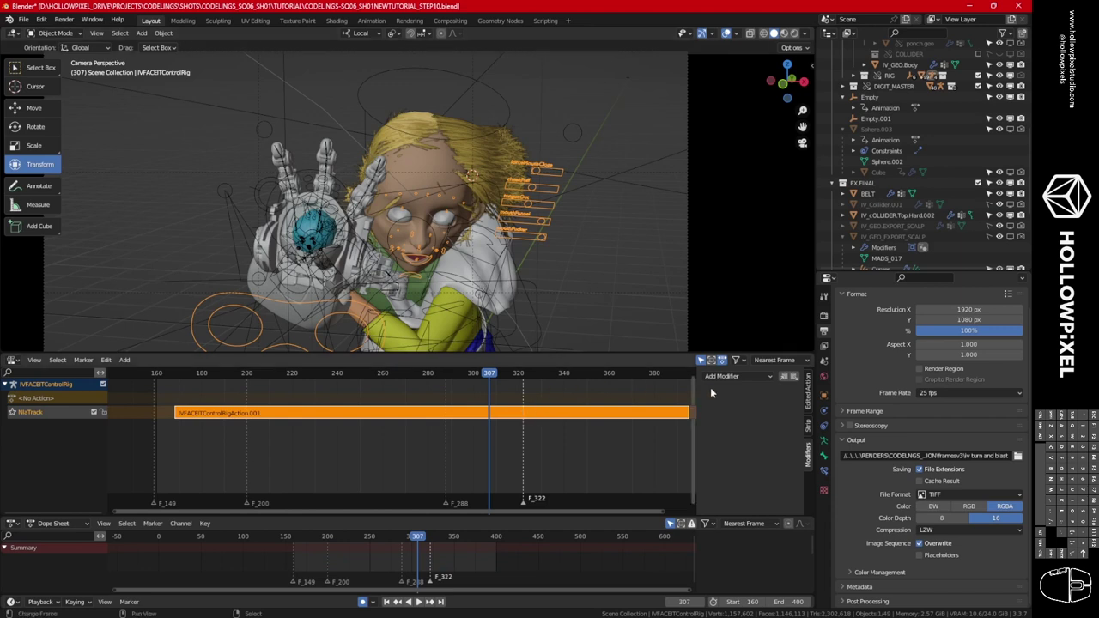
left_click(737, 376)
left_click(737, 376)
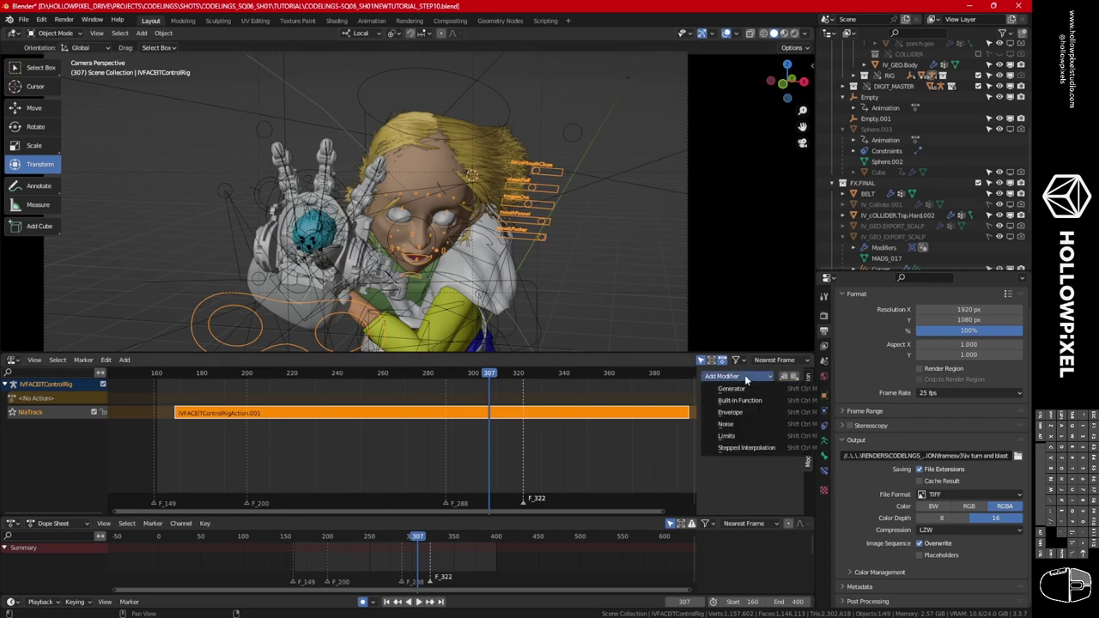
left_click(737, 451)
Make MDD_EXPORT the active object in the Outliner so its Key.027Action shows in the NLA.
left_click(485, 156)
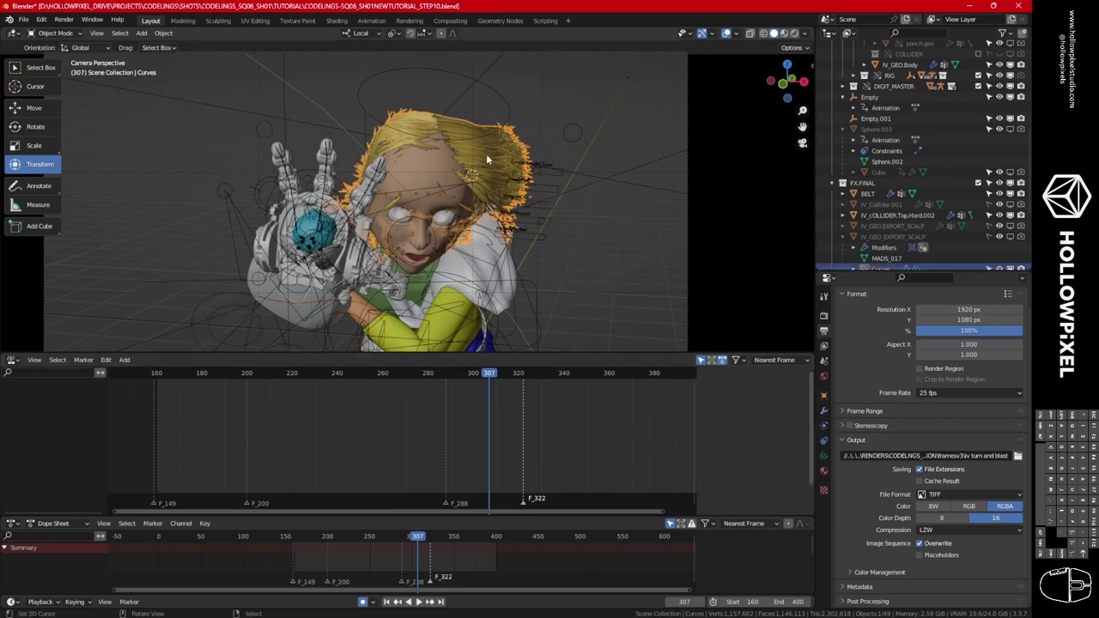
scroll(958, 150, "down", 4)
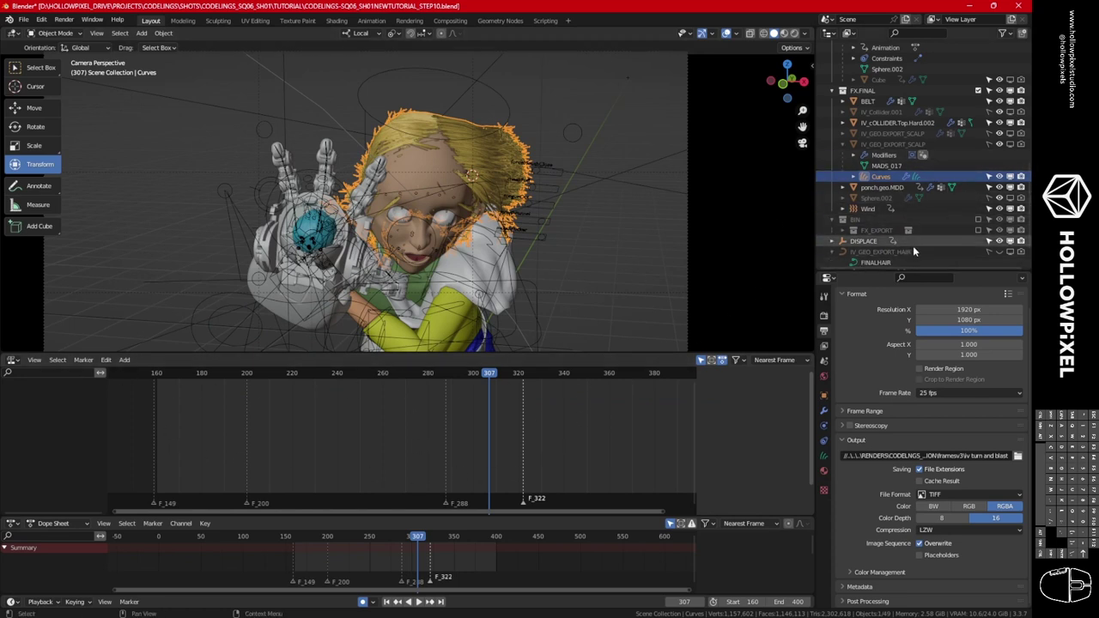
scroll(934, 244, "down", 3)
left_click(955, 248)
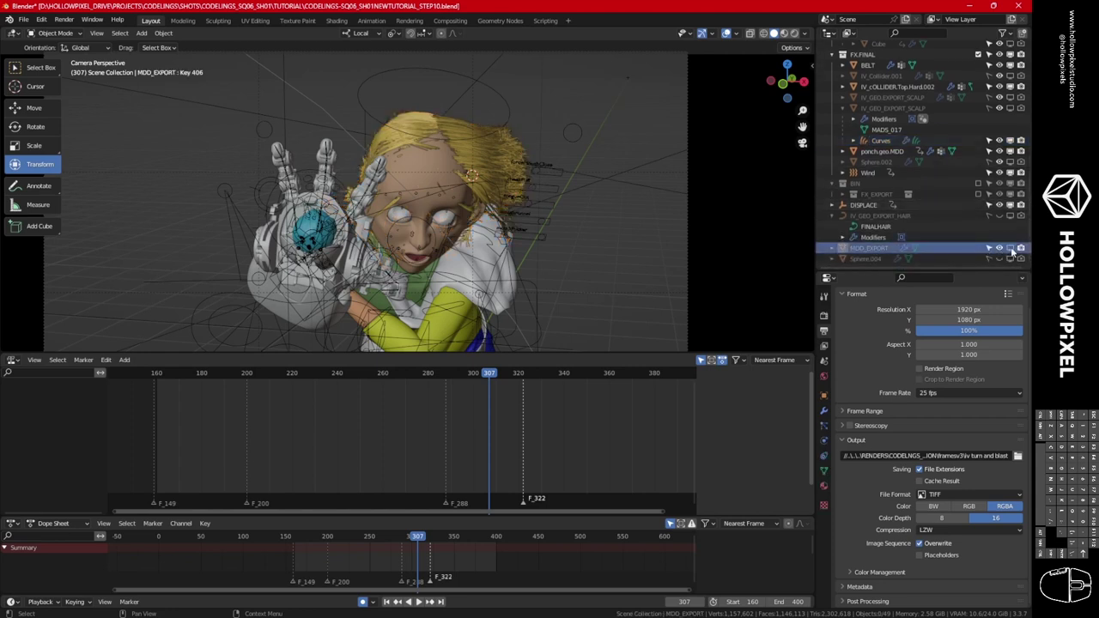
left_click(884, 248)
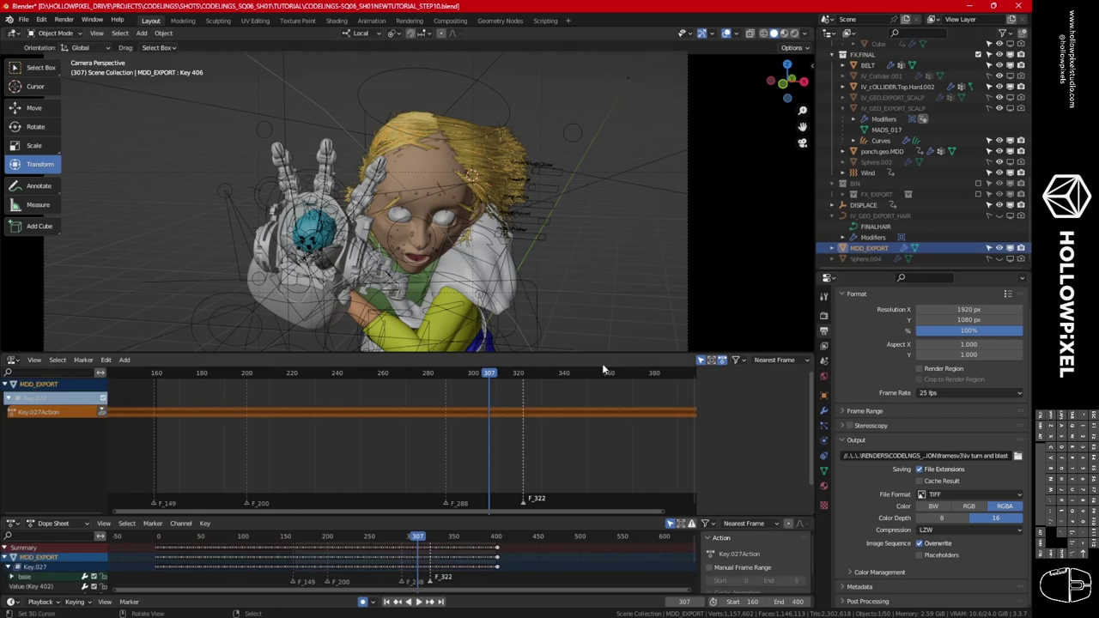
Push Key.027Action down into an NLA strip with a Stepped modifier of step size 2.
left_click(103, 416)
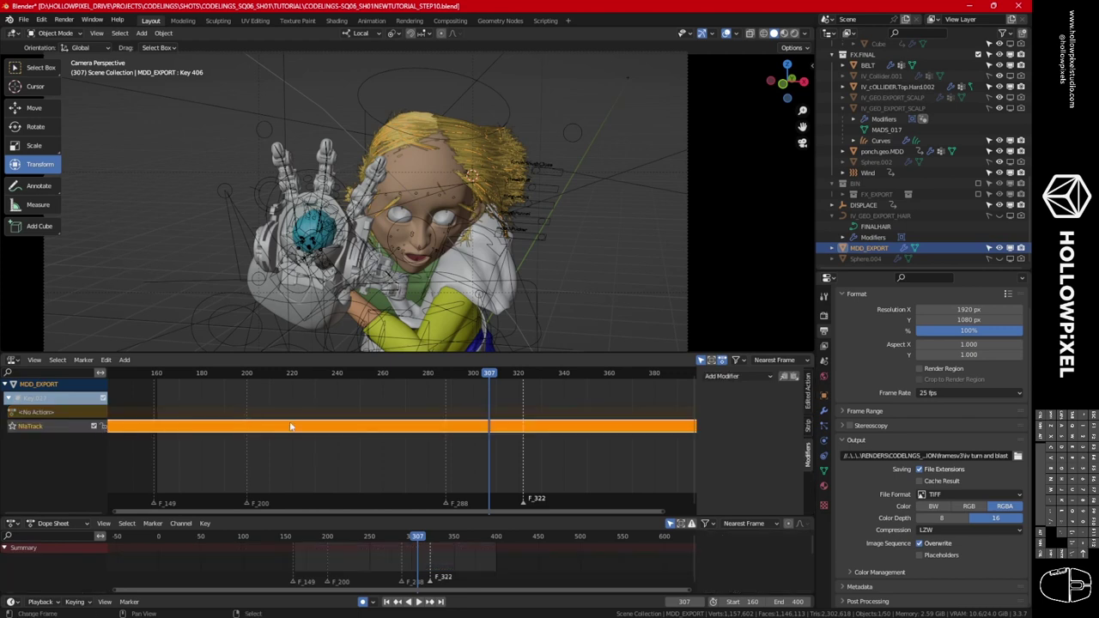
left_click(749, 376)
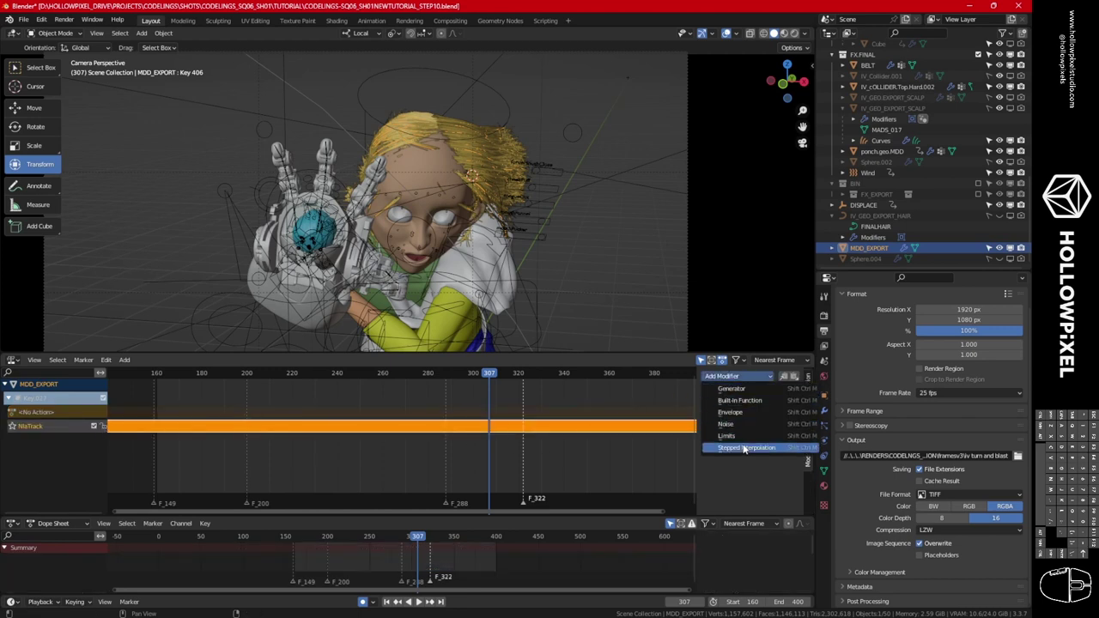
left_click(743, 449)
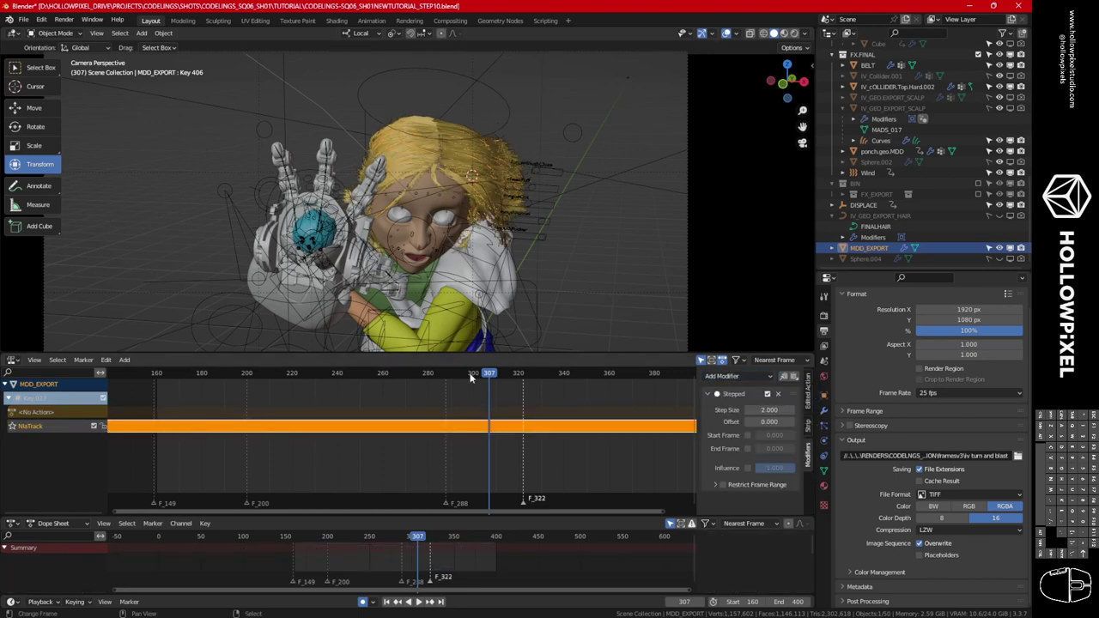
left_click(494, 271)
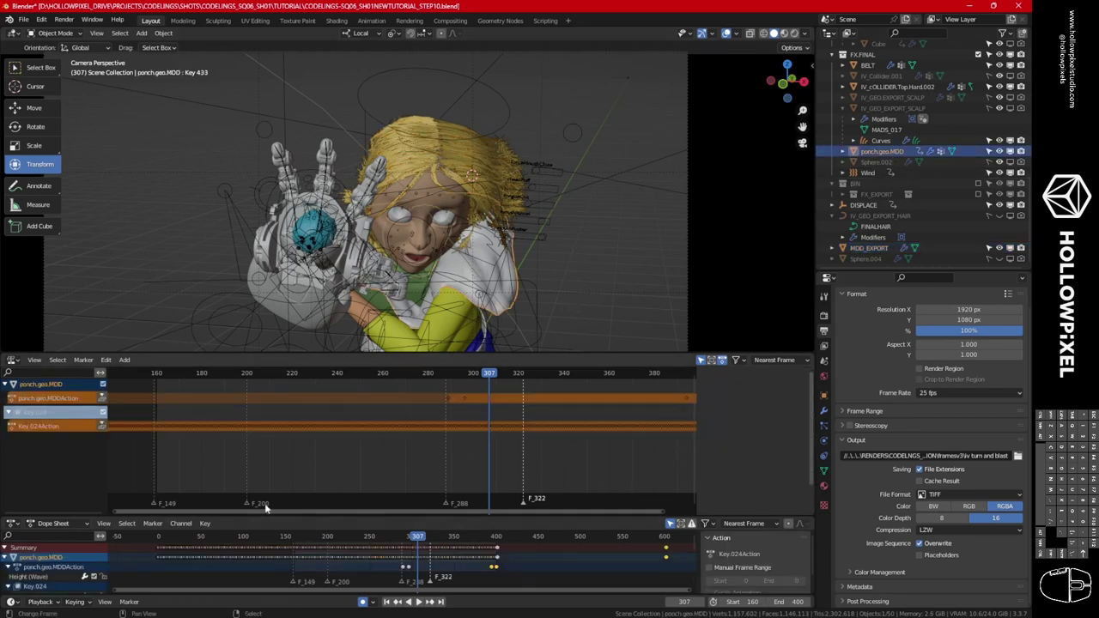
Push ponch.geo.MDD's Key.024Action down into an NLA strip and add a step-2 Stepped modifier.
left_click(102, 426)
left_click(739, 376)
left_click(745, 447)
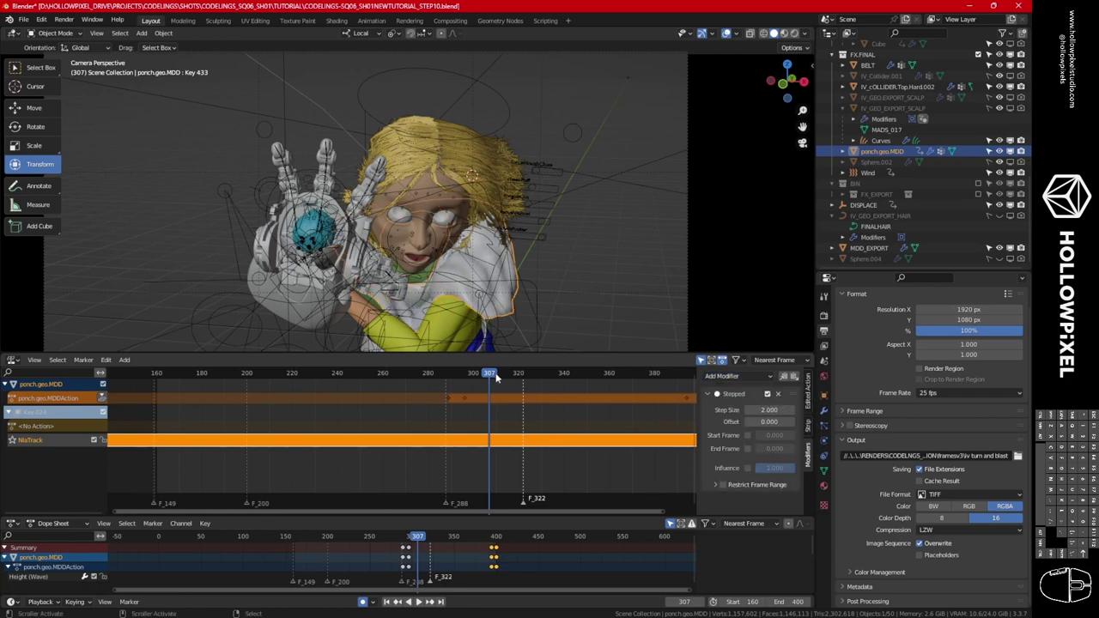
left_click(348, 268)
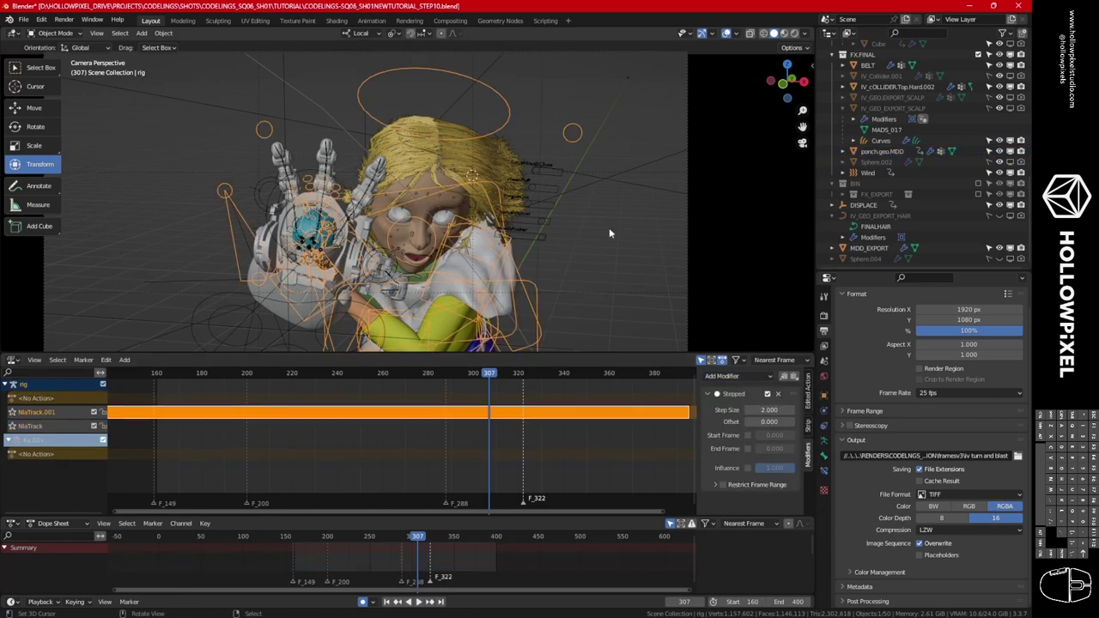